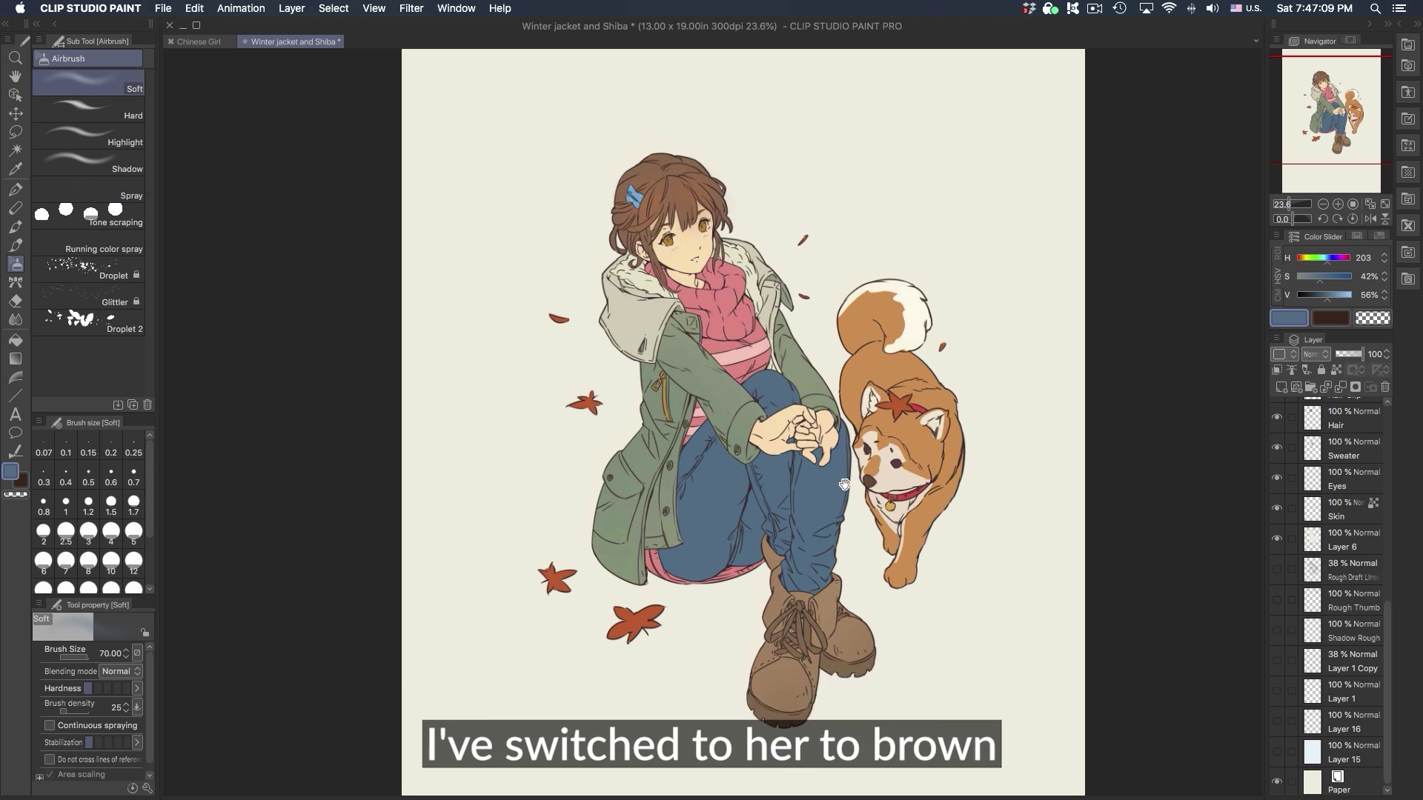
- Make the Rough Thumb and Shadow Rough layers visible above the canvas background
left_click_drag(779, 266, 840, 327)
scroll(745, 217, "up", 2)
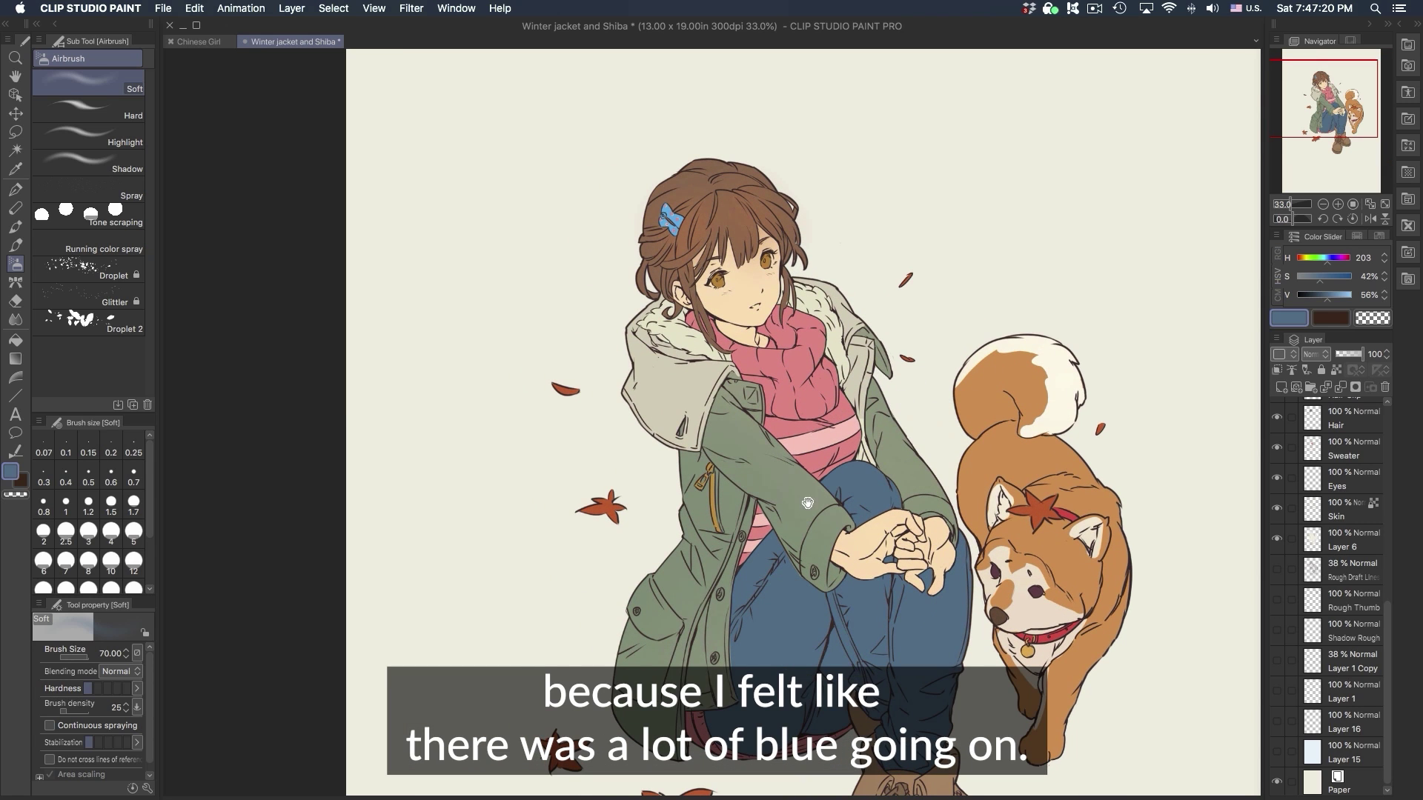
left_click_drag(824, 662, 801, 509)
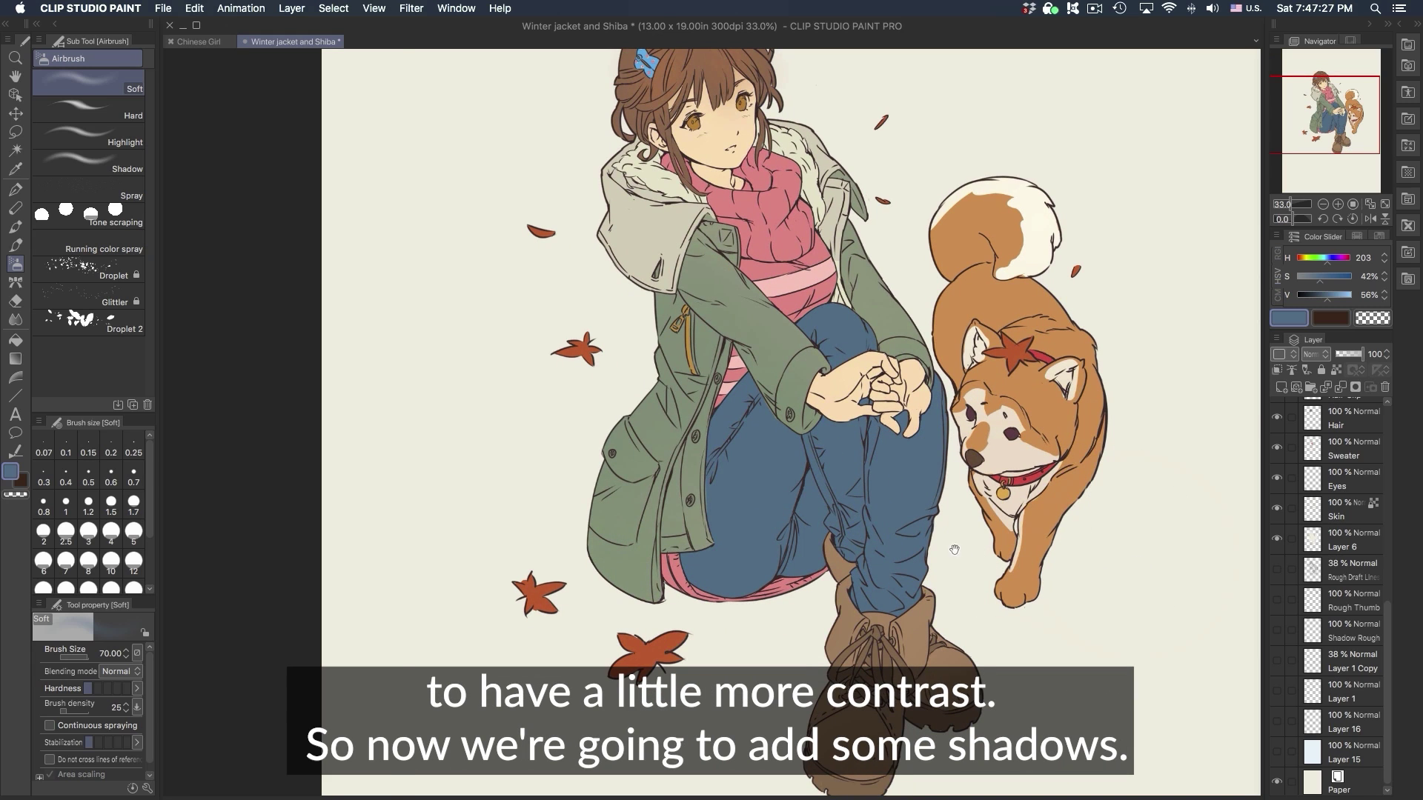
scroll(954, 550, "down", 2)
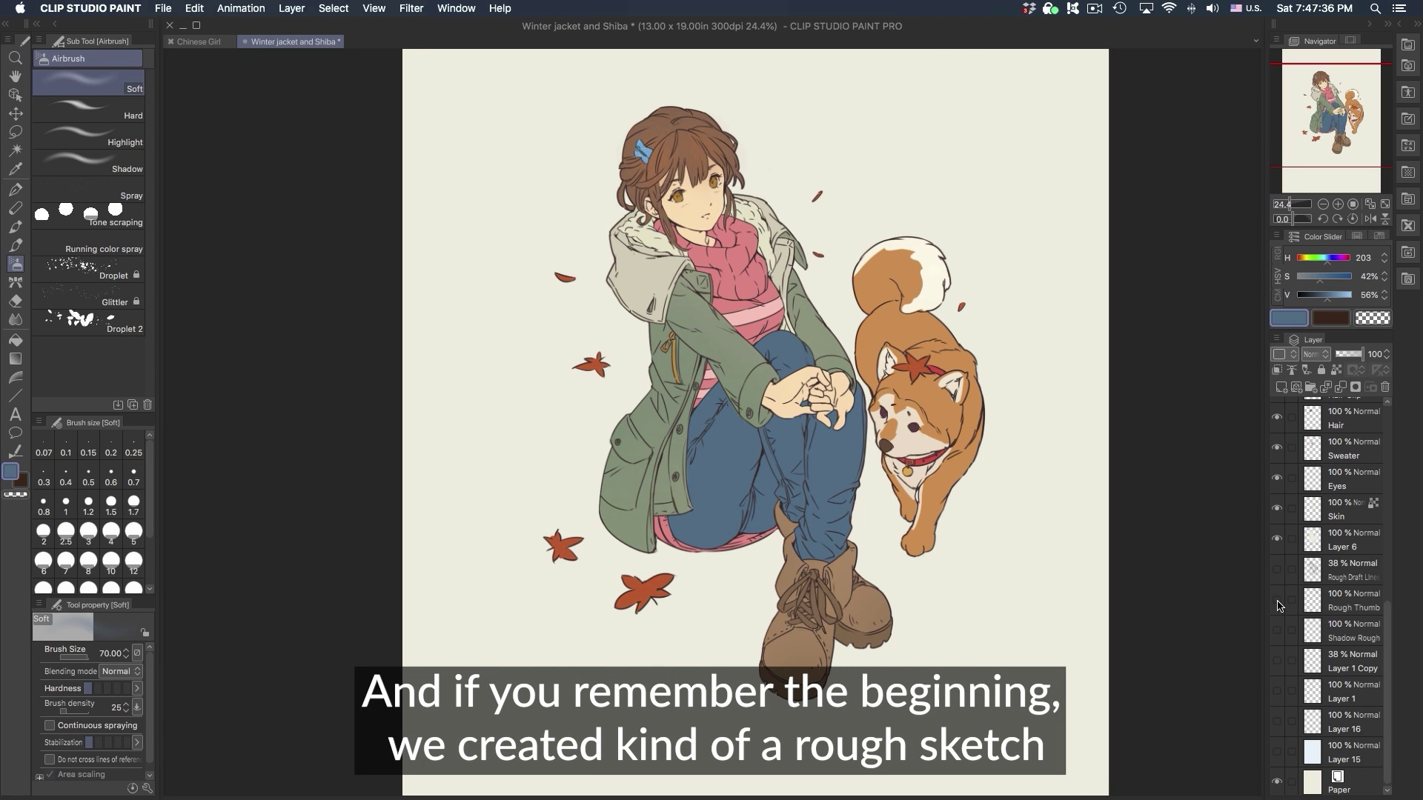
left_click(1276, 600)
left_click(1276, 630)
scroll(995, 675, "up", 2)
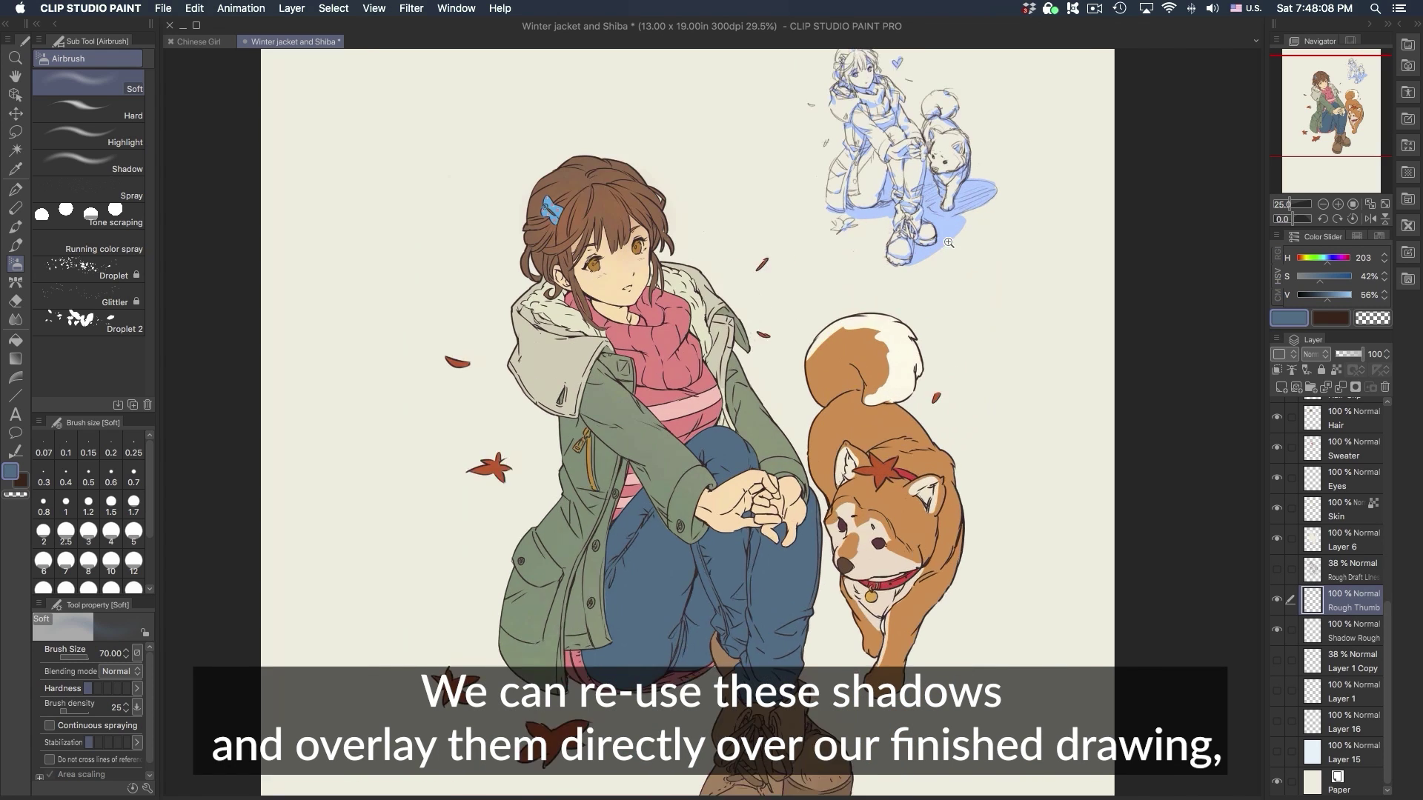
scroll(867, 463, "down", 1)
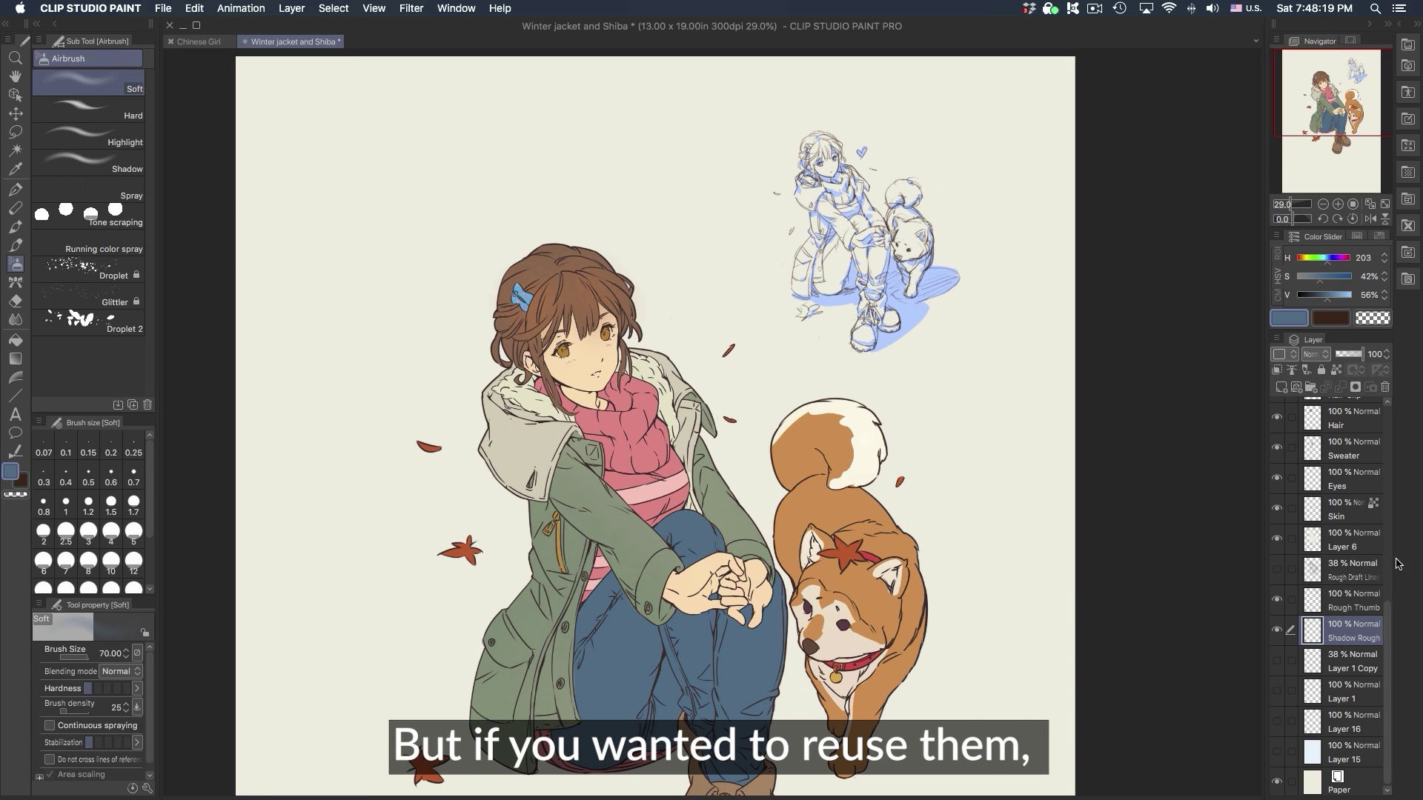
- Group the Rough Thumb and Shadow Rough layers into a new layer folder
left_click(1357, 601)
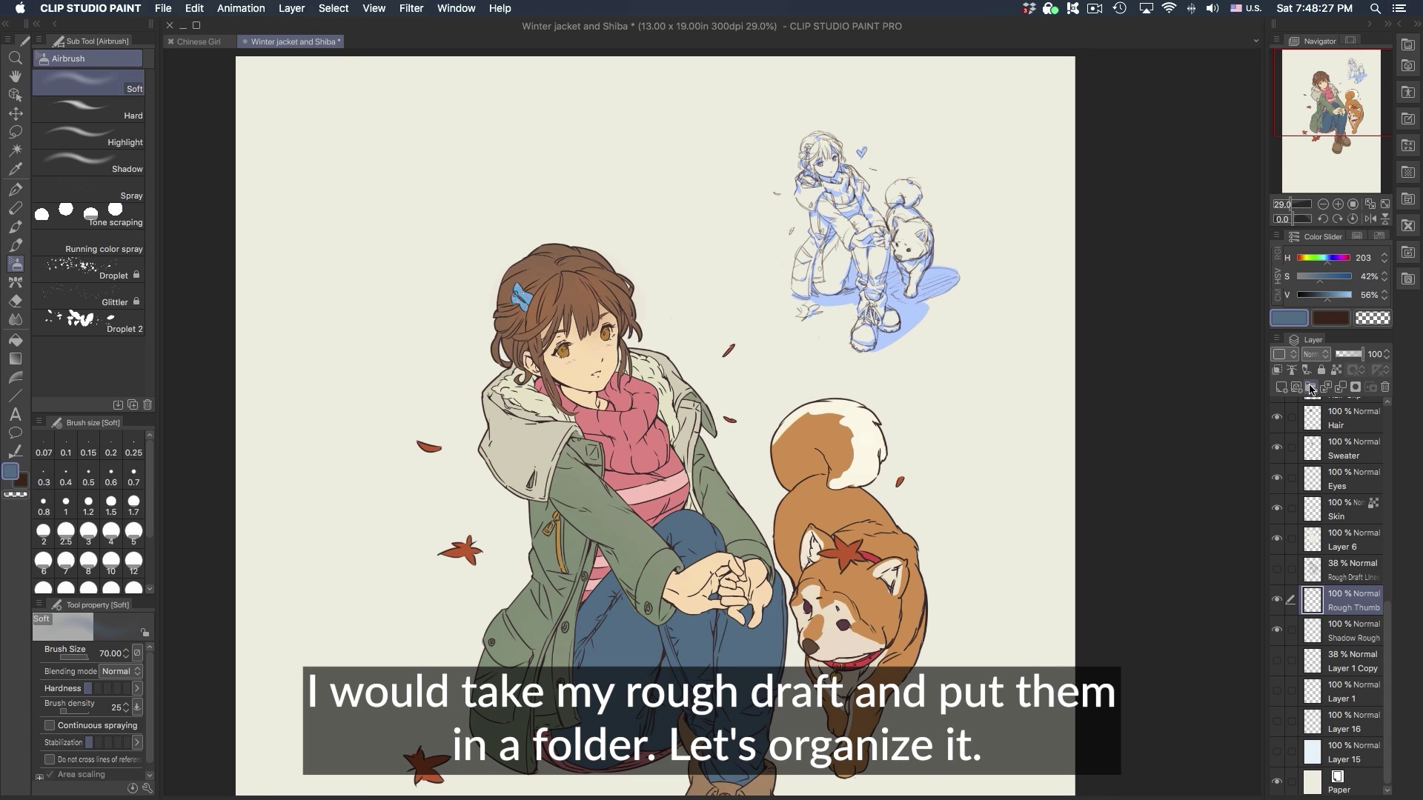
left_click(1310, 387)
left_click_drag(1342, 624, 1388, 585)
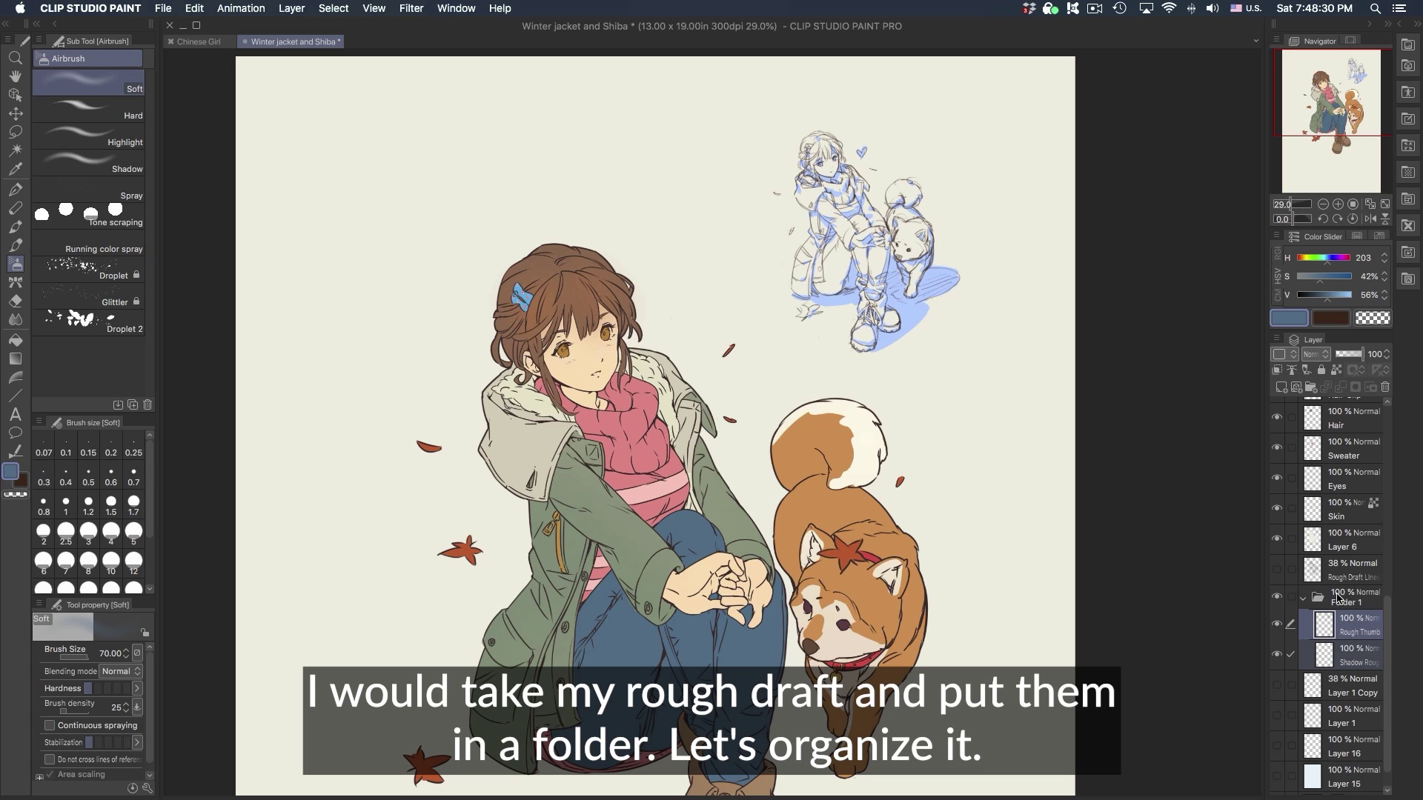
- Group the finished drawing's layers, from Line down to Layer 6, into a second new folder
scroll(1326, 519, "up", 10)
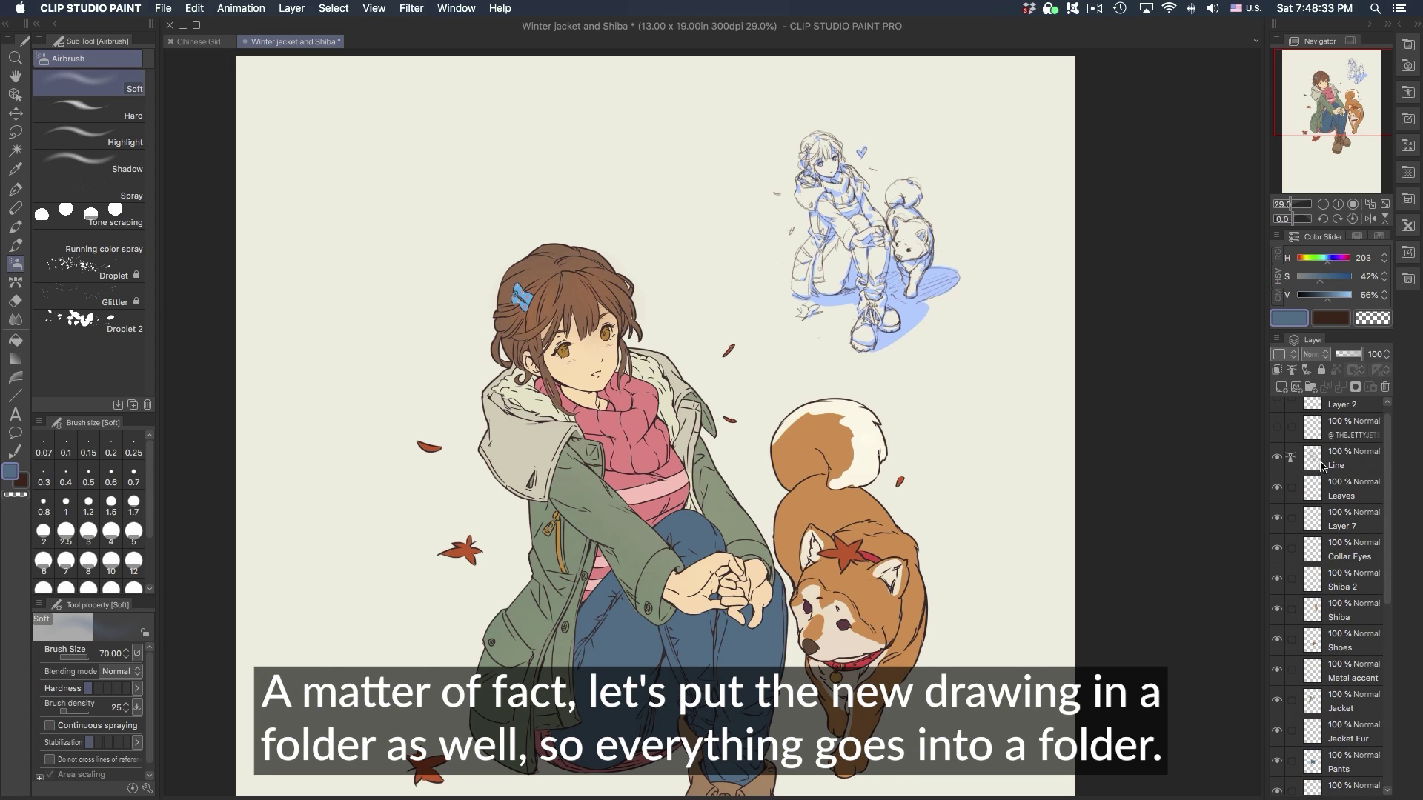
left_click(1323, 465)
left_click(1311, 387)
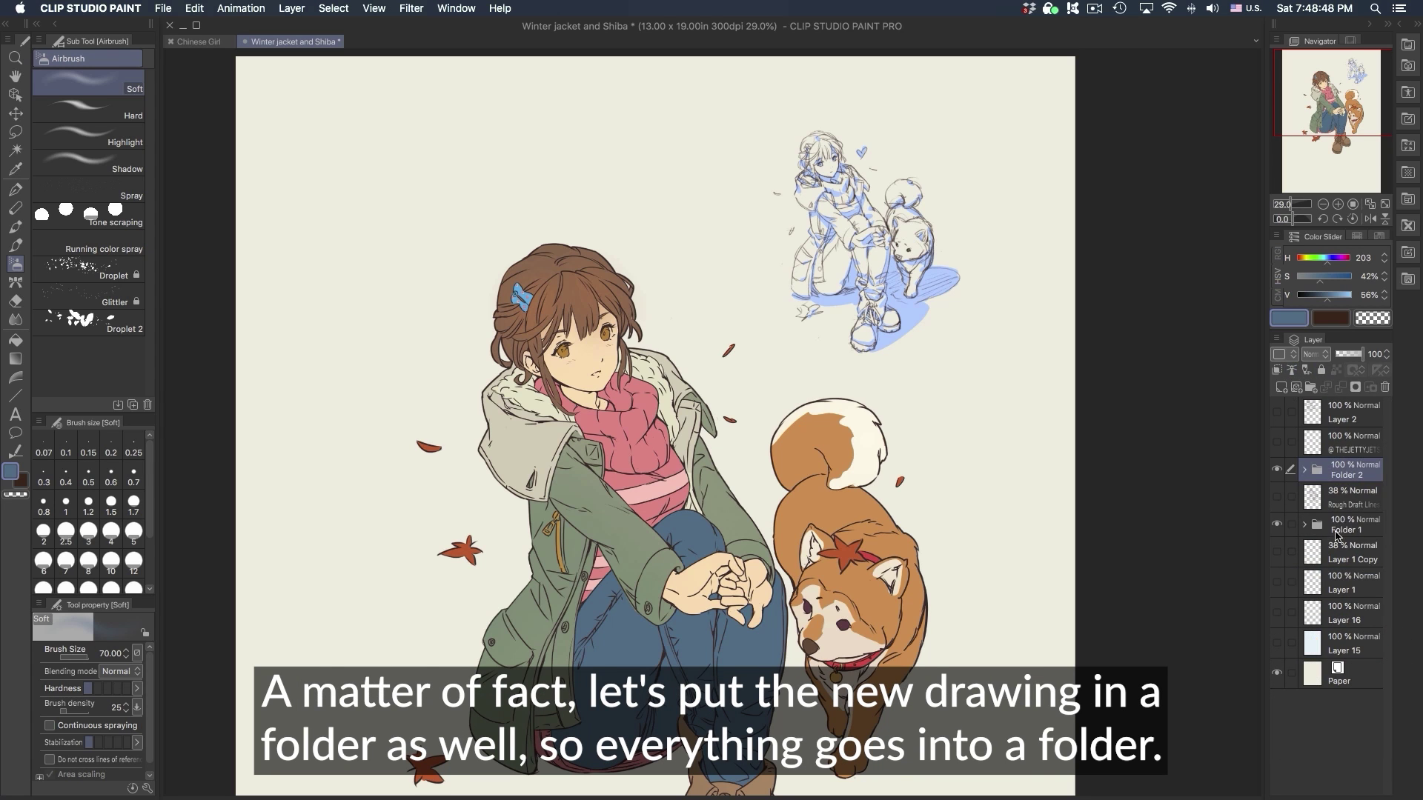
- Rename the sketch folder "ROugh THumb" and the finished drawing's folder "Final"
double_click(1340, 522)
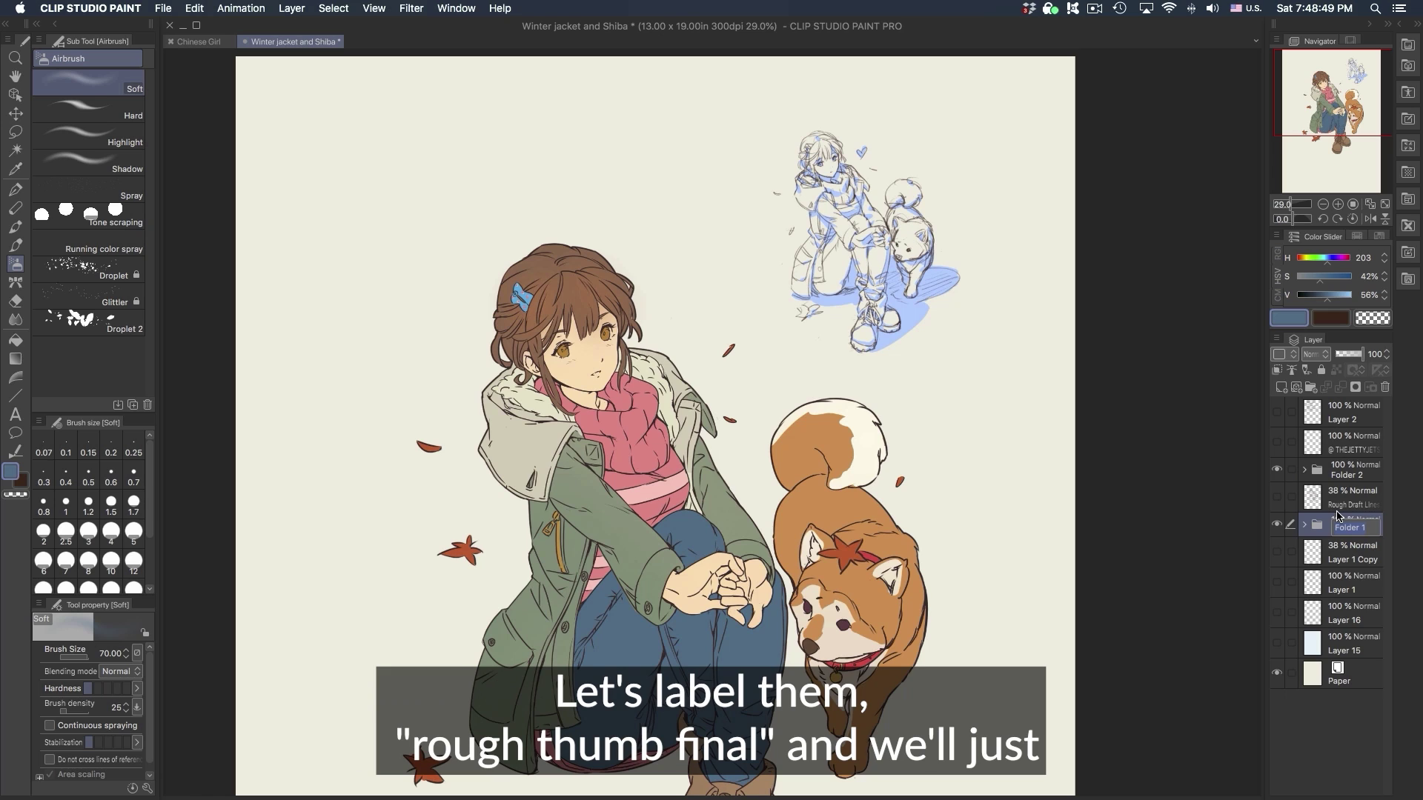
type("ROugh THum")
type("b")
key("Return")
double_click(1344, 474)
type("Final")
key("Return")
- Duplicate the rough thumbnail folder and place the copy directly above the Final folder
left_click(1348, 525)
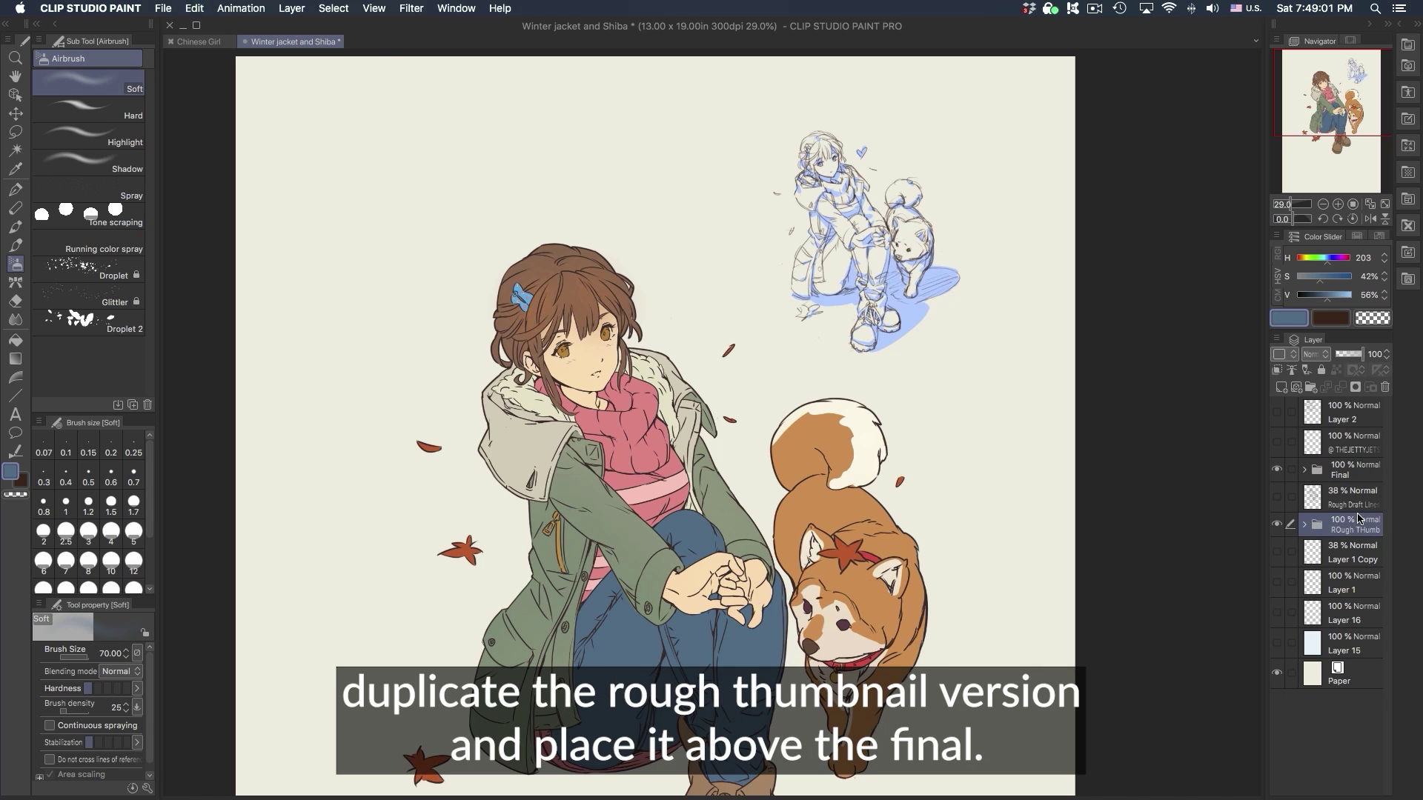
key("super+c")
left_click(1353, 475)
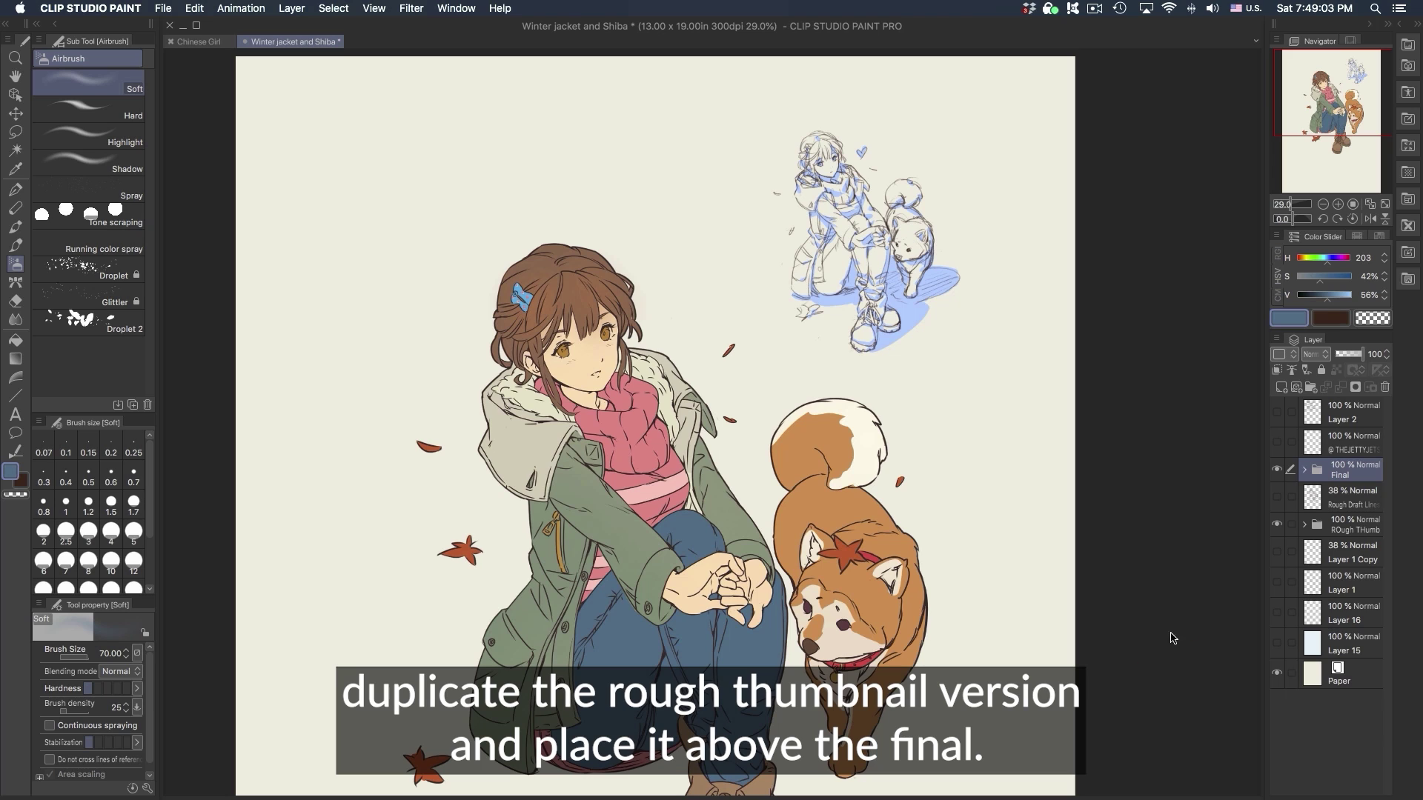
key("super+v")
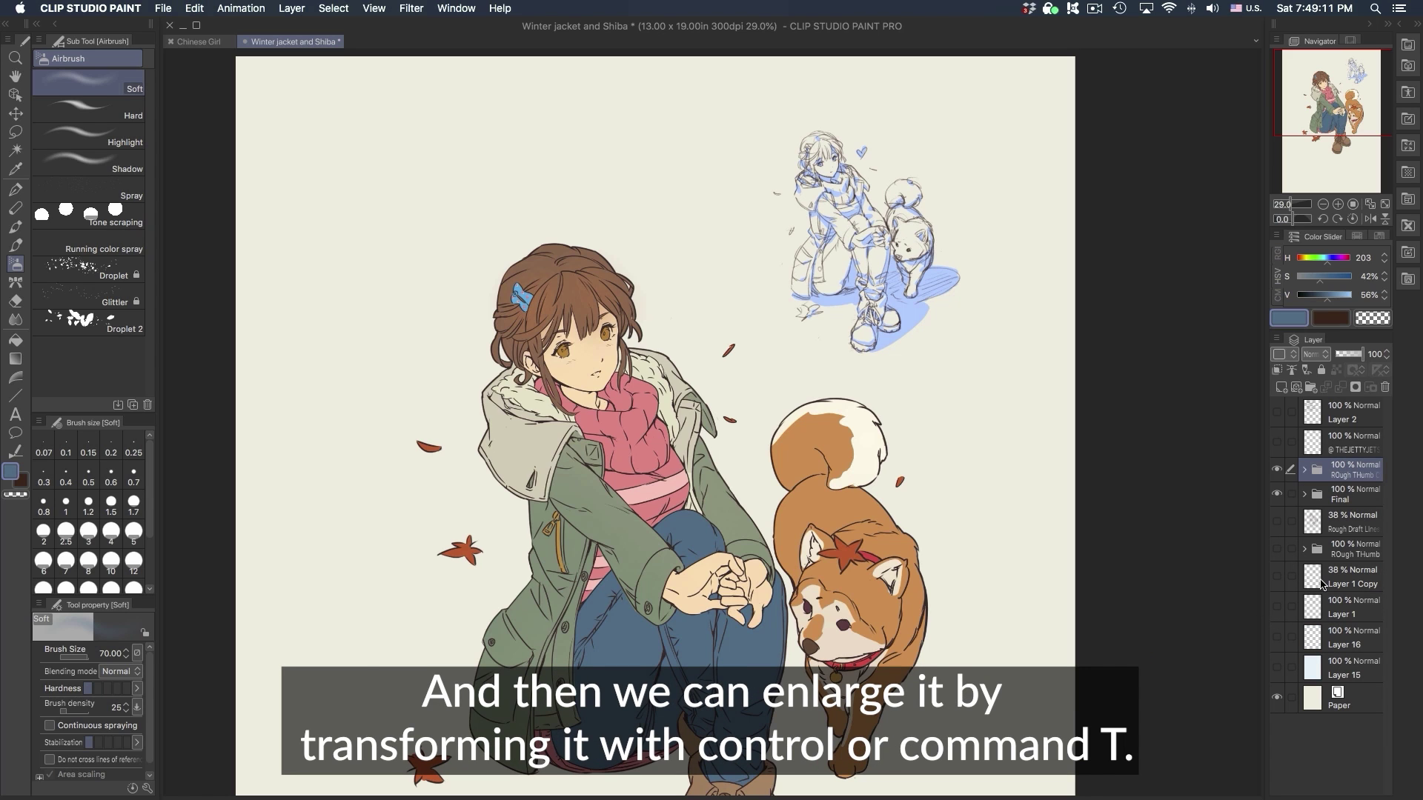
- Transform the copied thumbnail folder, moving it over the finished drawing and enlarging it to about 197%
key("super+t")
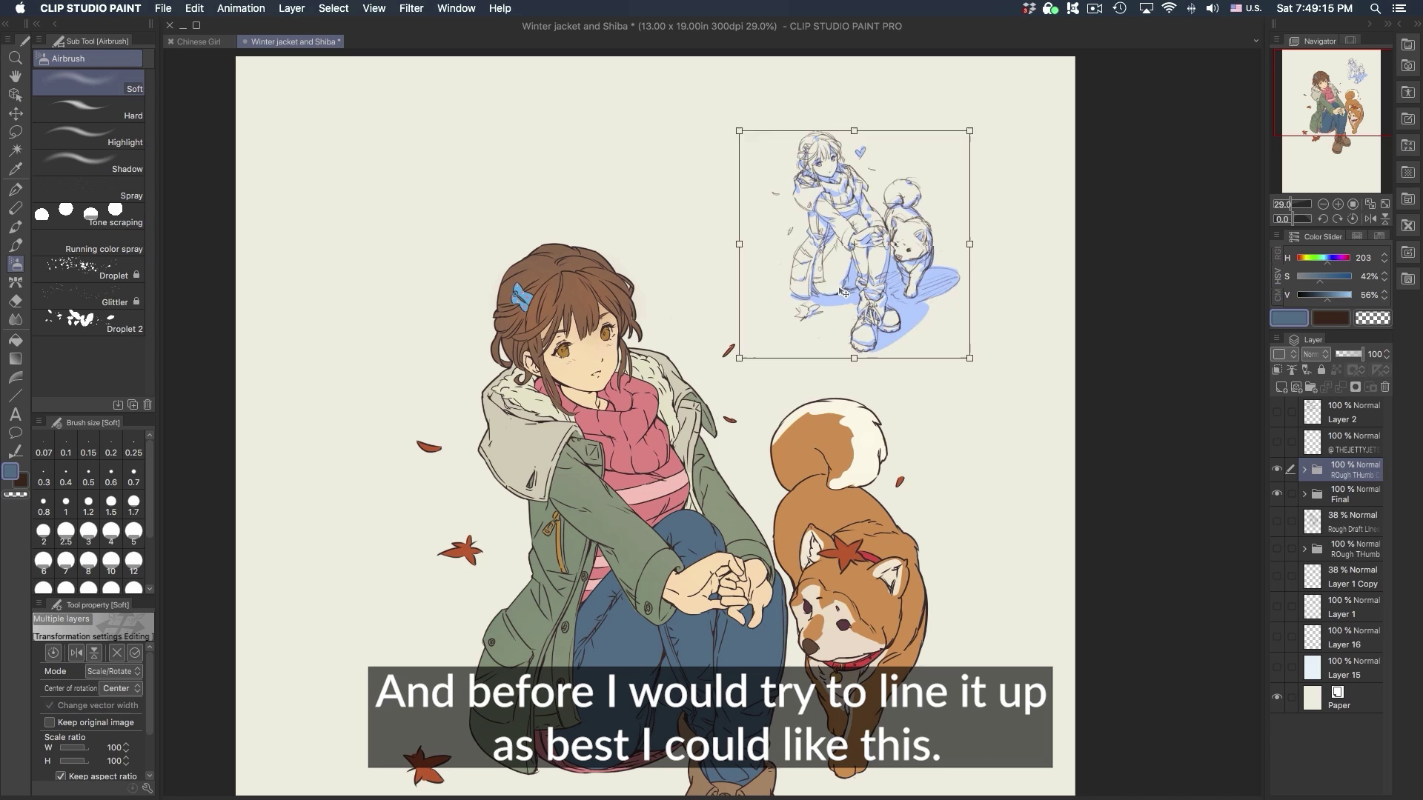
mouse_move(926, 282)
left_mouse_down()
mouse_move(528, 285)
mouse_move(713, 424)
left_mouse_up()
mouse_move(669, 492)
left_mouse_down()
mouse_move(741, 563)
mouse_move(834, 593)
left_mouse_up()
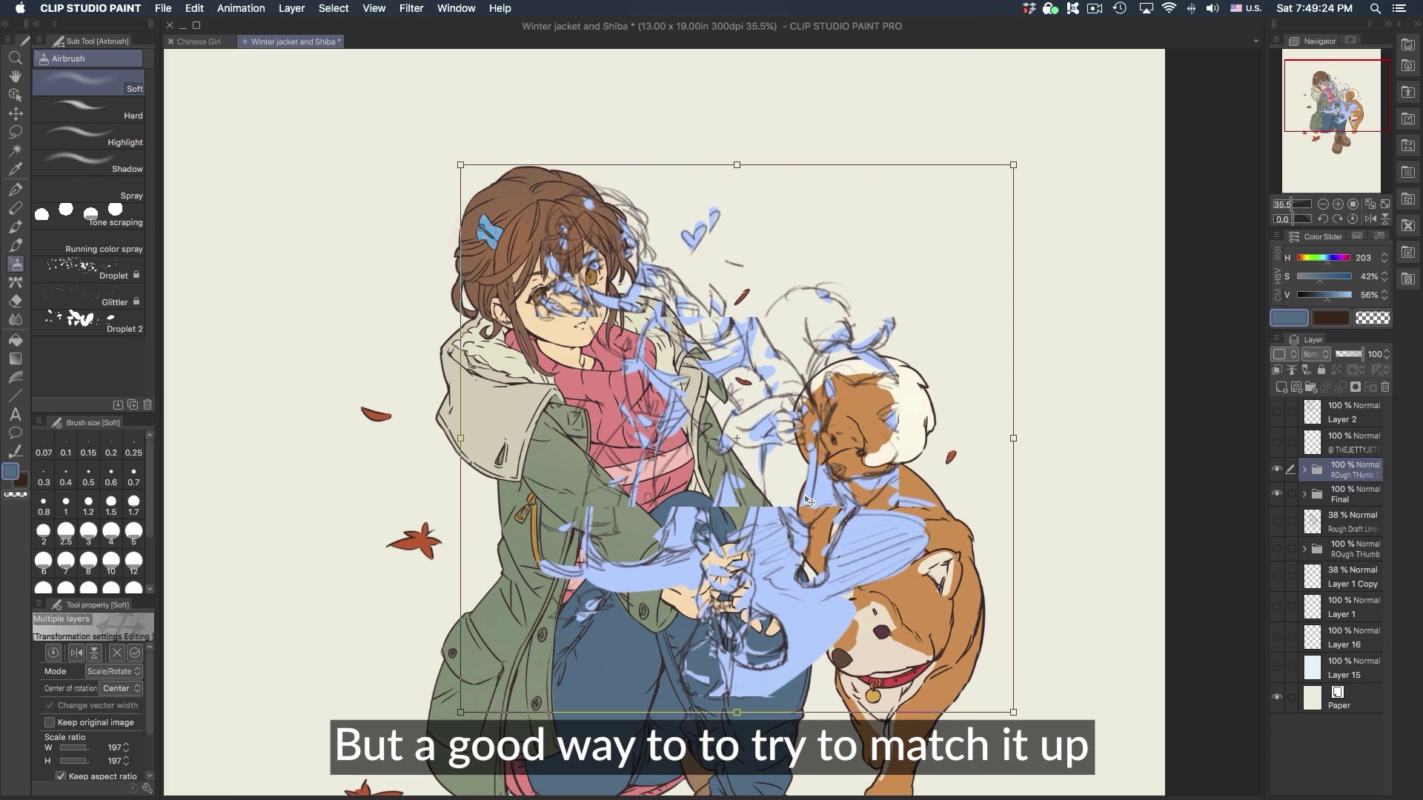
left_click_drag(805, 497, 808, 498)
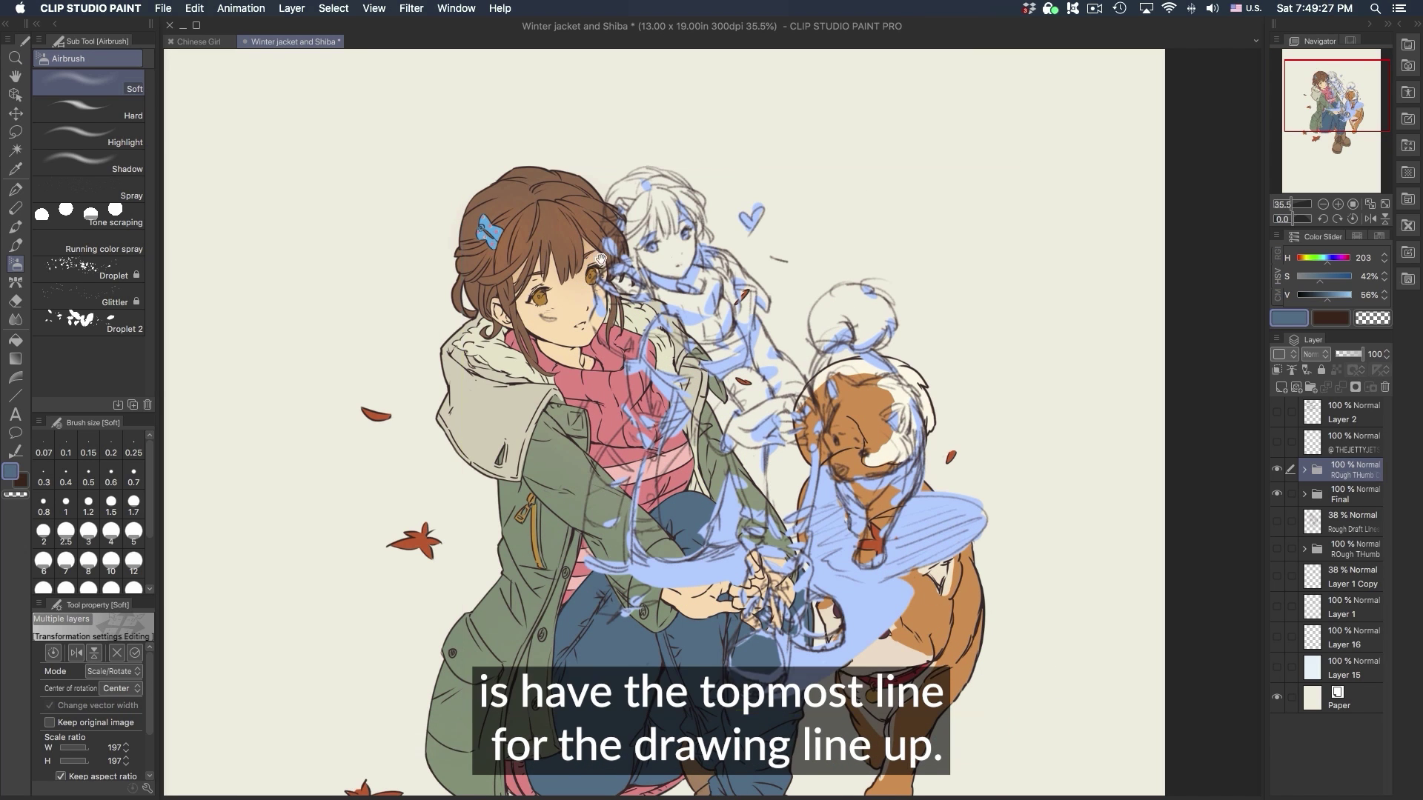
- Line up the top edge of the transformed sketch with the top of the finished girl's hair
left_click_drag(397, 481, 787, 256)
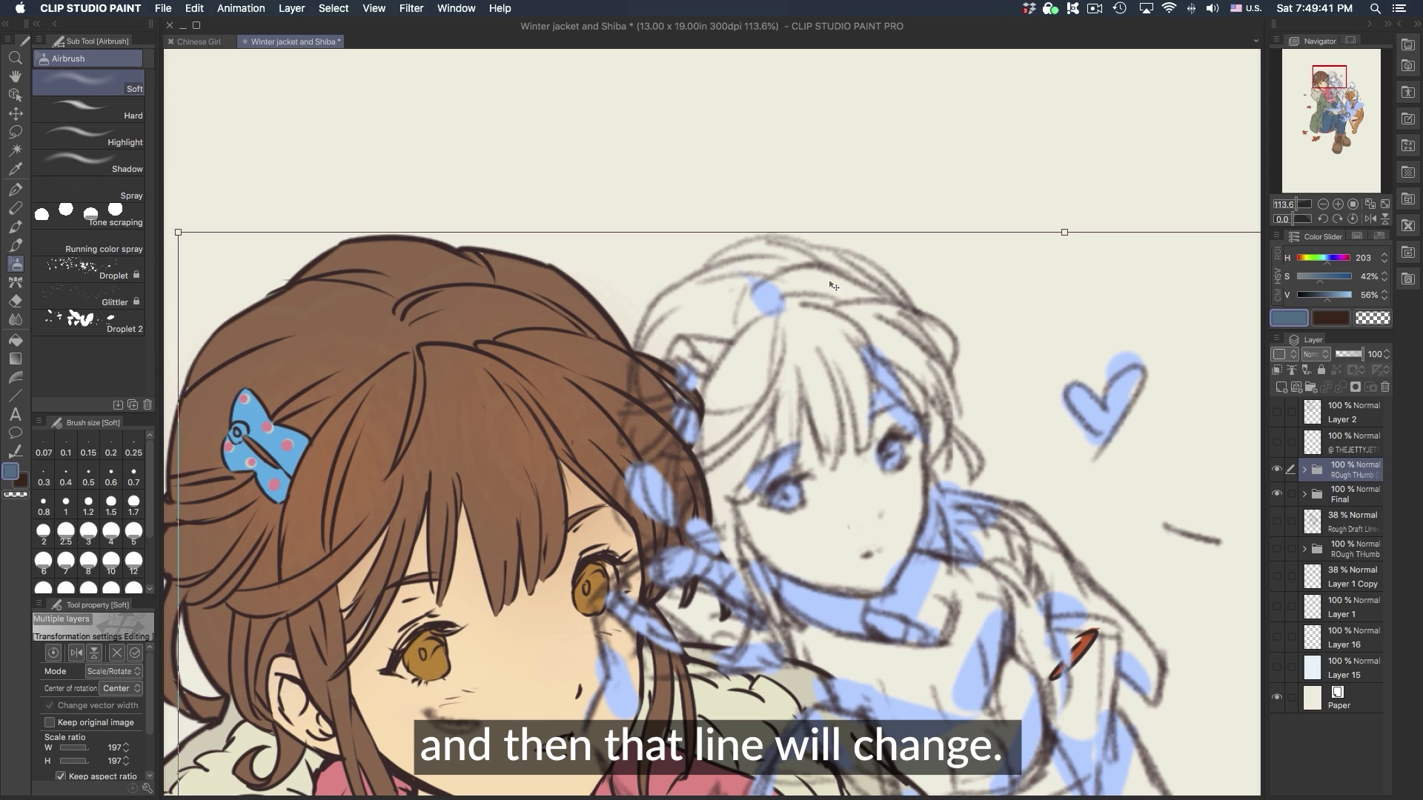
left_click_drag(796, 243, 786, 172)
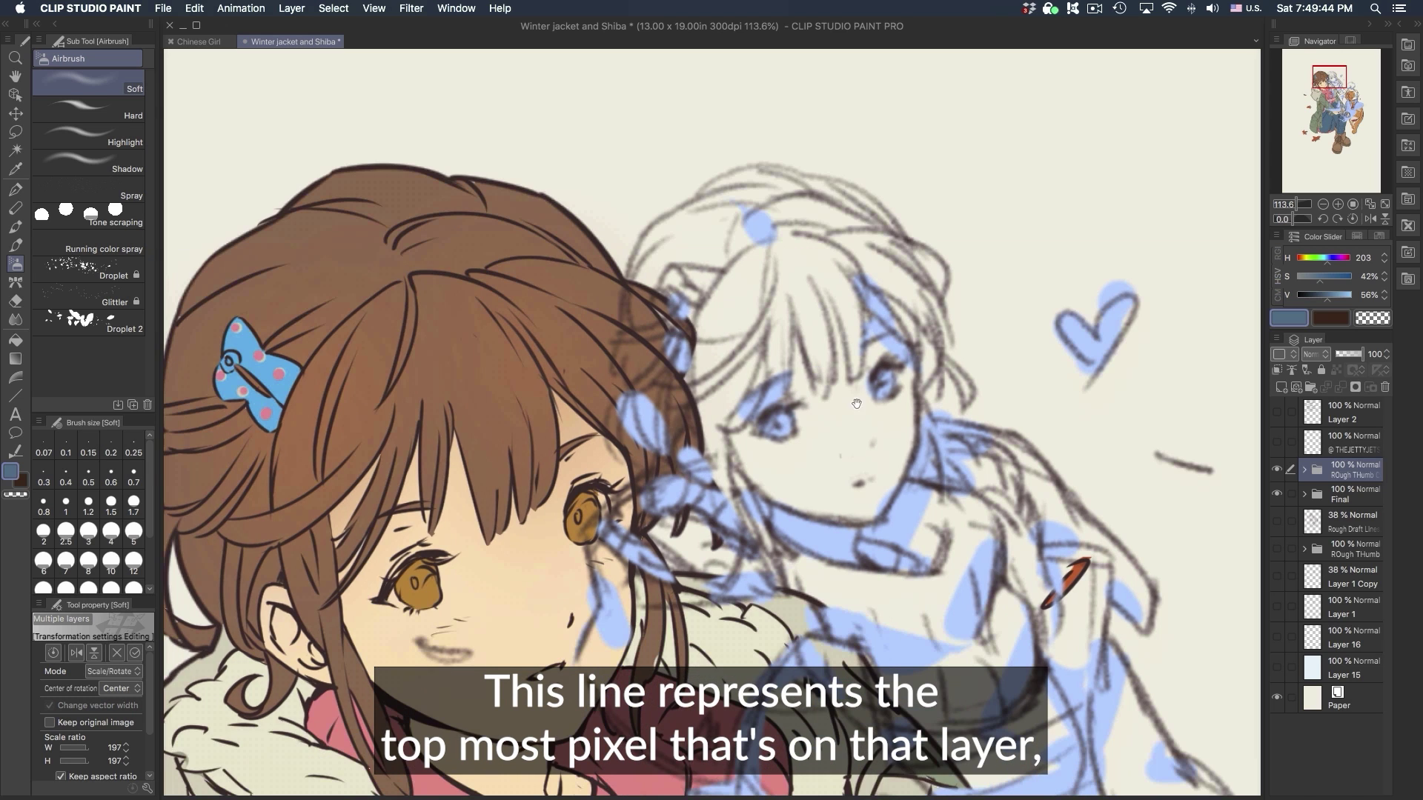
scroll(815, 355, "down", 1)
left_click_drag(994, 552, 890, 243)
scroll(889, 243, "down", 3)
scroll(947, 391, "down", 4)
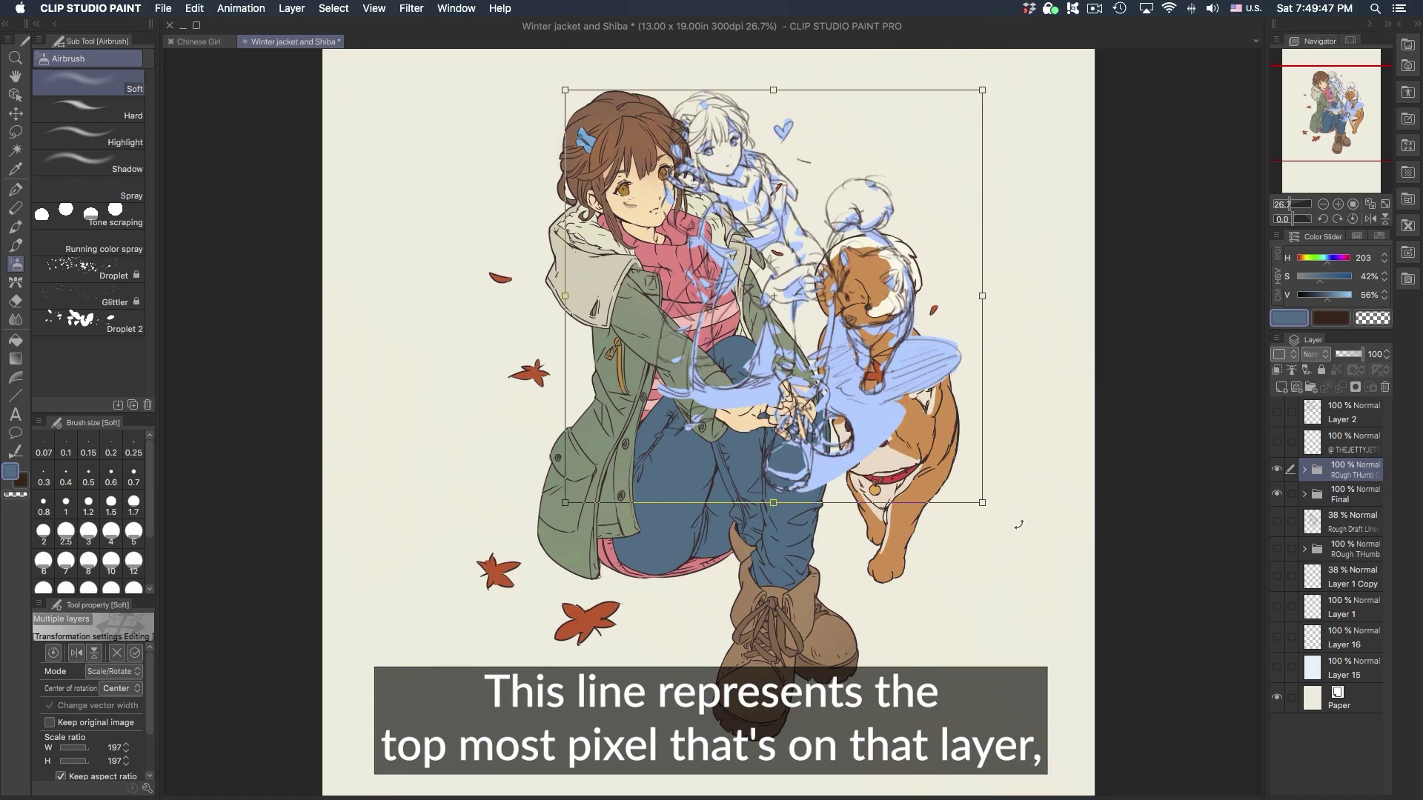
- Scale the sketch up to 321% so its lower transform edge sits slightly below the finished drawing's shoes
left_click_drag(982, 501, 1201, 754)
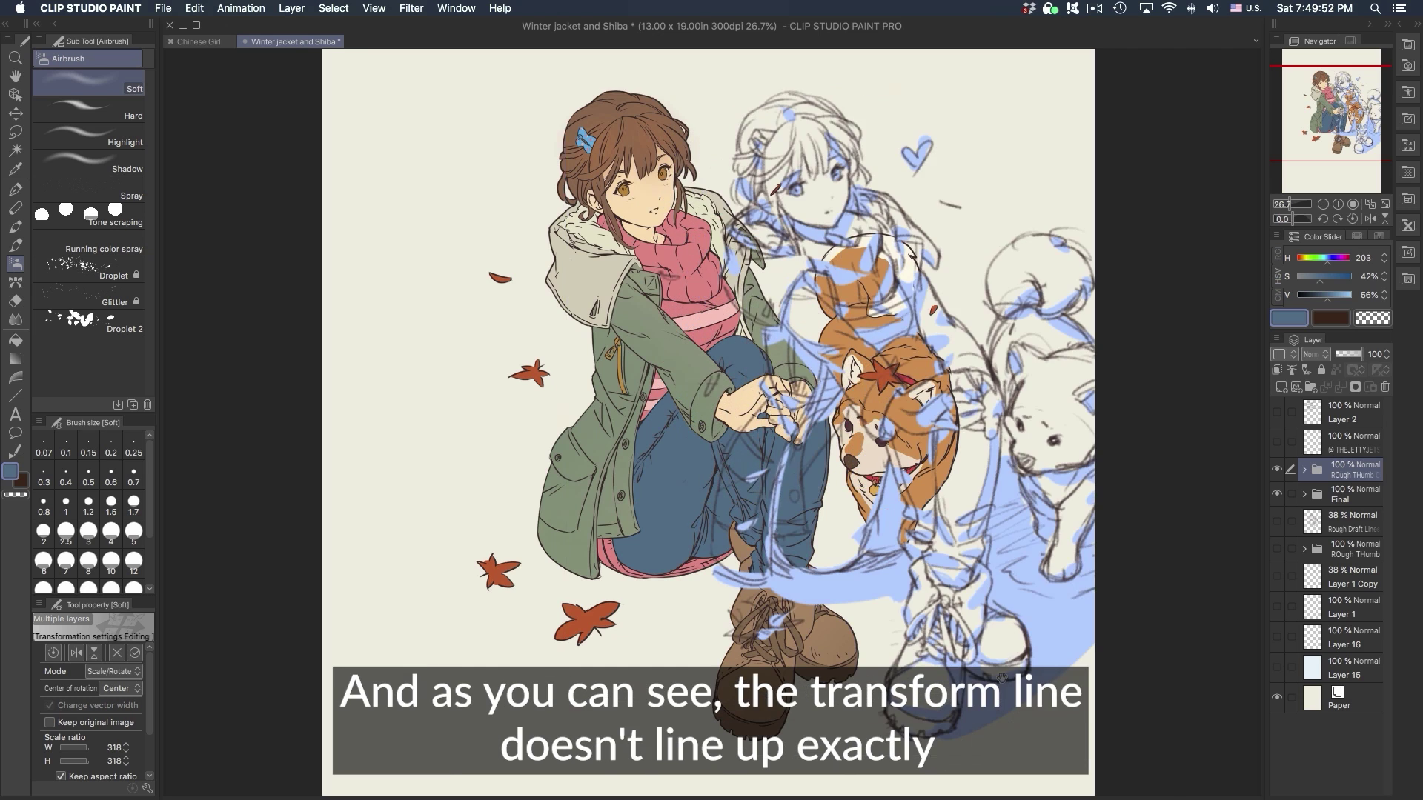
scroll(957, 700, "up", 2)
left_click_drag(996, 746, 993, 515)
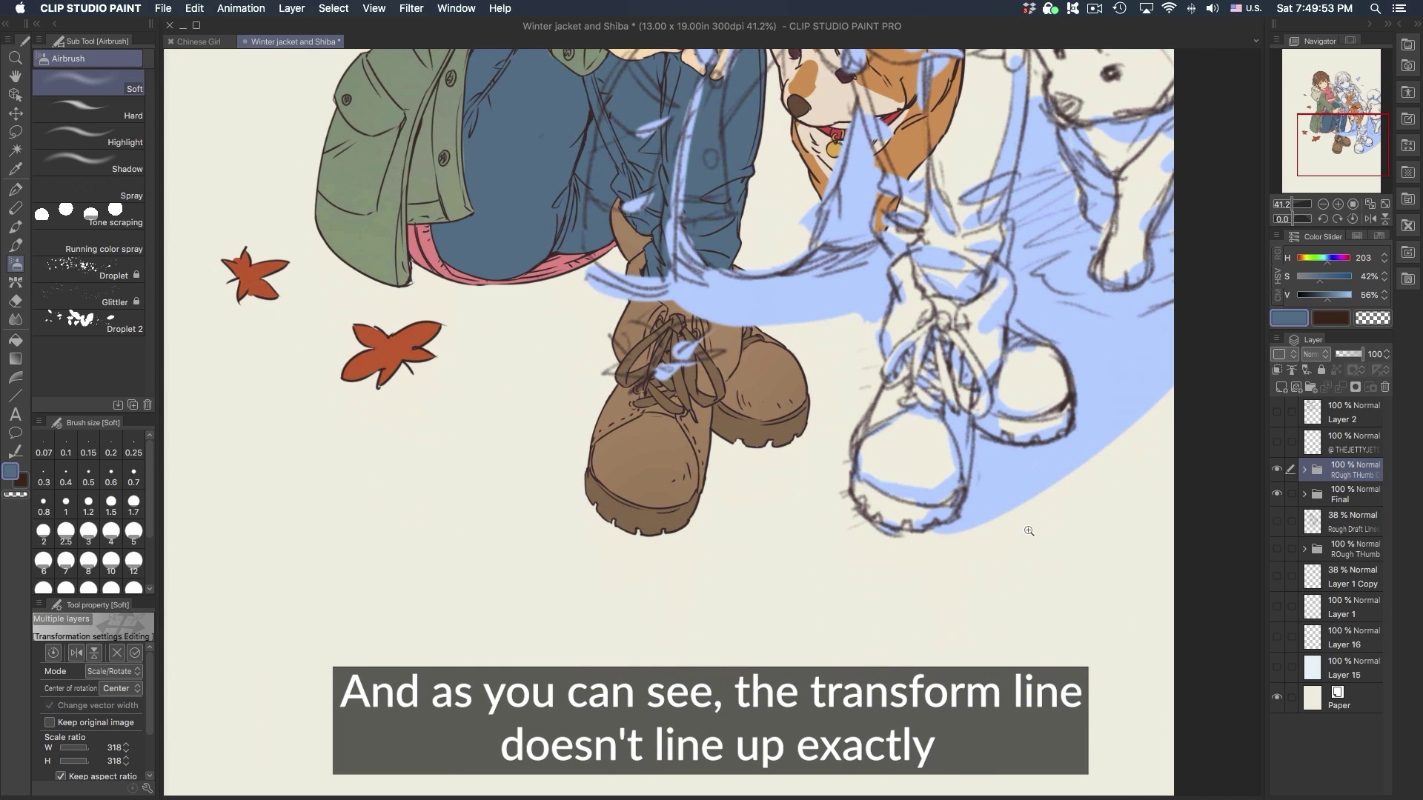
scroll(991, 556, "up", 2)
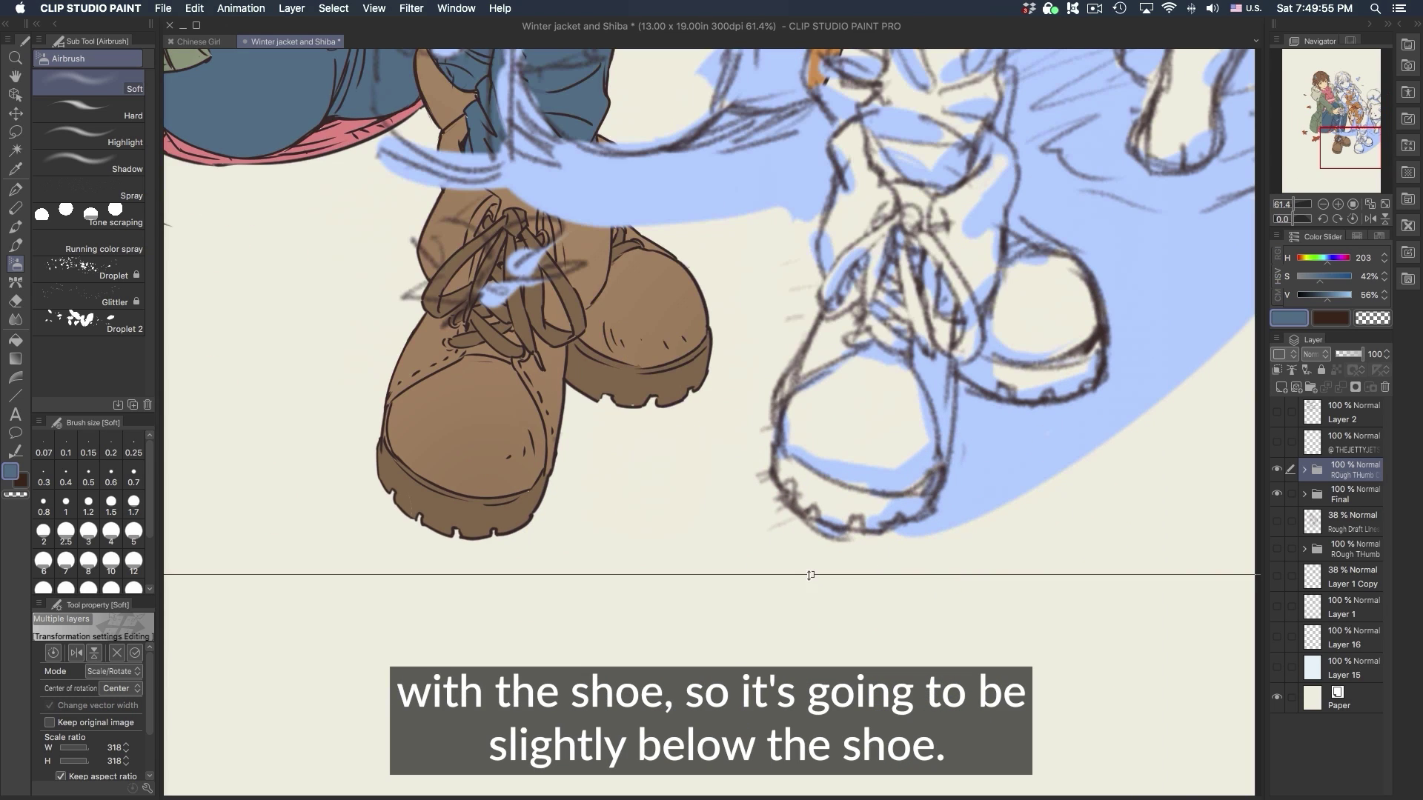
left_click_drag(811, 577, 812, 589)
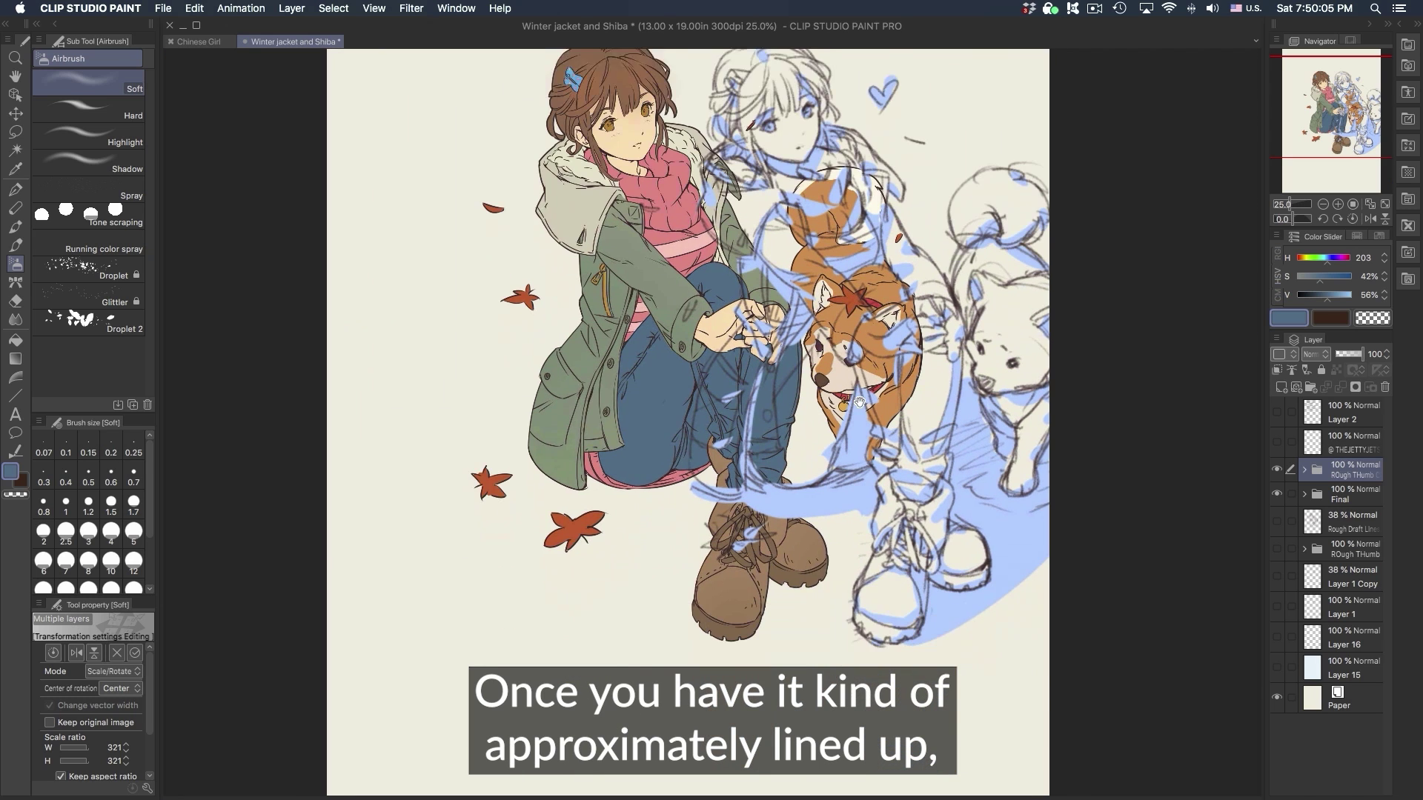
- Move the sketch sideways onto the finished girl and dog, shrink it to 320%, and apply the transformation
scroll(1019, 570, "down", 3)
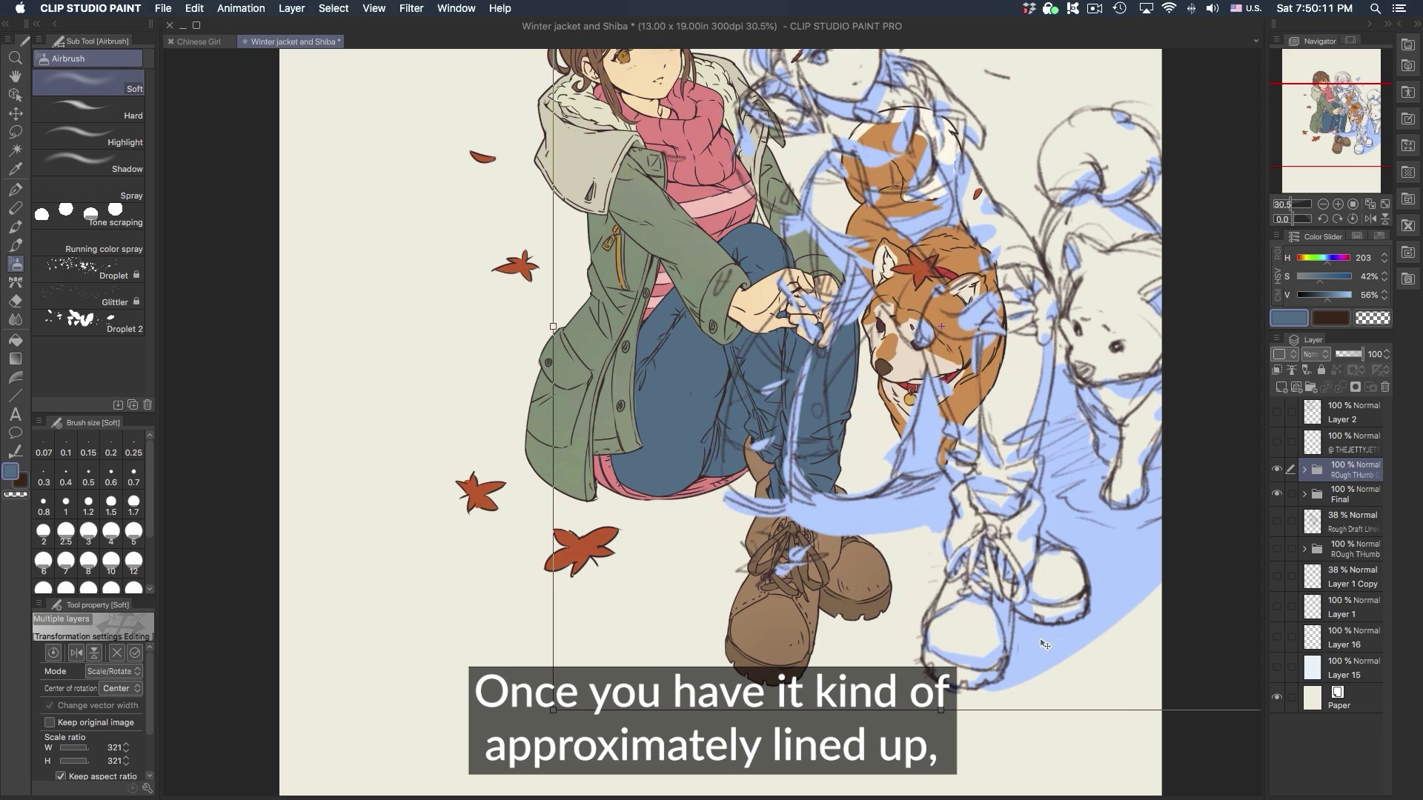
left_click_drag(999, 624, 830, 628)
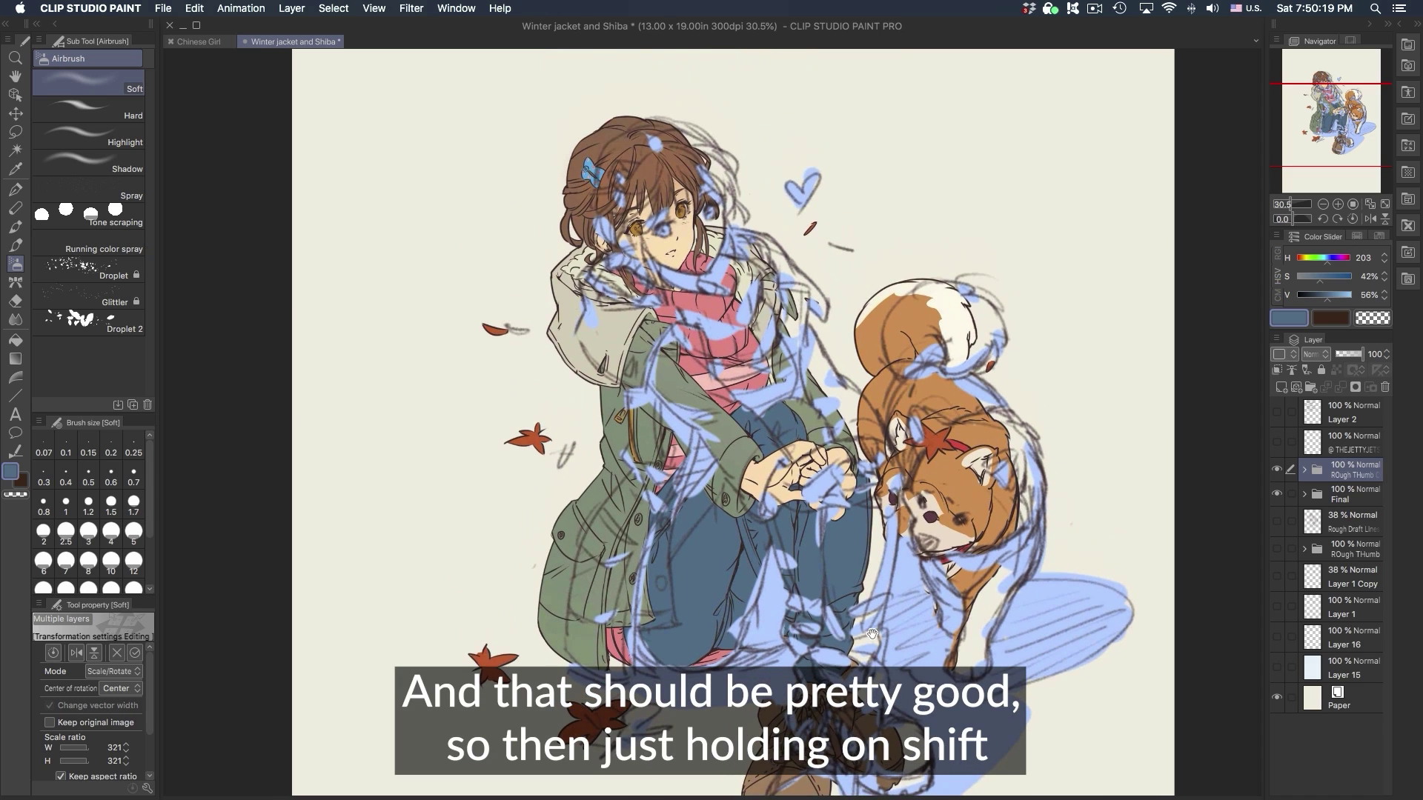
left_click_drag(905, 595, 880, 595)
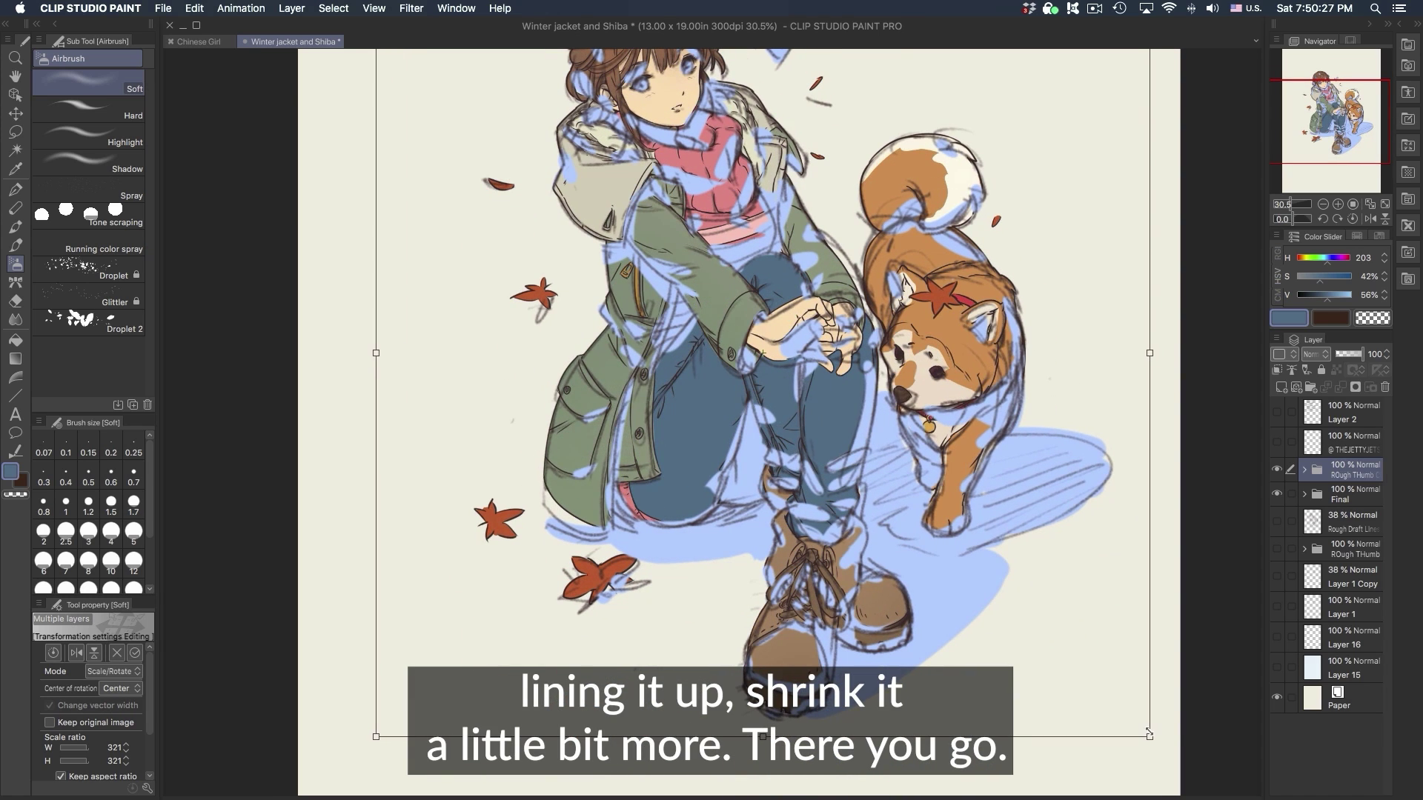
left_click_drag(1150, 733, 1148, 731)
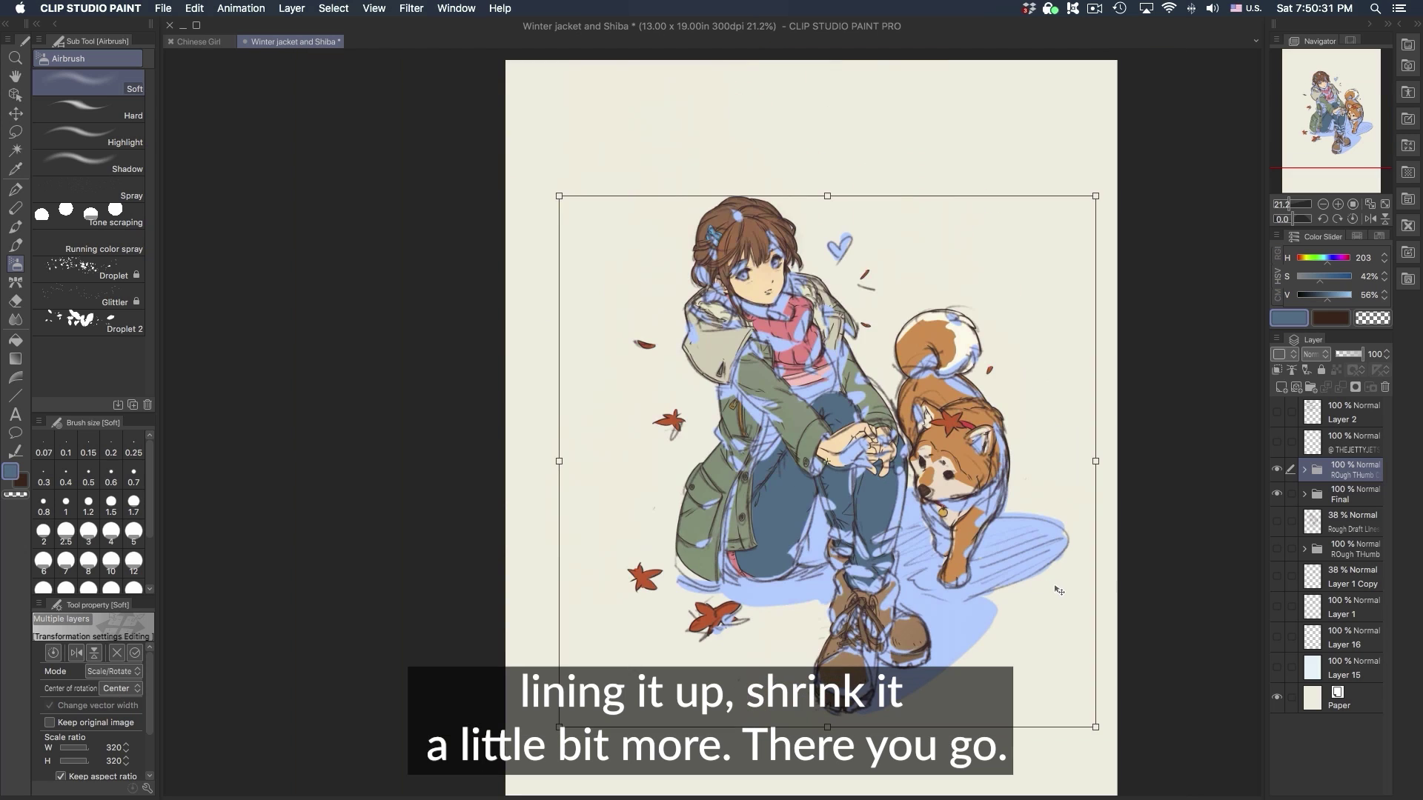
key("Return")
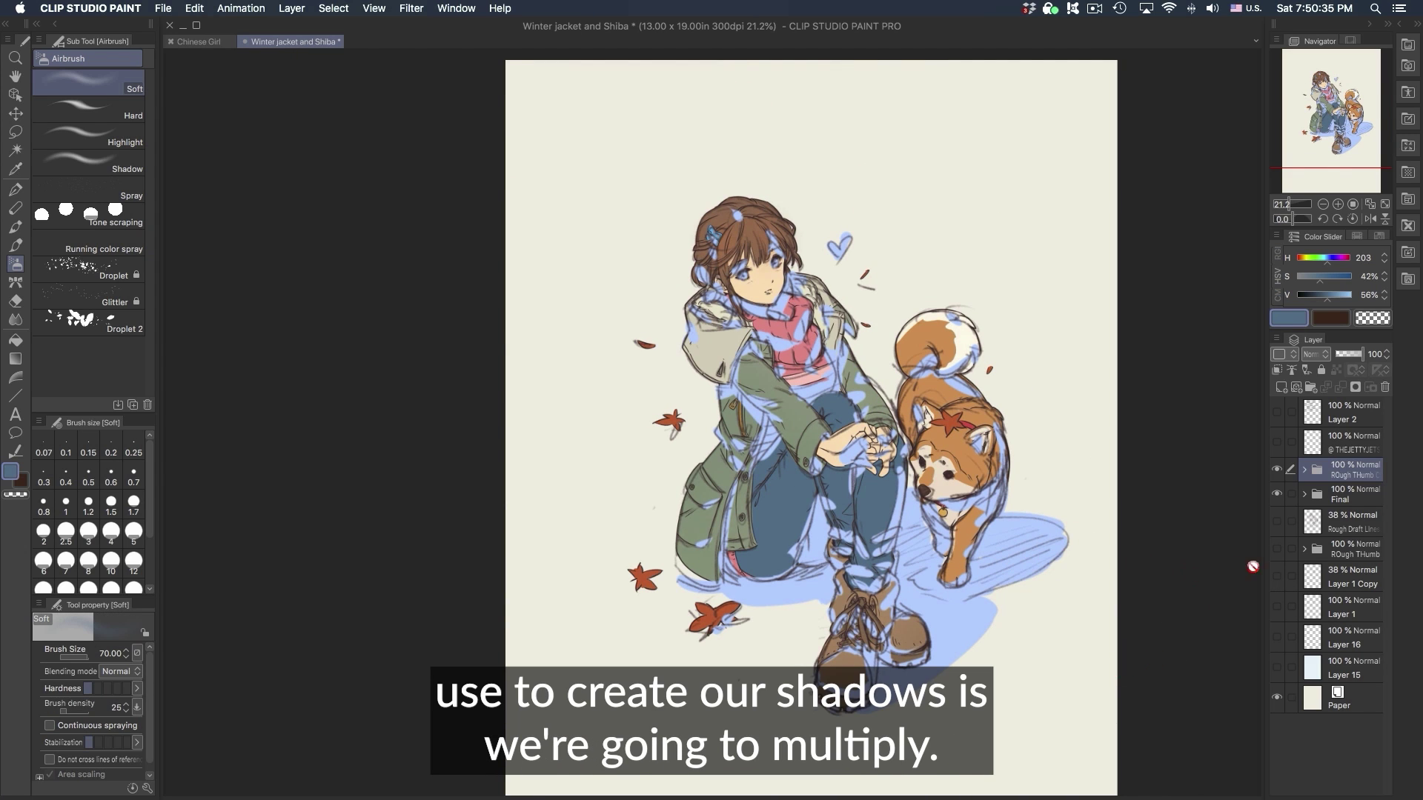
- Expand the copied thumbnail folder, select its Shadow Rough layer, and hide its Rough Thumb layer
scroll(981, 539, "up", 1)
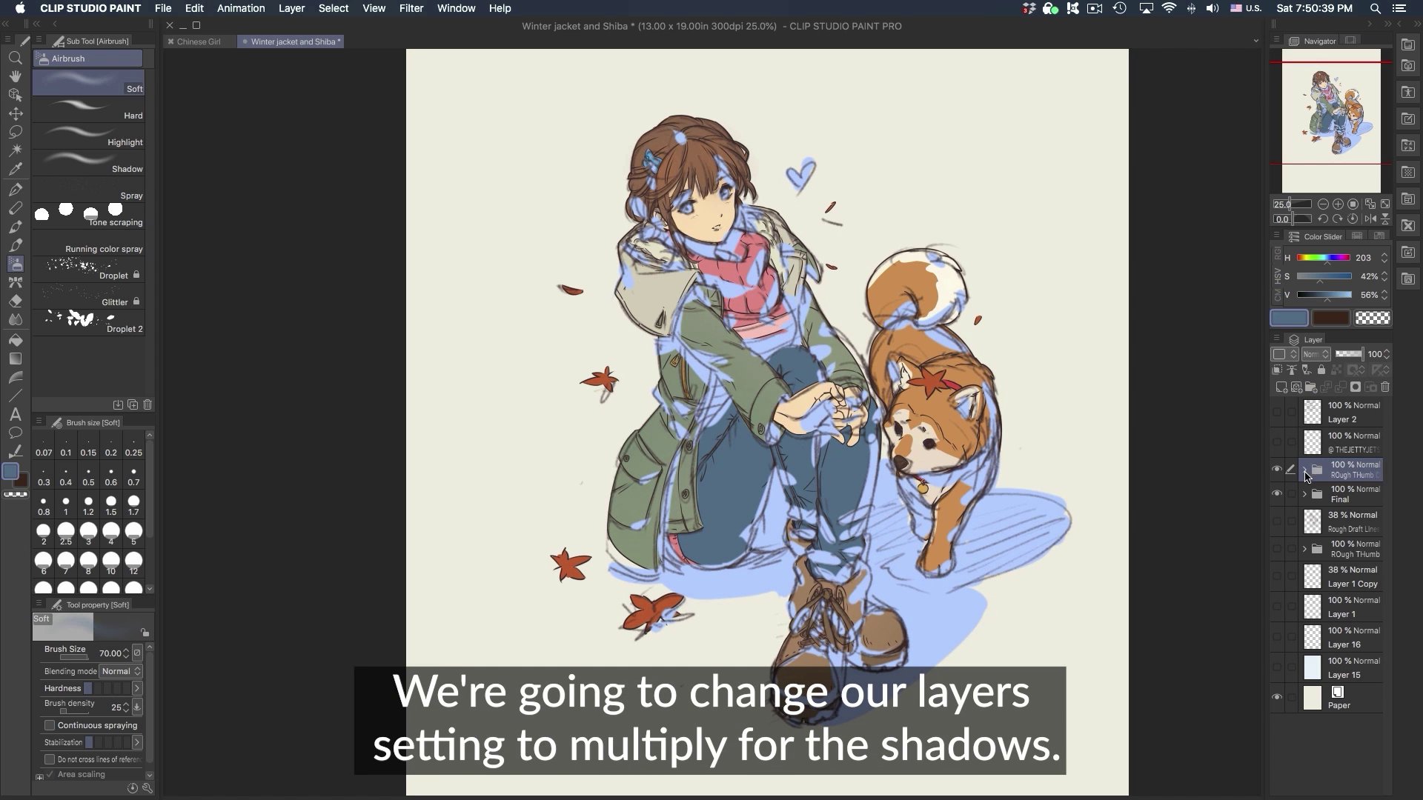
left_click(1305, 472)
left_click(1335, 527)
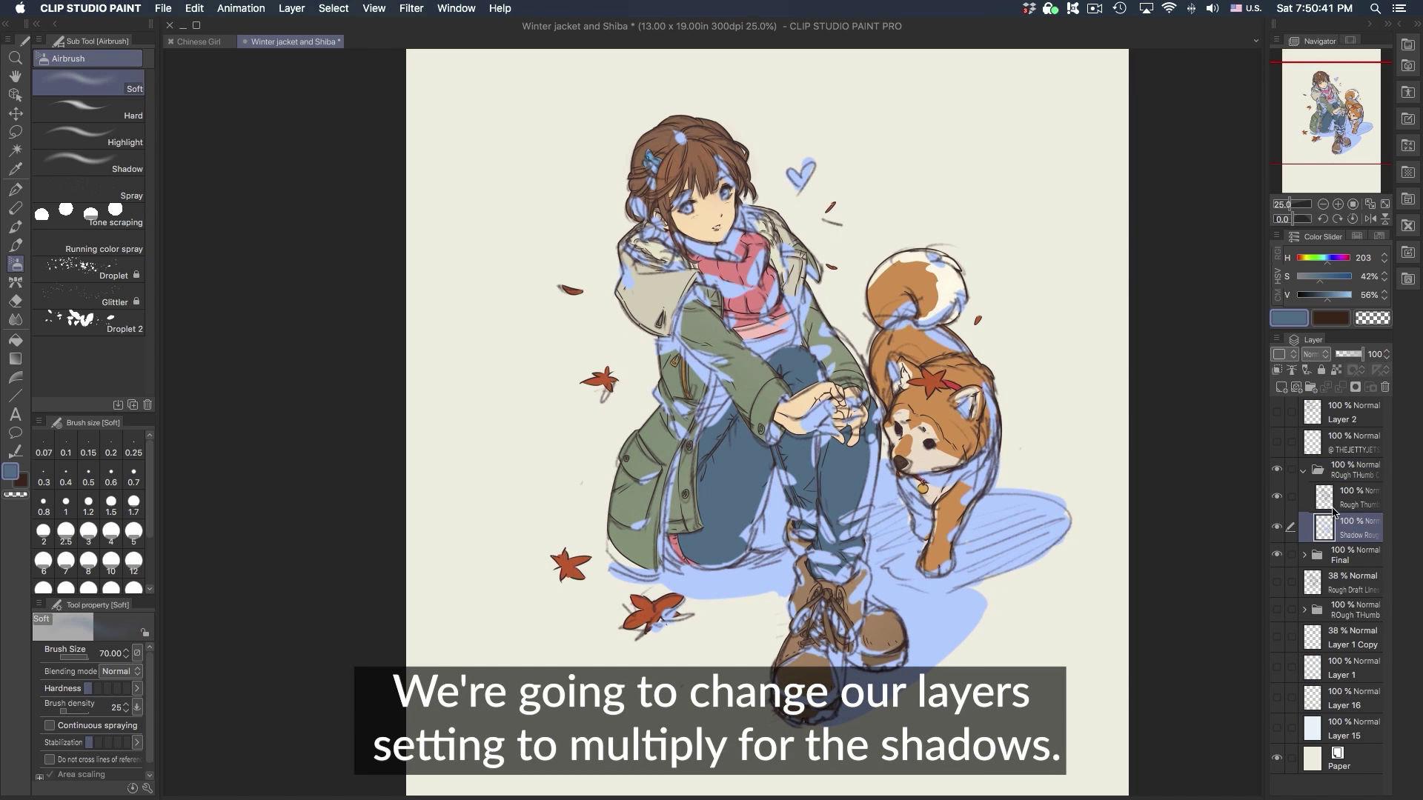
left_click(1277, 498)
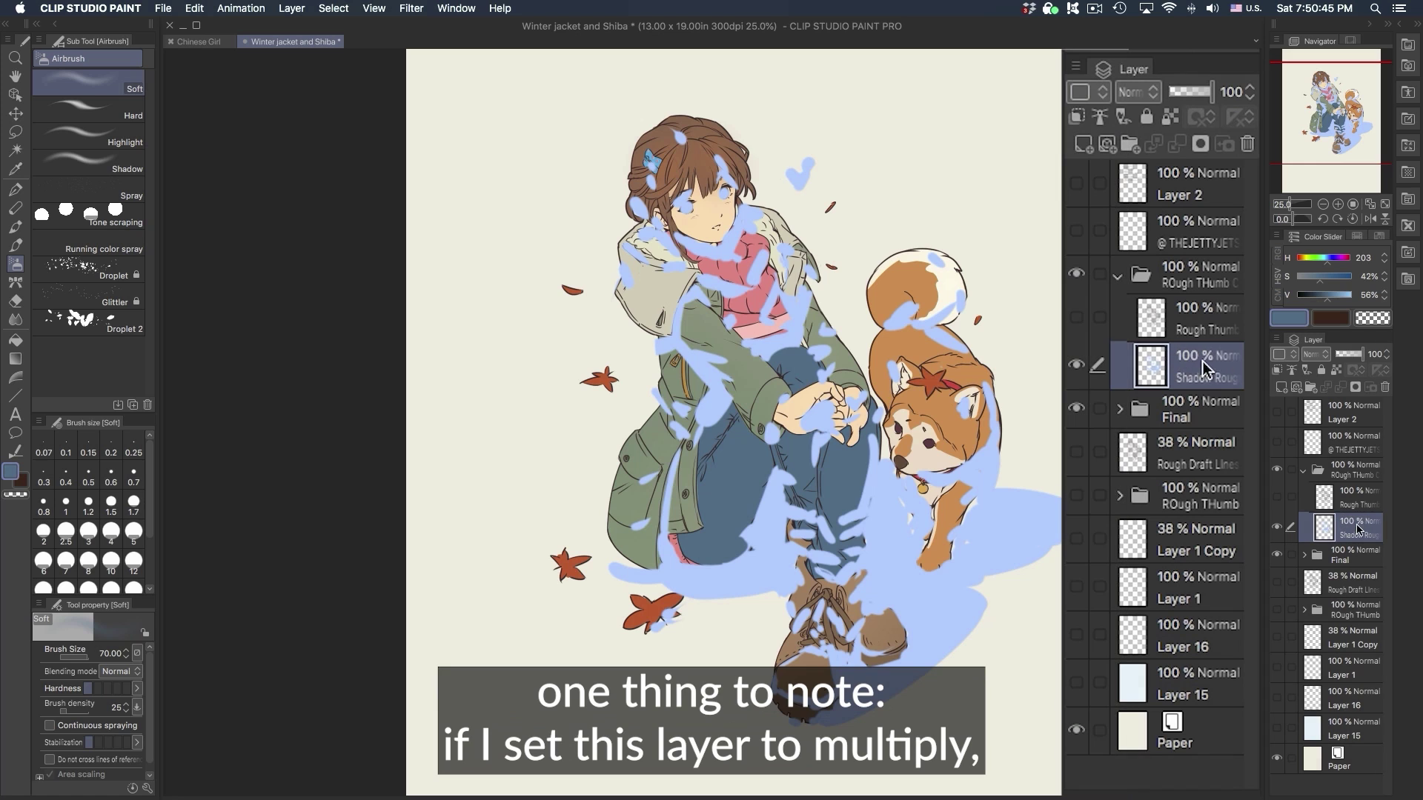
- Try the Multiply blending mode on the Shadow Rough layer inside the folder and set it back to Normal
left_click(1314, 354)
left_click(1327, 395)
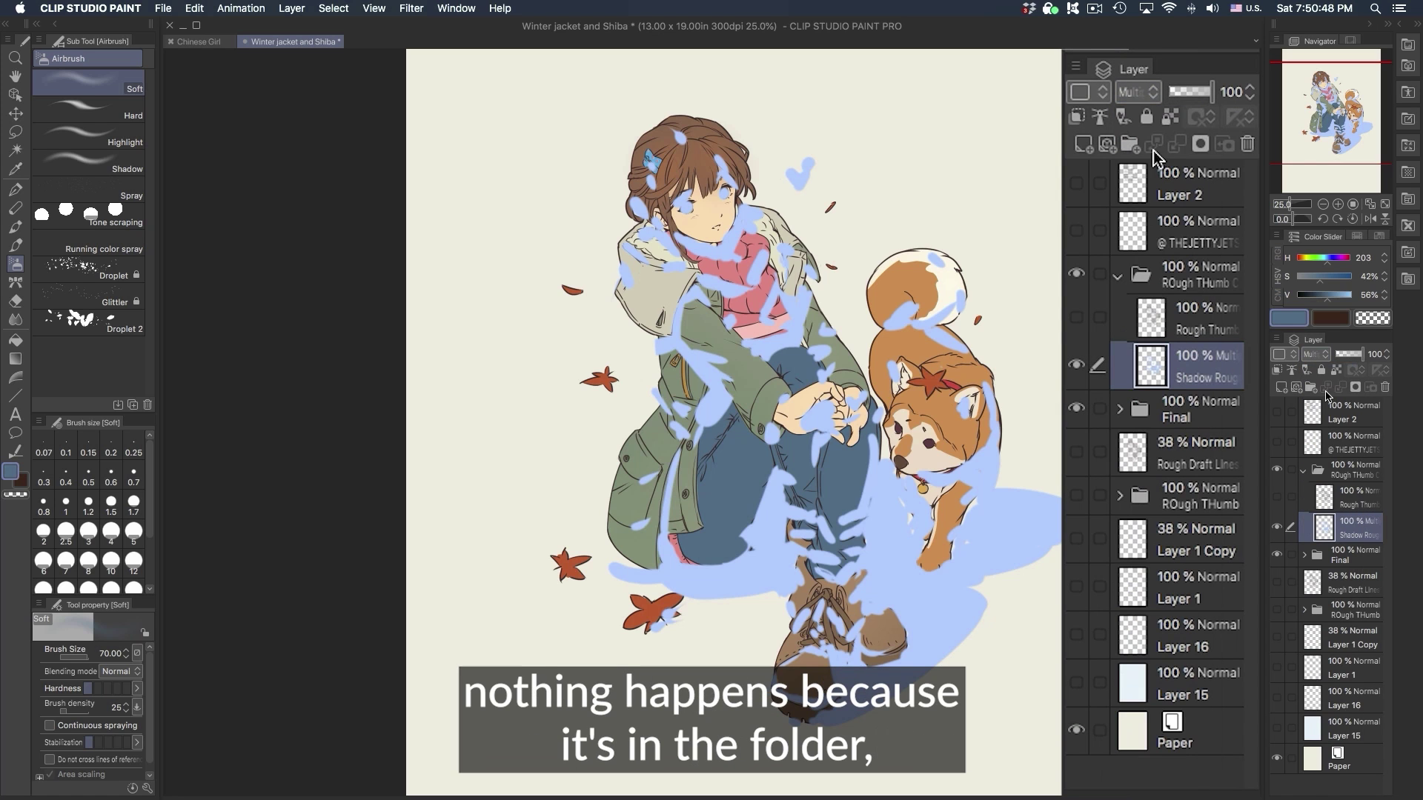
left_click(1318, 355)
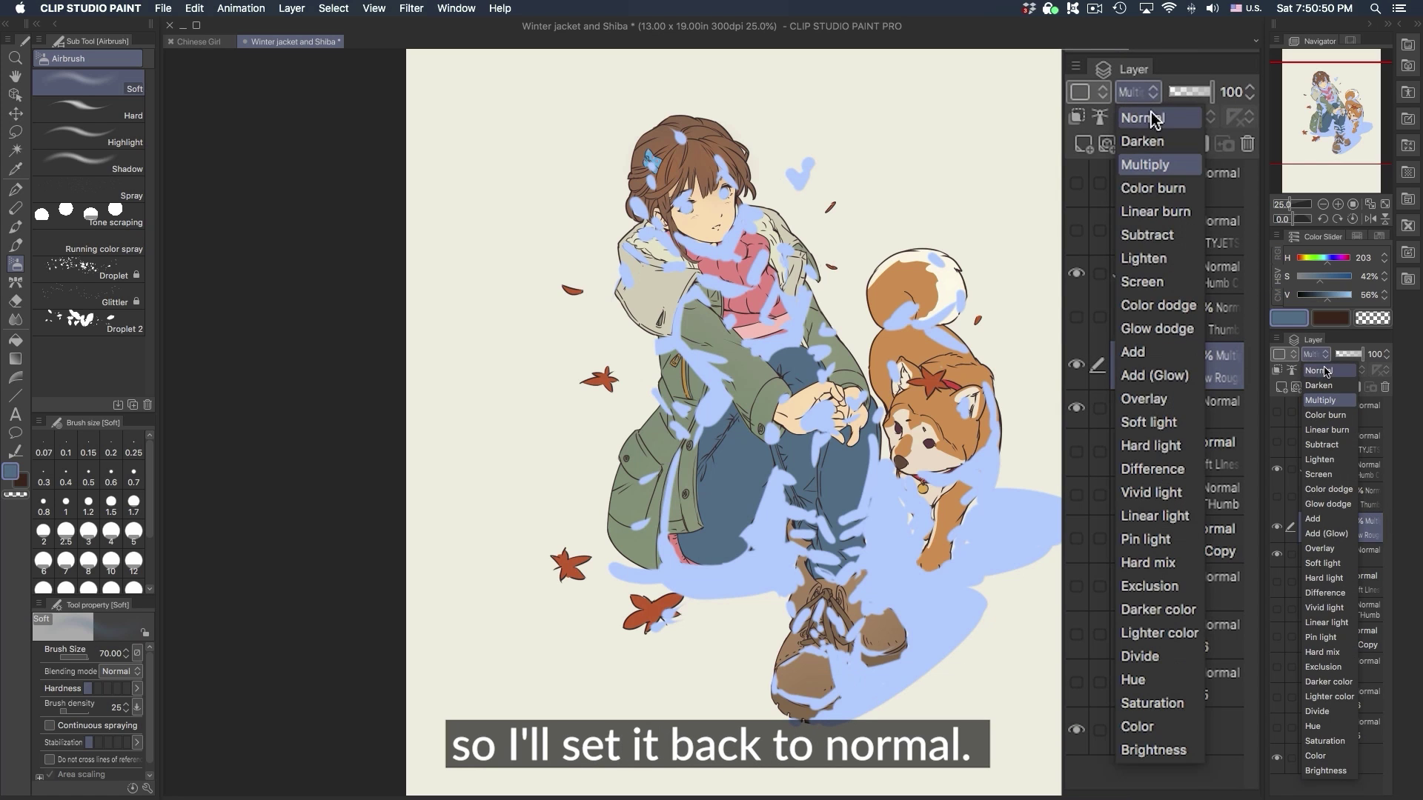
left_click(1325, 371)
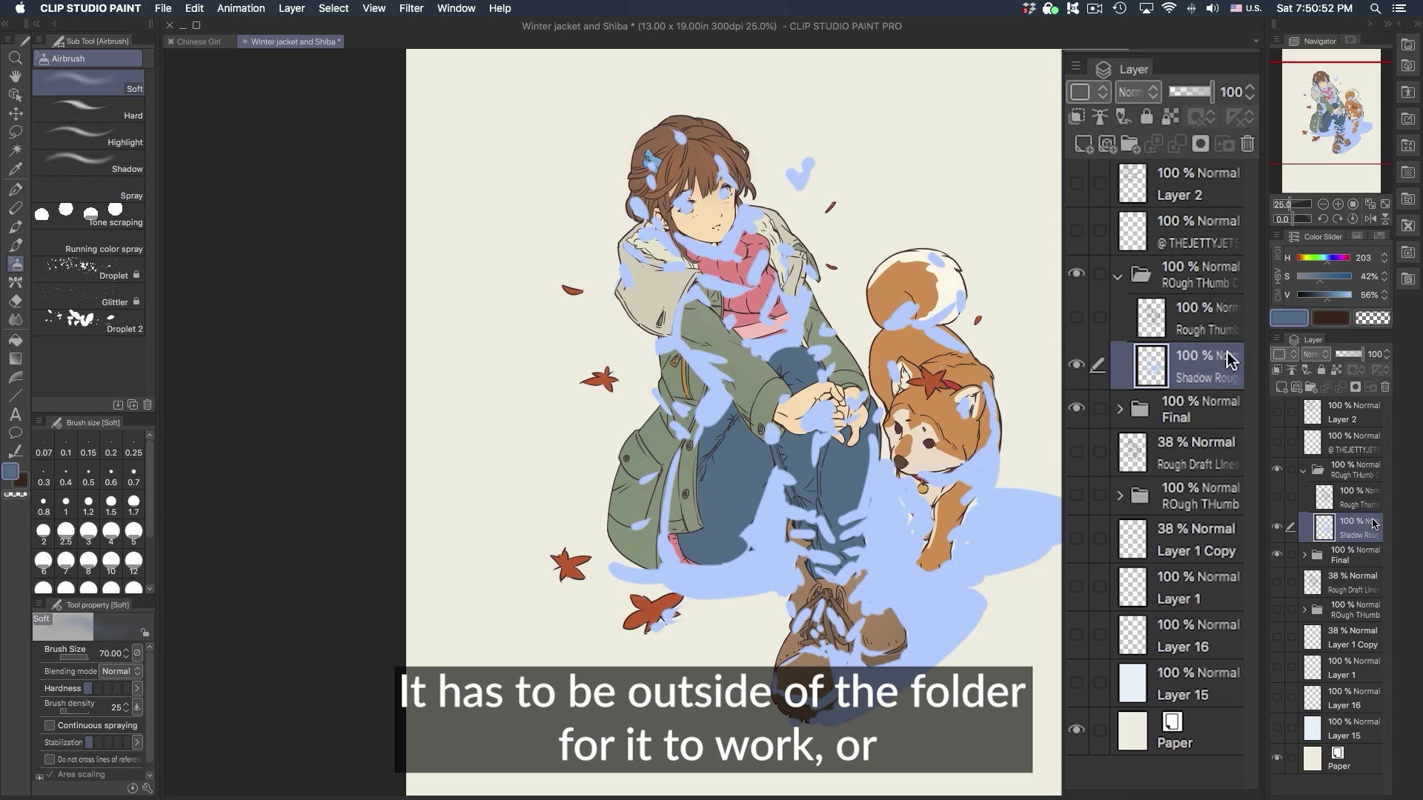
- Try the Multiply blending mode on the copied rough thumbnail folder and set the folder back to Normal
left_click(1317, 354)
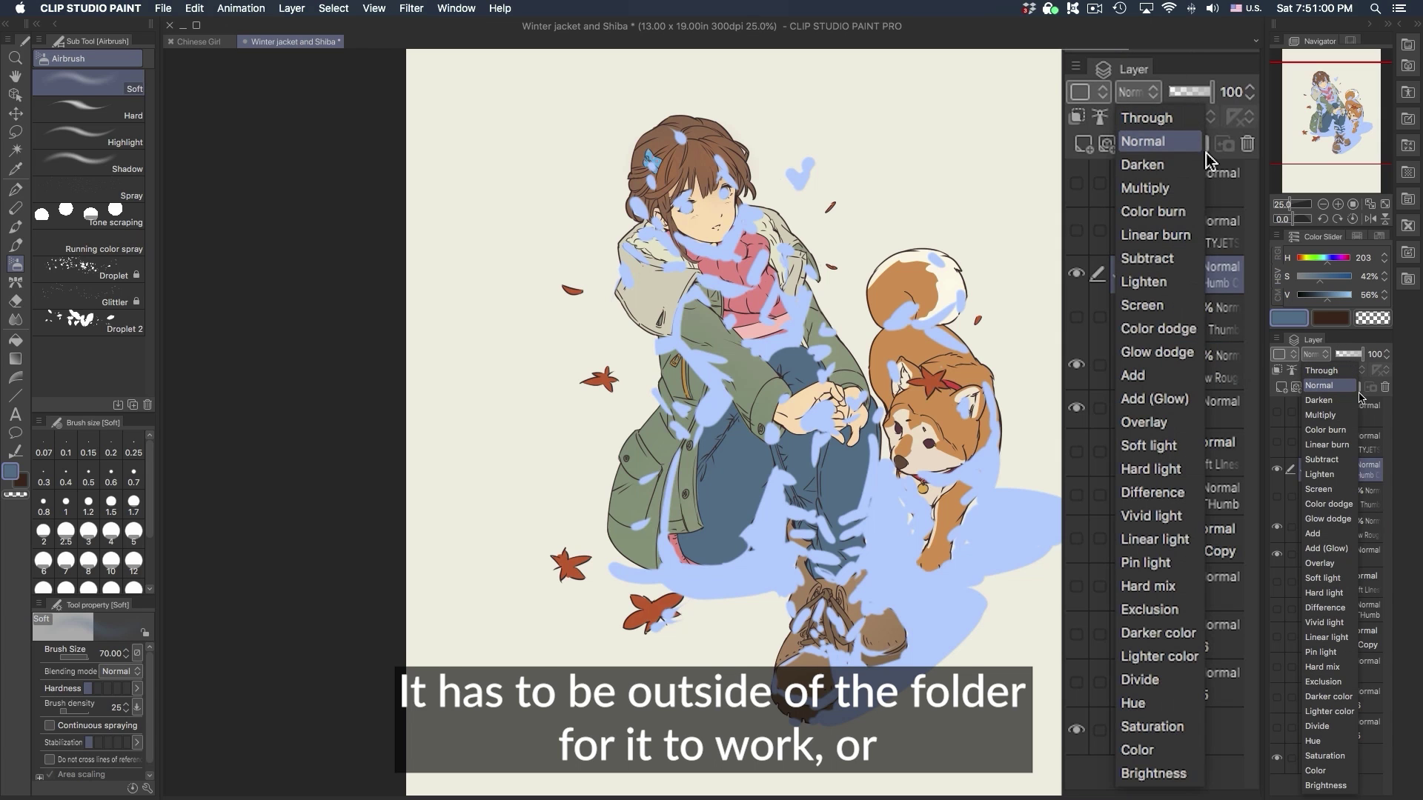
left_click(1179, 191)
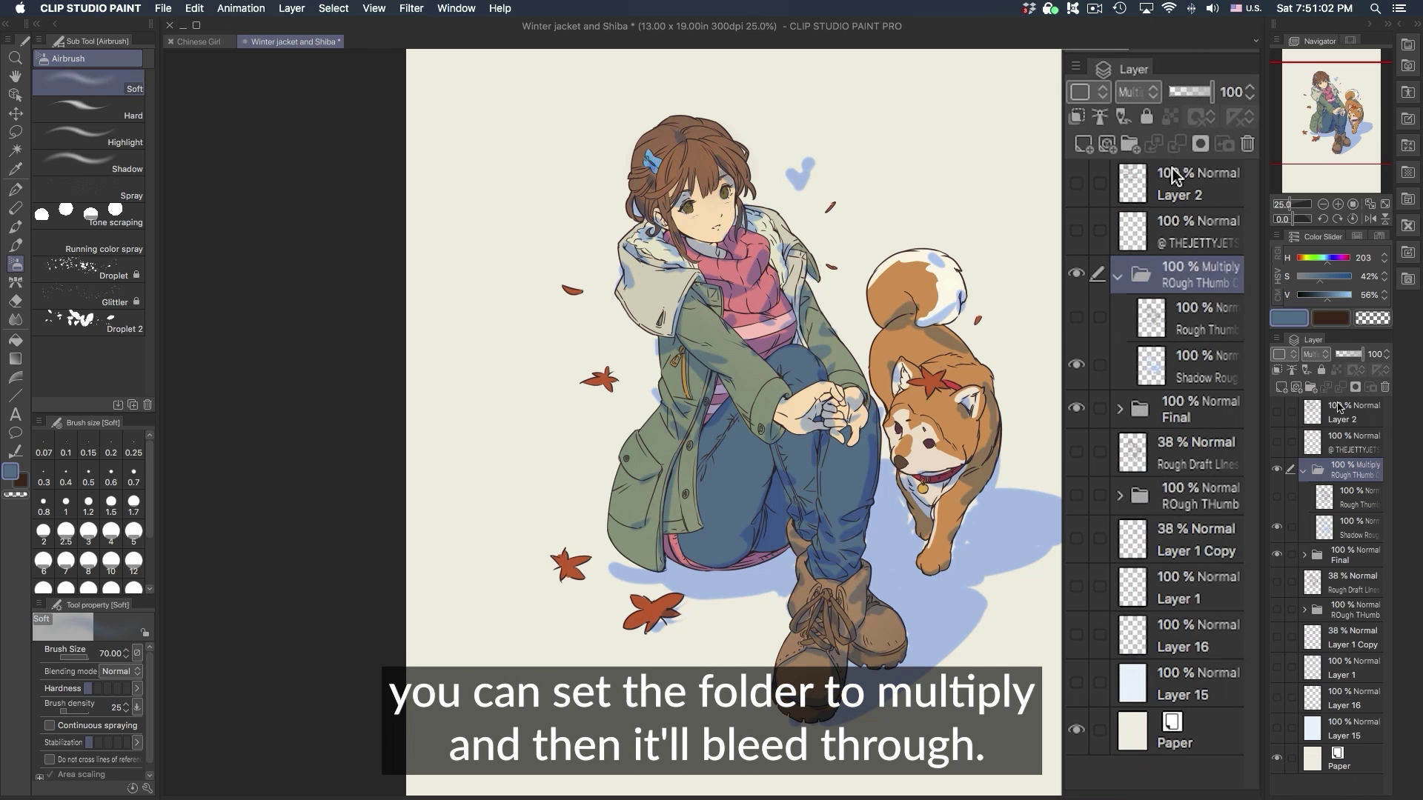
left_click(1113, 353)
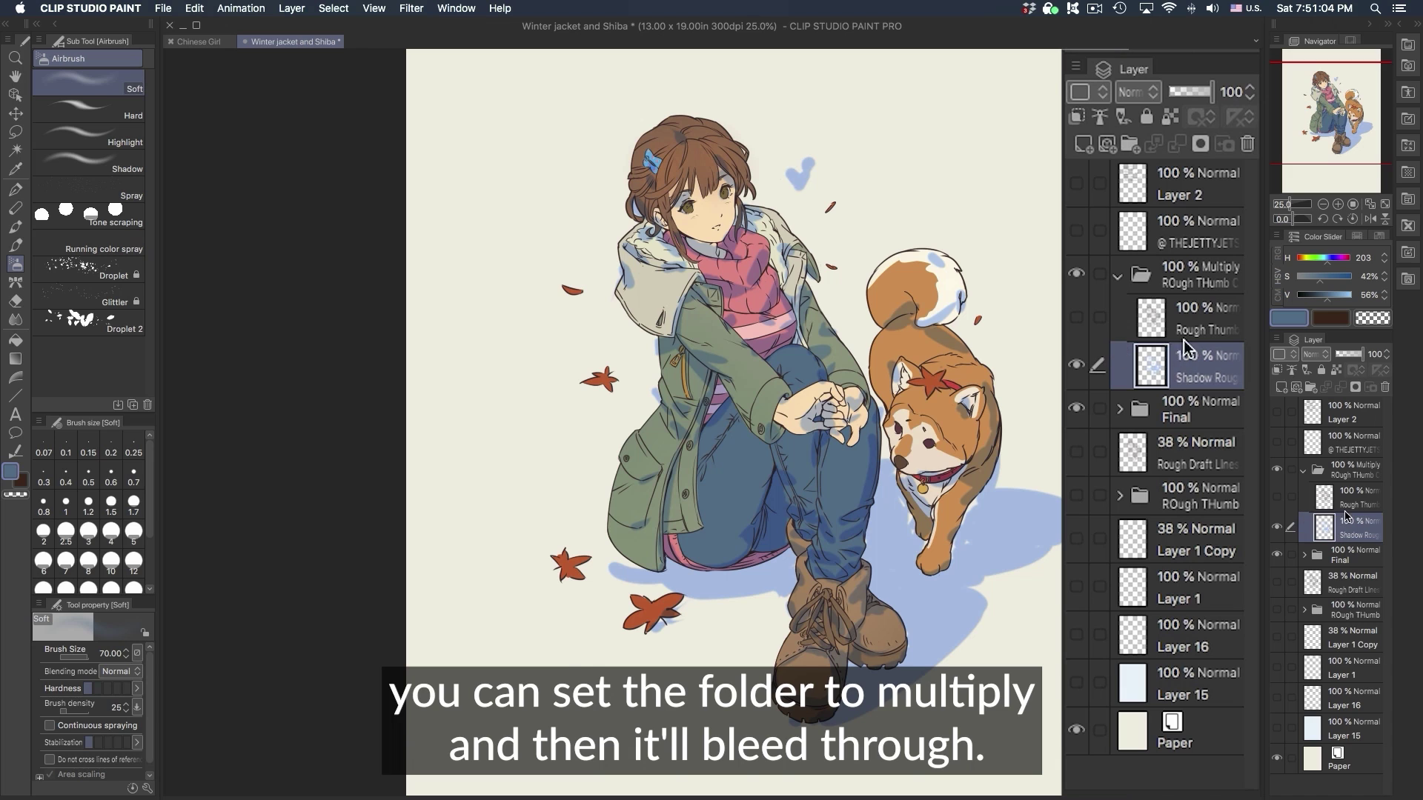
left_click(1191, 281)
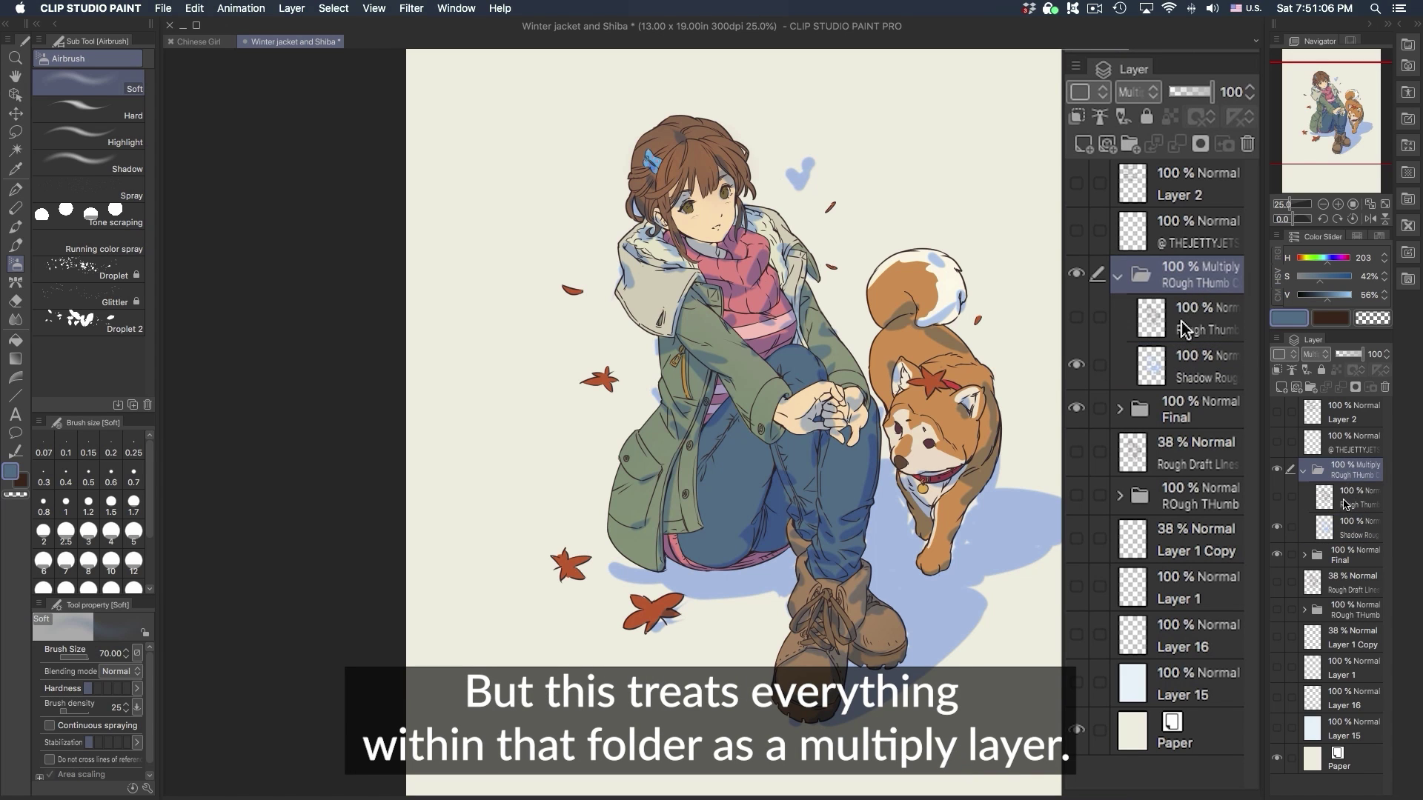
left_click(1342, 502)
left_click(1337, 473)
left_click(1350, 522)
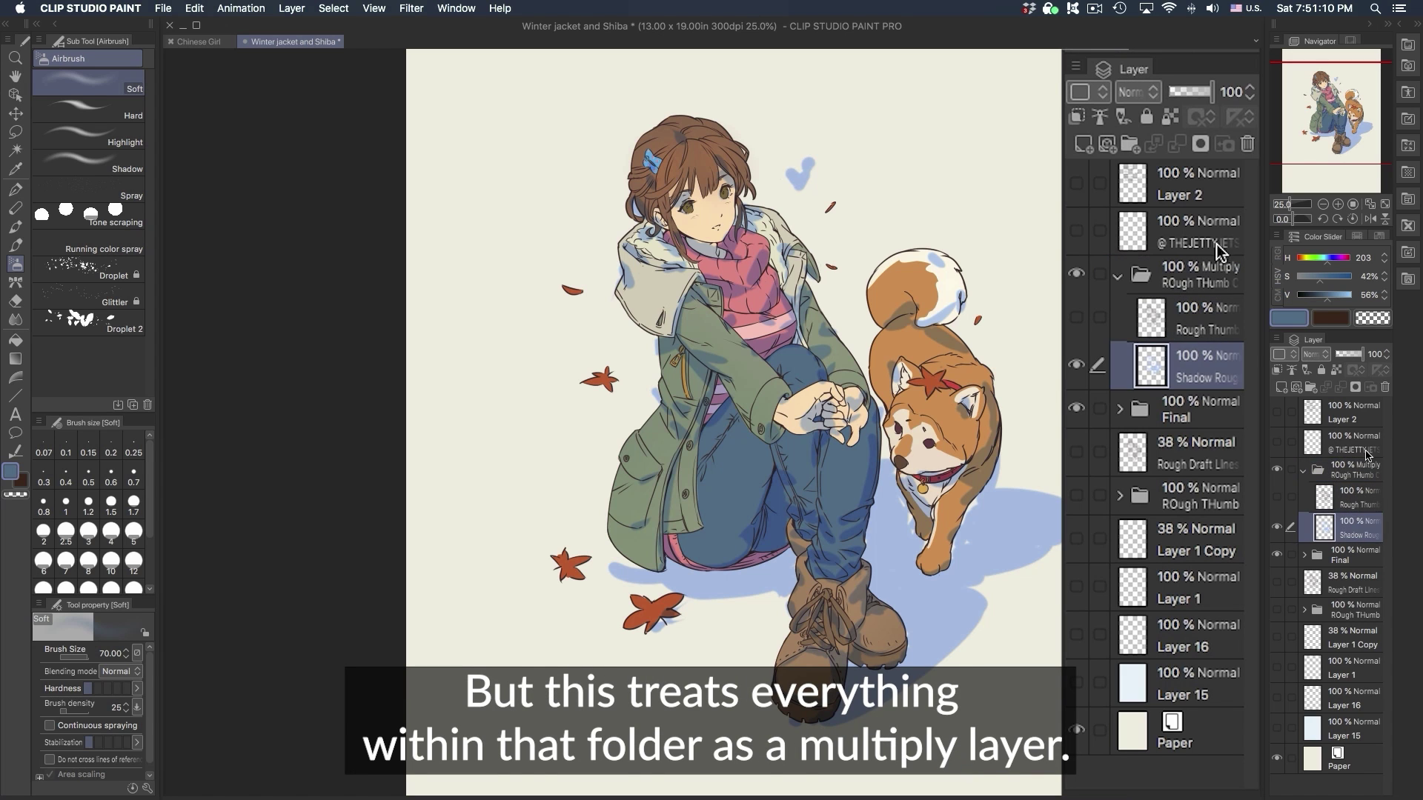
left_click(1191, 282)
left_click(1142, 92)
left_click(1160, 141)
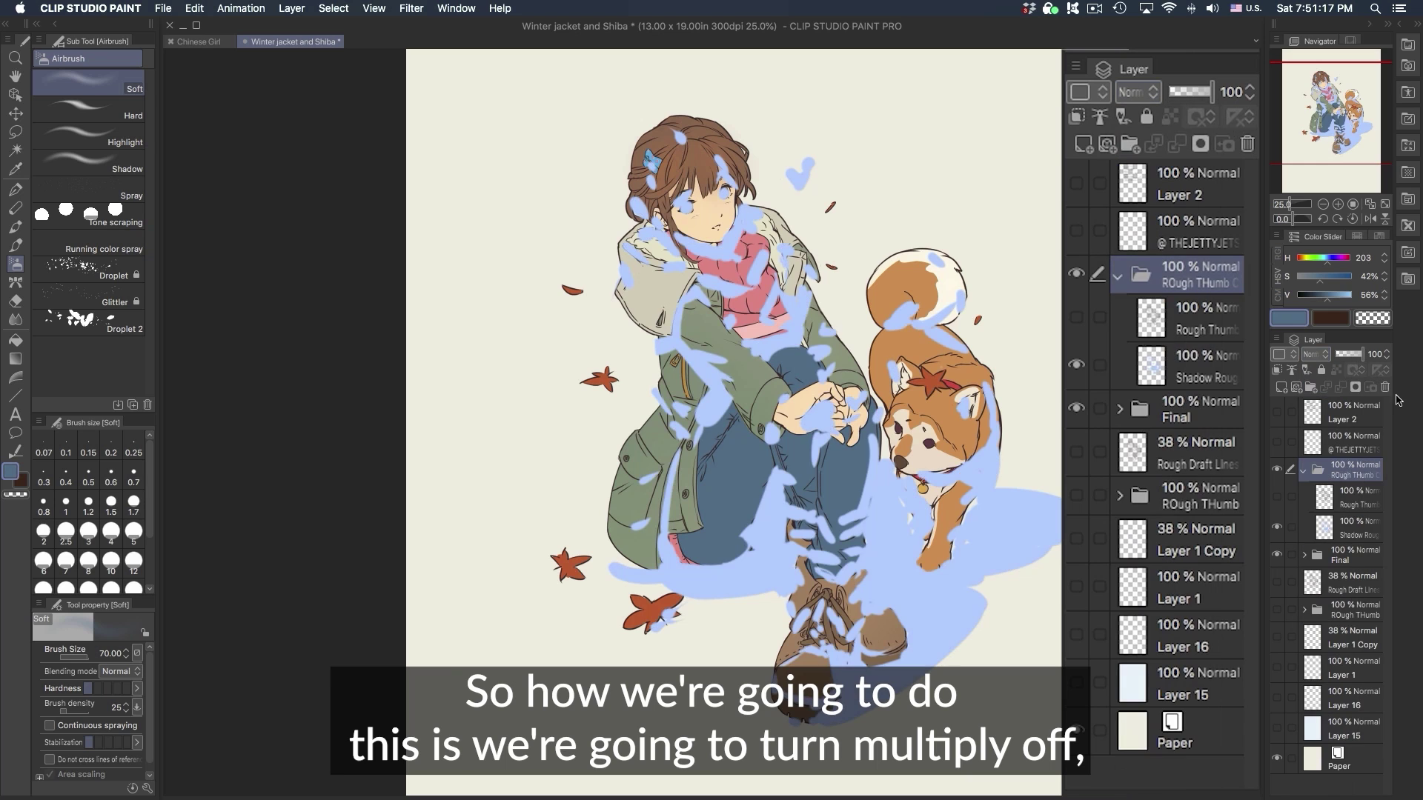
- Move the Shadow Rough layer out of its folder to just above the Final folder and set it to Multiply
left_click(1188, 359)
left_click_drag(1346, 522, 1345, 547)
left_click(1121, 276)
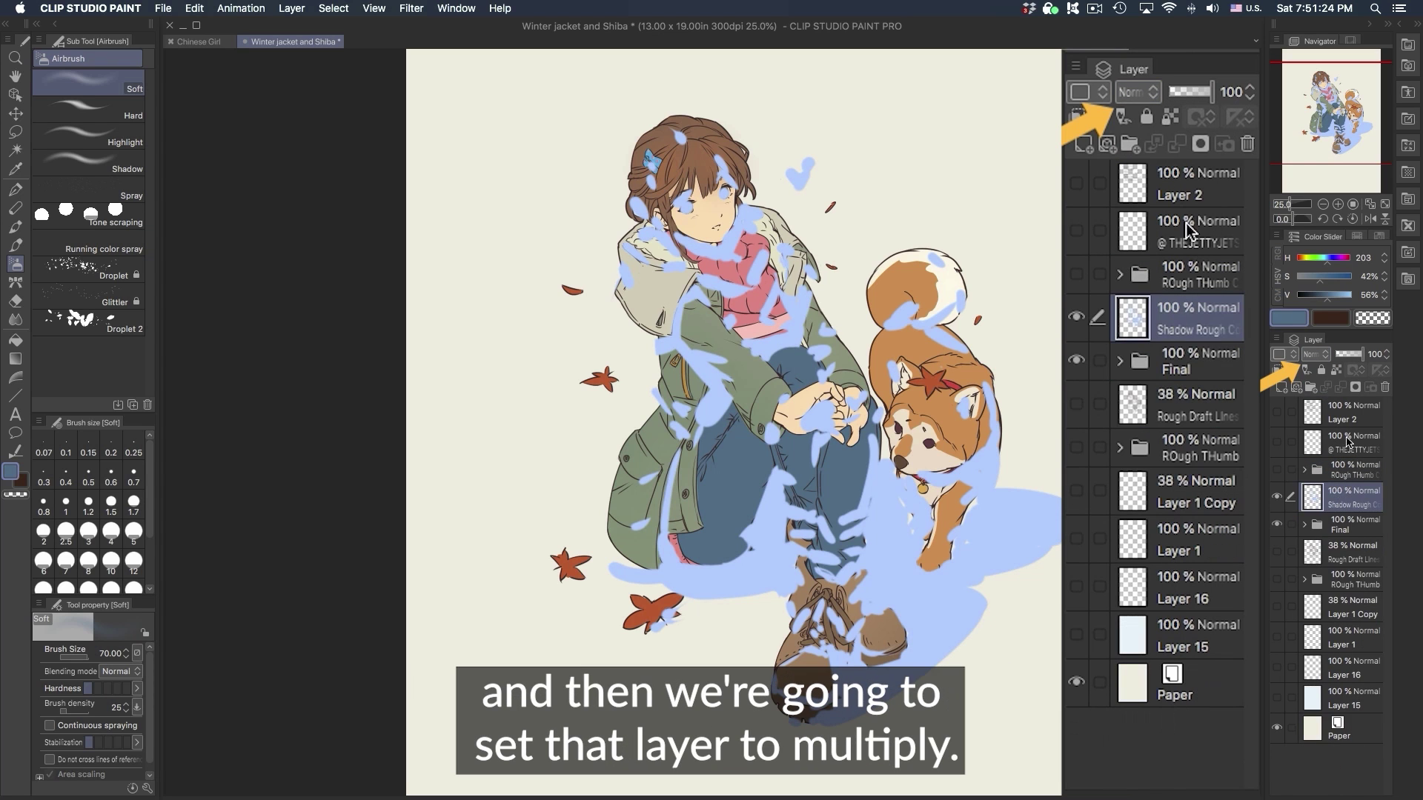
left_click(1134, 91)
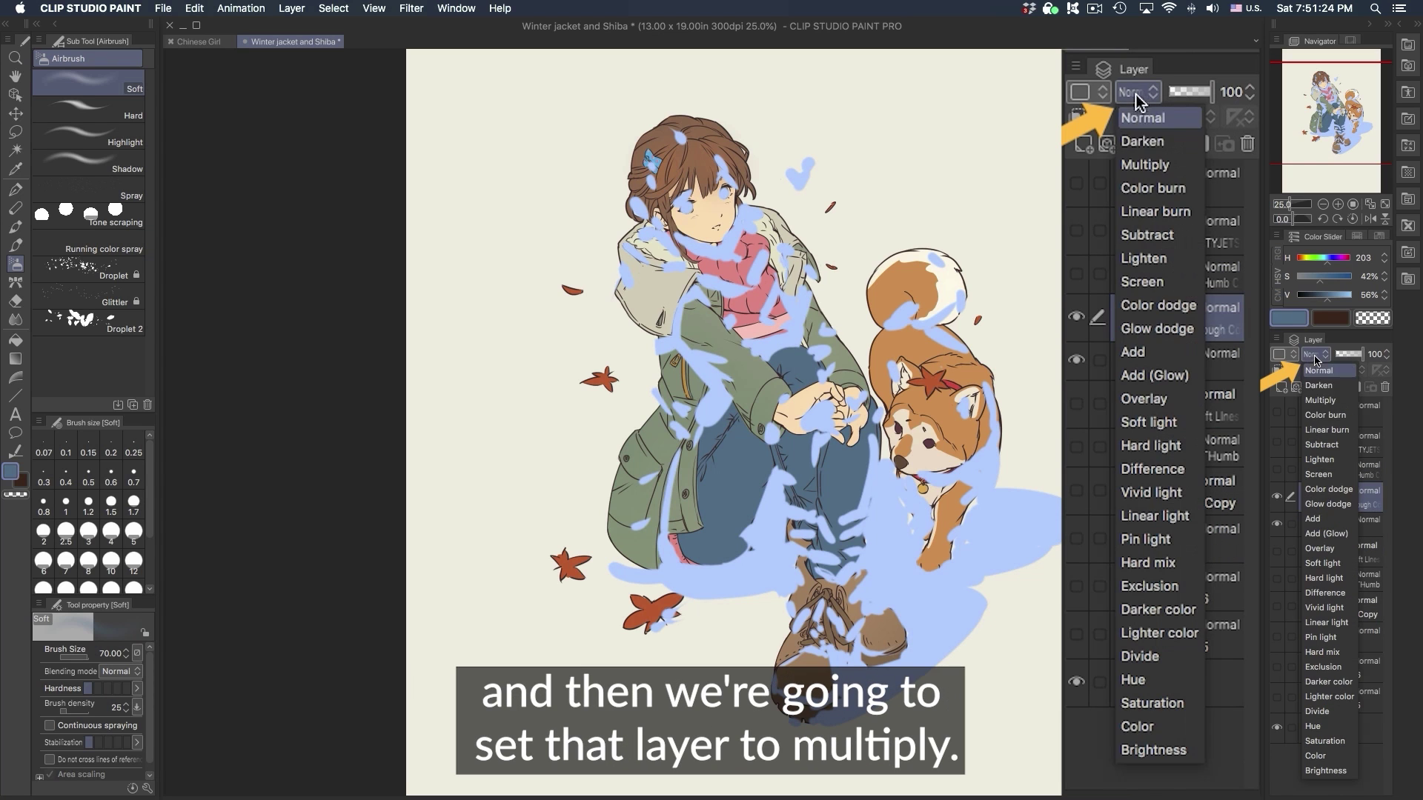
left_click(1322, 400)
- Examine up close how the multiplied shadows and their edges look on the jeans, the hands and the dog
scroll(988, 583, "up", 4)
scroll(988, 584, "down", 4)
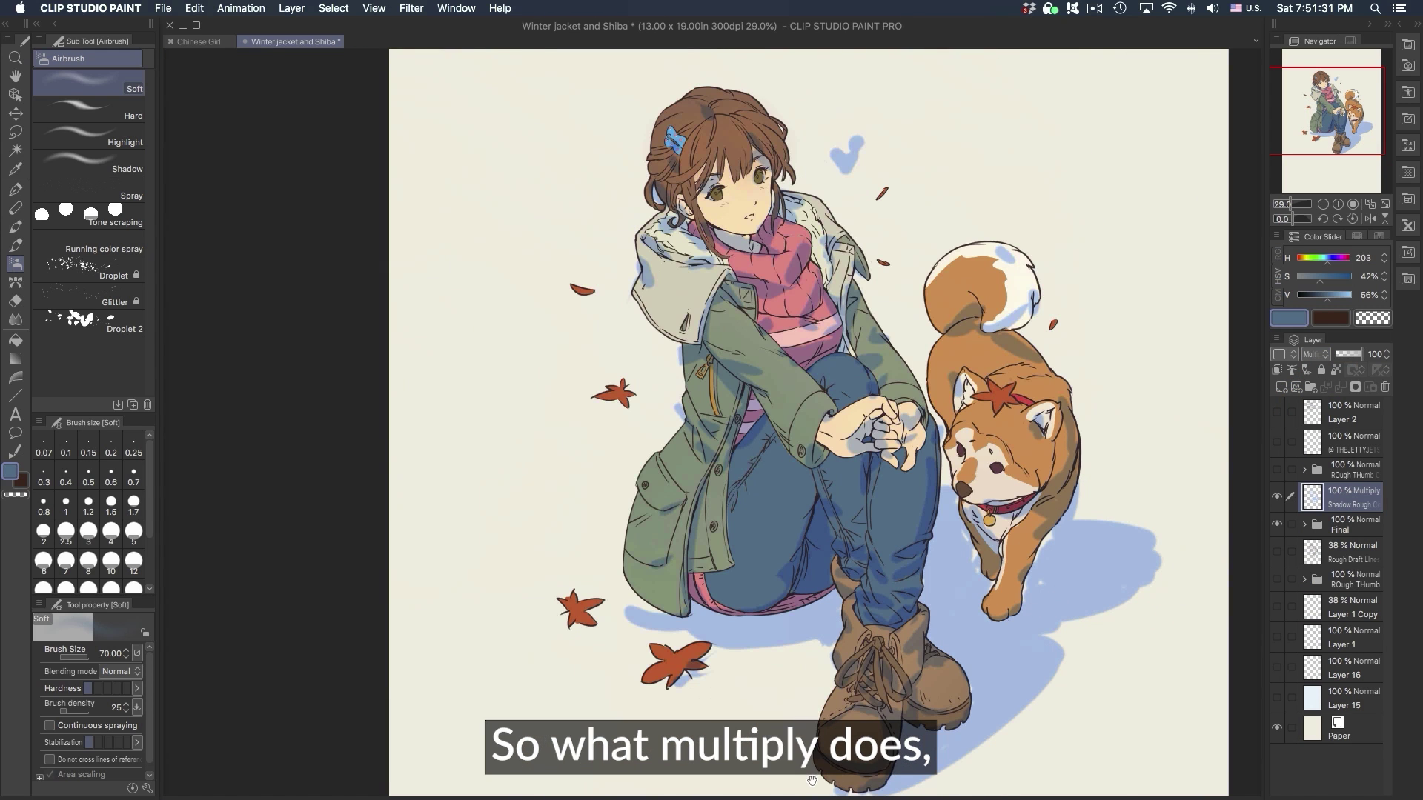
scroll(937, 509, "up", 1)
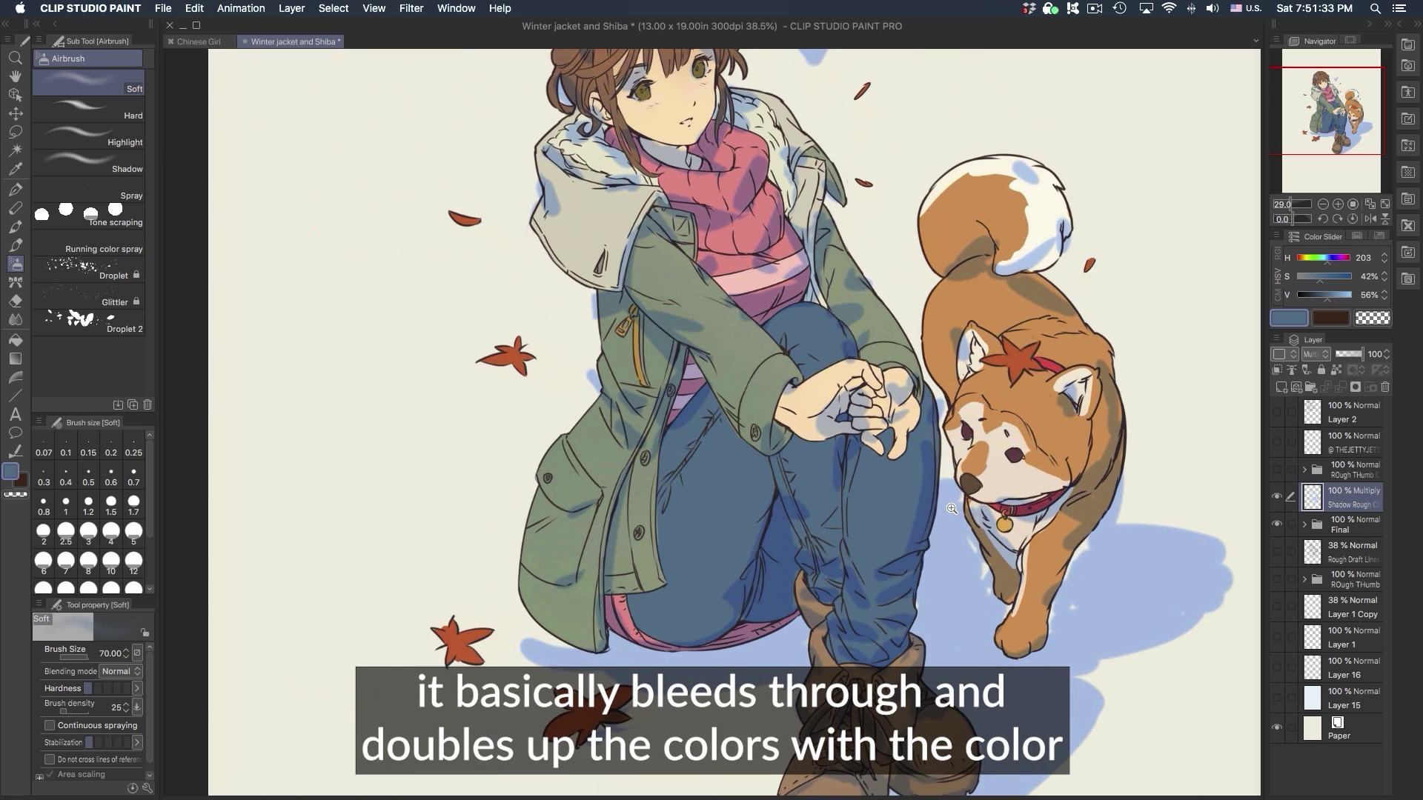
scroll(984, 551, "up", 3)
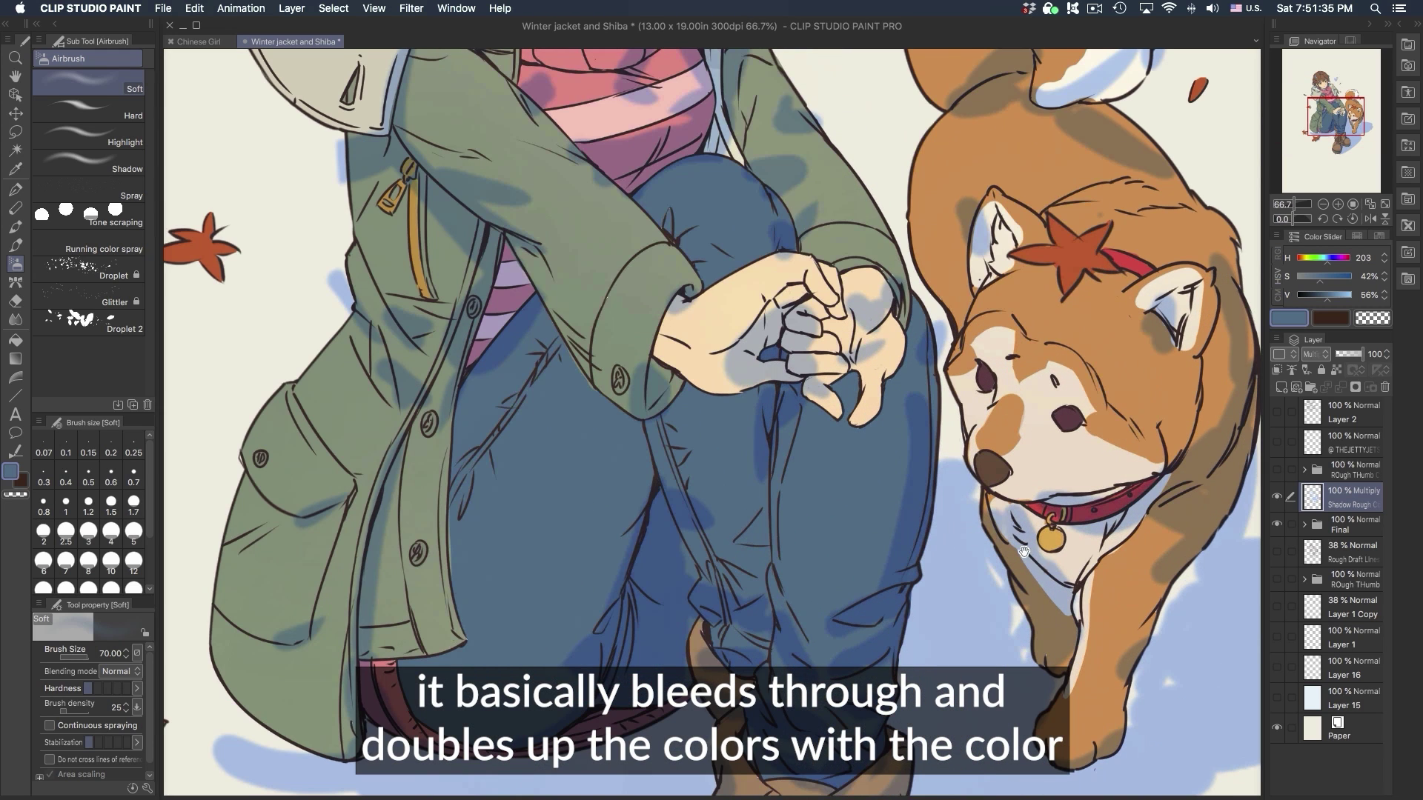
left_click_drag(1048, 593, 948, 608)
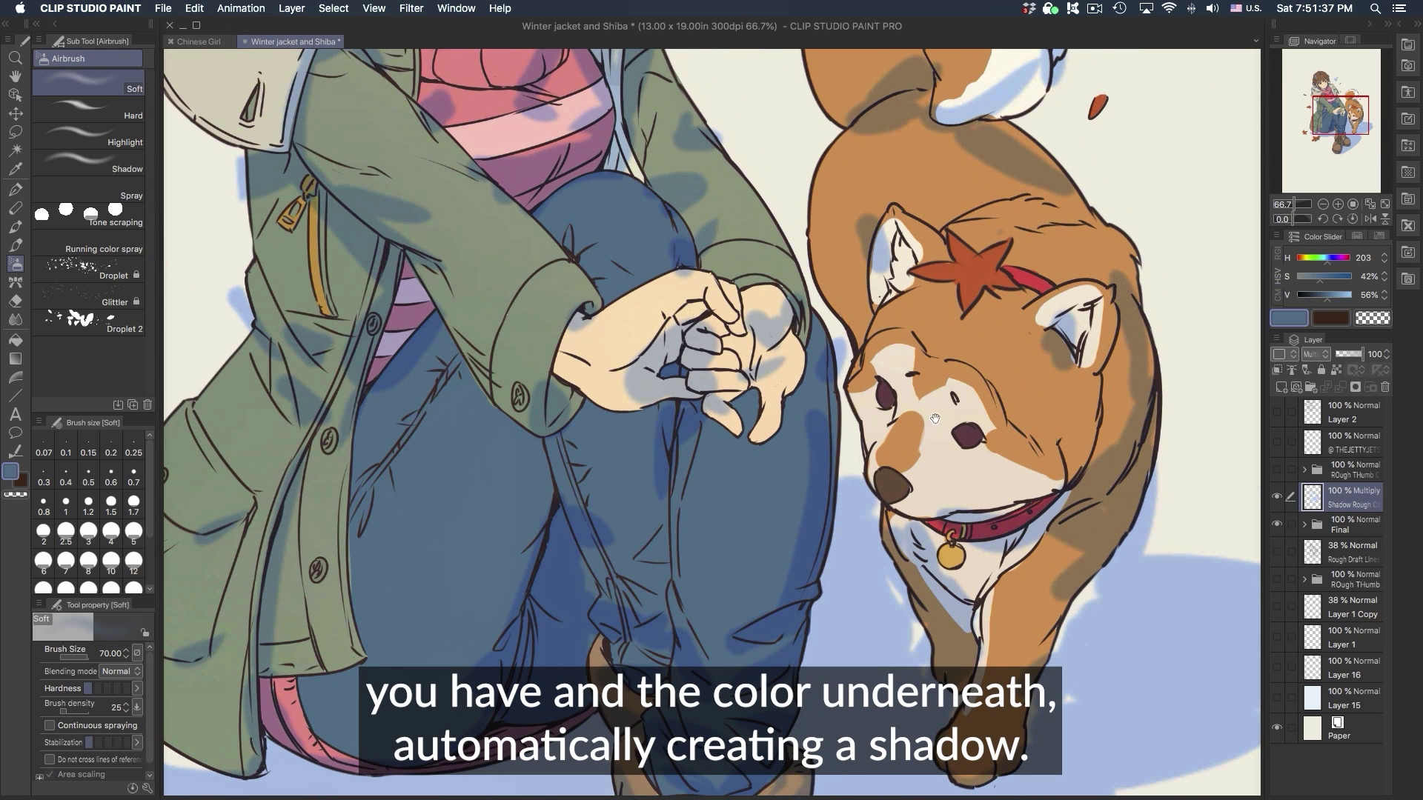
left_click_drag(912, 532, 879, 565)
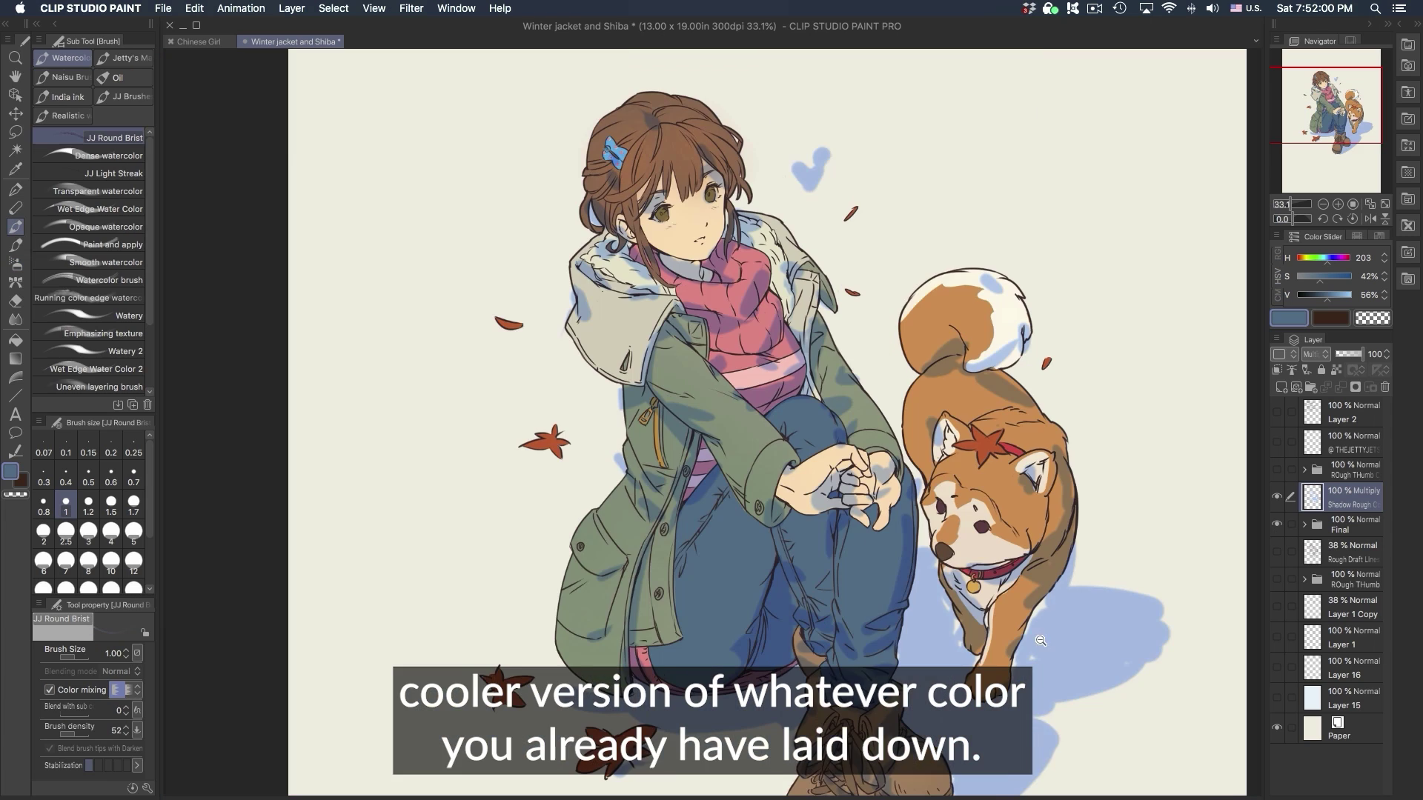
scroll(994, 526, "up", 8)
- Paint a test shadow stroke down the jeans with the Turnip pen at size 4, using blue sampled from the cast shadow
key(".")
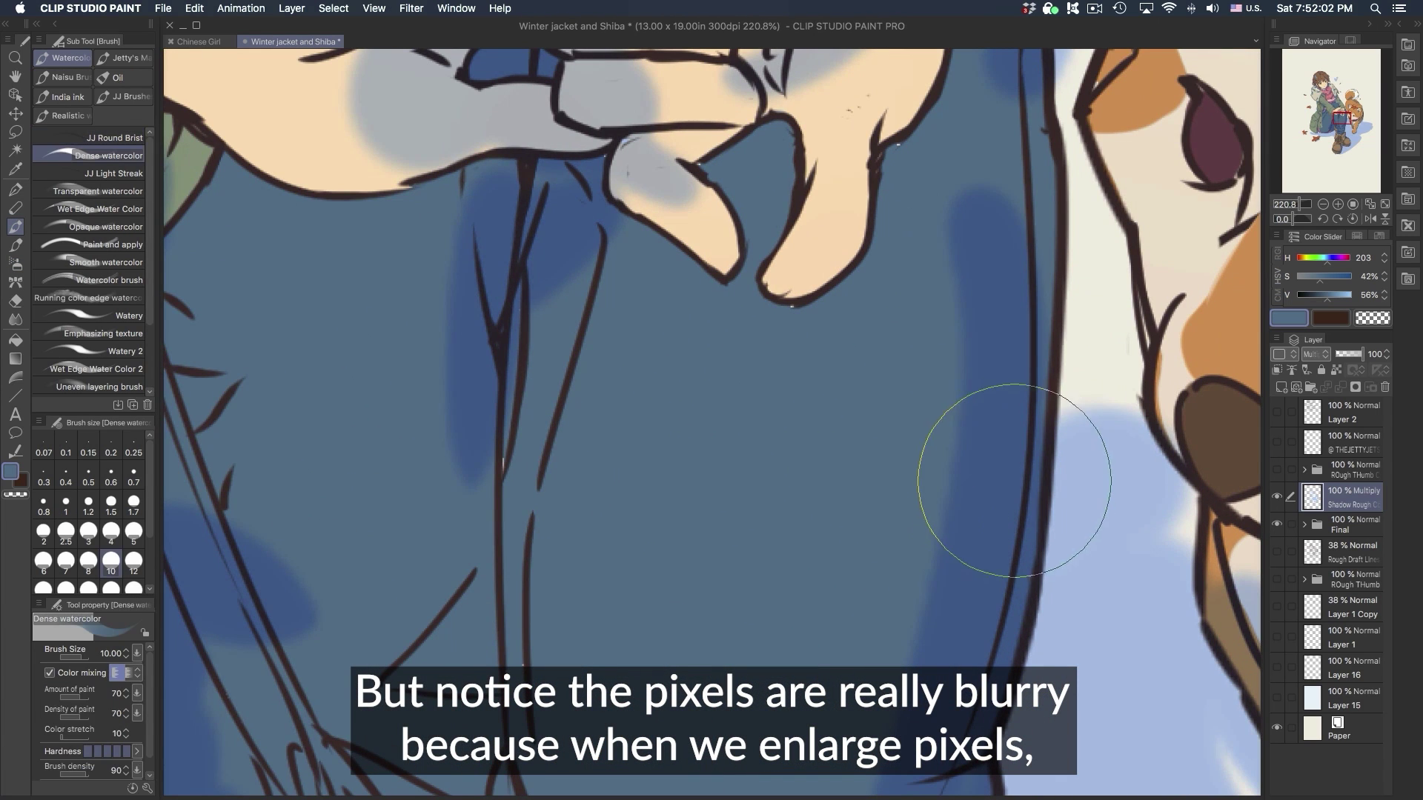
key("p")
mouse_move(970, 490)
left_mouse_down()
mouse_move(1001, 483)
mouse_move(982, 490)
left_mouse_up()
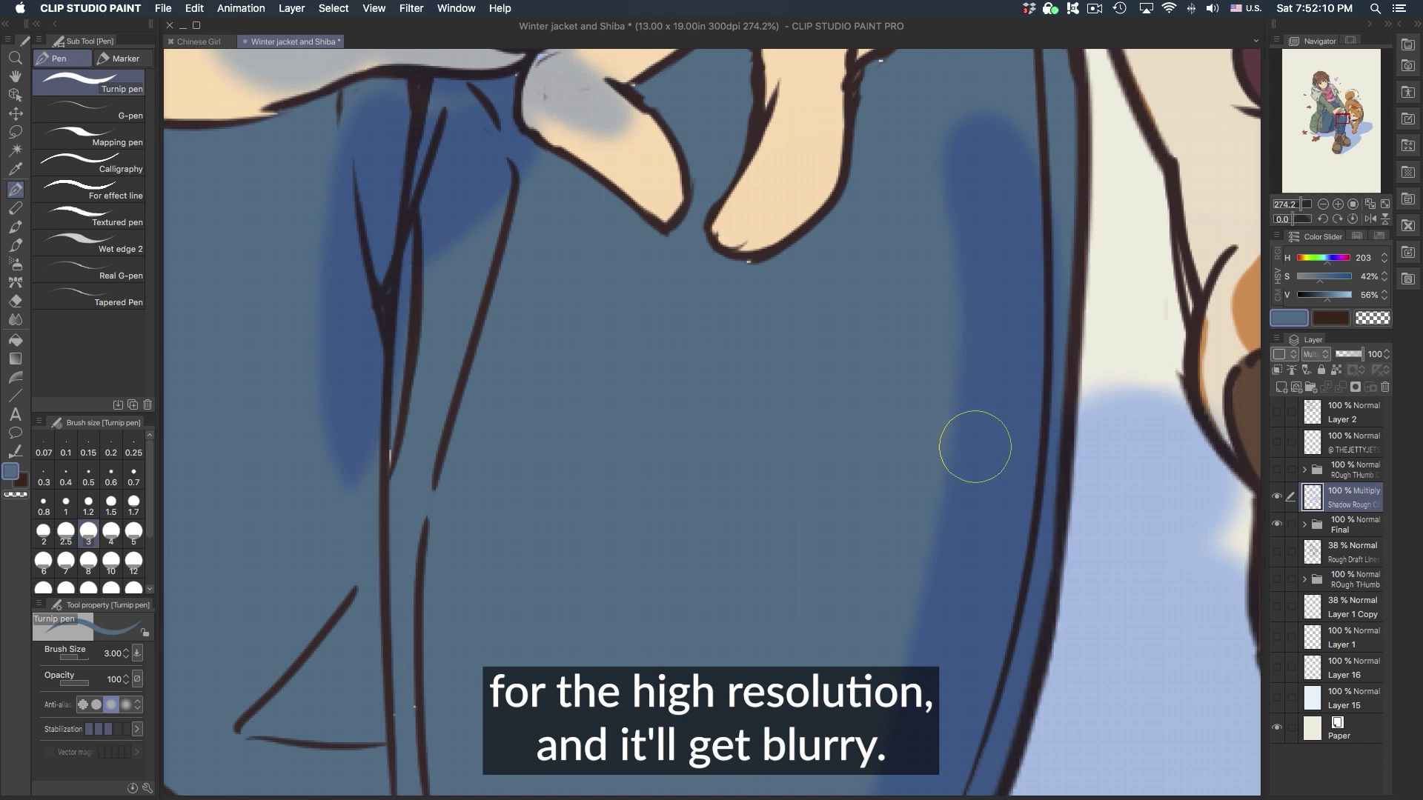
key("bracketright")
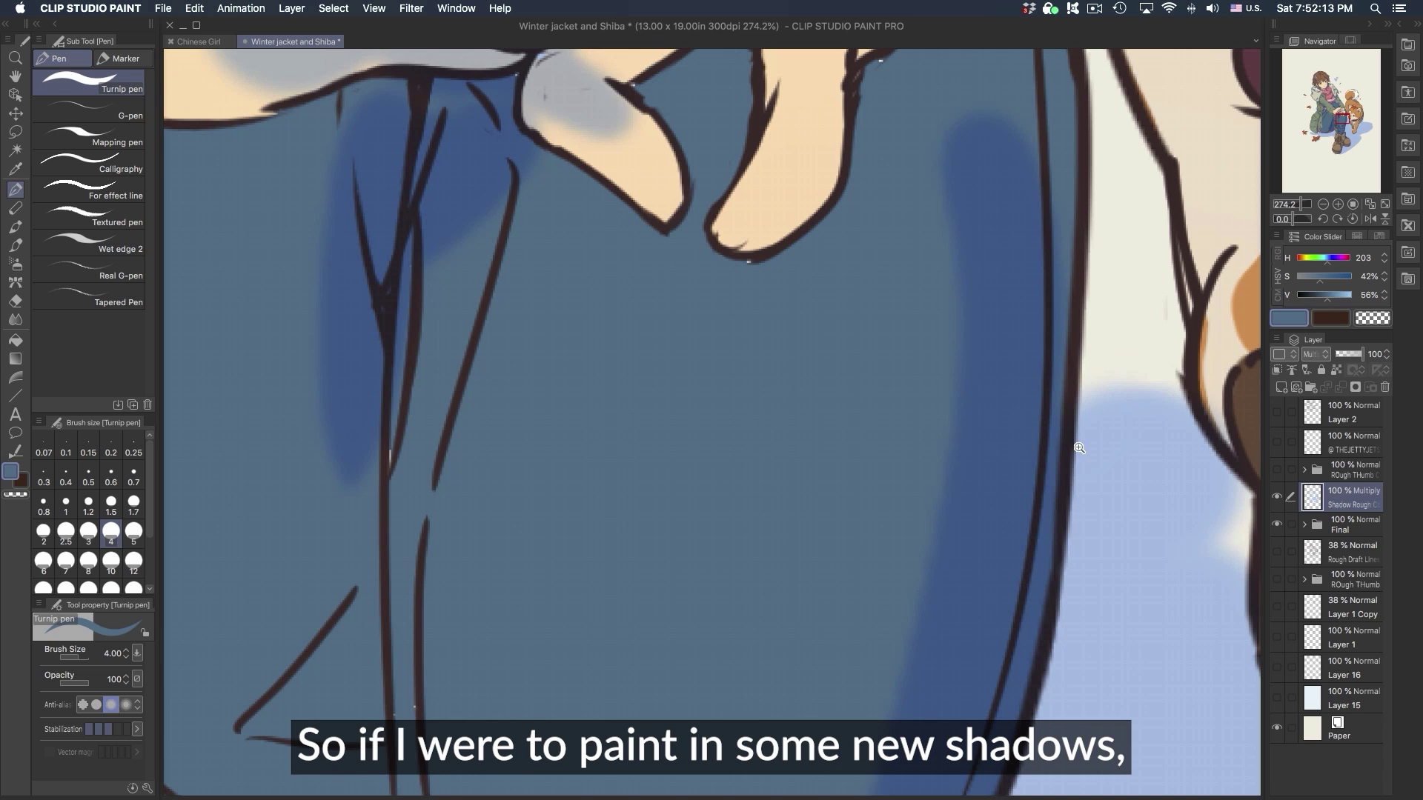
left_click_drag(1074, 446, 1057, 453)
left_click(1097, 477, "alt")
left_click_drag(972, 289, 860, 682)
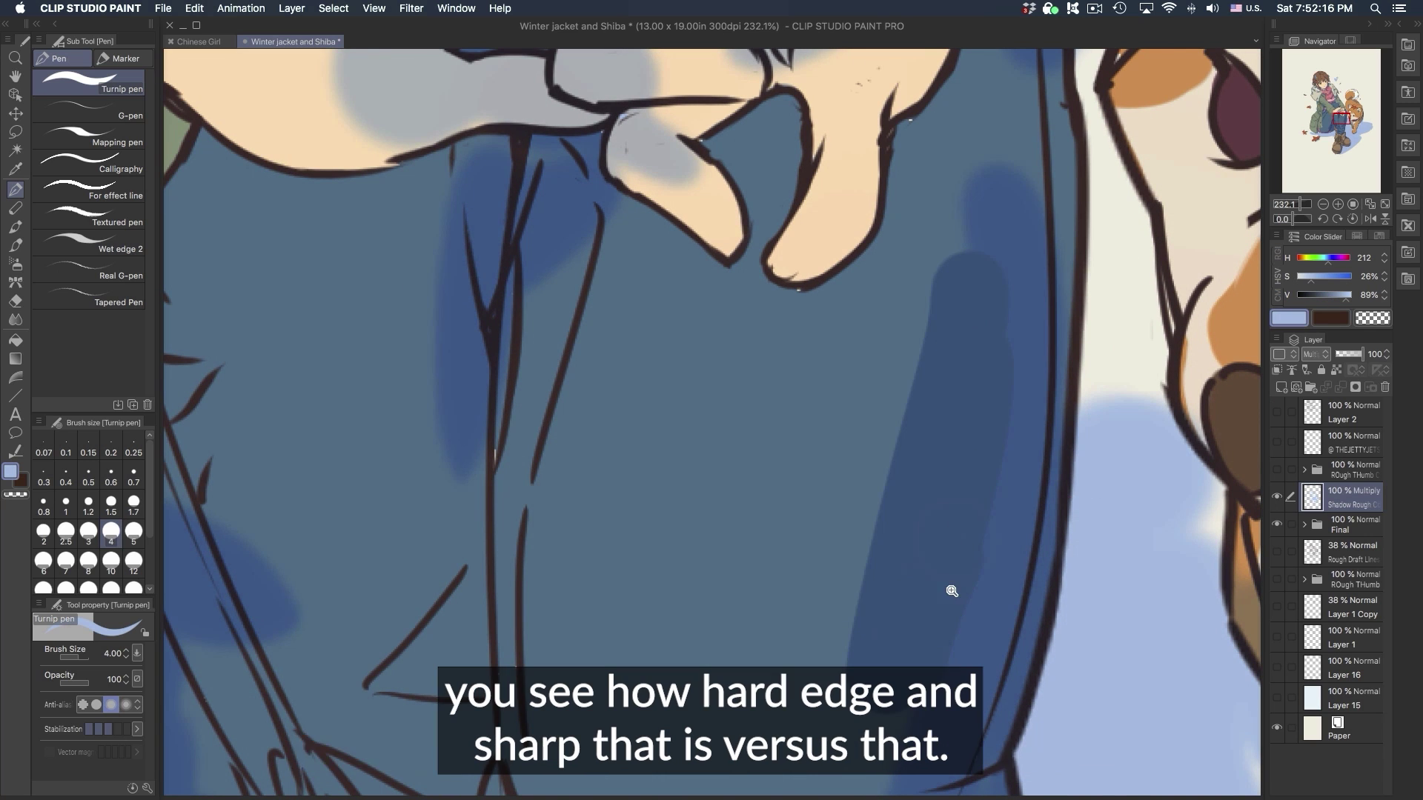
scroll(886, 445, "up", 4)
scroll(1048, 423, "down", 8)
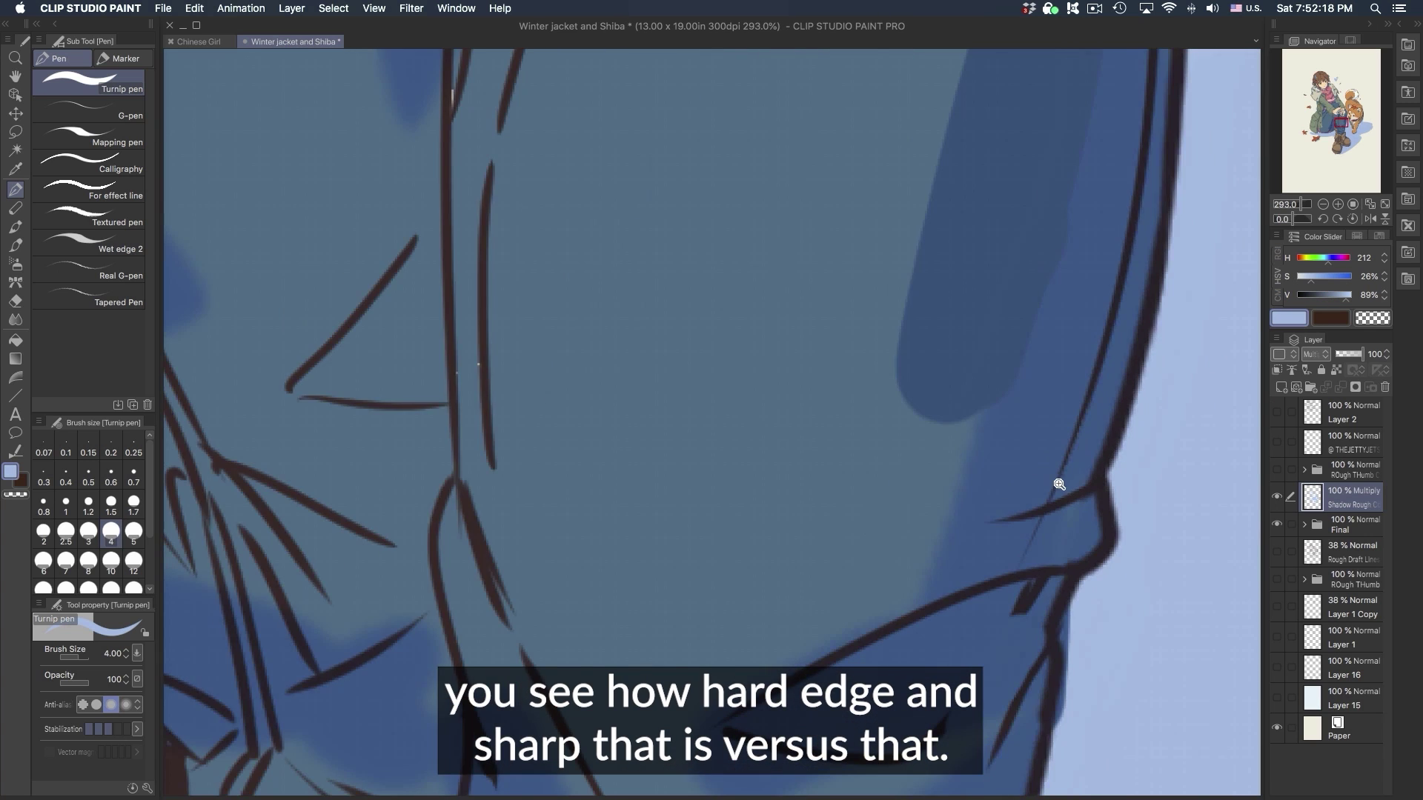
scroll(1097, 630, "down", 5)
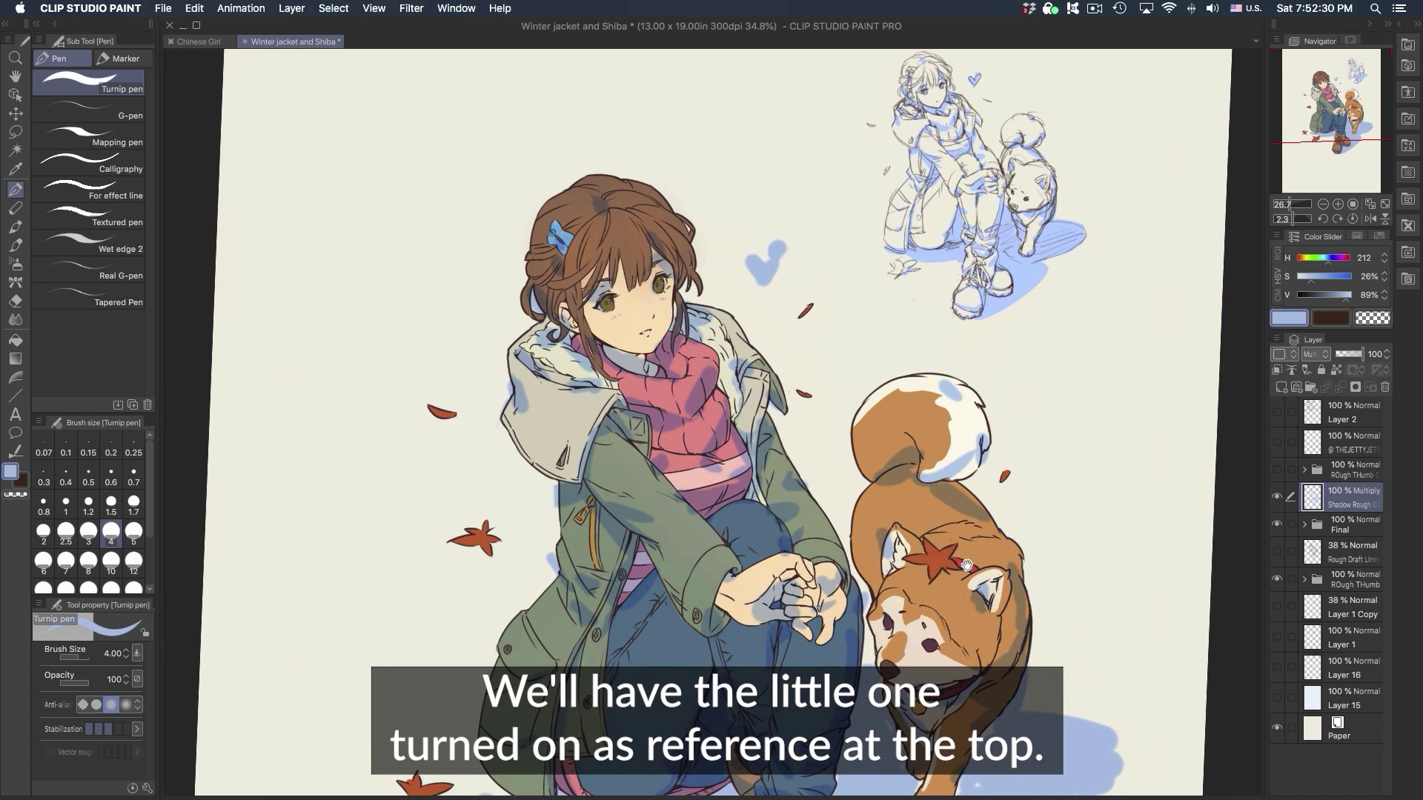
- Hide the Shadow Rough layer and add a new layer above the Final folder, clipped to the folder below
left_click(1277, 497)
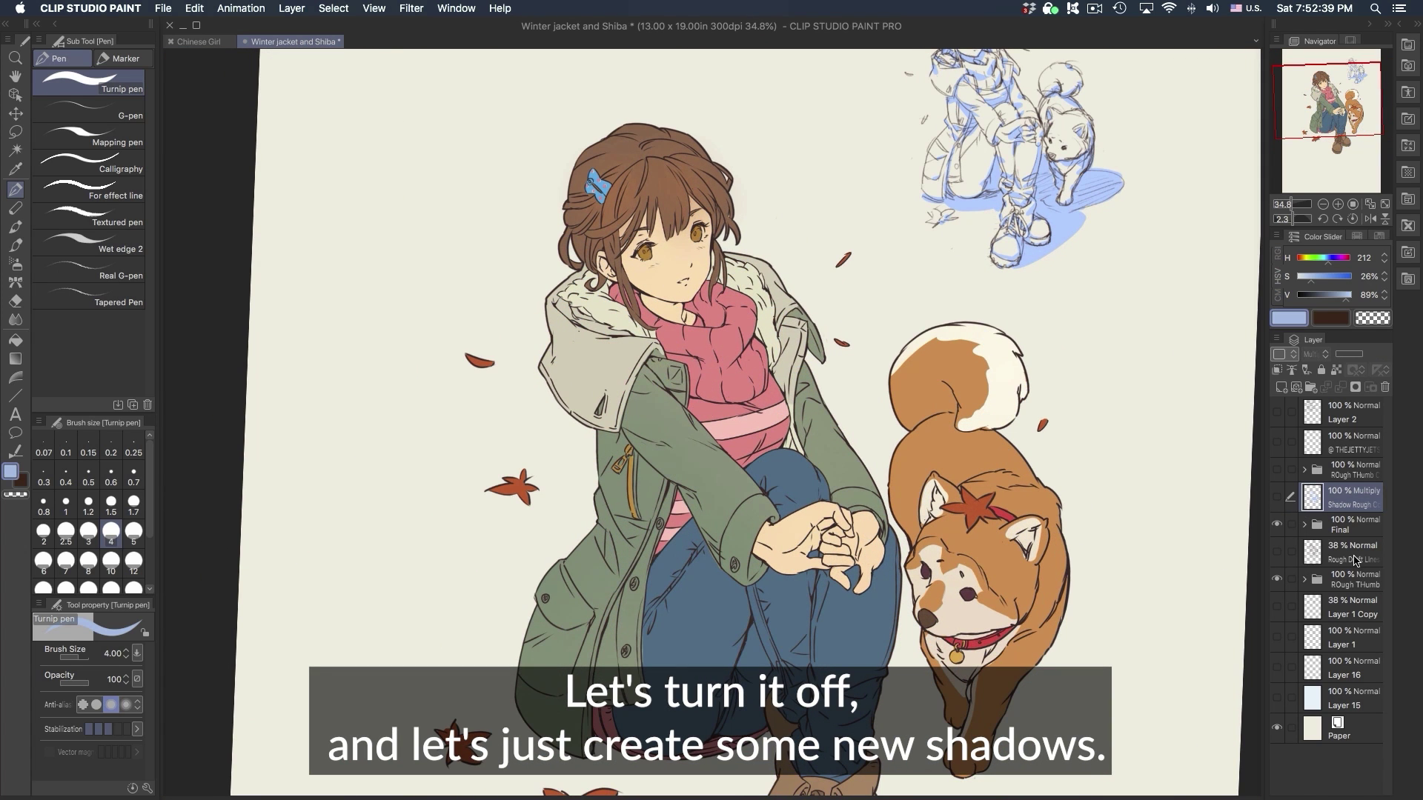
left_click(1303, 525)
left_click(1304, 524)
left_click(1343, 525)
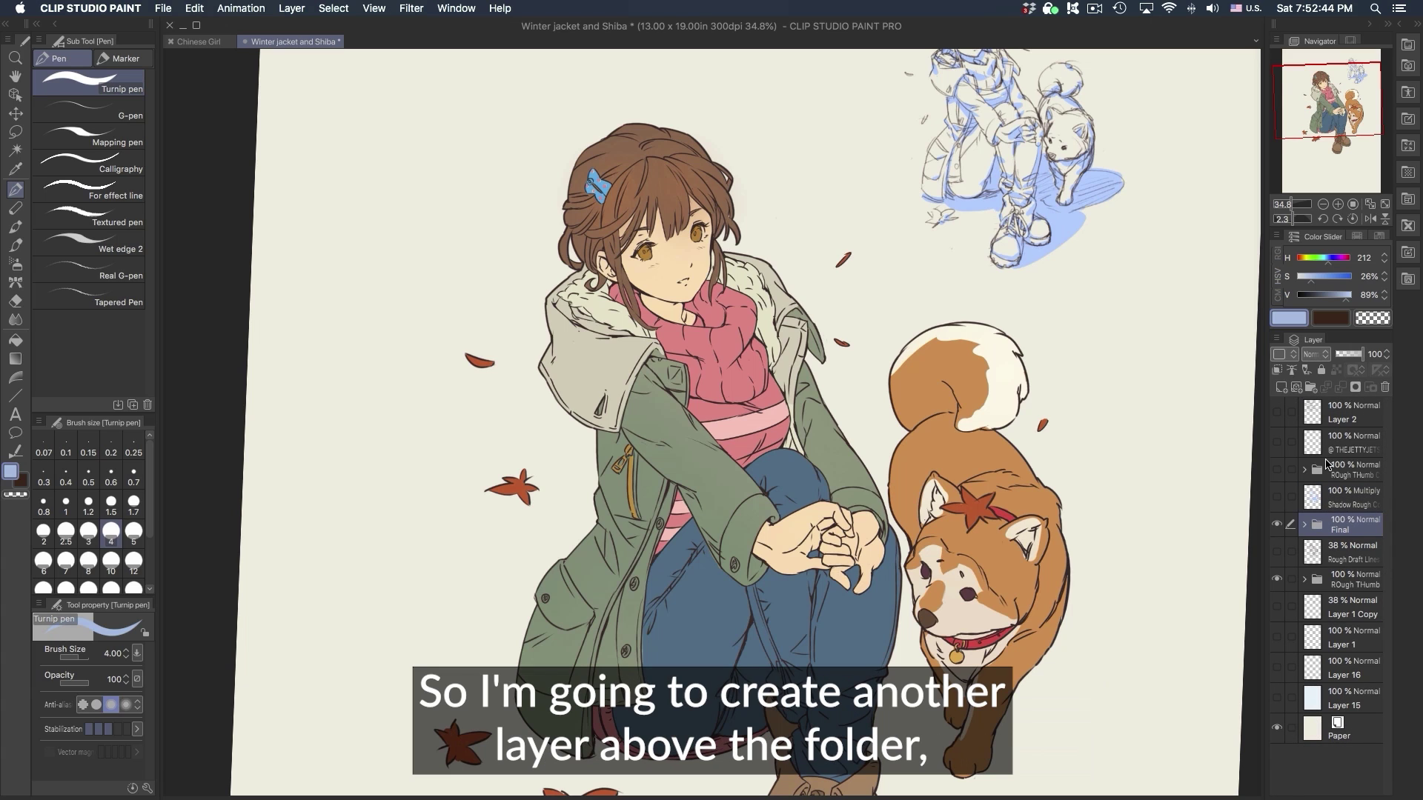
left_click(1282, 387)
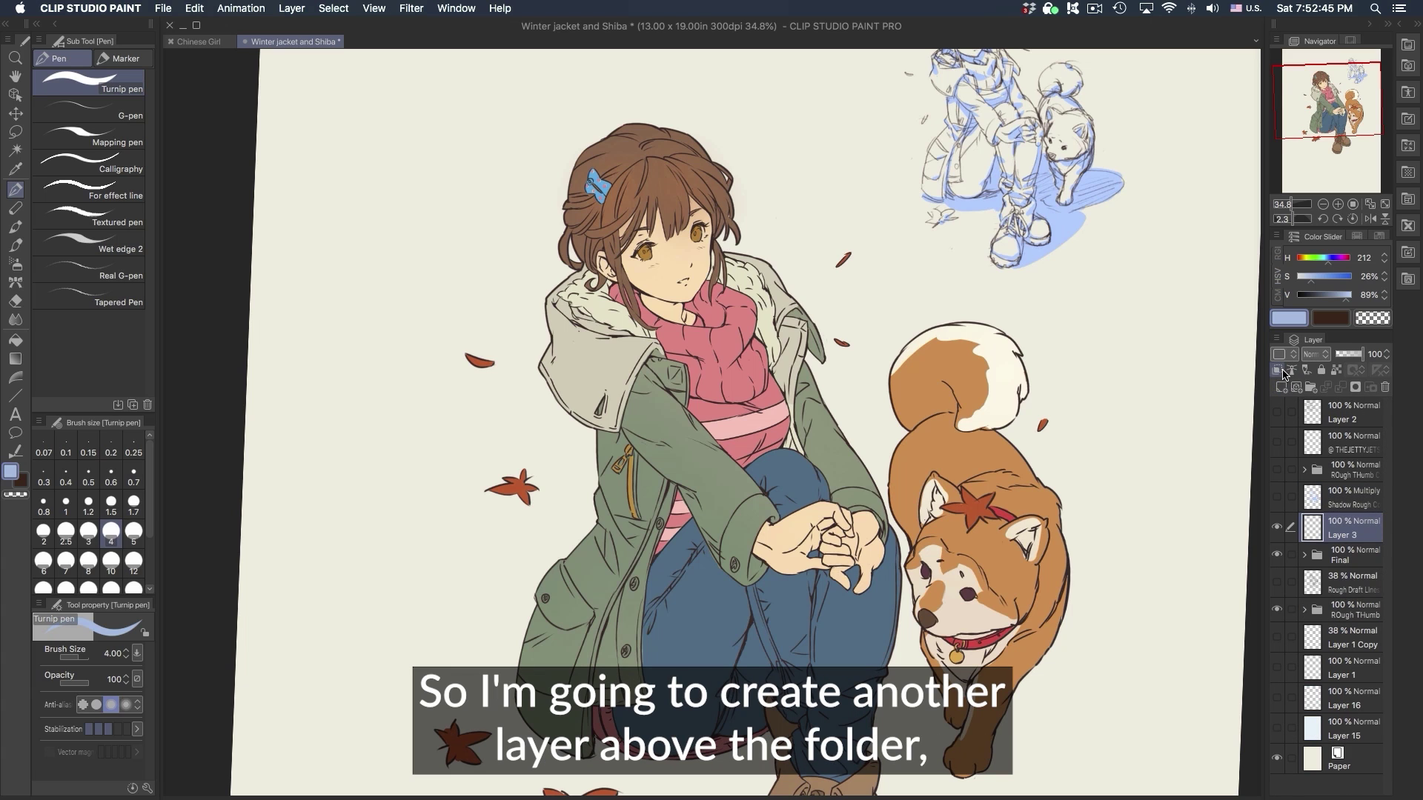
key("b")
left_click(1343, 554)
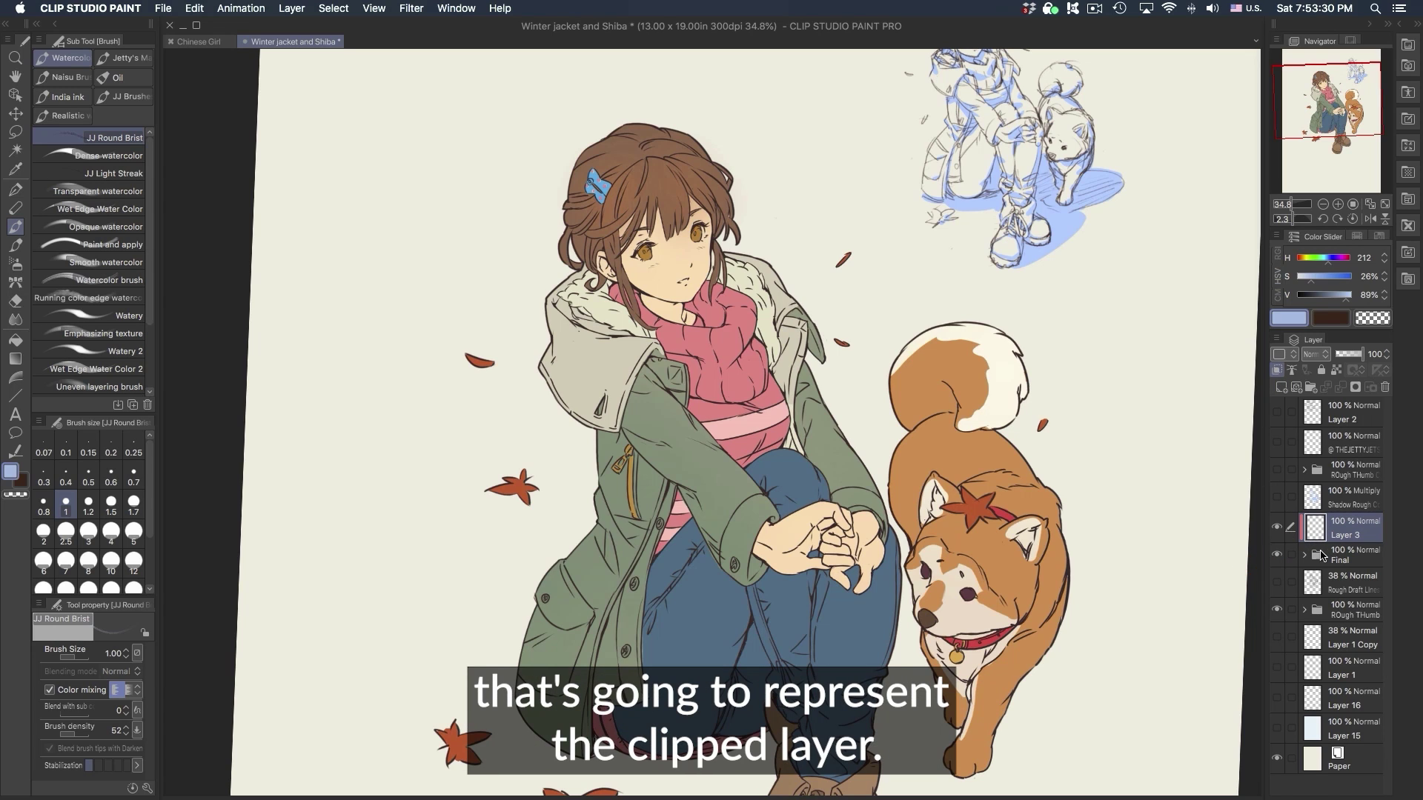
- Test the clipping by painting over the Shiba in dark brown with the Turnip pen at size 7
left_click(1331, 318)
key("p")
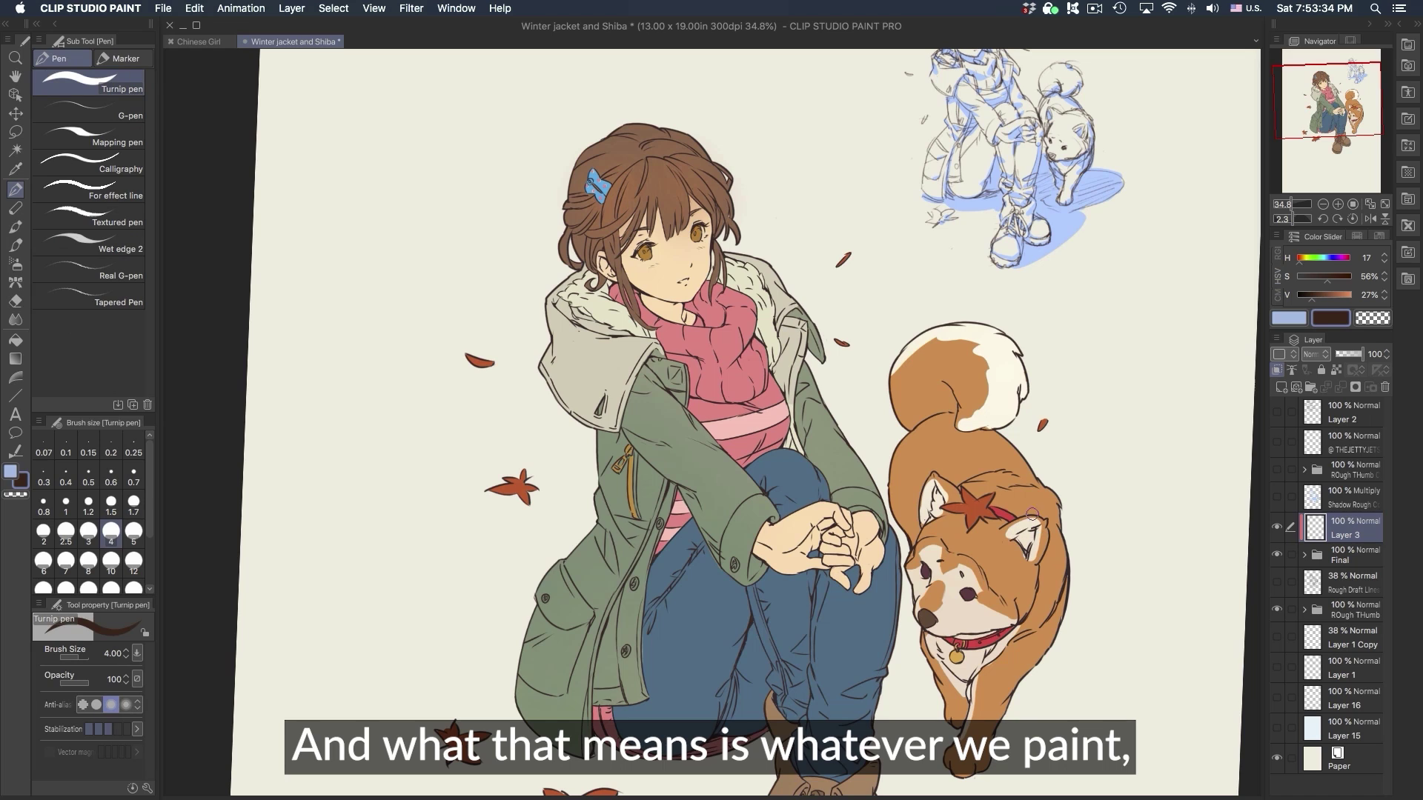
key("bracketright")
key("bracketright")
key("bracketright")
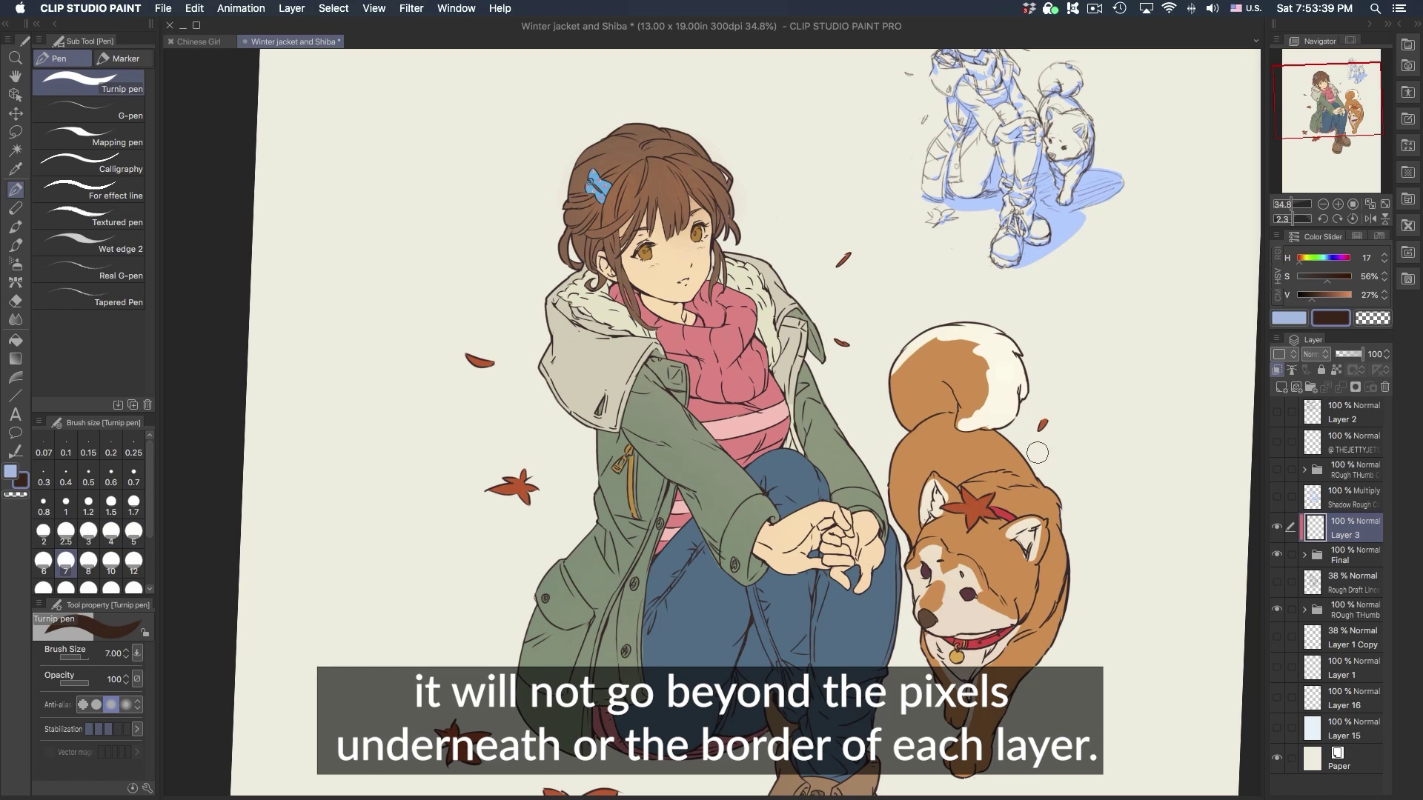
mouse_move(1034, 449)
left_mouse_down()
mouse_move(878, 538)
mouse_move(964, 705)
mouse_move(1006, 676)
left_mouse_up()
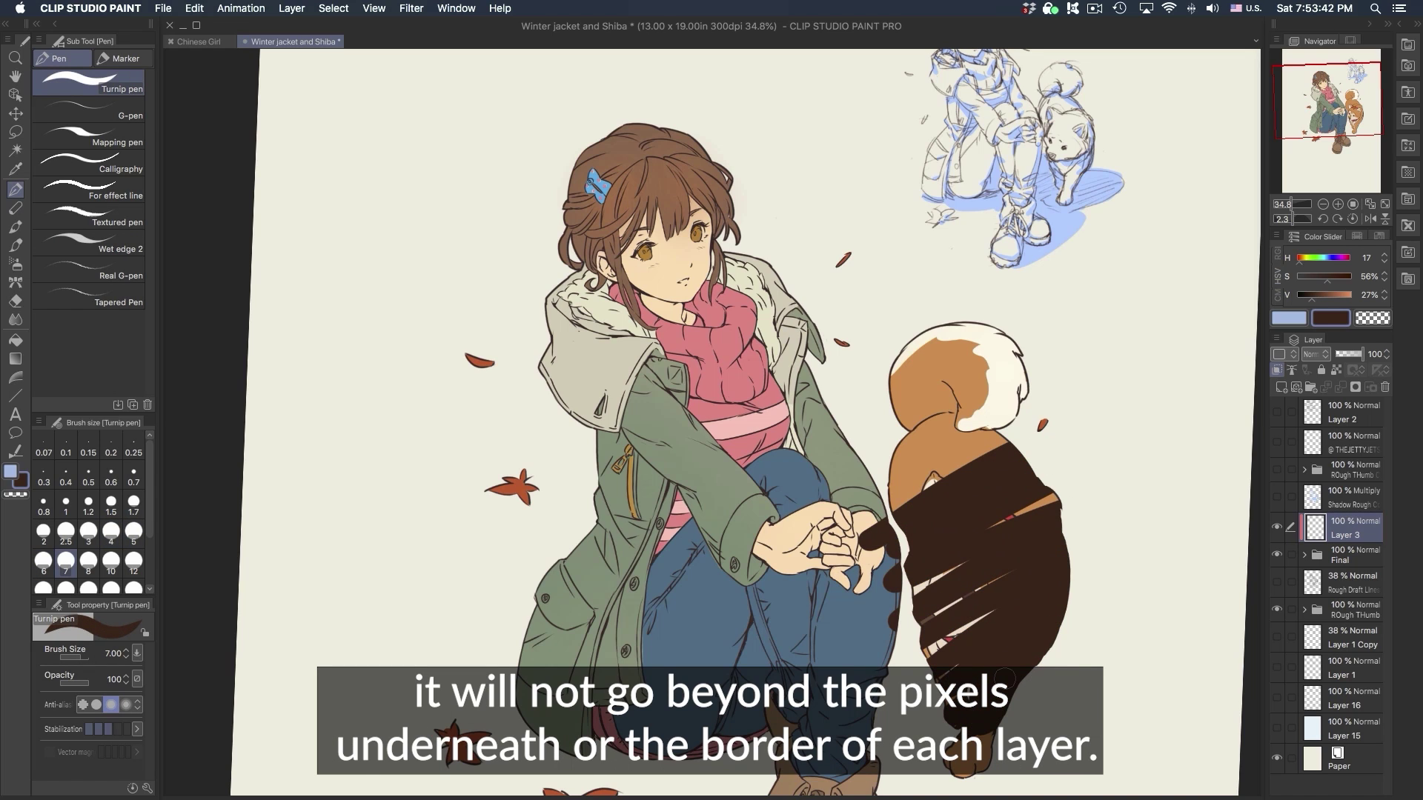
mouse_move(971, 629)
left_mouse_down()
mouse_move(916, 661)
mouse_move(994, 571)
mouse_move(1016, 516)
mouse_move(912, 490)
left_mouse_up()
left_click_drag(911, 489, 971, 445)
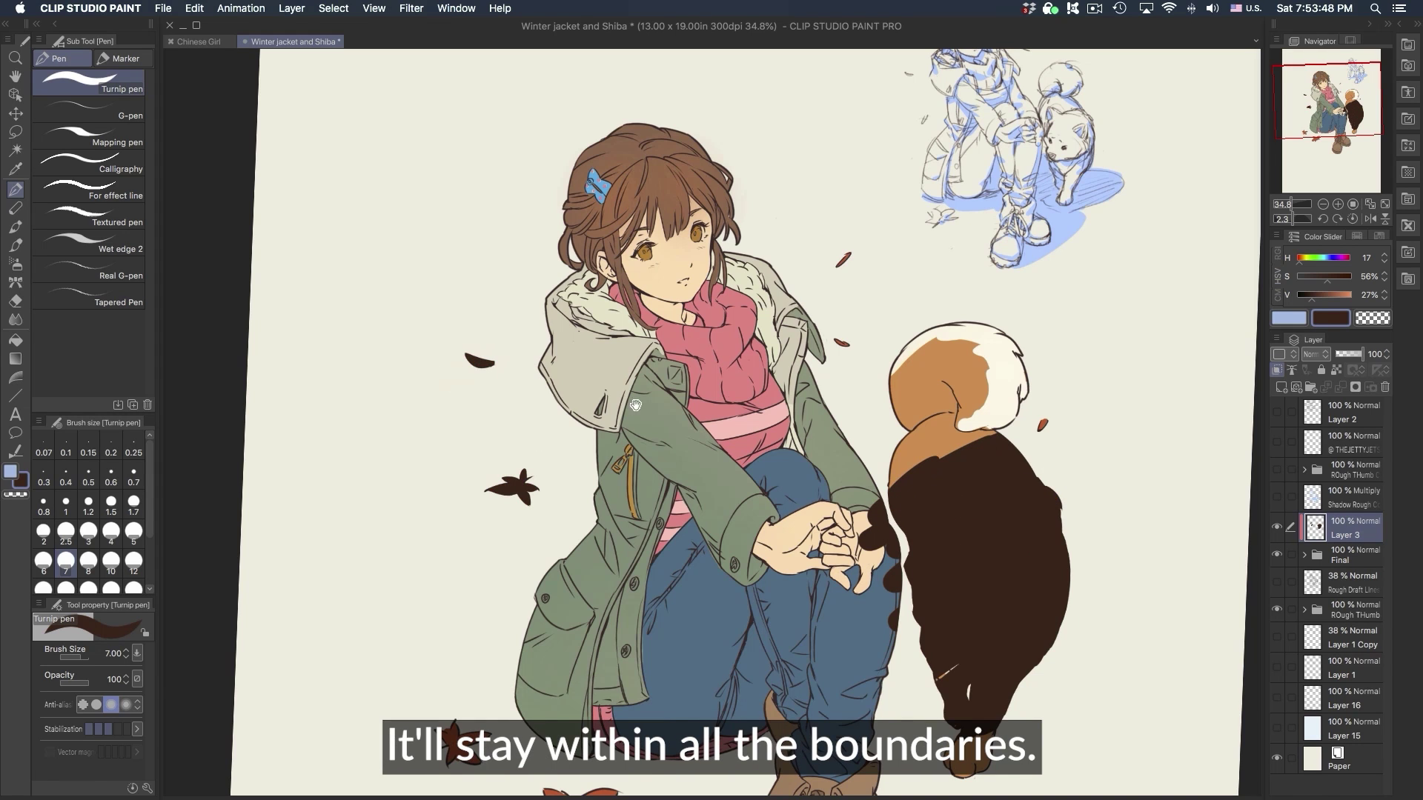
- Scribble dark brown strokes across the coat and jeans, and toggle the layer's clipping off and on
left_click_drag(636, 405, 739, 268)
mouse_move(830, 428)
left_mouse_down()
mouse_move(627, 571)
mouse_move(1075, 627)
left_mouse_up()
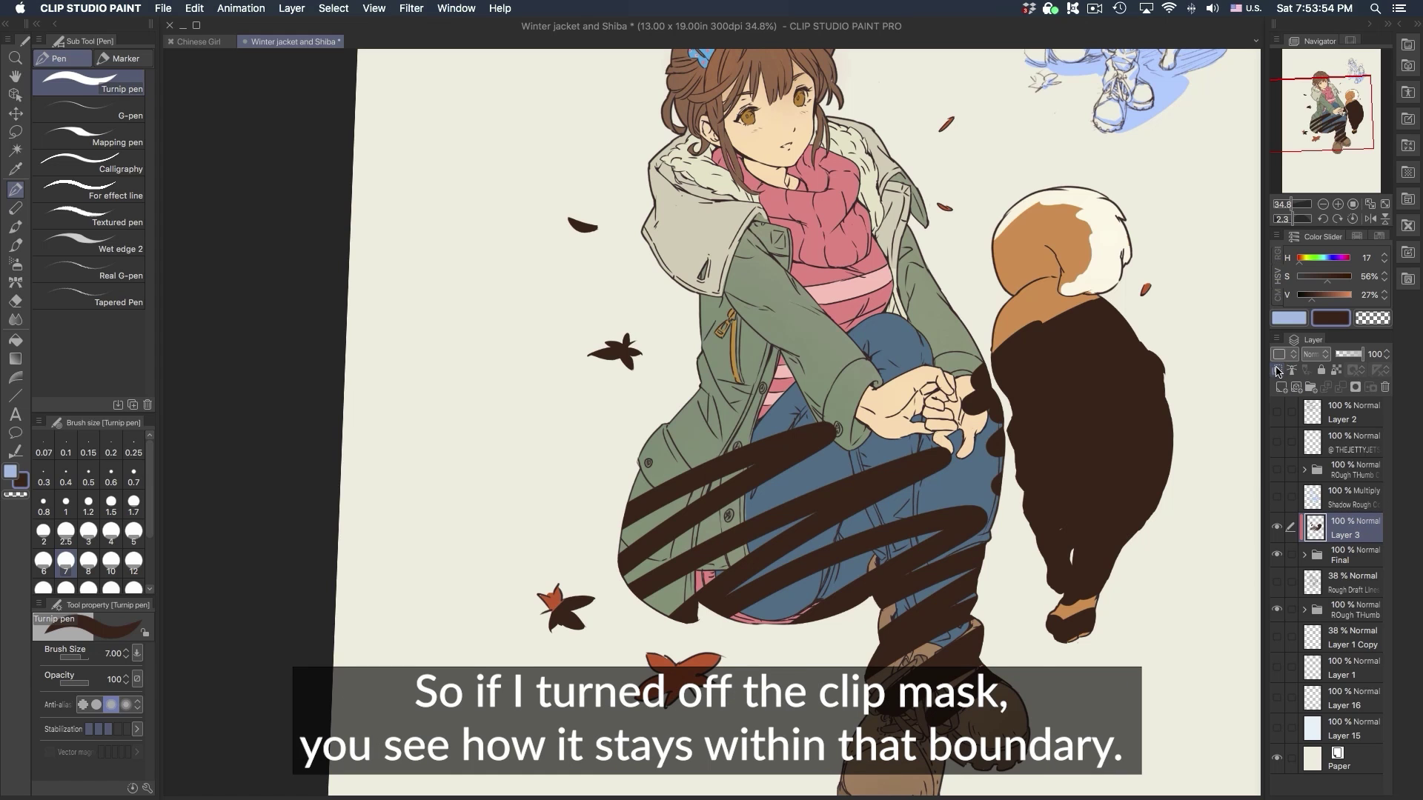
left_click(1276, 370)
left_click(1278, 371)
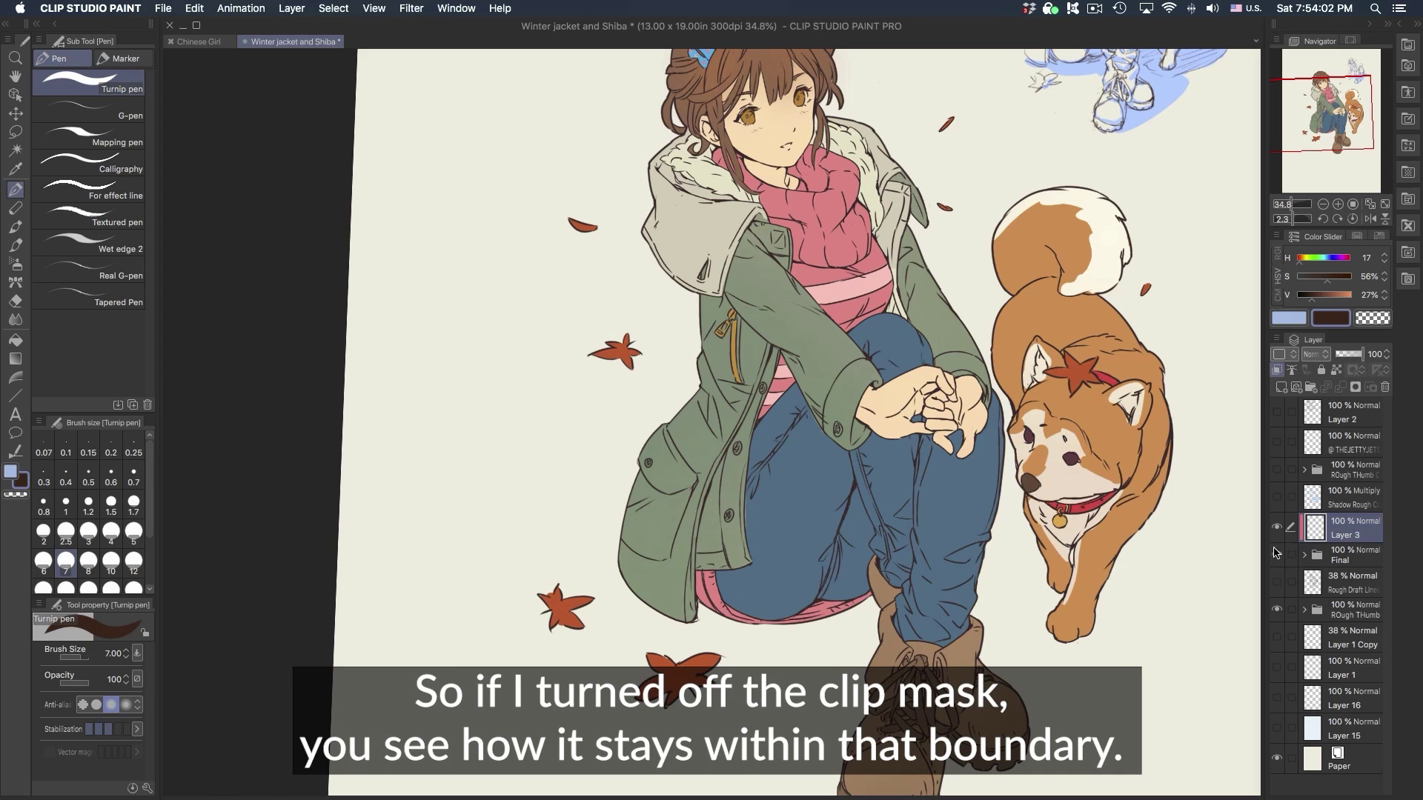
- Switch back to the light blue main colour and set the JJ Round Brist brush to size 7
left_click(1291, 316)
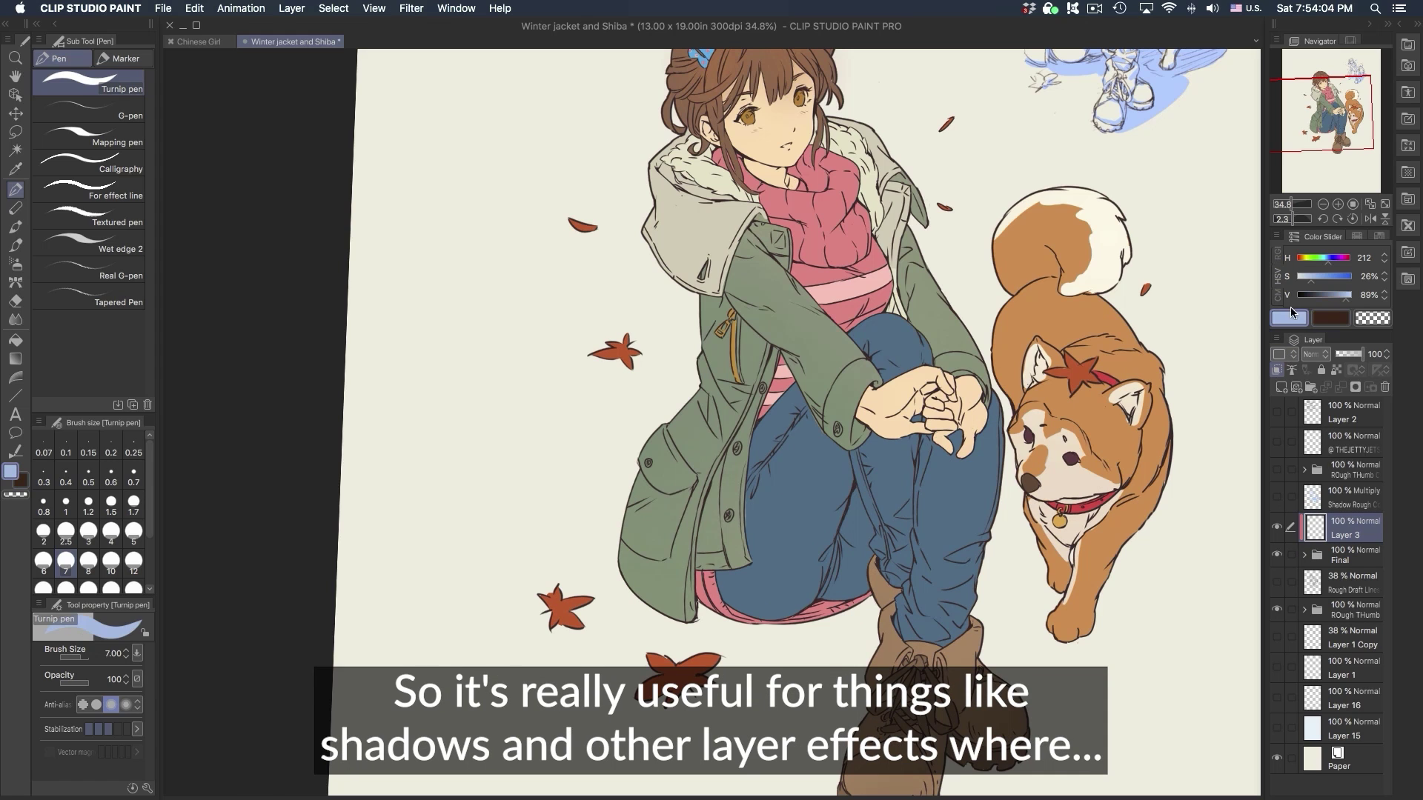
key("b")
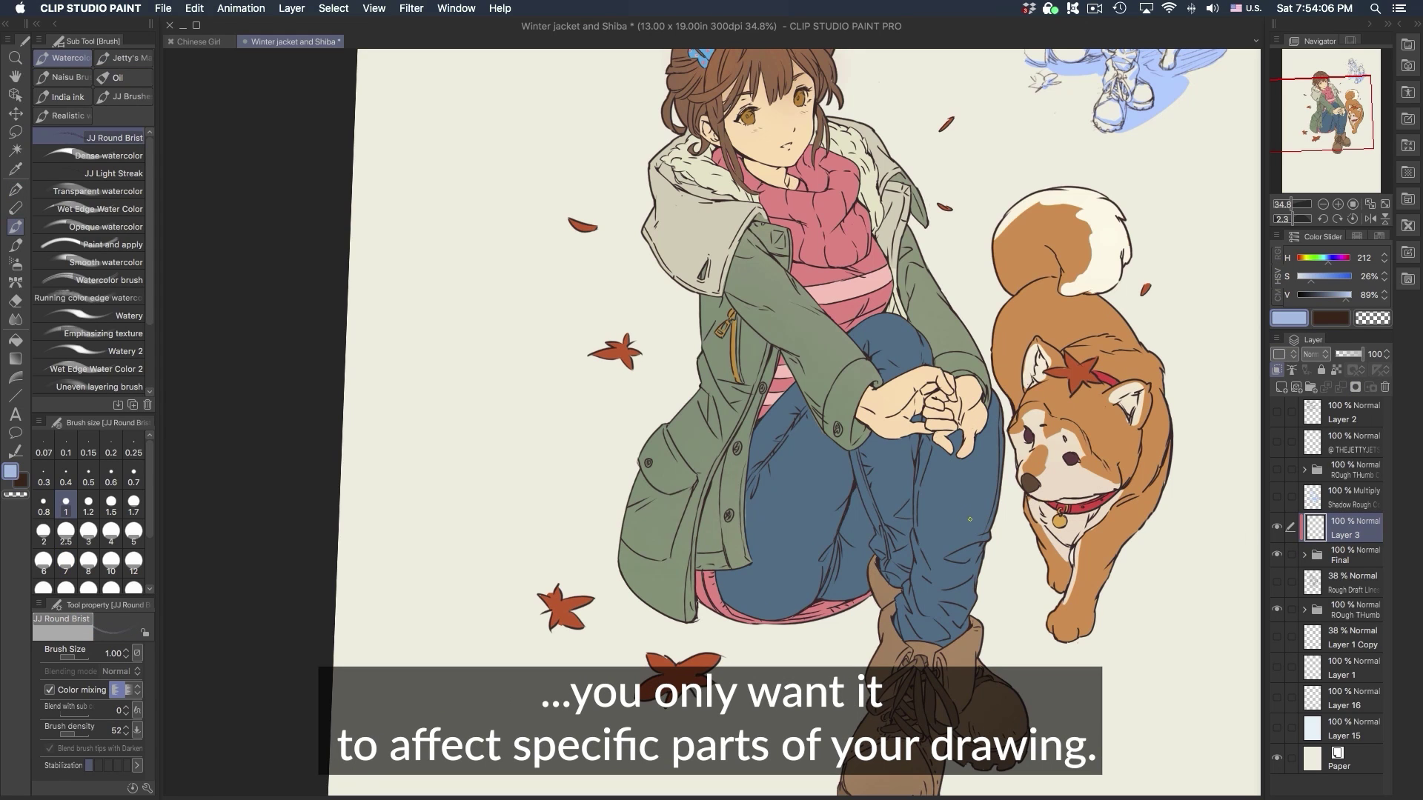
key("bracketright")
key("bracketright")
key("bracketright")
key("bracketright")
key("bracketright")
key("bracketright")
key("bracketright")
key("bracketright")
key("bracketright")
key("bracketright")
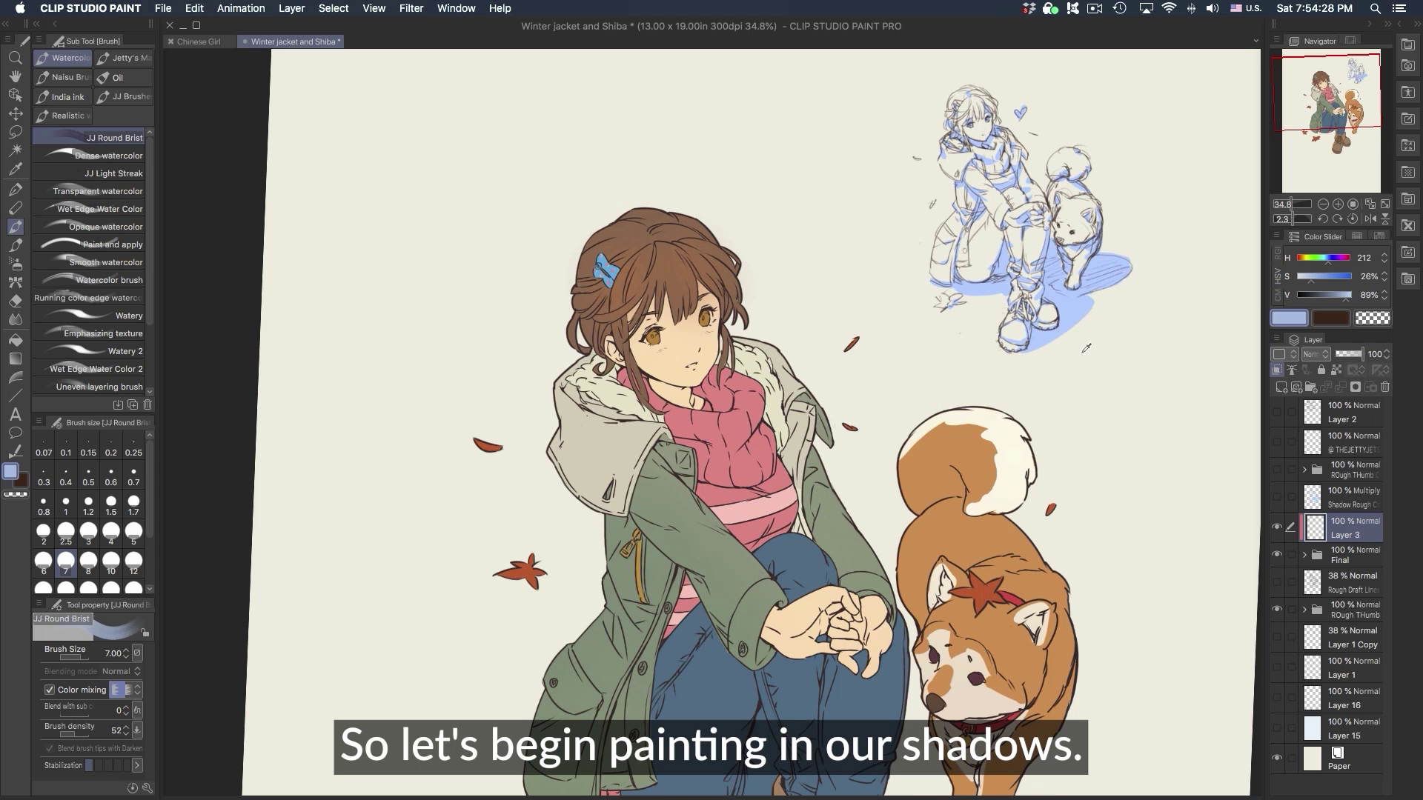
- Sample the light blue shadow colour from the rough thumbnail and set the clipped layer to Multiply
left_click(1075, 308, "alt")
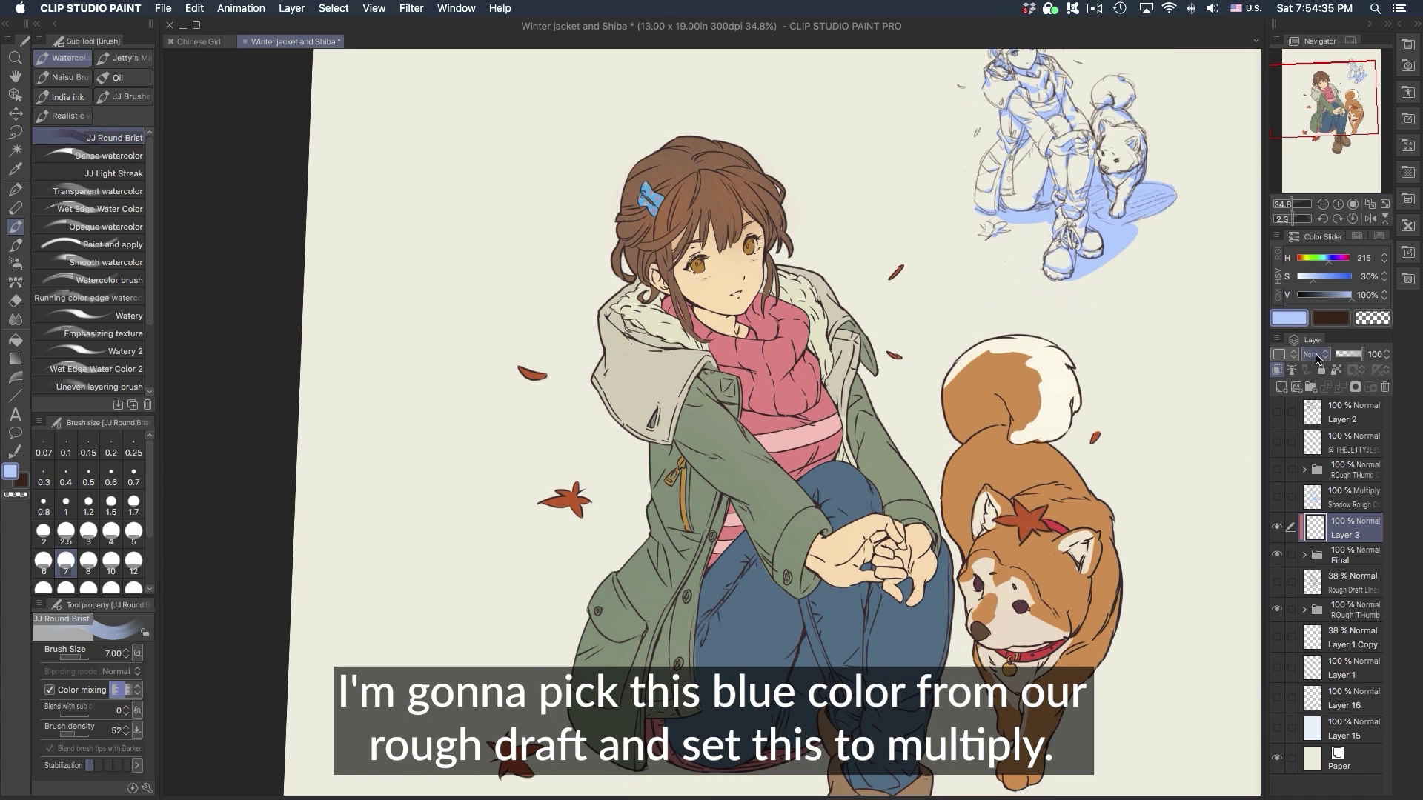
left_click(1315, 354)
left_click(1326, 400)
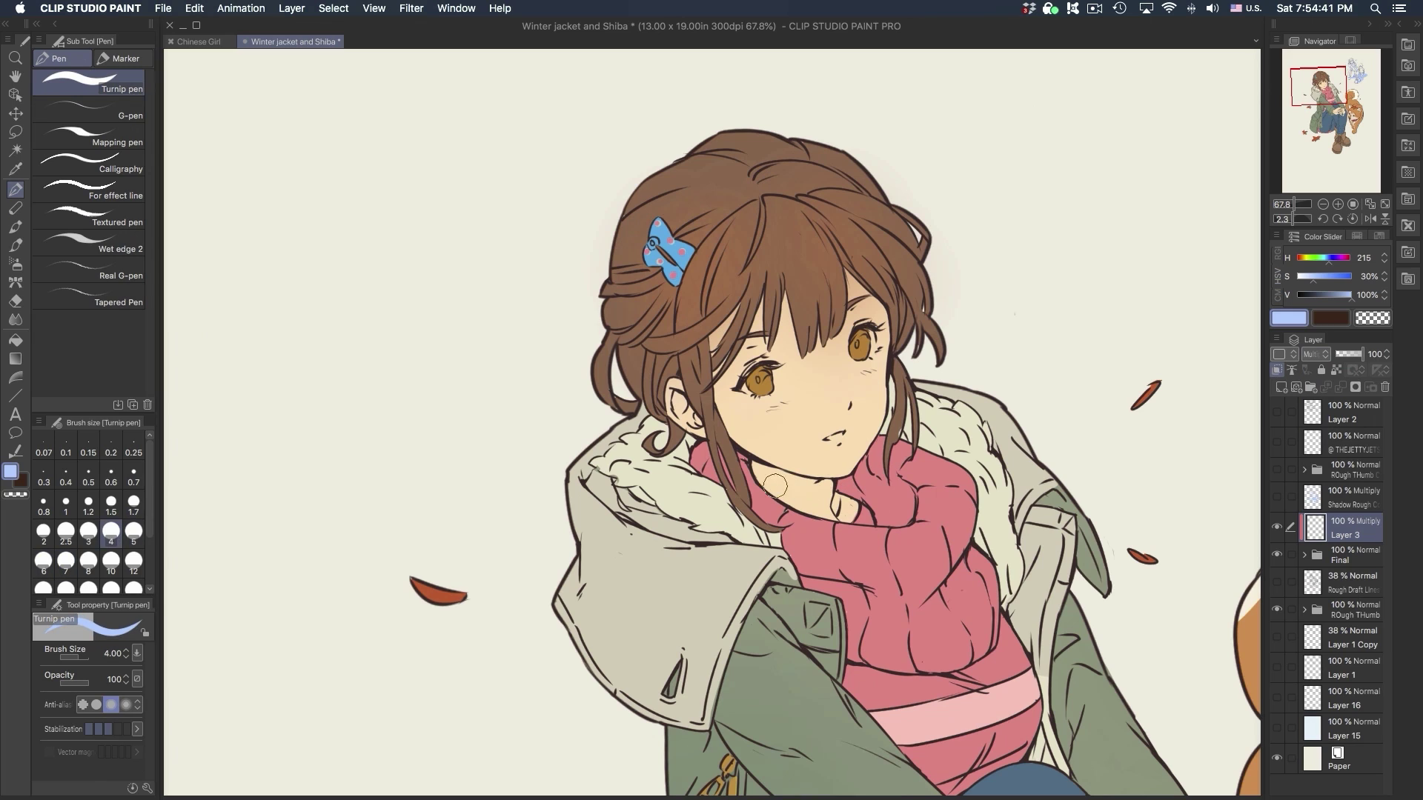
- Paint light blue shadows on the neck and the scarf fold beneath the chin with the Turnip pen at size 3
left_click(88, 533)
mouse_move(754, 465)
left_mouse_down()
mouse_move(808, 507)
mouse_move(771, 474)
left_mouse_up()
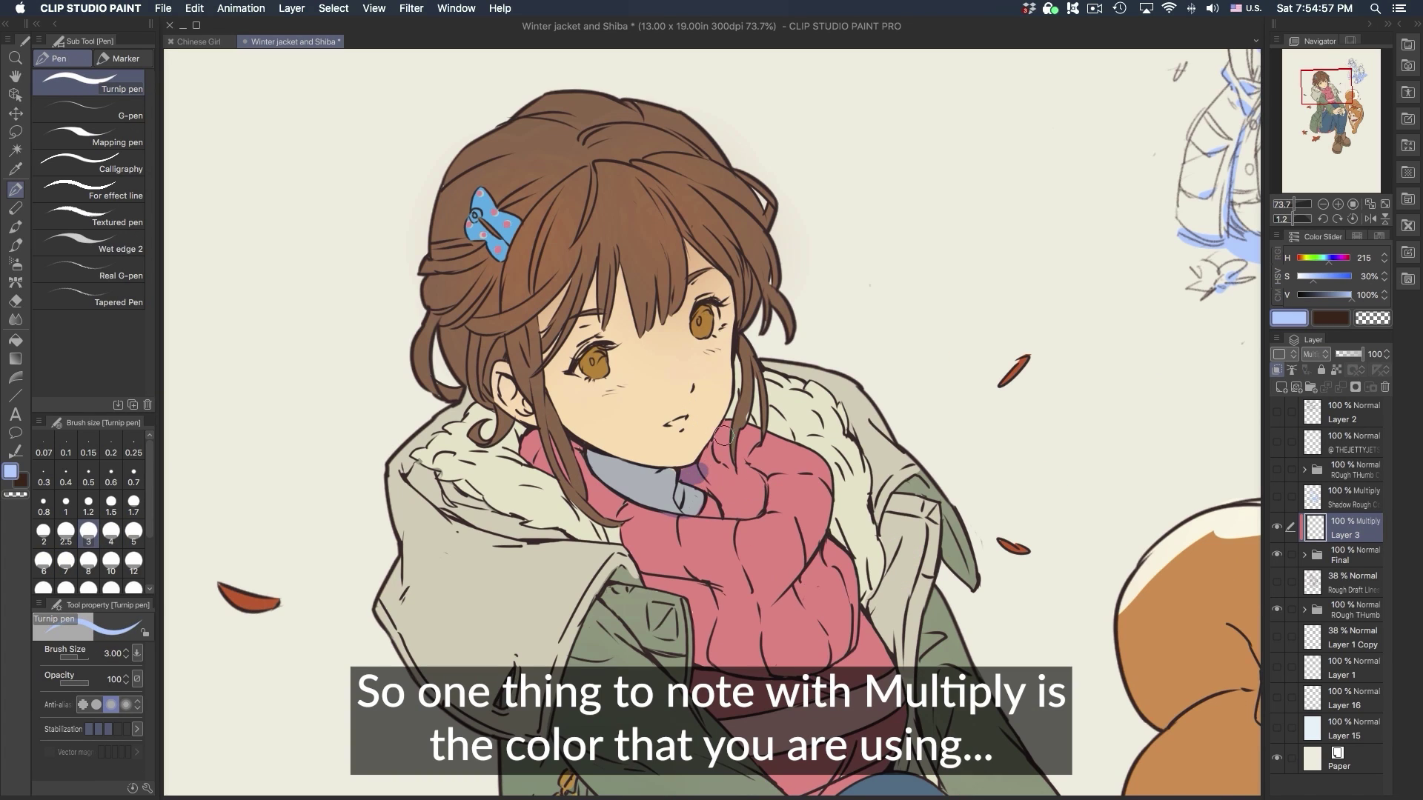
mouse_move(725, 436)
left_mouse_down()
mouse_move(706, 481)
mouse_move(730, 429)
left_mouse_up()
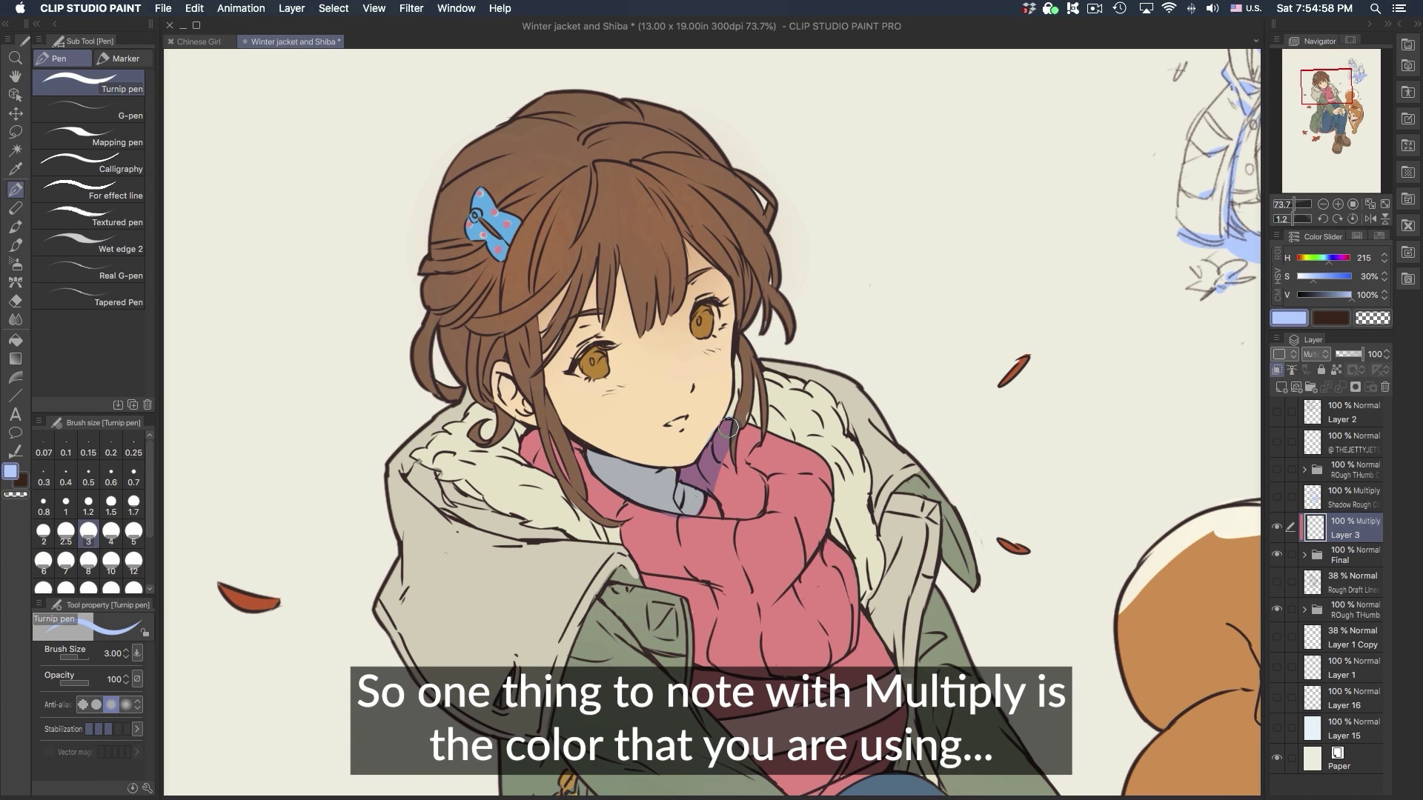
left_click_drag(709, 495, 707, 503)
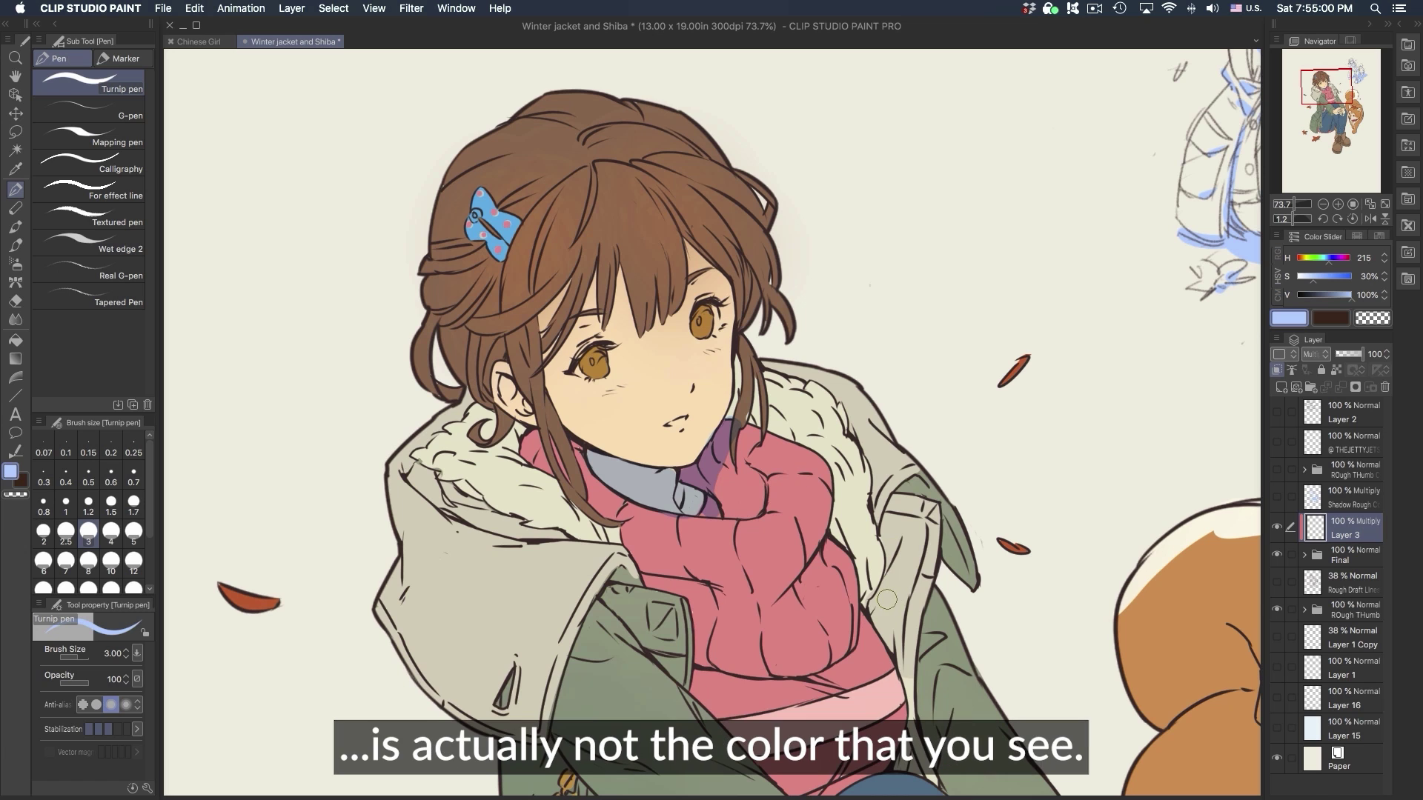
- Paint a small blue shadow inside the ear with the Turnip pen at size 1.7
scroll(742, 482, "up", 5)
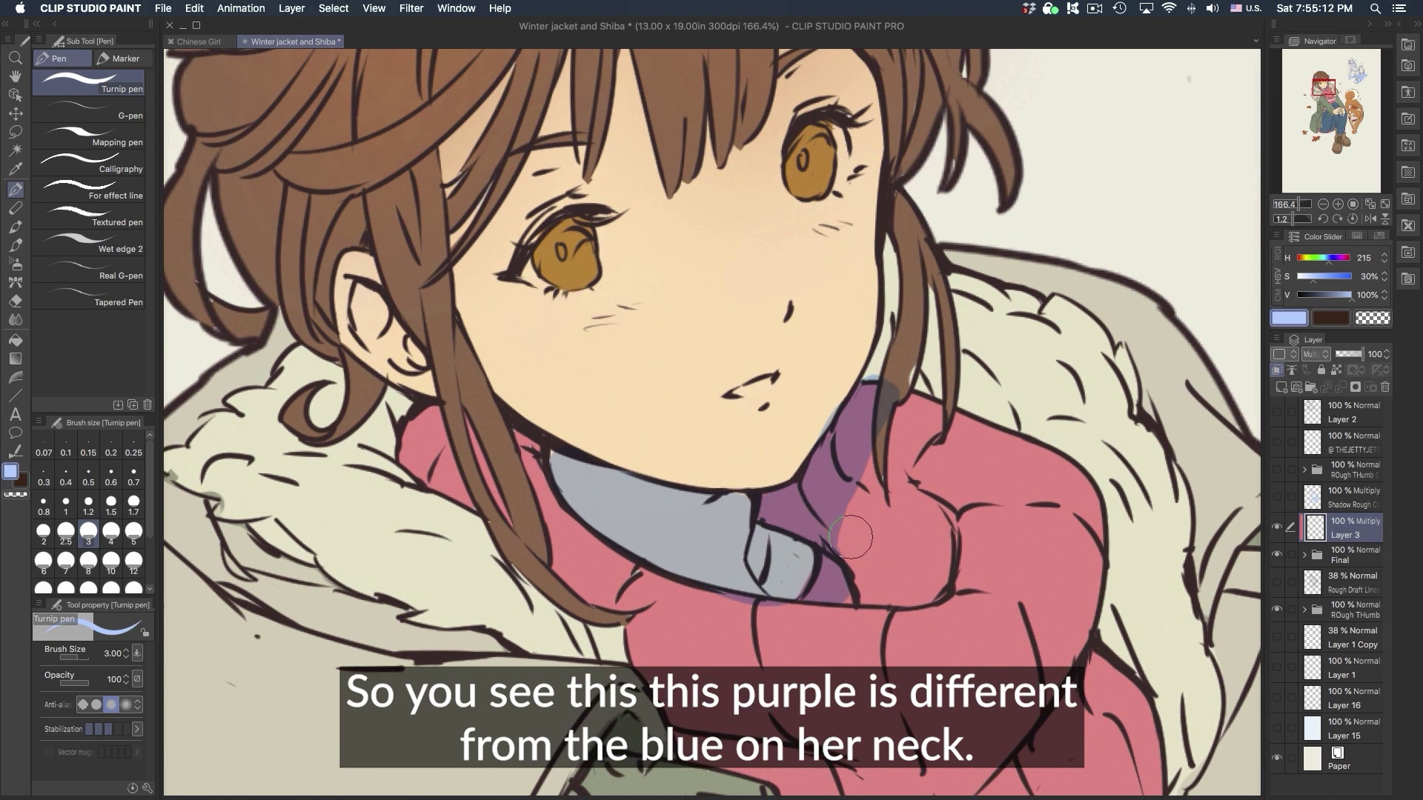
key("bracketleft")
key("bracketleft")
key("bracketleft")
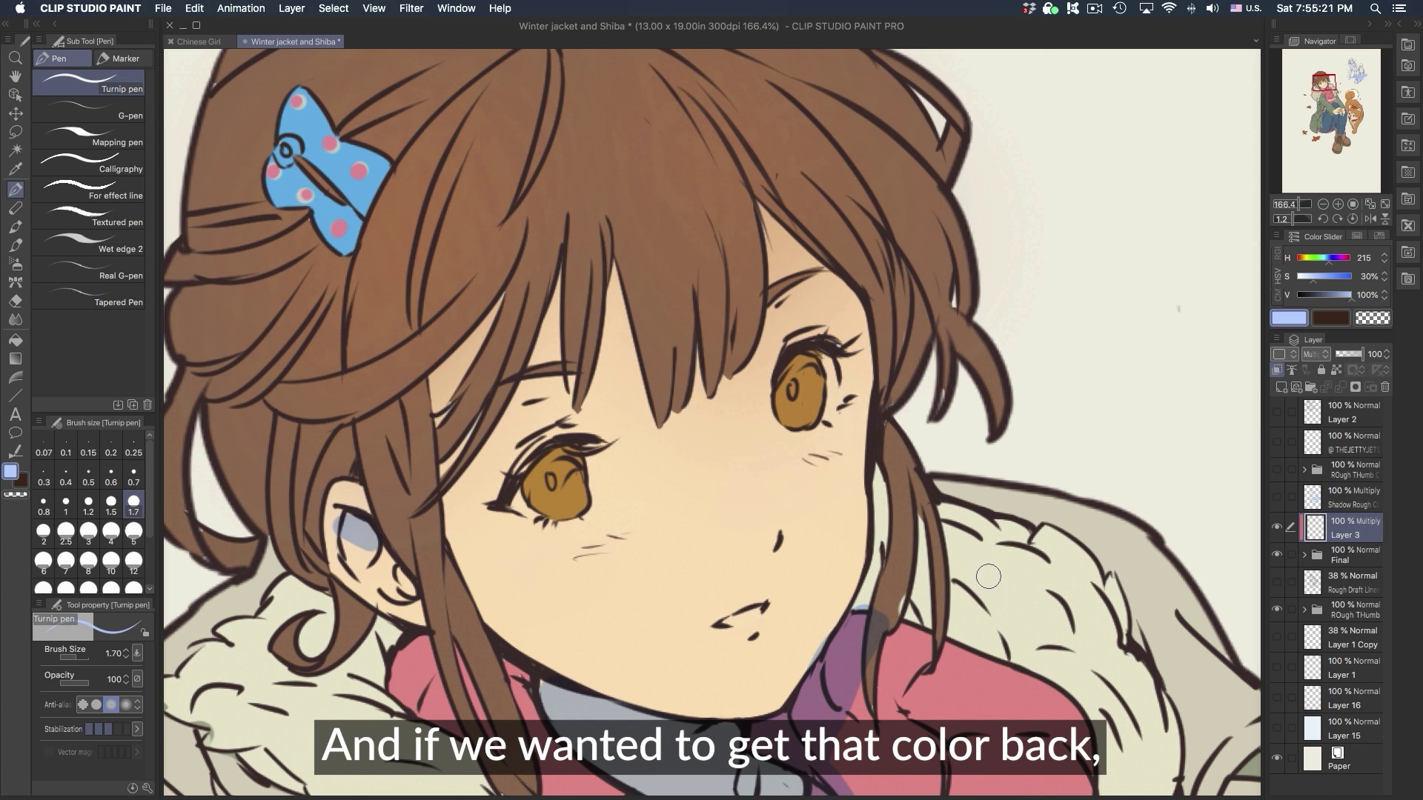
- Sample the coat's grey-beige, followed by the blended blue-grey shadow on the neck, as the main colour
scroll(964, 564, "down", 6)
scroll(1017, 555, "up", 4)
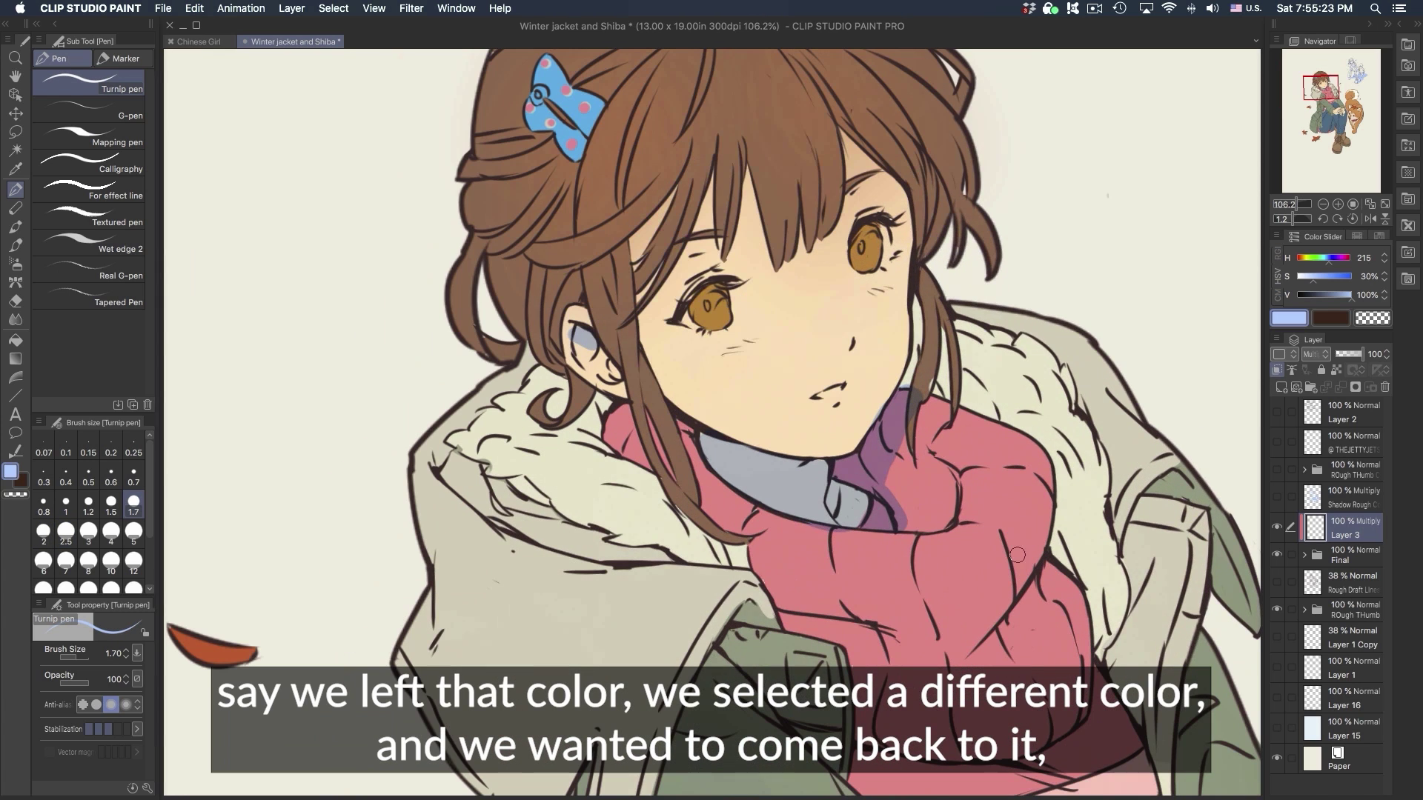
left_click(967, 565, "alt")
left_click(1046, 483, "alt")
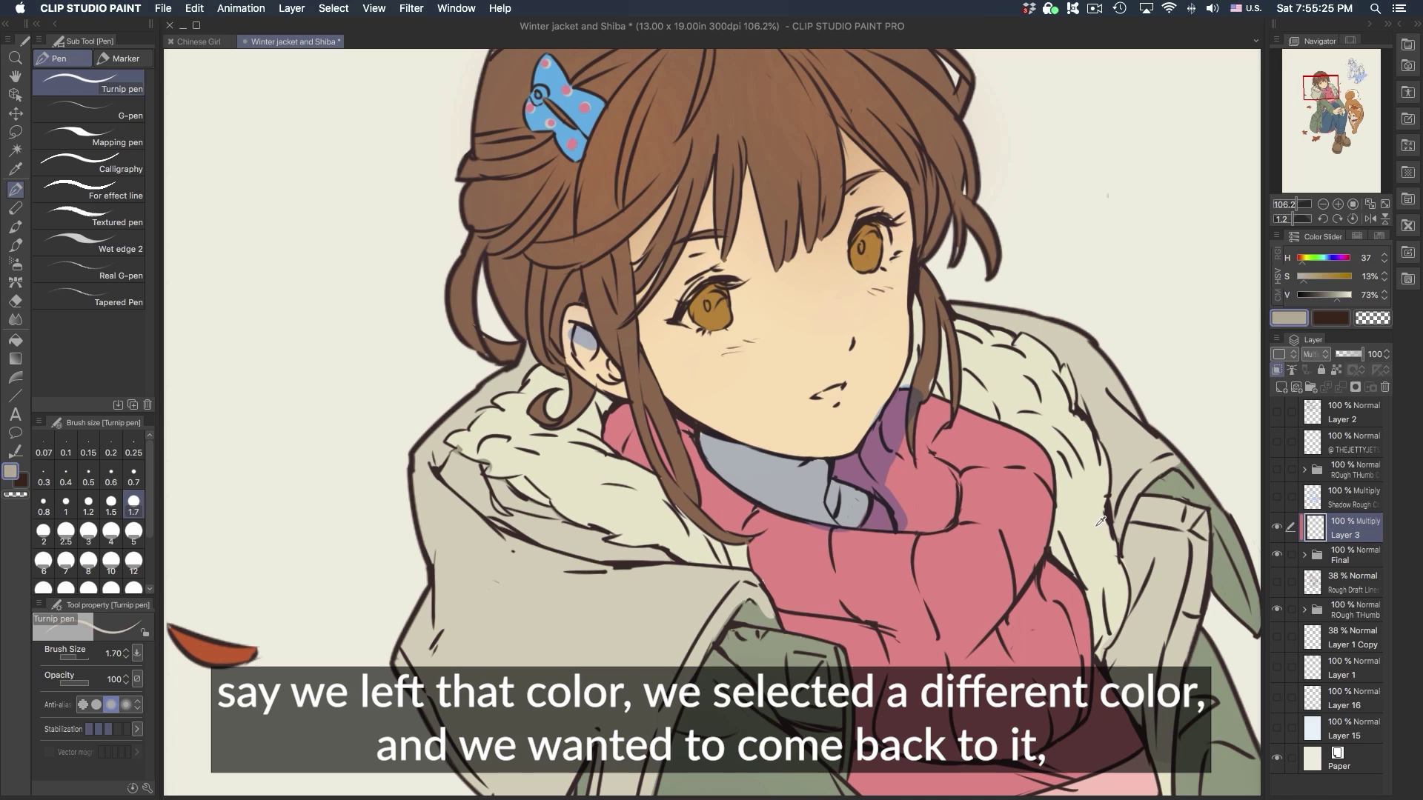
left_click(799, 479, "alt")
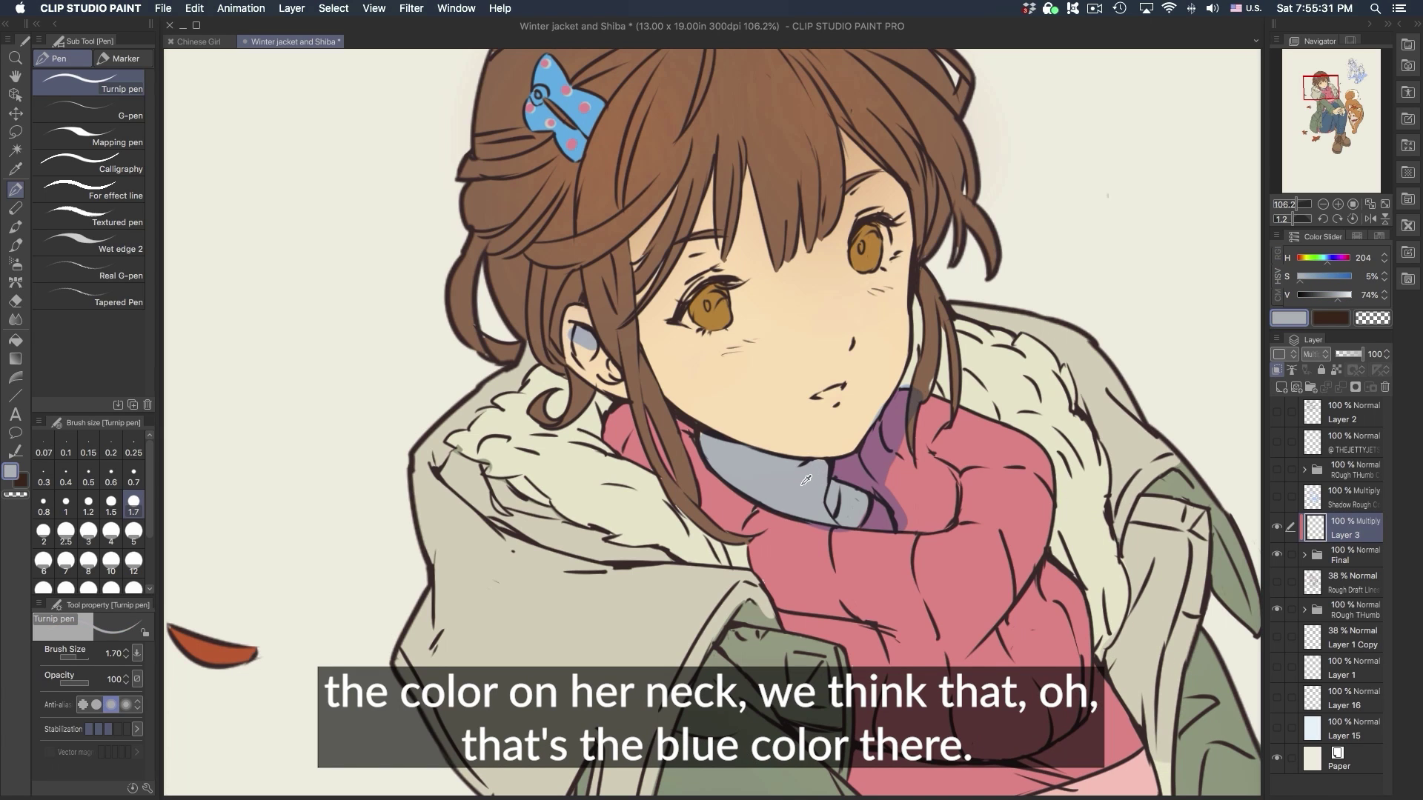
- Paint over the neck shadow in the sampled blue-grey with the G-pen at size 2, and undo the strokes
key("period")
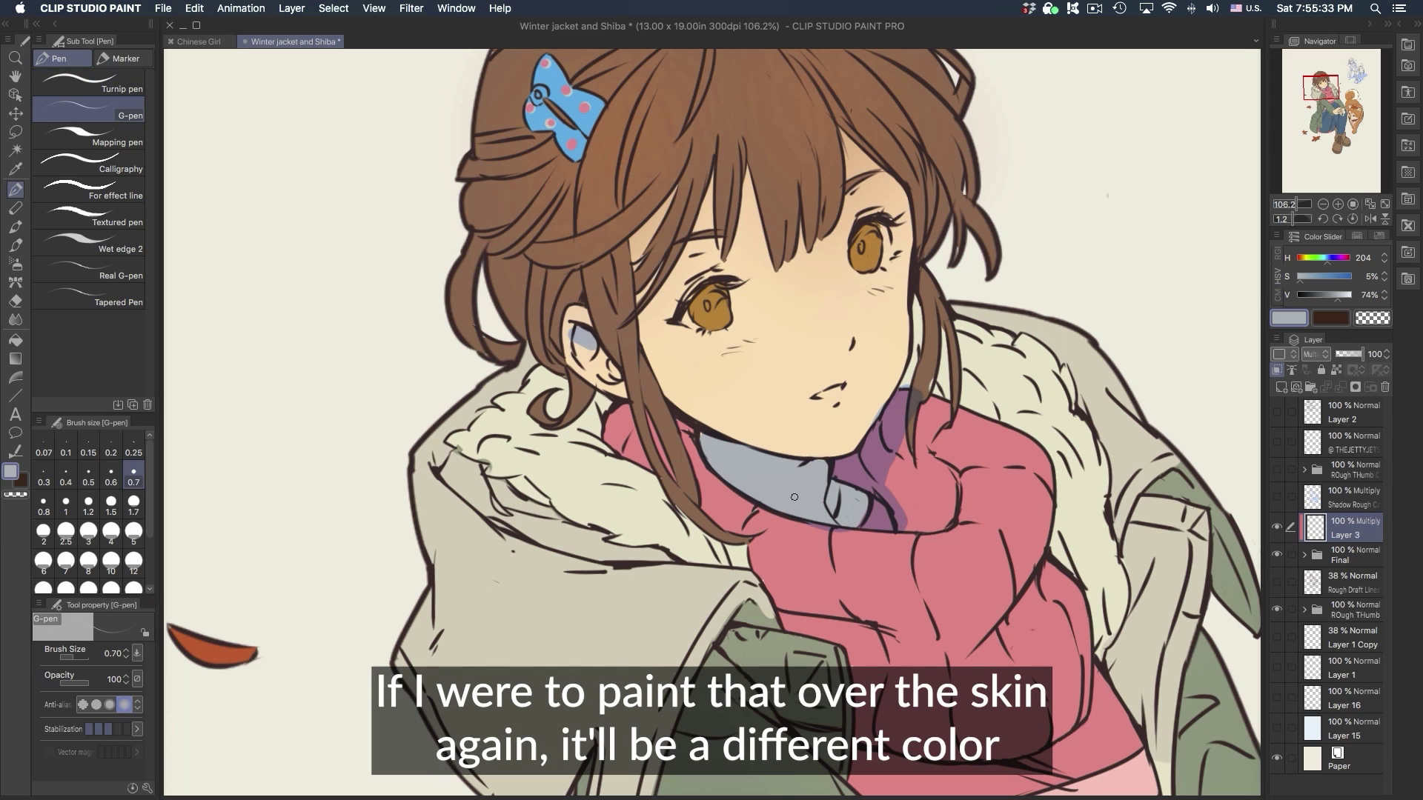
key("bracketright")
key("bracketright")
key("bracketright")
key("bracketright")
key("bracketright")
key("bracketright")
mouse_move(830, 449)
left_mouse_down()
mouse_move(875, 403)
mouse_move(851, 442)
left_mouse_up()
key("super+z")
mouse_move(817, 471)
left_mouse_down()
mouse_move(744, 492)
mouse_move(735, 467)
left_mouse_up()
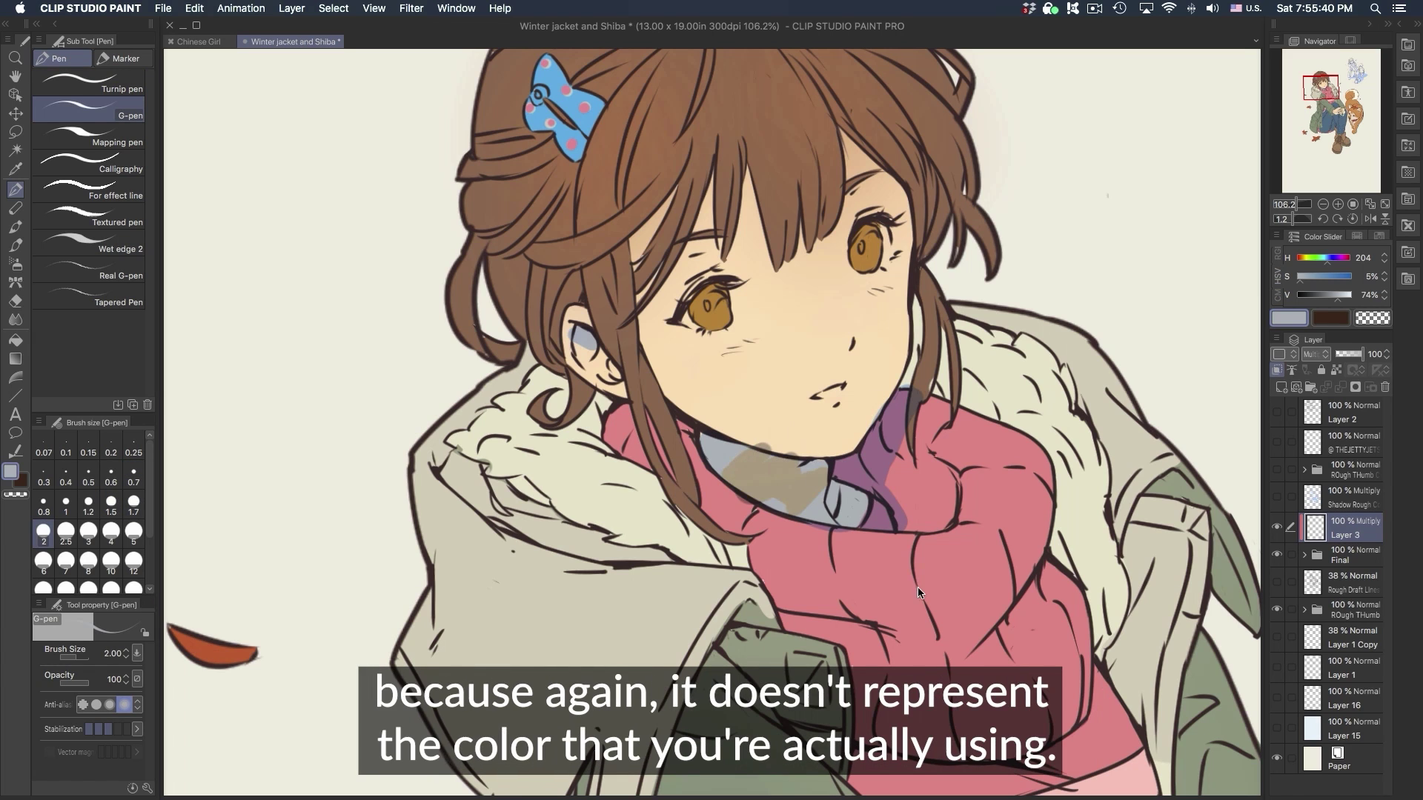
key("super+z")
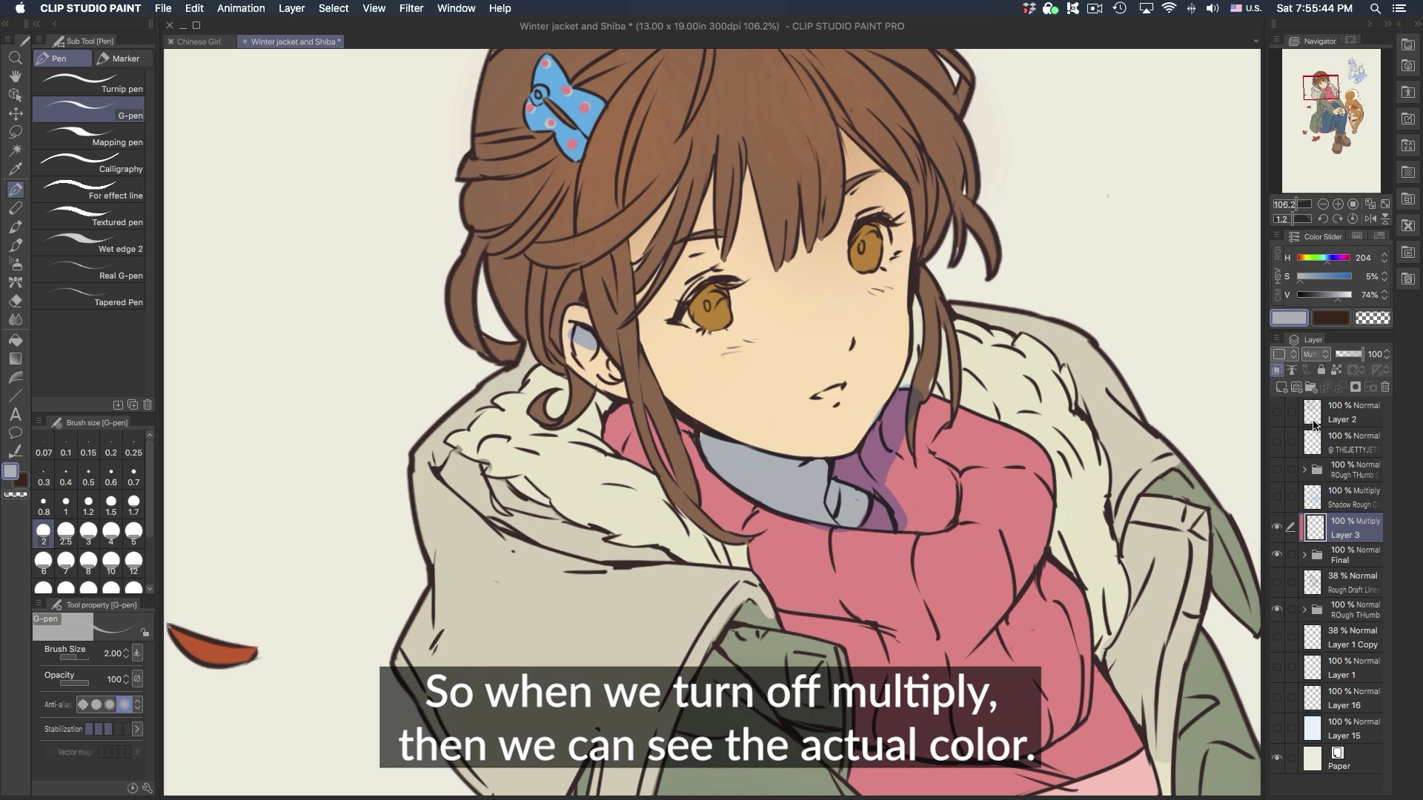
- Set Layer 3 to Normal, sample the true light blue from the neck, and set the layer back to Multiply
left_click(1317, 357)
left_click(1327, 371)
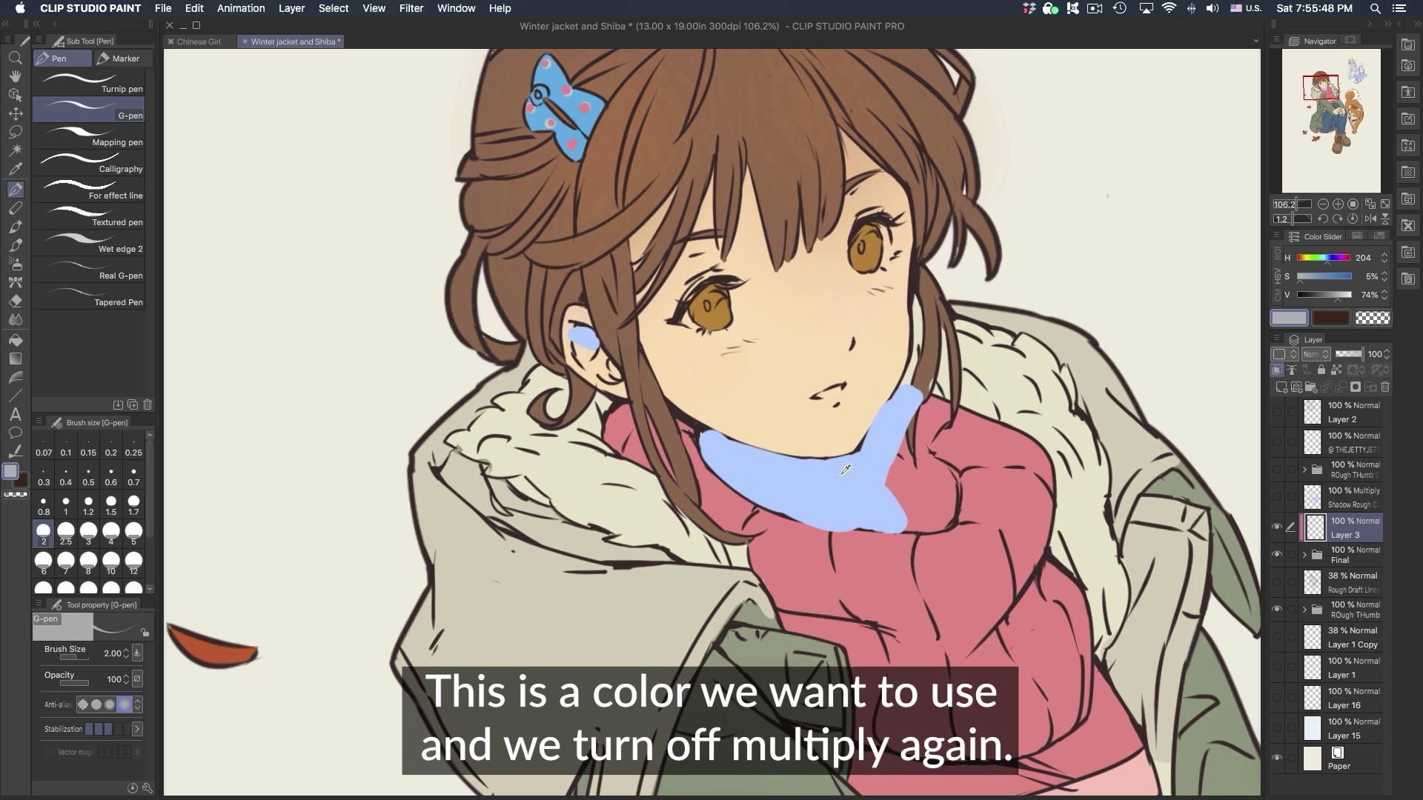
left_click(837, 479, "alt")
left_click(1320, 360)
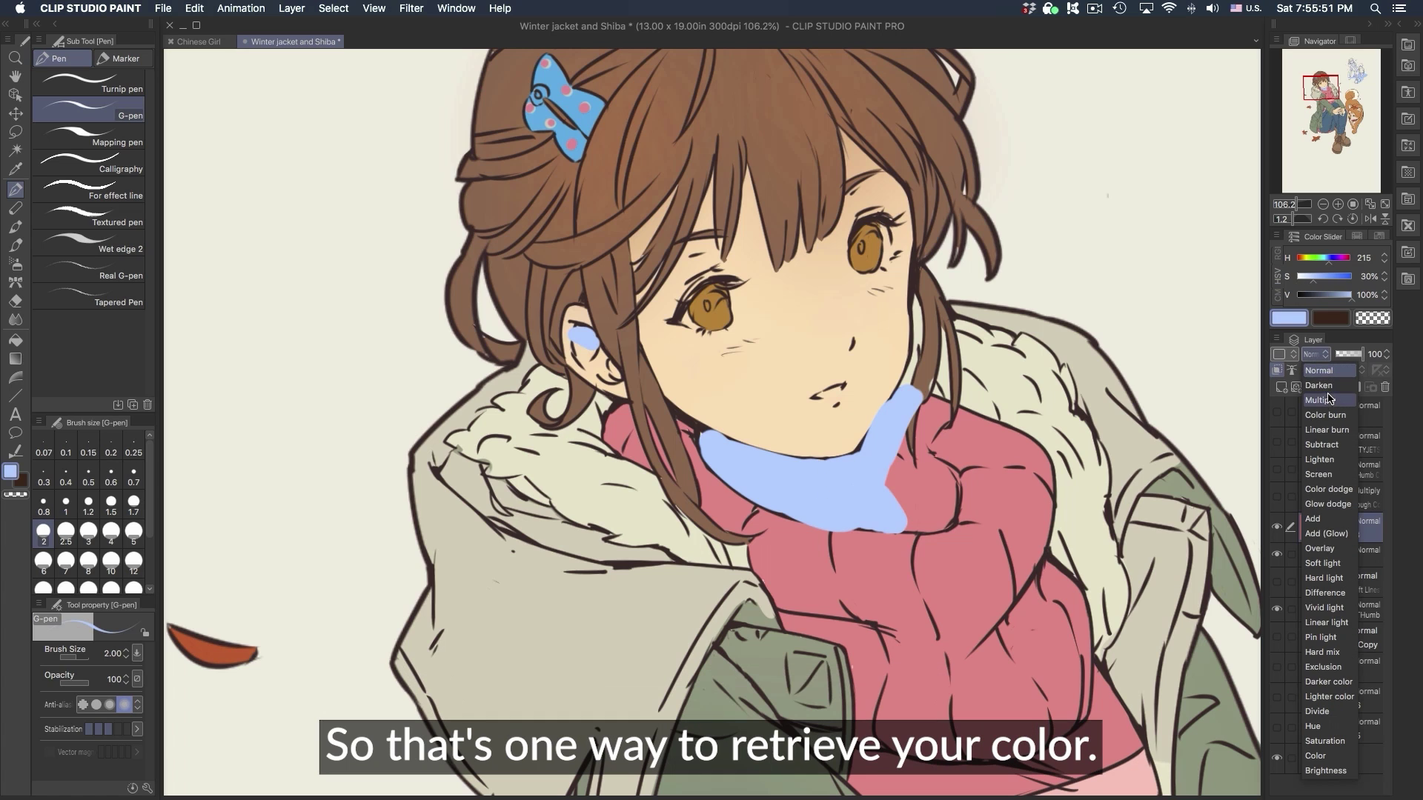
left_click(1324, 388)
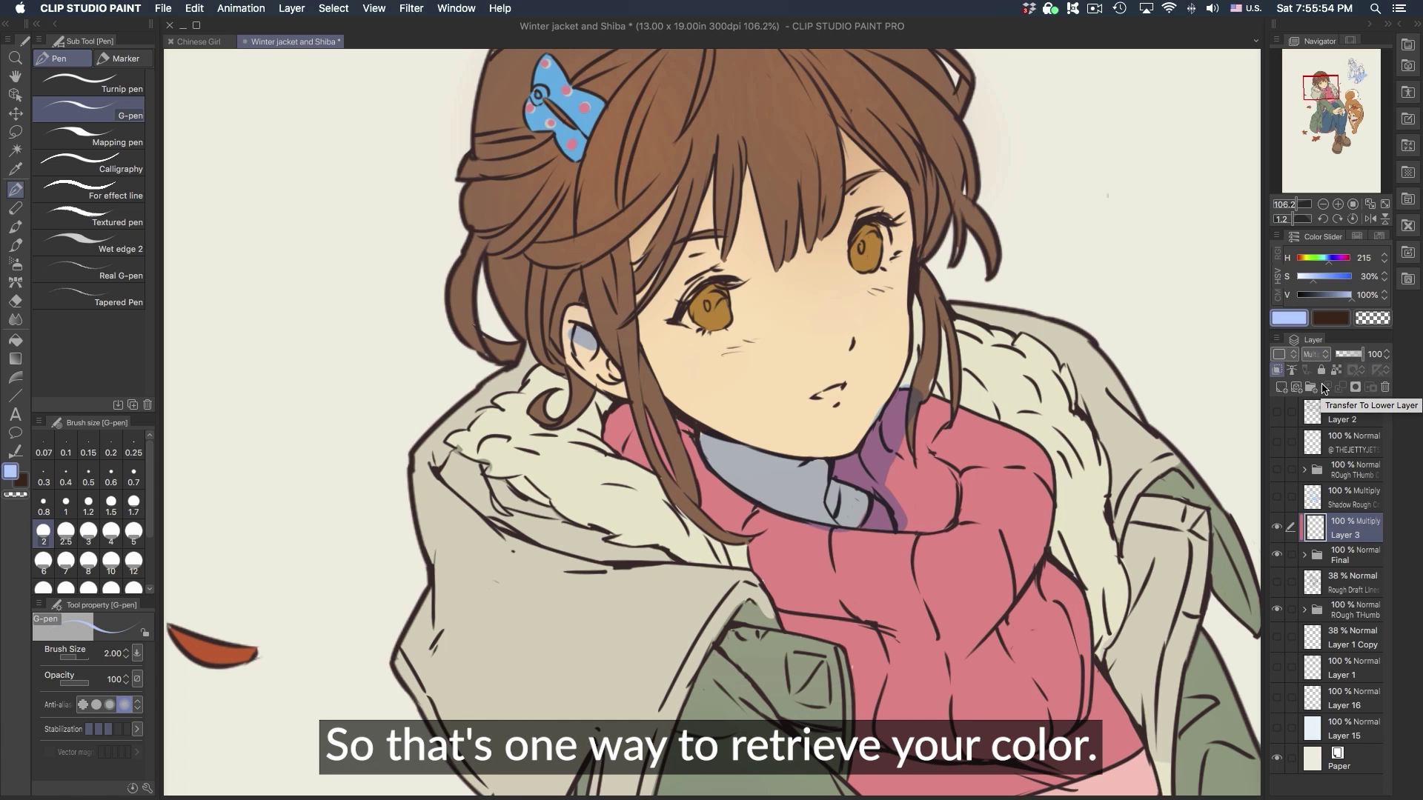
- Display the default colour set and add the current light blue to it as three new swatches
left_click(1377, 236)
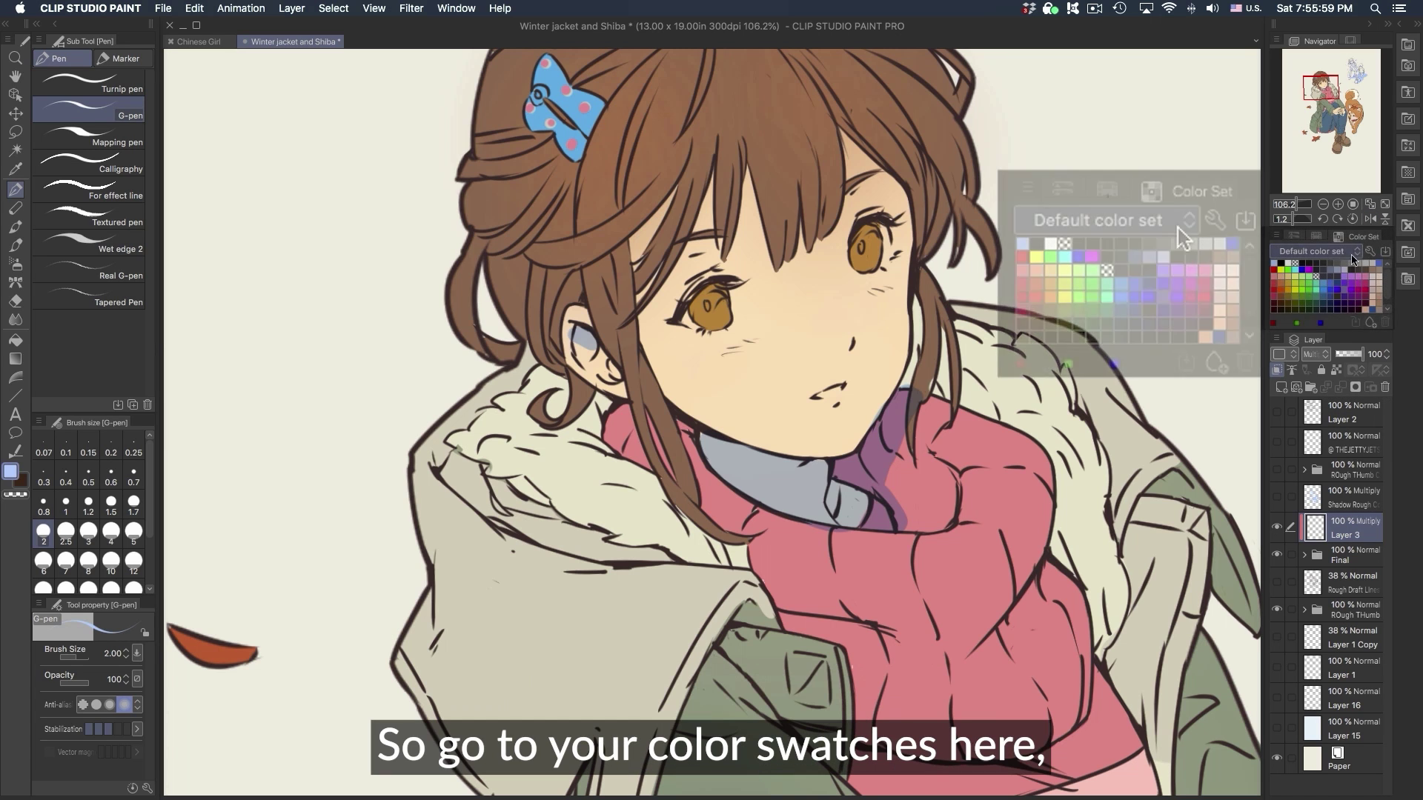
scroll(1387, 279, "down", 1)
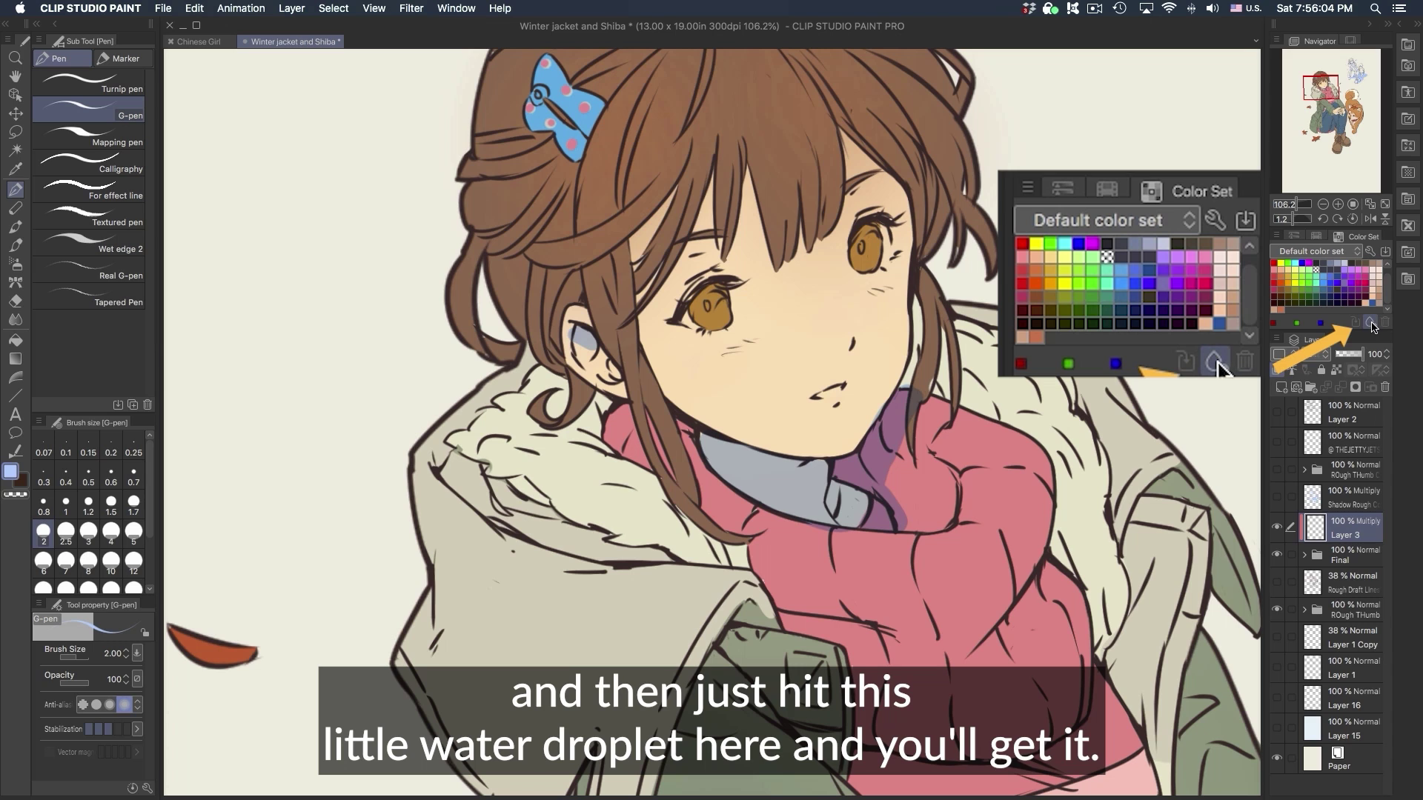
left_click(1370, 323)
left_click(1371, 323)
left_click(1371, 324)
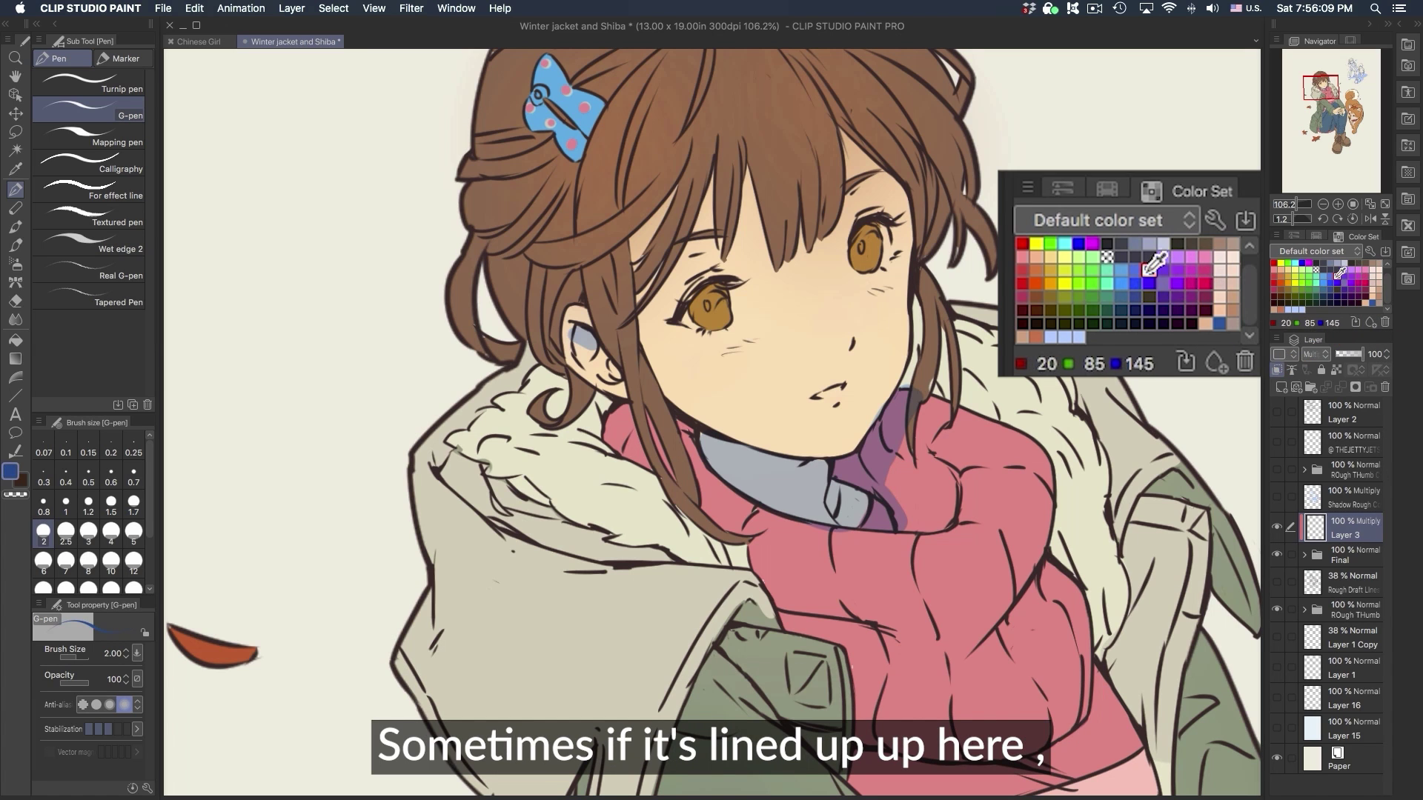
- Select a dark blue swatch, then the last light blue swatch, and add further light blue swatches from there
left_click(1336, 276)
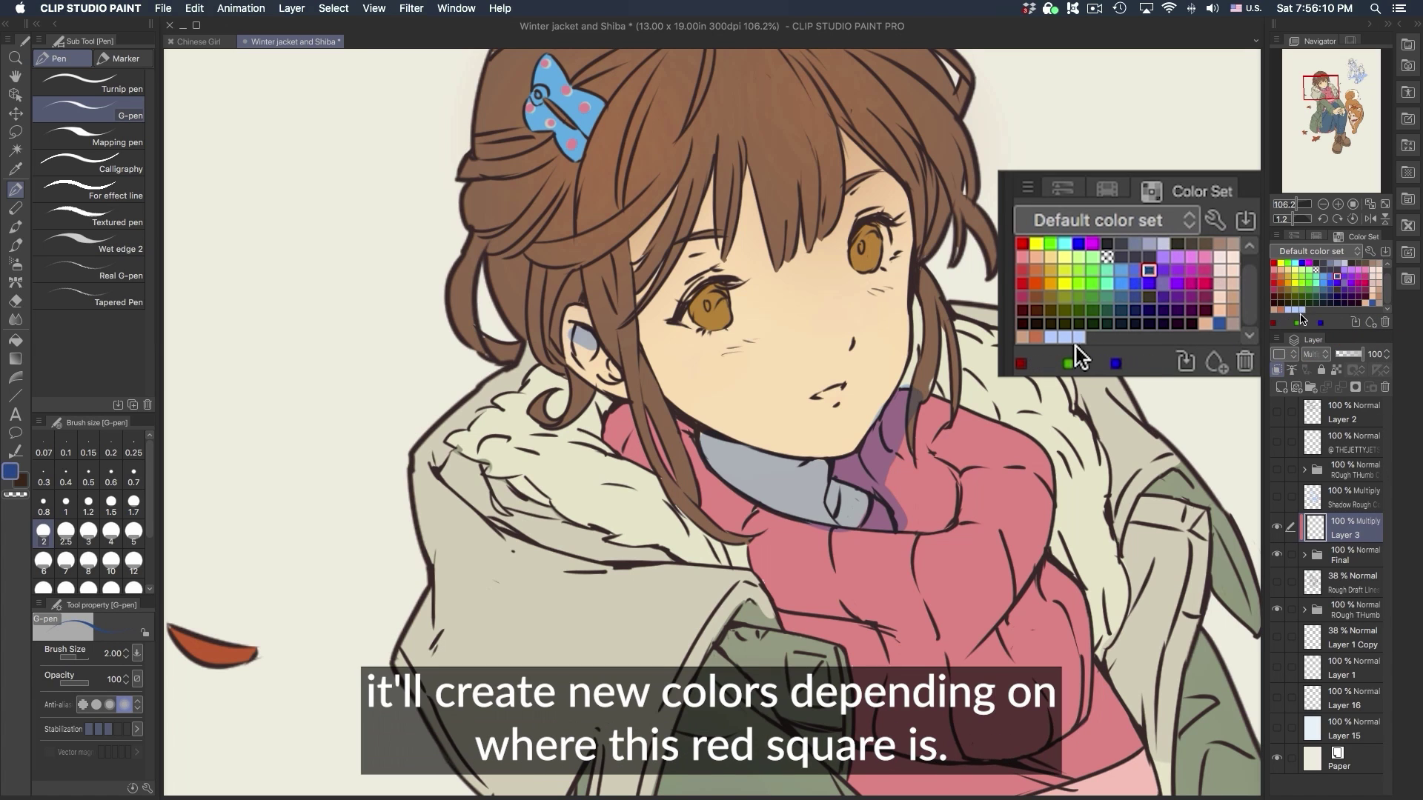
left_click(1122, 268)
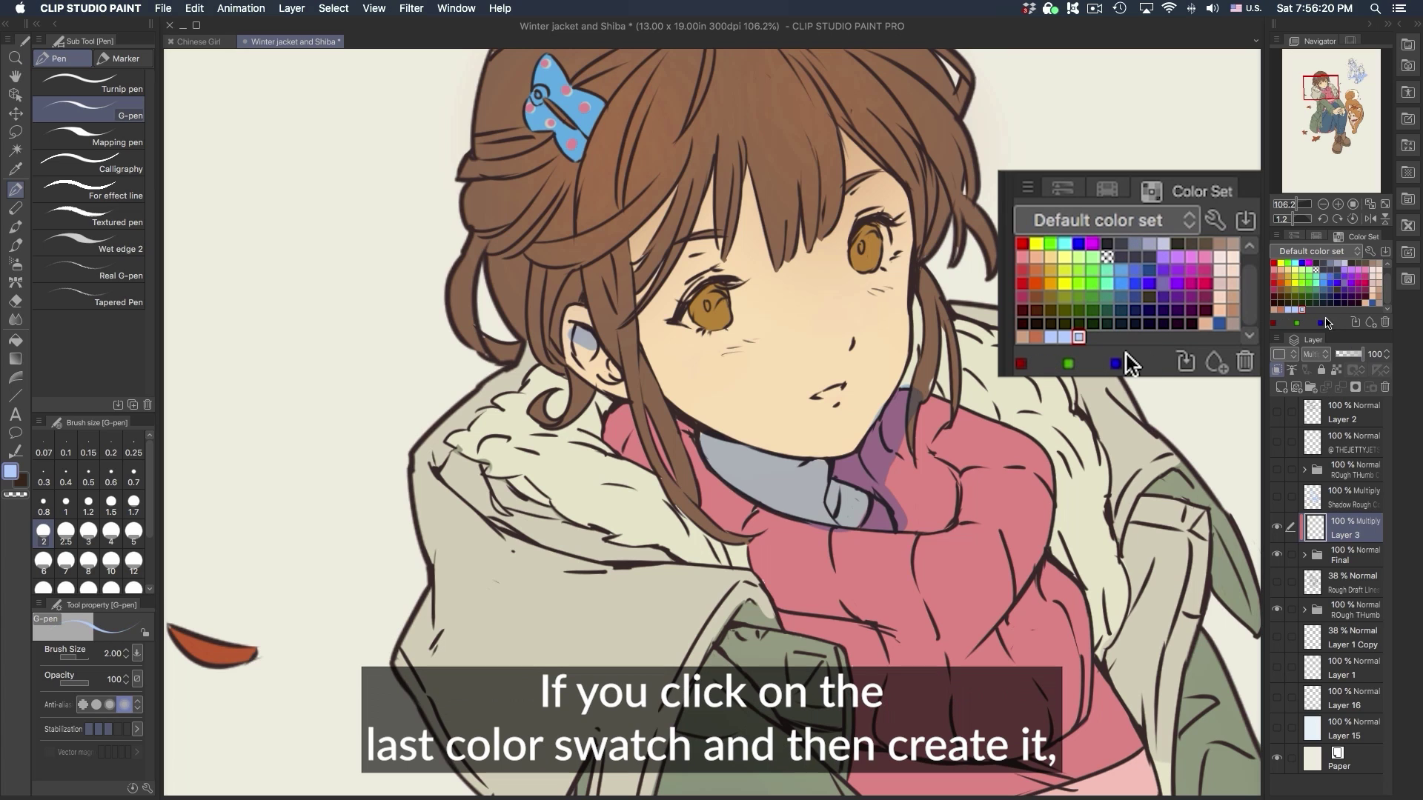
left_click(1305, 310)
left_click(1216, 361)
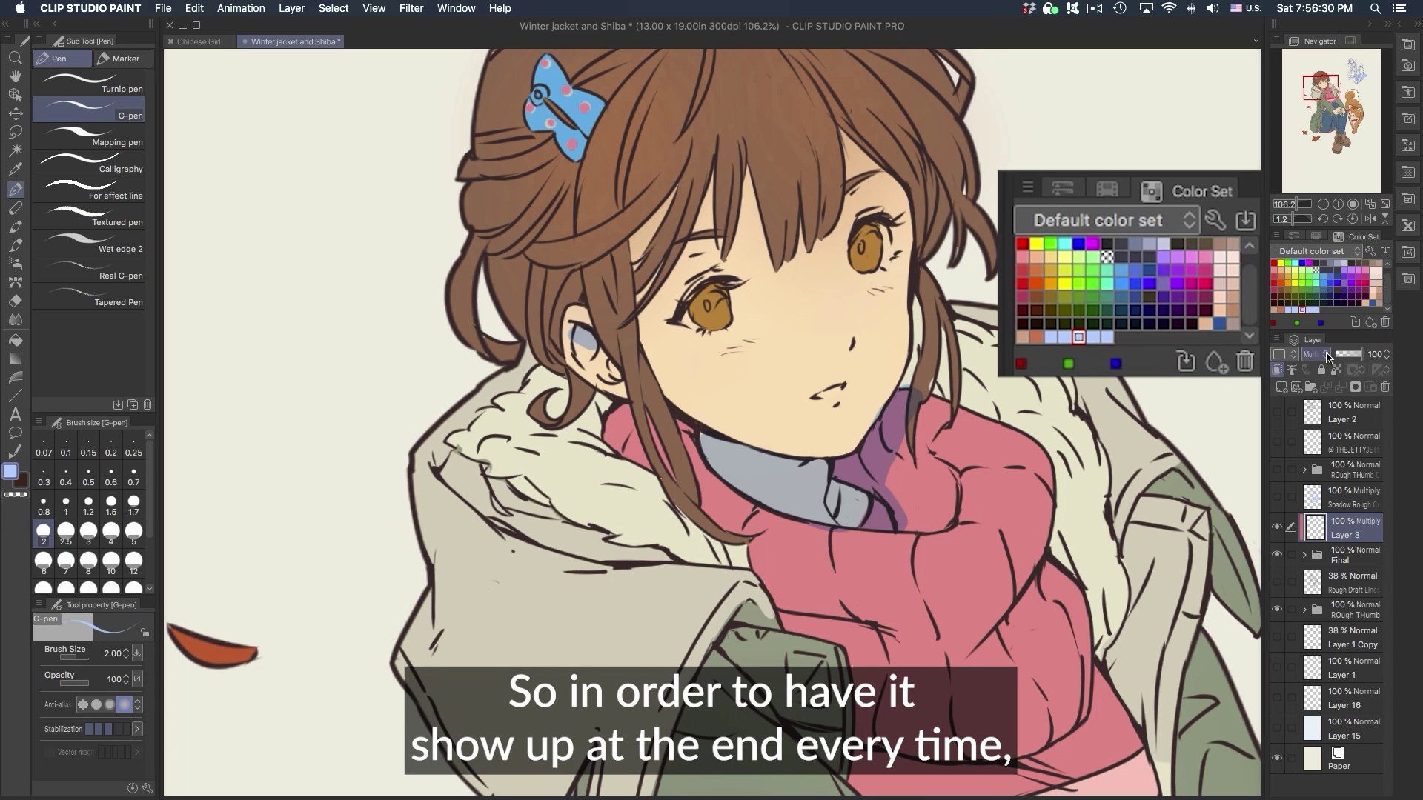
- Delete the light blue swatches from the selected one onward until no swatch is selected
left_click(1245, 360)
left_click(1245, 360)
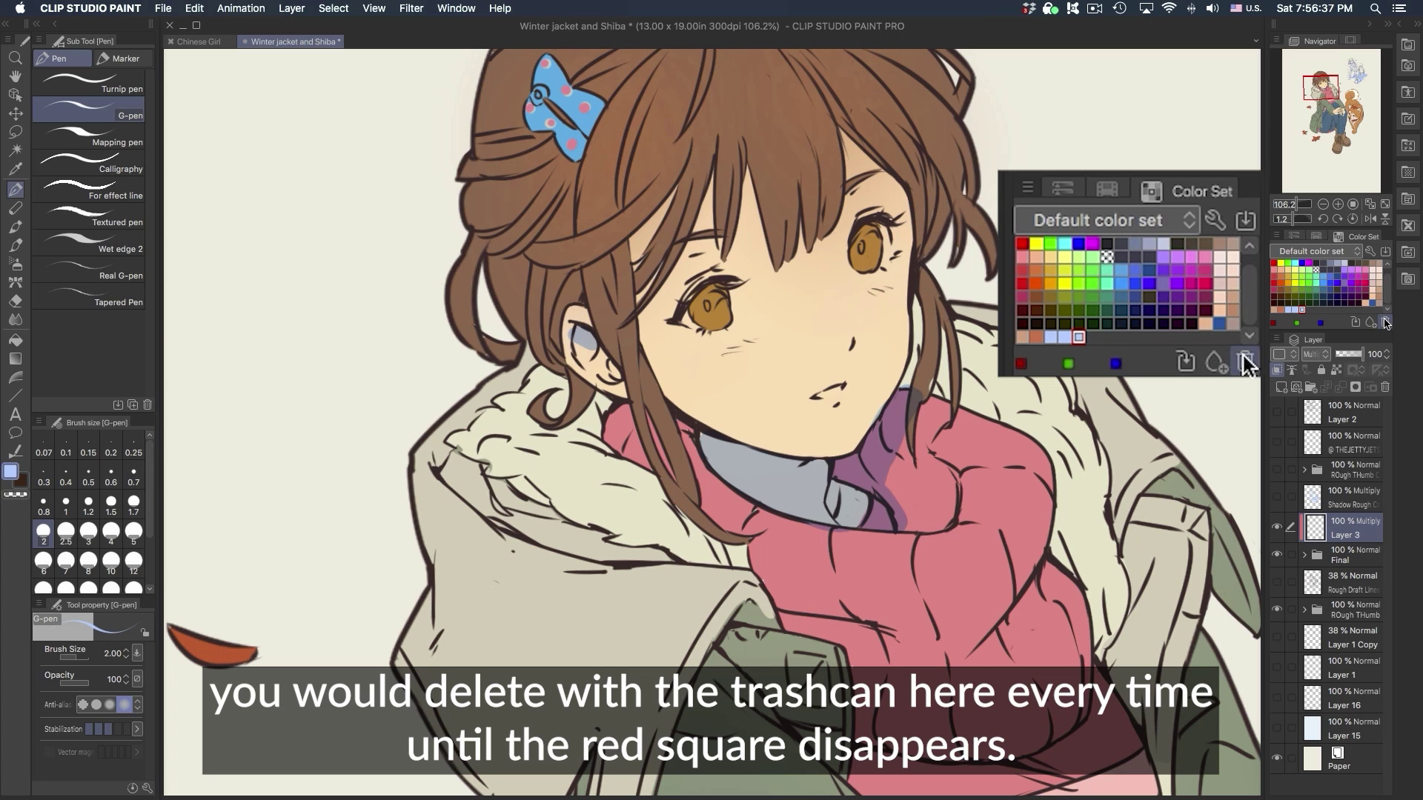
left_click(1245, 358)
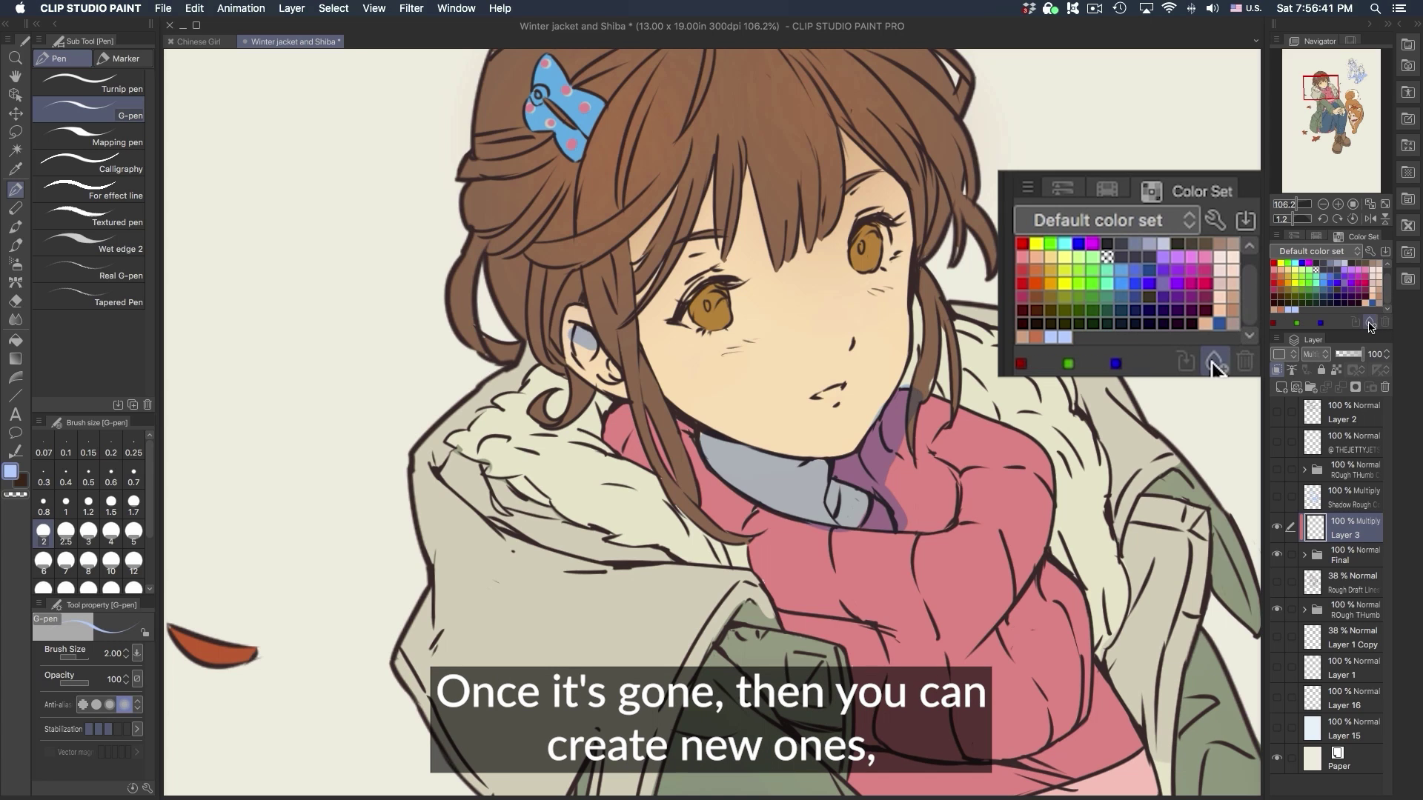
- Add four more light blue swatches at the end of the default colour set
left_click(1215, 361)
left_click(1215, 361)
left_click(1215, 361)
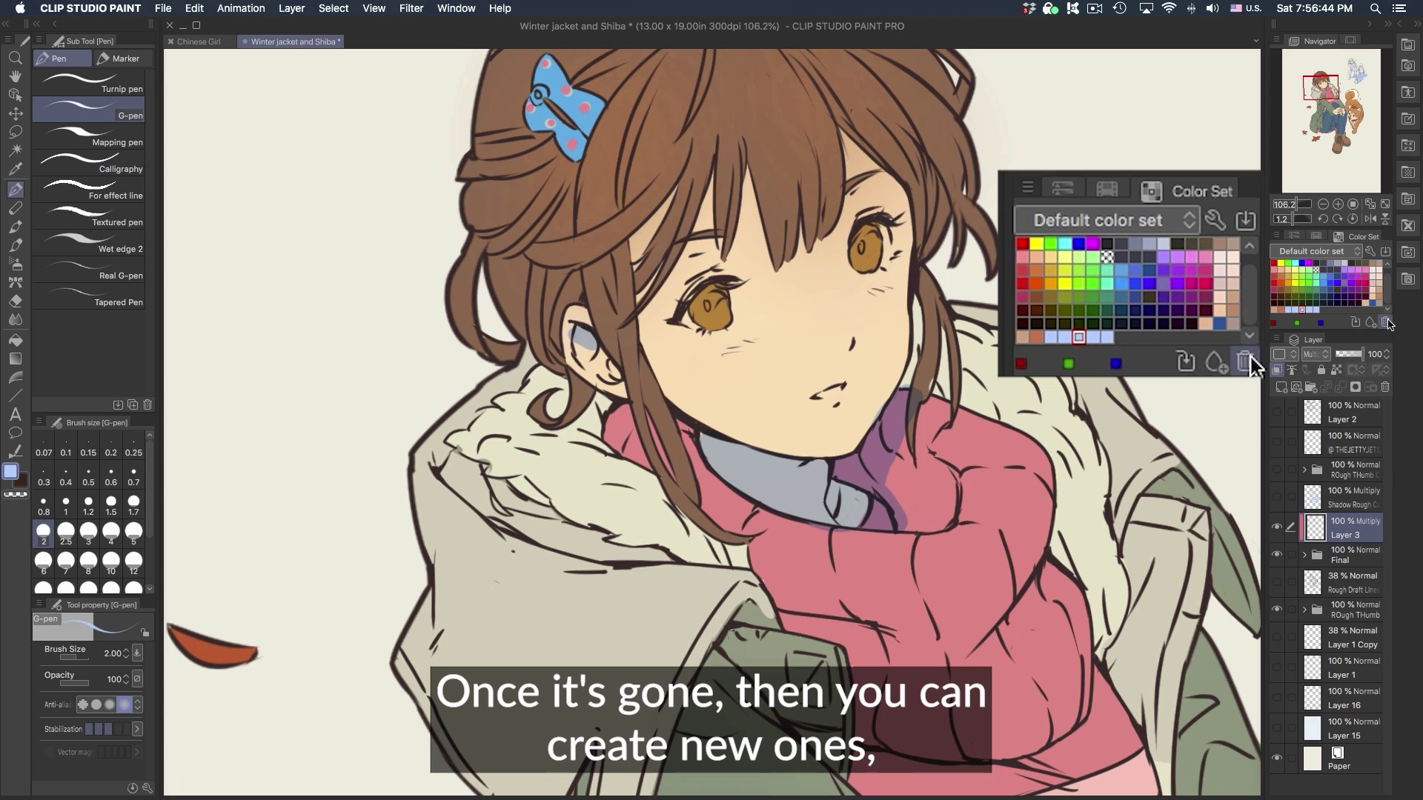
left_click(1217, 360)
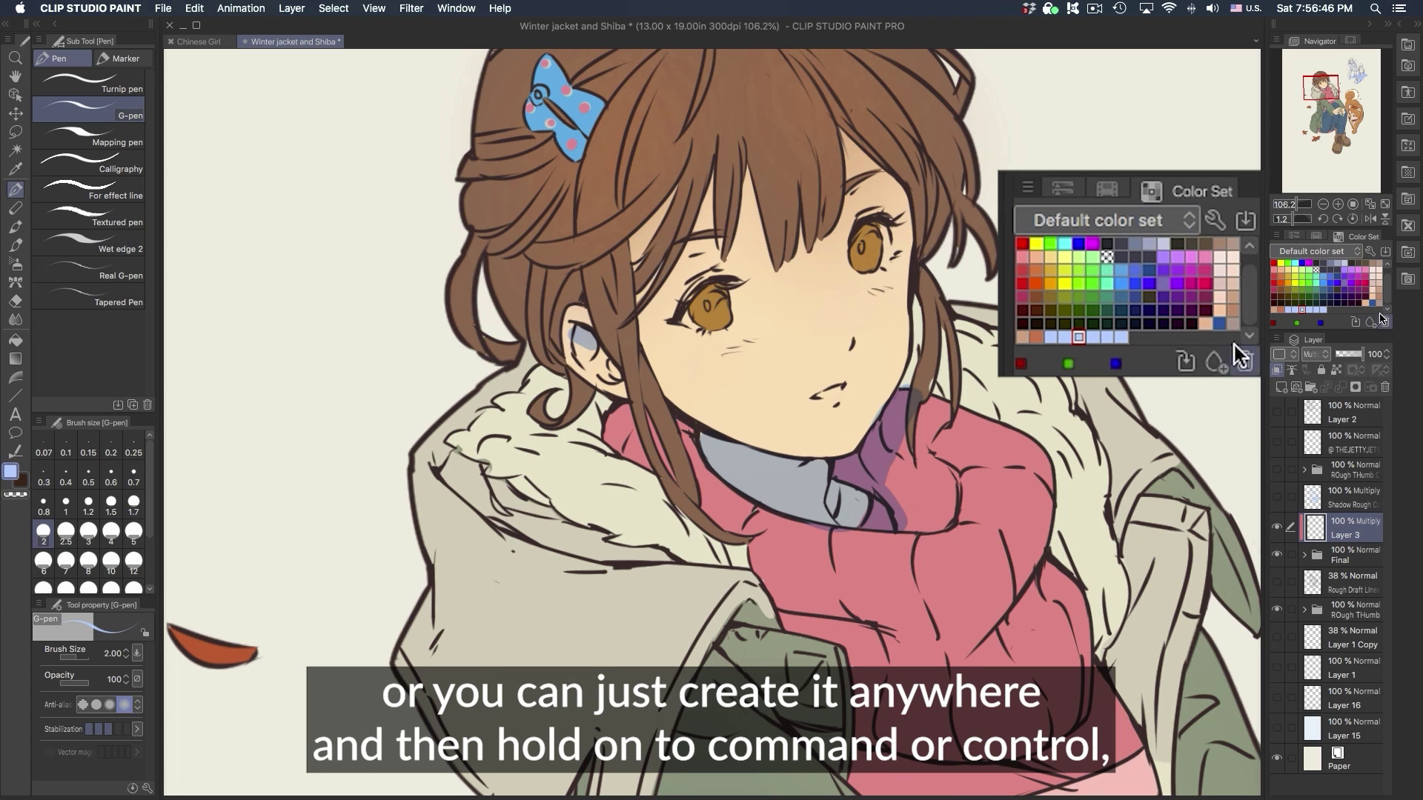
- Move the selected light blue swatch to the end of the colour set's last row
mouse_move(1080, 333)
left_mouse_down()
mouse_move(1140, 330)
mouse_move(1162, 282)
mouse_move(1122, 308)
mouse_move(1137, 311)
left_mouse_up()
mouse_move(1331, 296)
left_mouse_down()
mouse_move(1327, 323)
mouse_move(1321, 309)
left_mouse_up()
left_click(1323, 310)
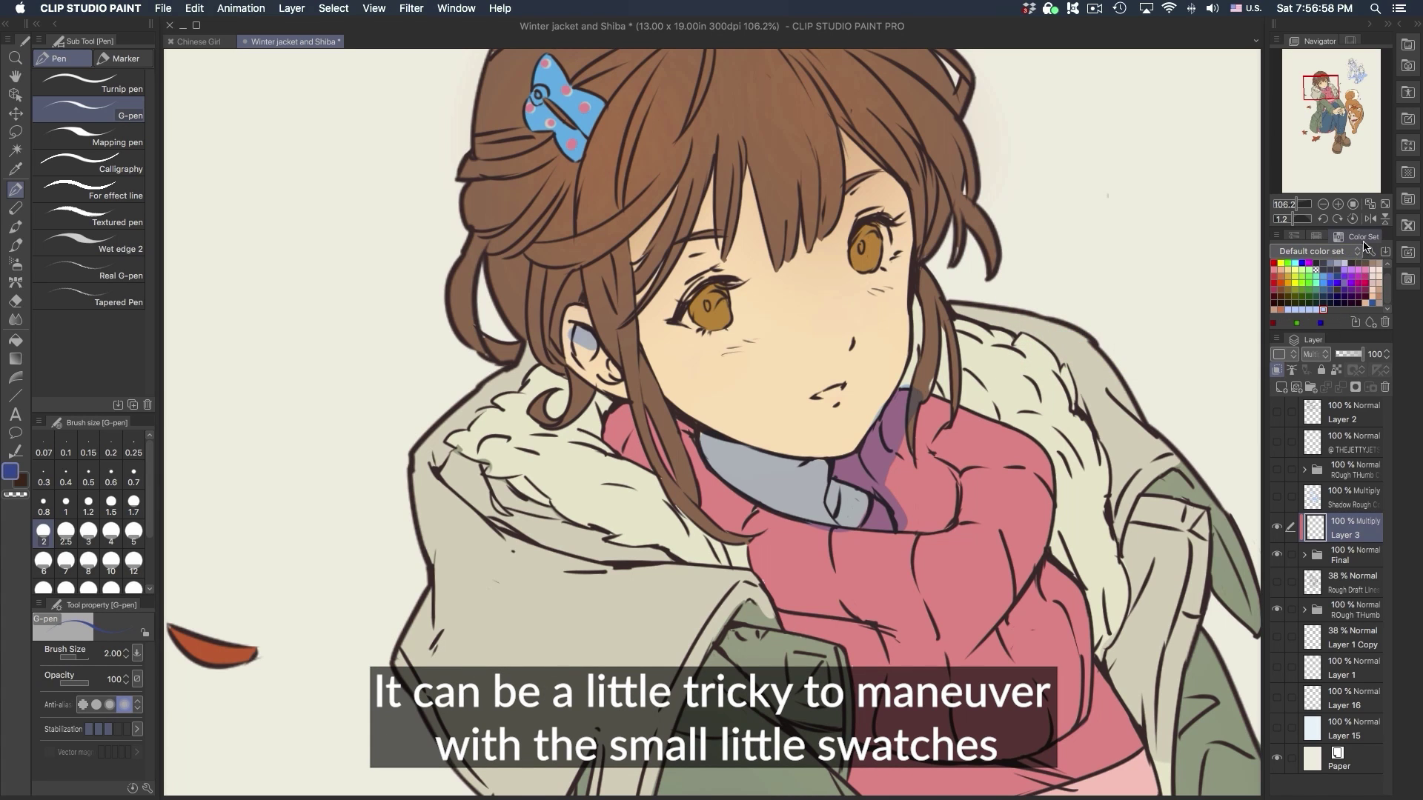
- Undock and enlarge the Color Set palette, and switch it to the Jetty colour set
left_click_drag(1355, 243, 985, 278)
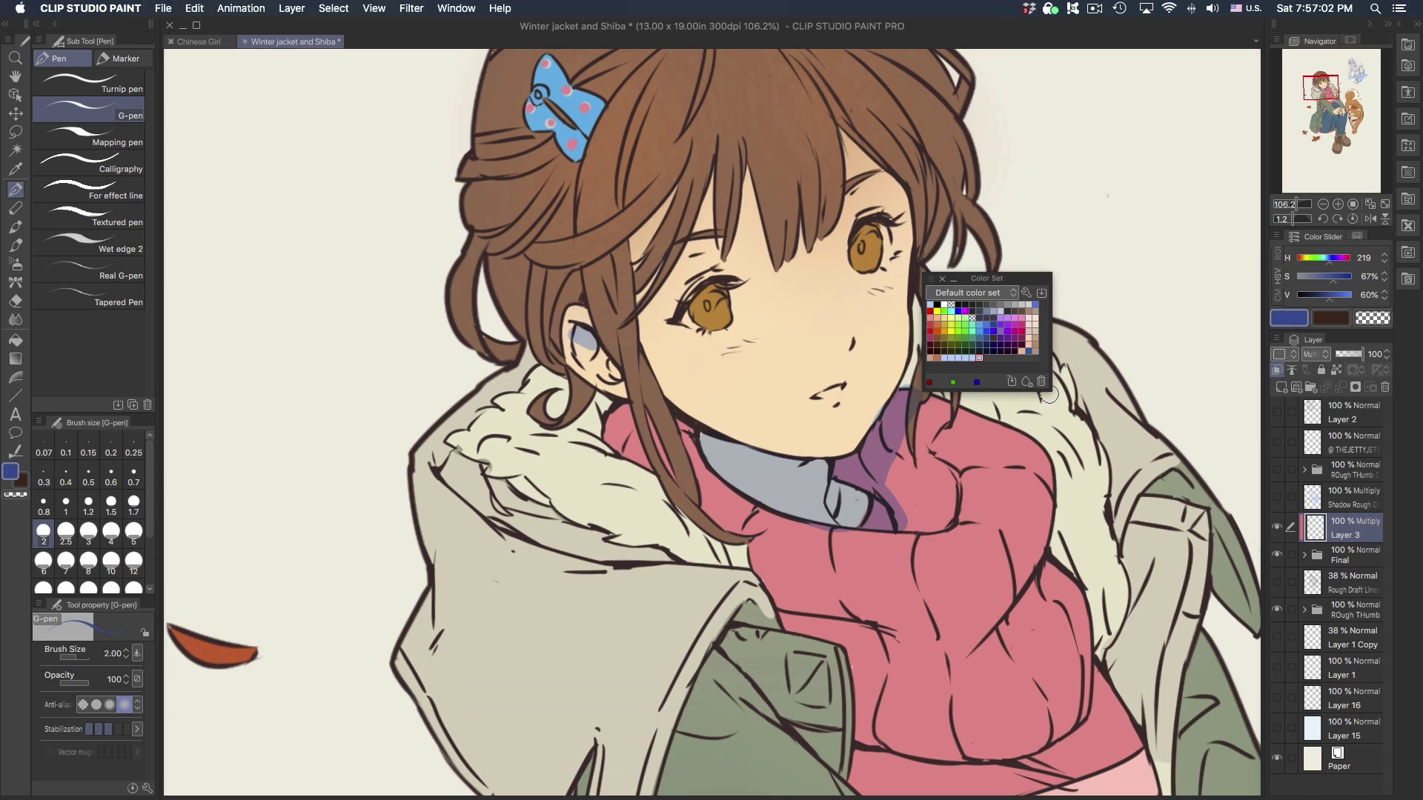
left_click_drag(1046, 389, 1274, 572)
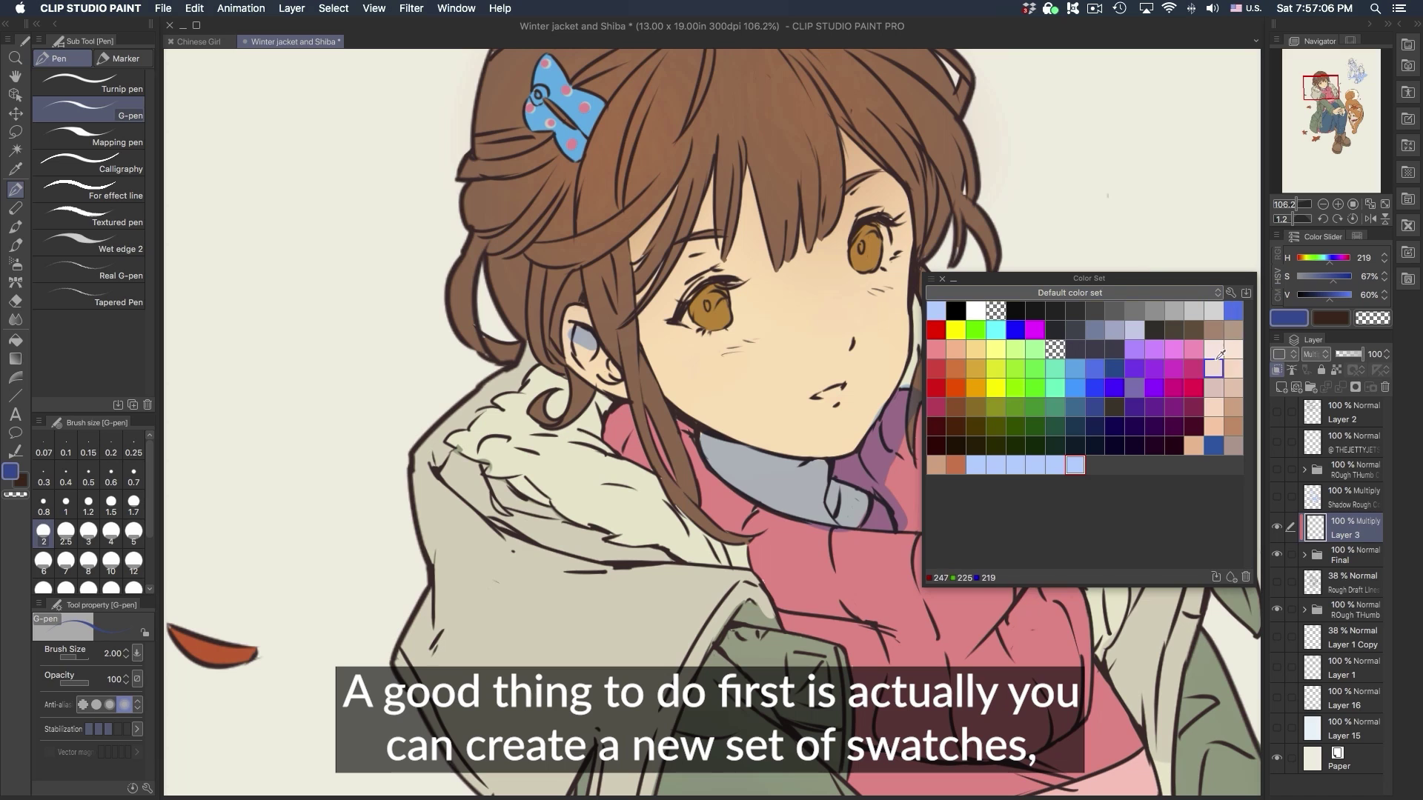
left_click(1231, 293)
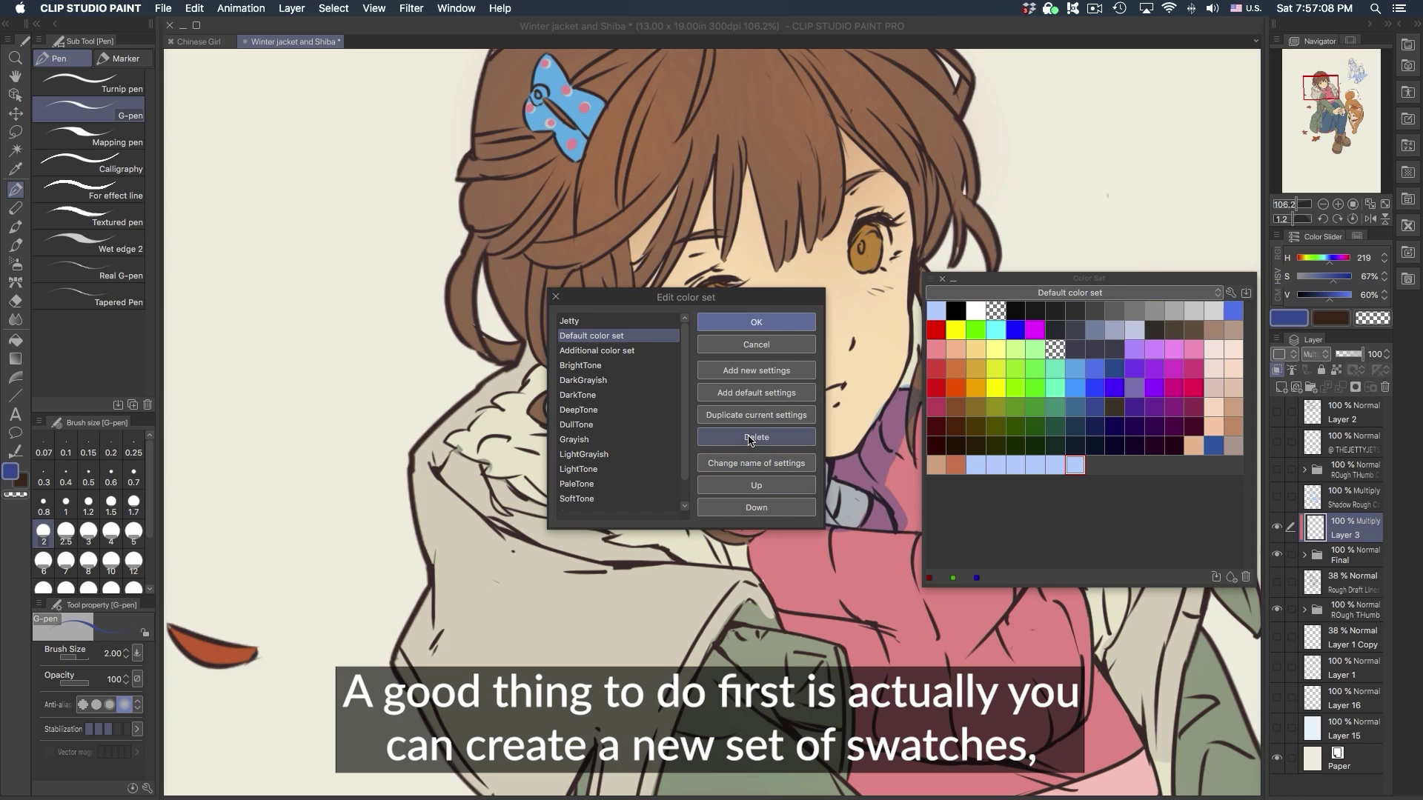
left_click(600, 324)
key("Return")
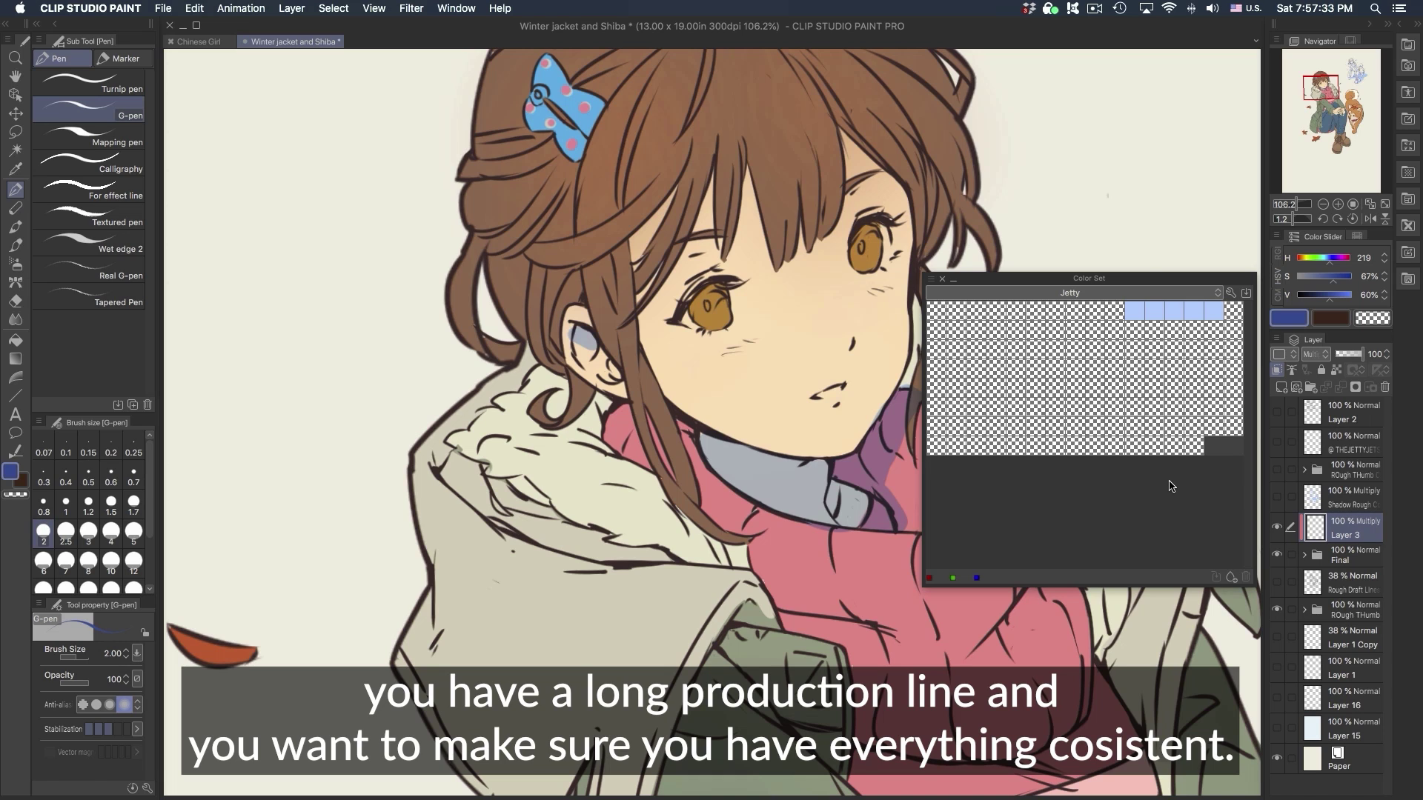
left_click(1235, 323)
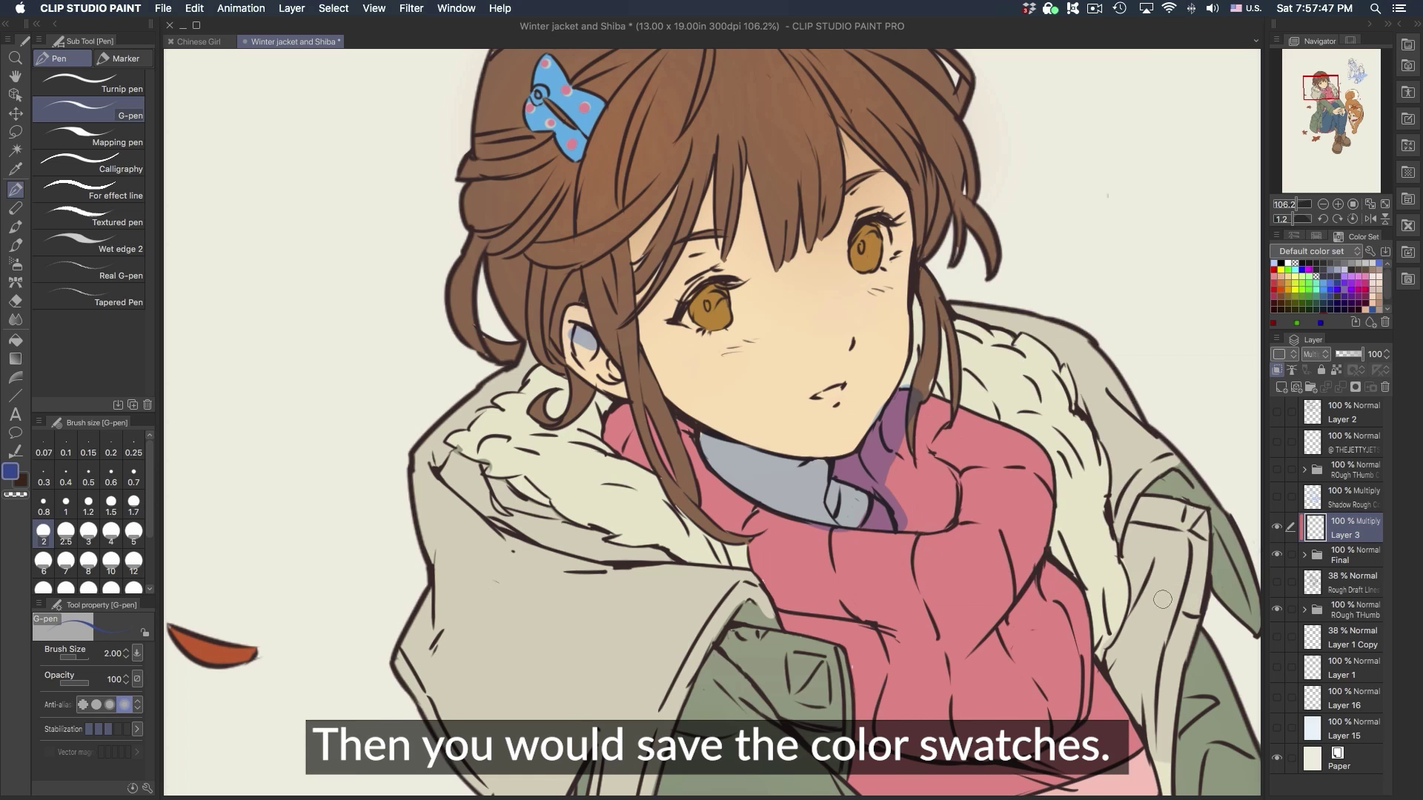
- Pick the light blue swatch from the default colour set and examine its HSV, RGB and hex values without changing them
left_click(1296, 295)
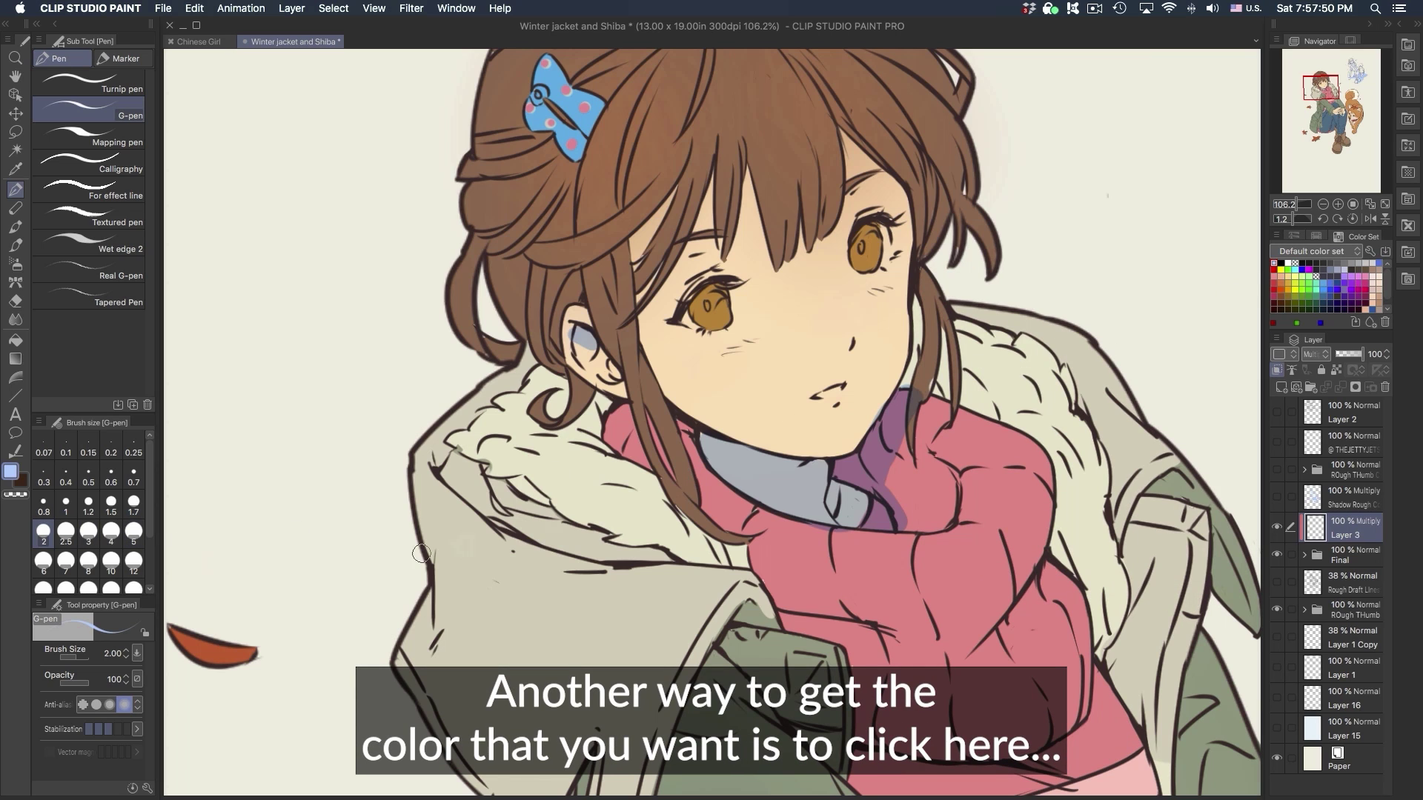
left_click(10, 471)
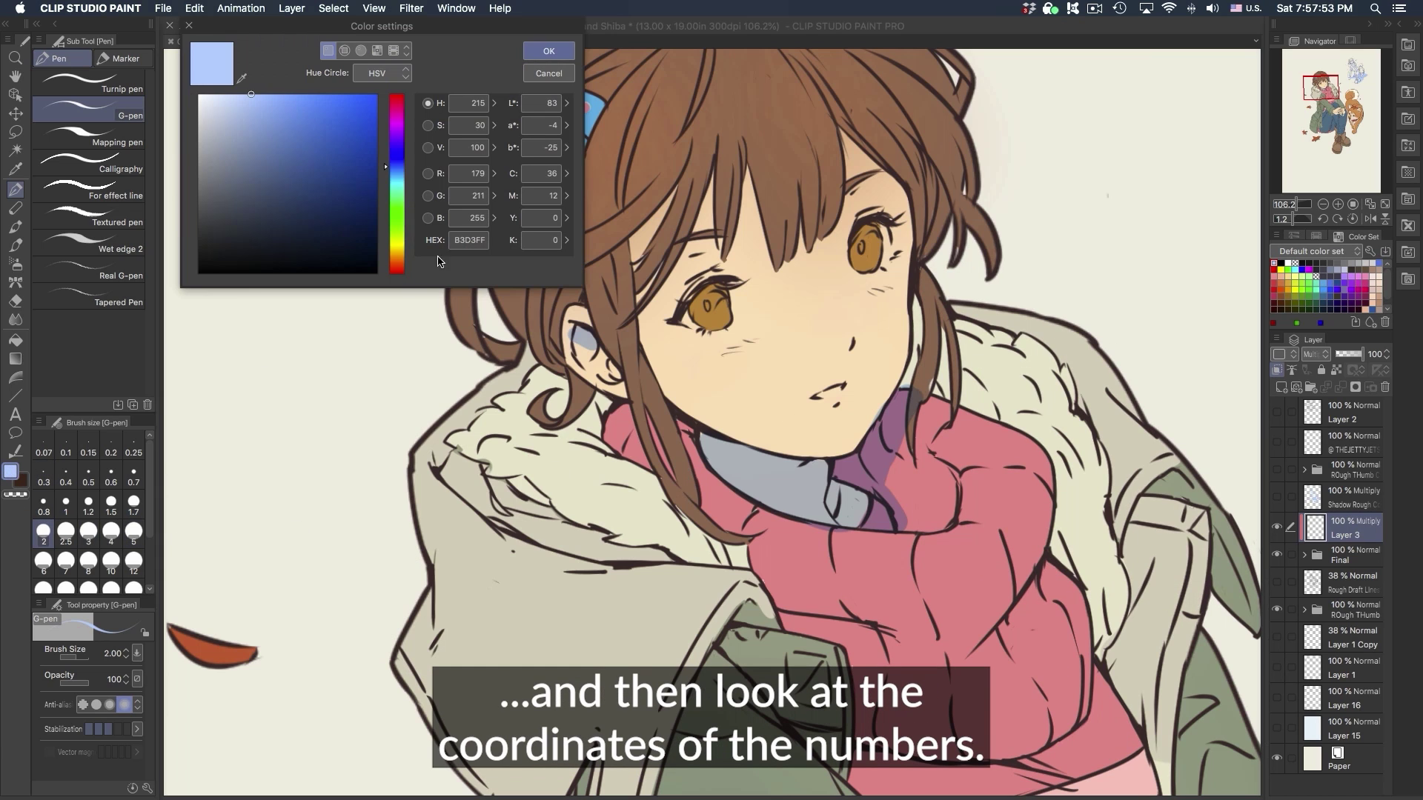
left_click(557, 79)
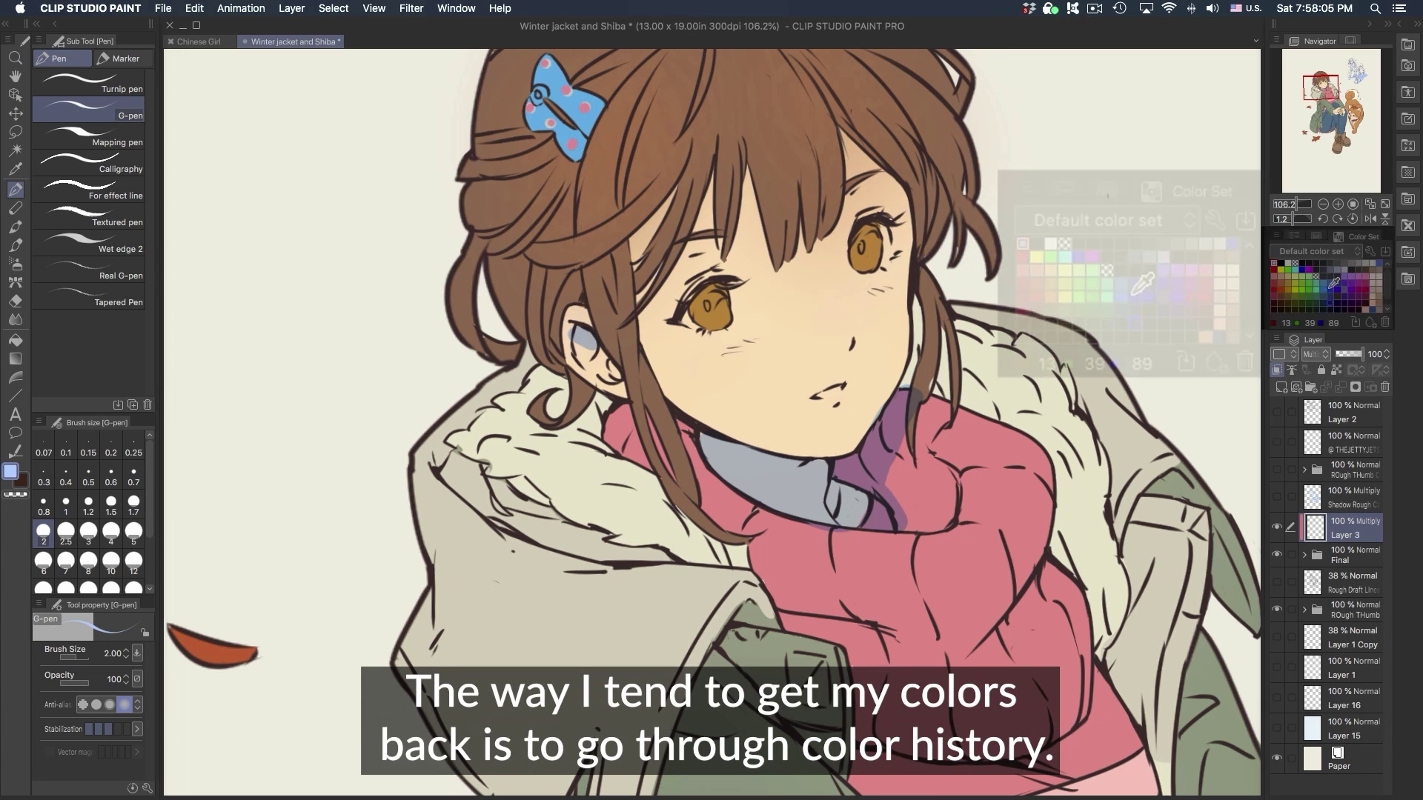
- Display the colour history and pick a recently used light blue from it as the main colour
left_click(1320, 236)
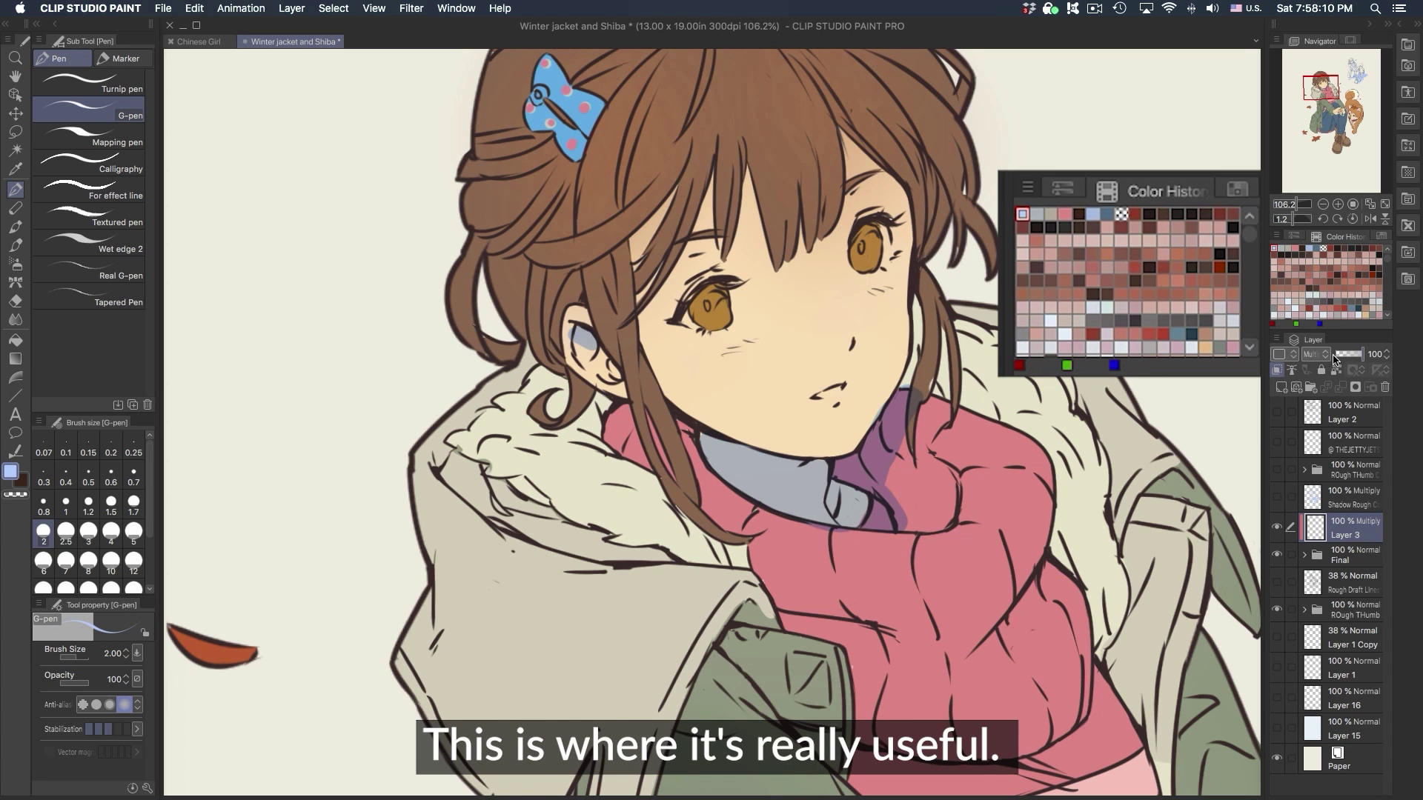
left_click(1309, 247)
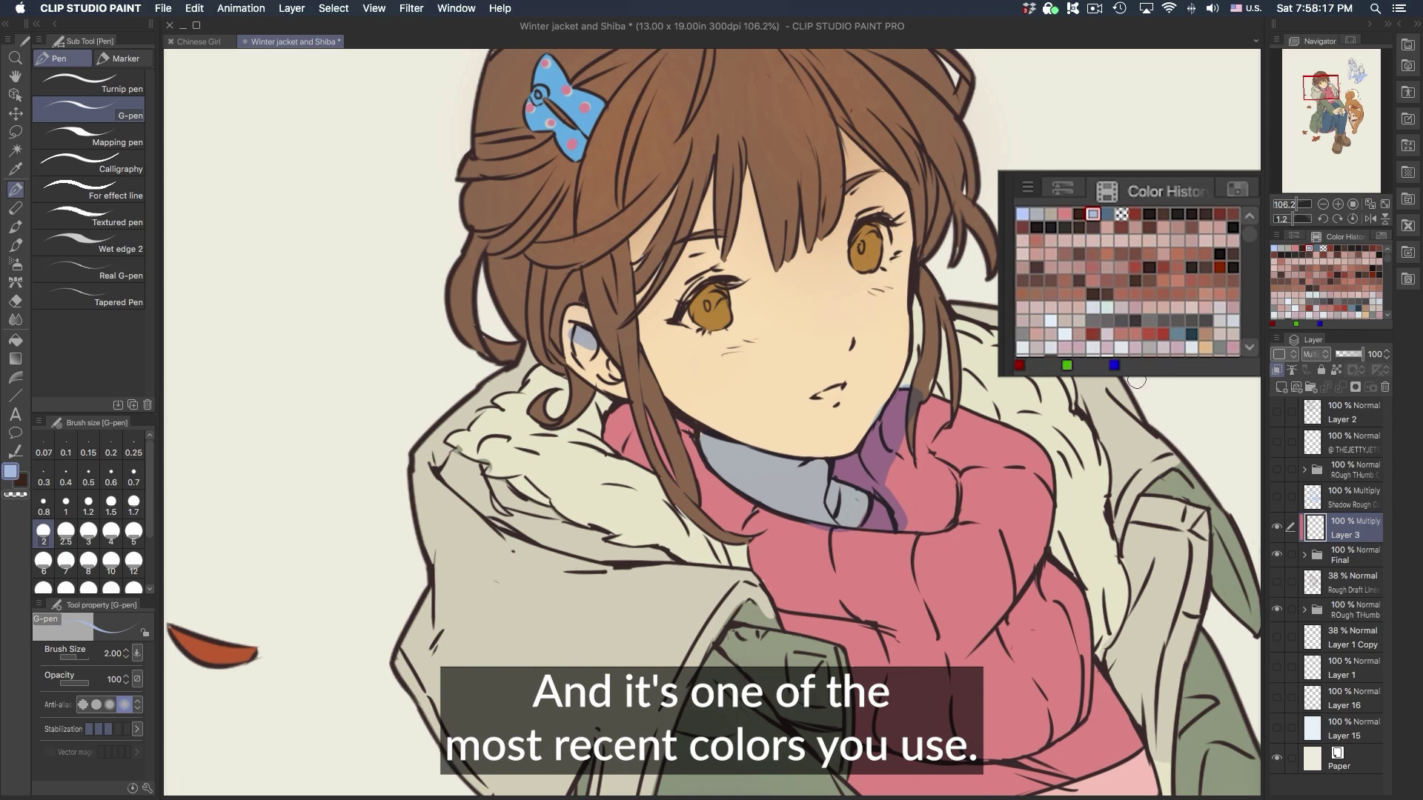
- Sample the scarf's pink and draw a test stroke, then sample a dark line colour and draw another to feed the colour history
left_click(1018, 504, "alt")
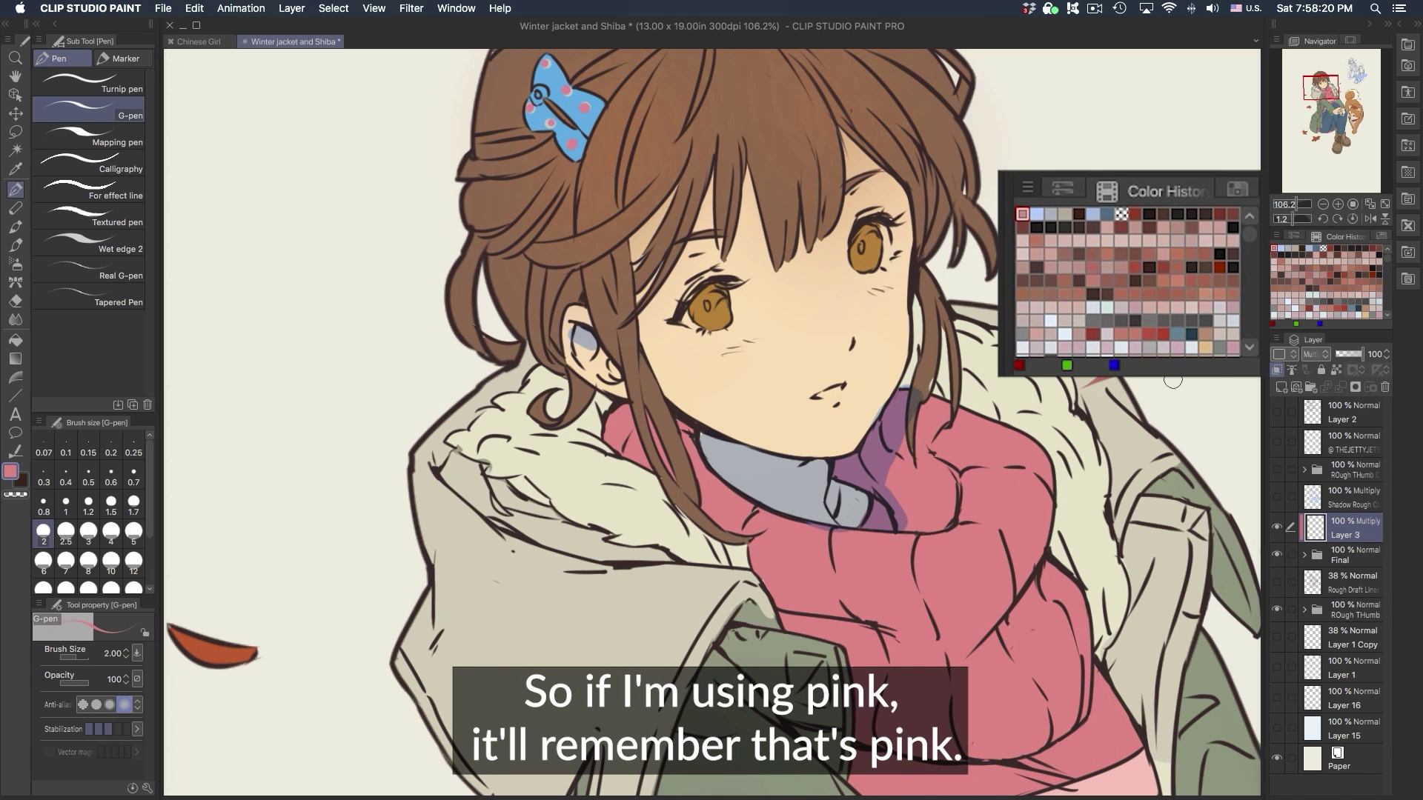
left_click_drag(1138, 429, 1044, 488)
left_click(873, 220, "alt")
left_click_drag(997, 344, 958, 409)
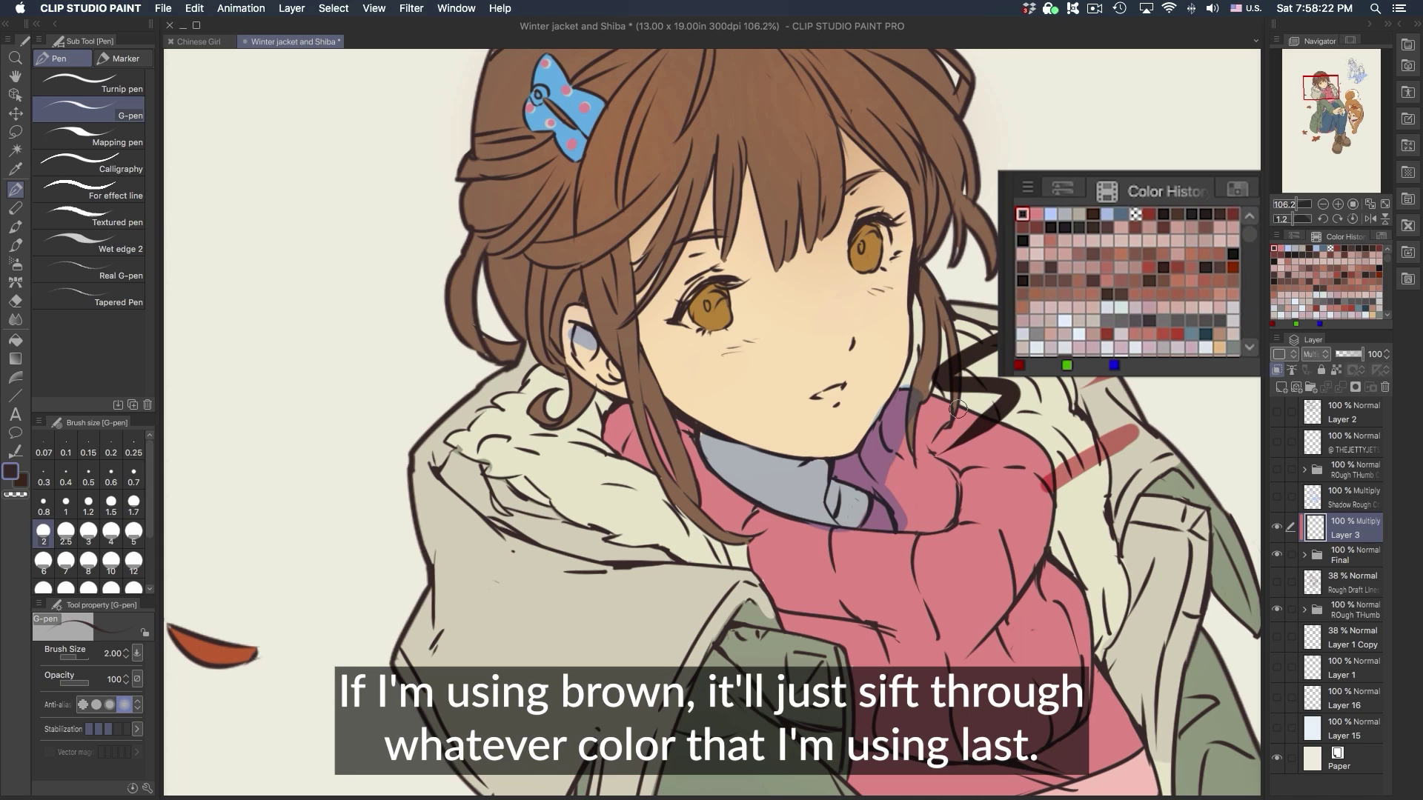
- Sample several more colours from the eye, face and grey collar to add them to the colour history
left_click(880, 268, "alt")
left_click(869, 258, "alt")
left_click(853, 345, "alt")
left_click(826, 423, "alt")
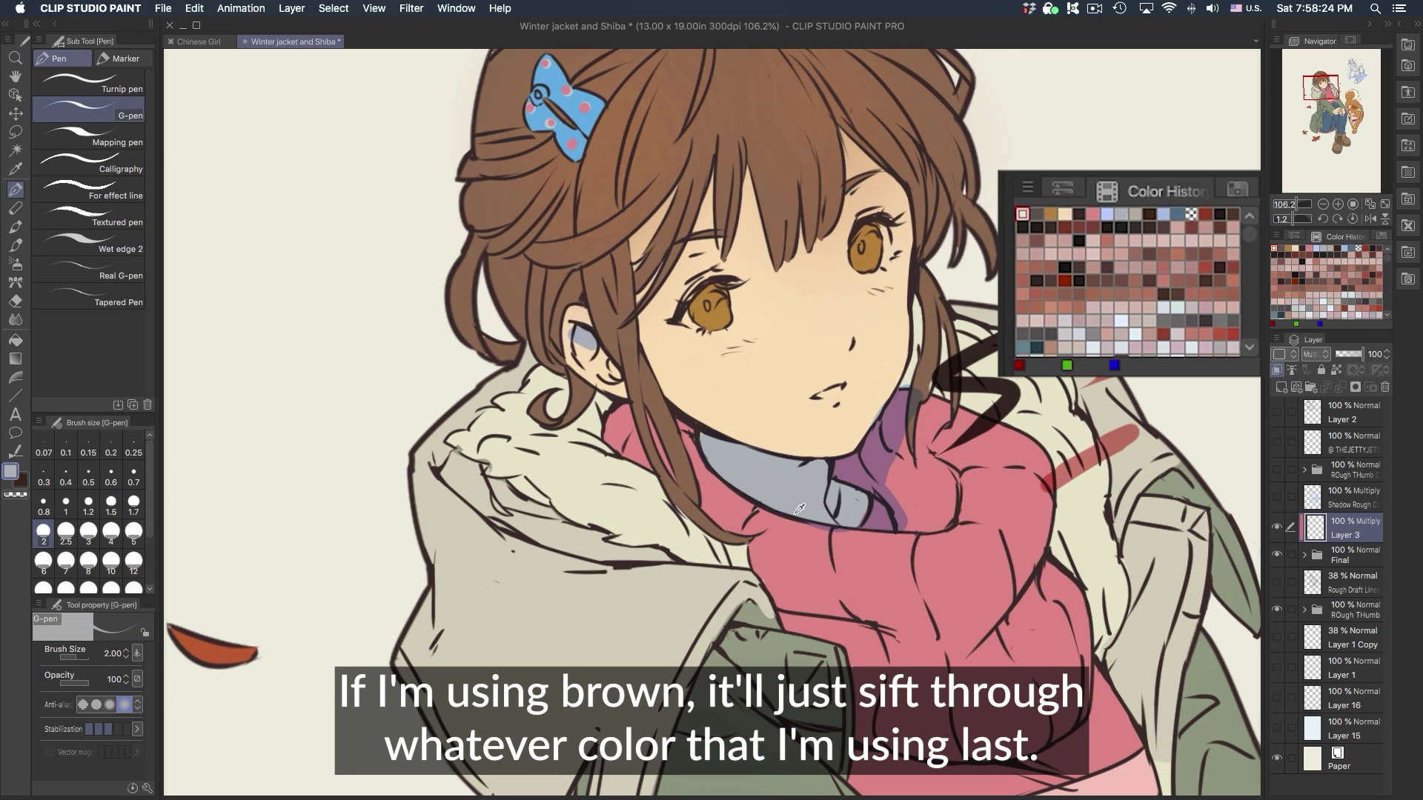
left_click(785, 481, "alt")
left_click(758, 593)
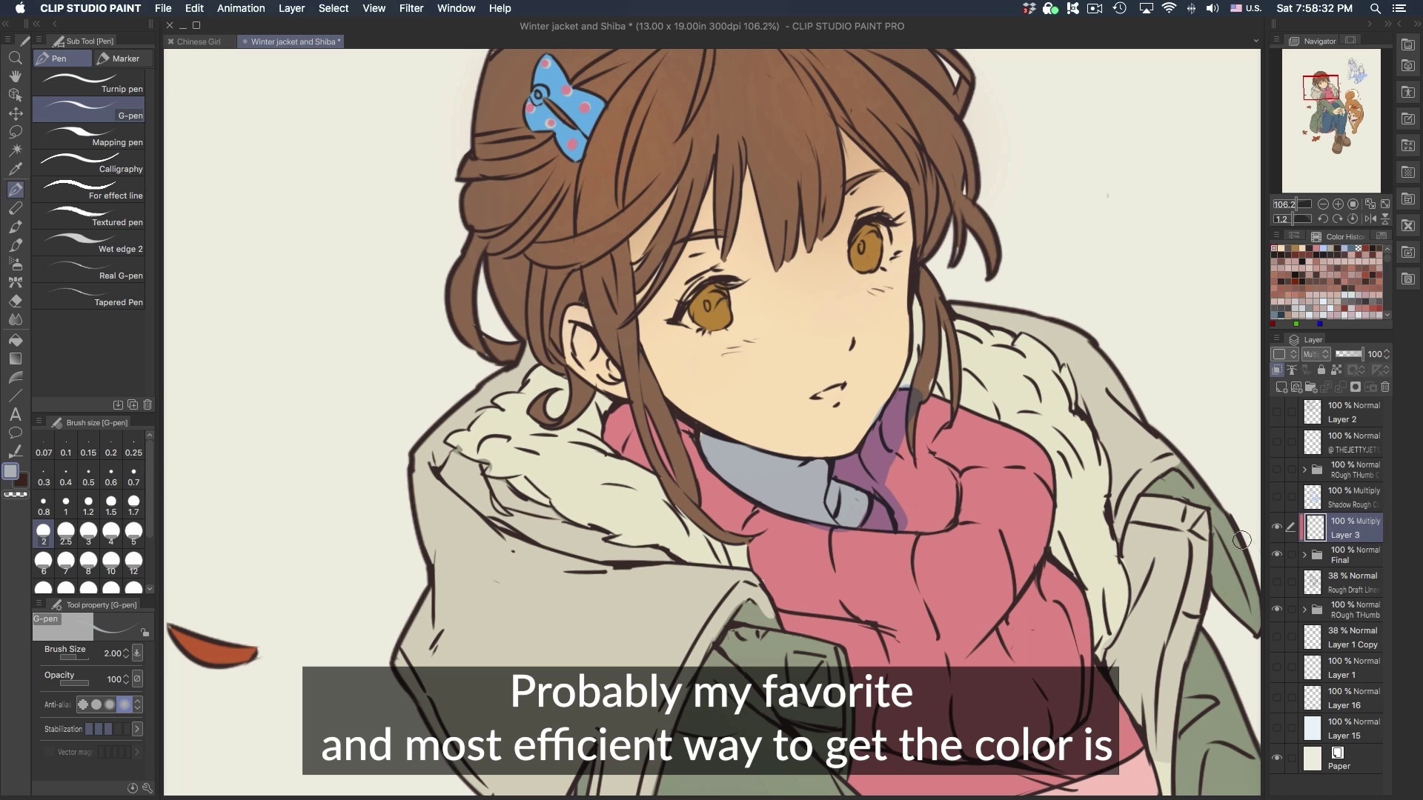
- Use the Pick up color from layer eyedropper to sample the light blue from the scarf's shadow on Layer 3
left_click_drag(1052, 551, 1023, 581)
left_click(1074, 529)
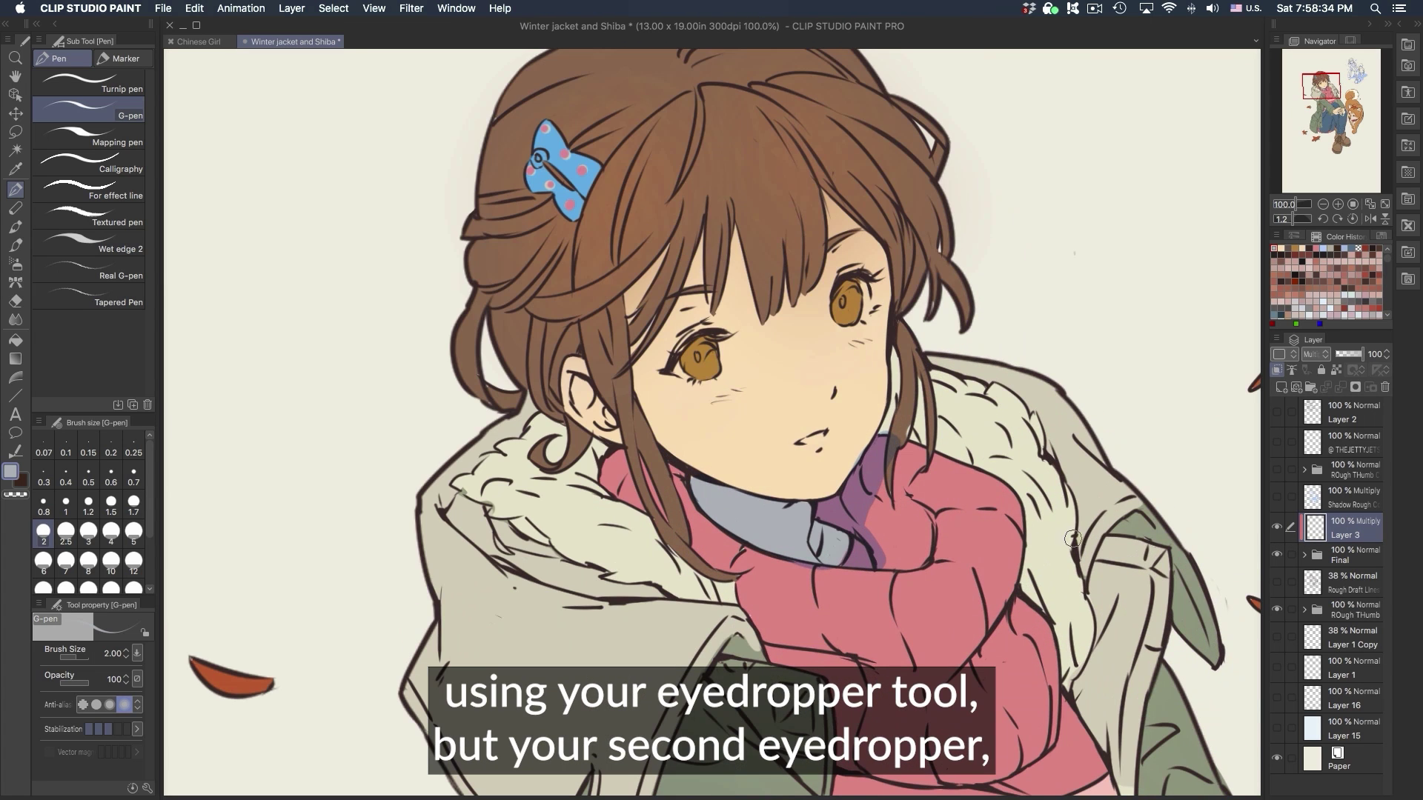
key("i")
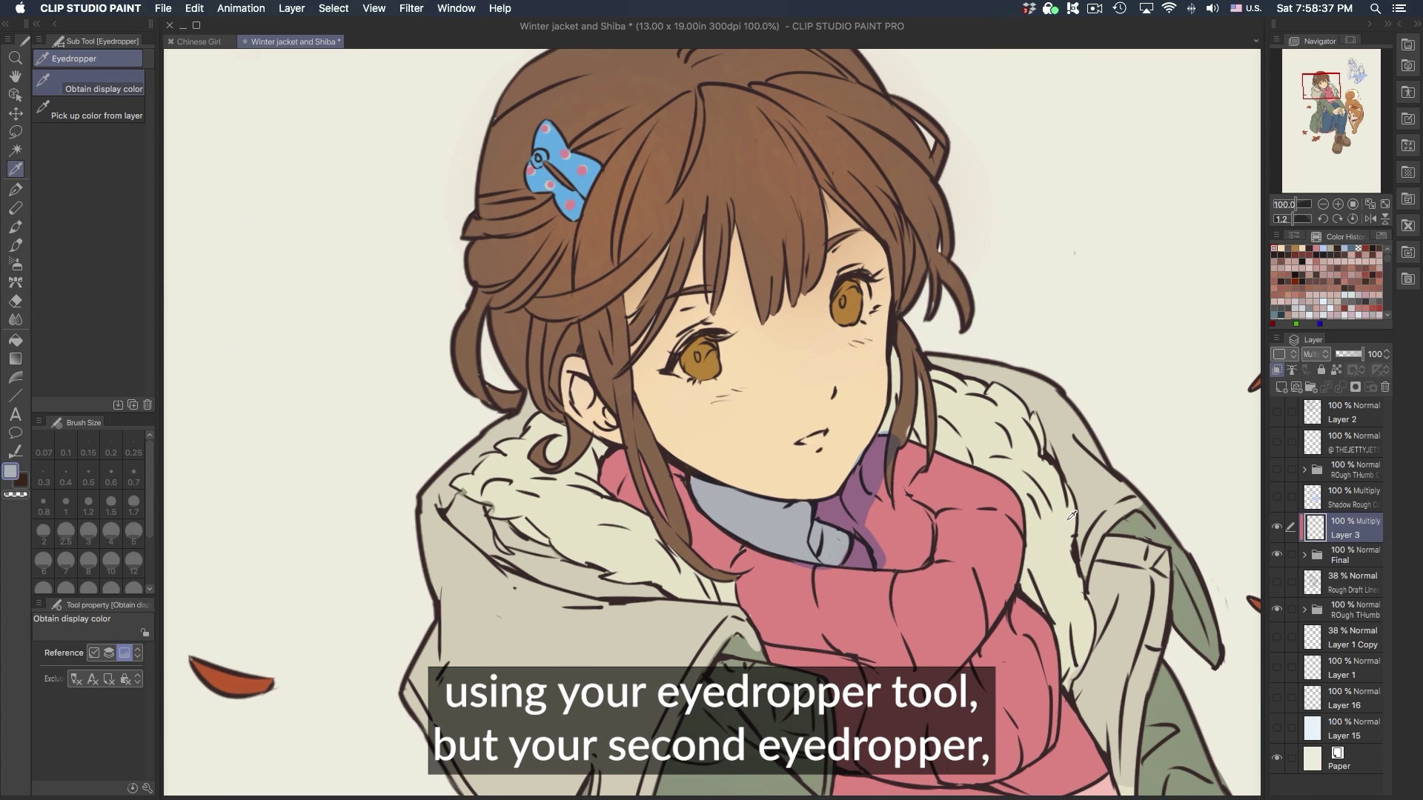
scroll(890, 481, "up", 3)
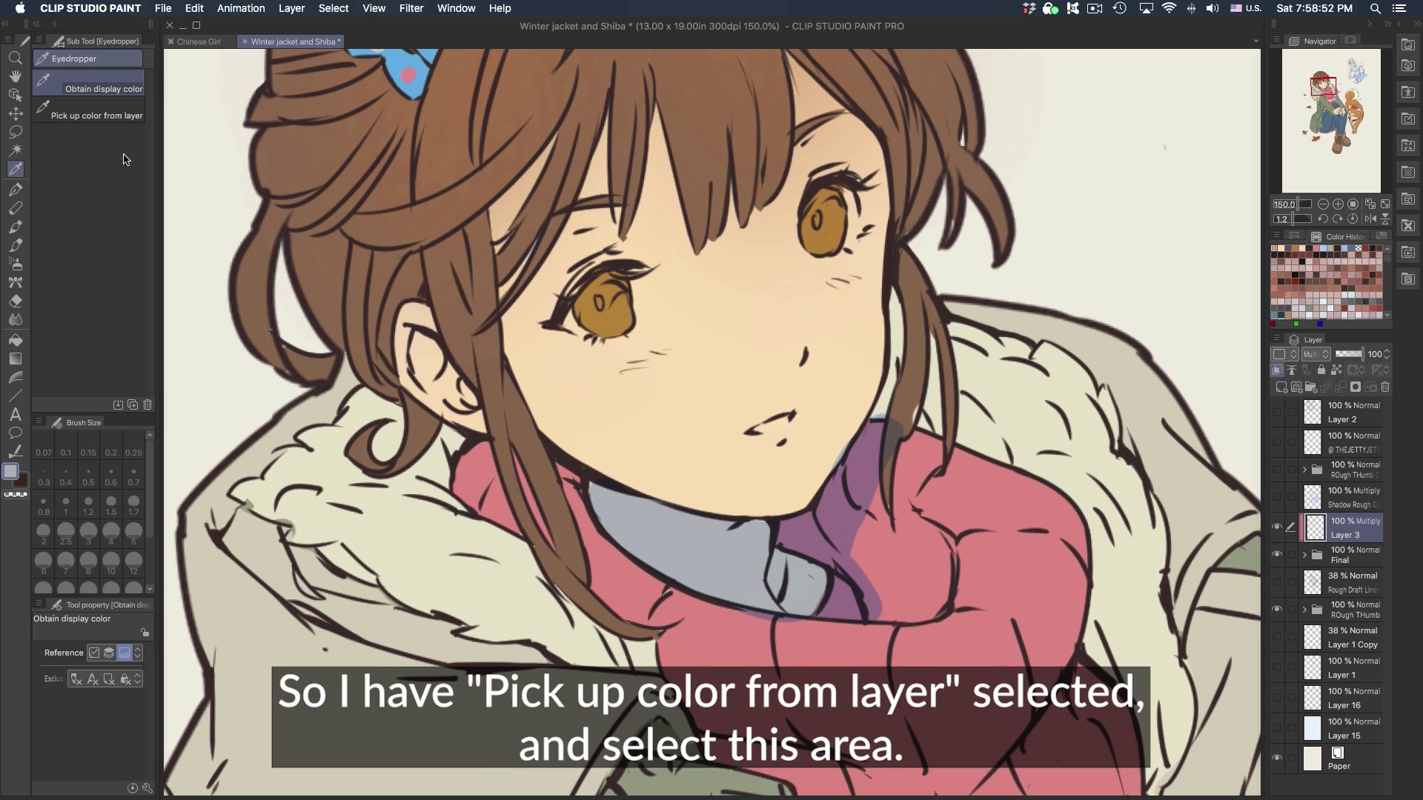
left_click(95, 112)
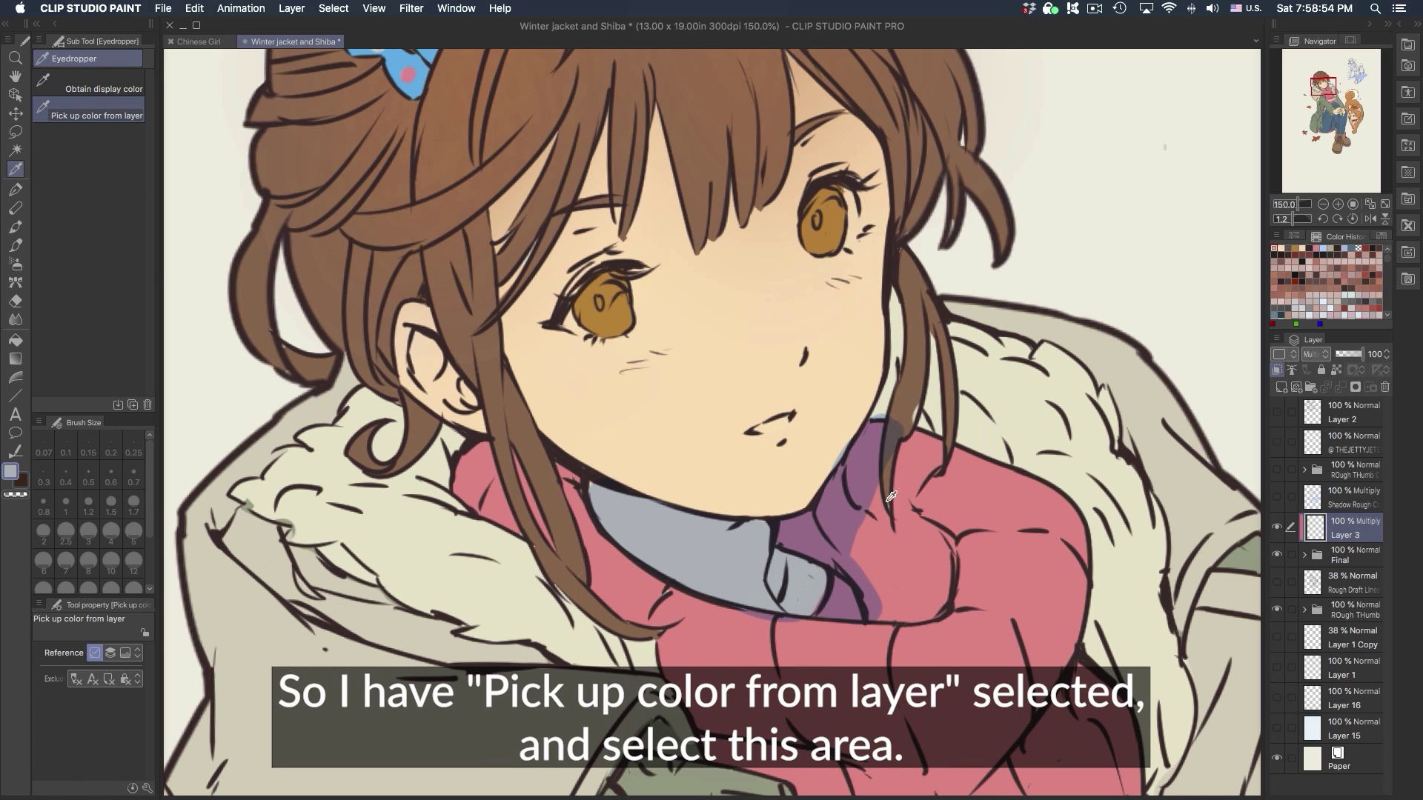
left_click(850, 520)
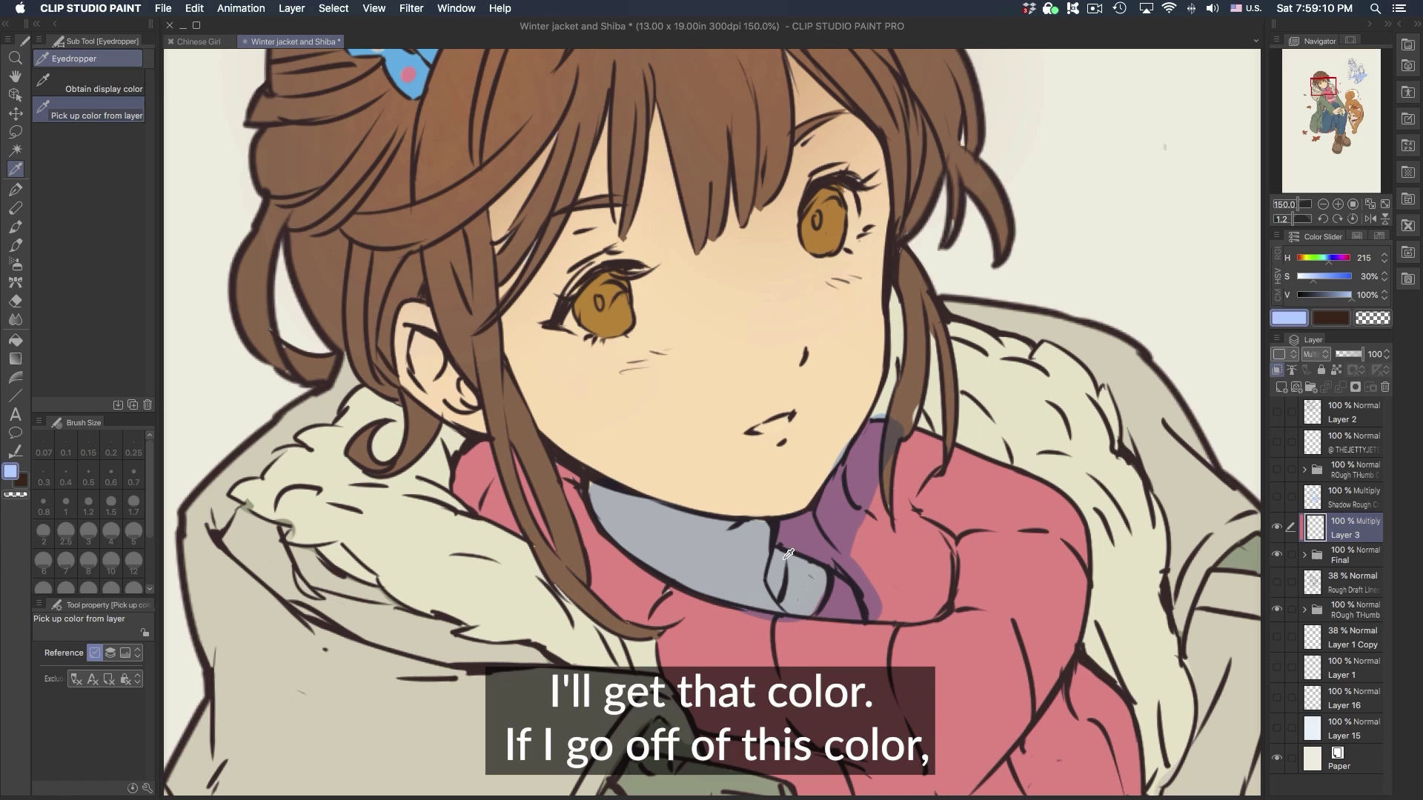
left_click(848, 528)
left_click(833, 522)
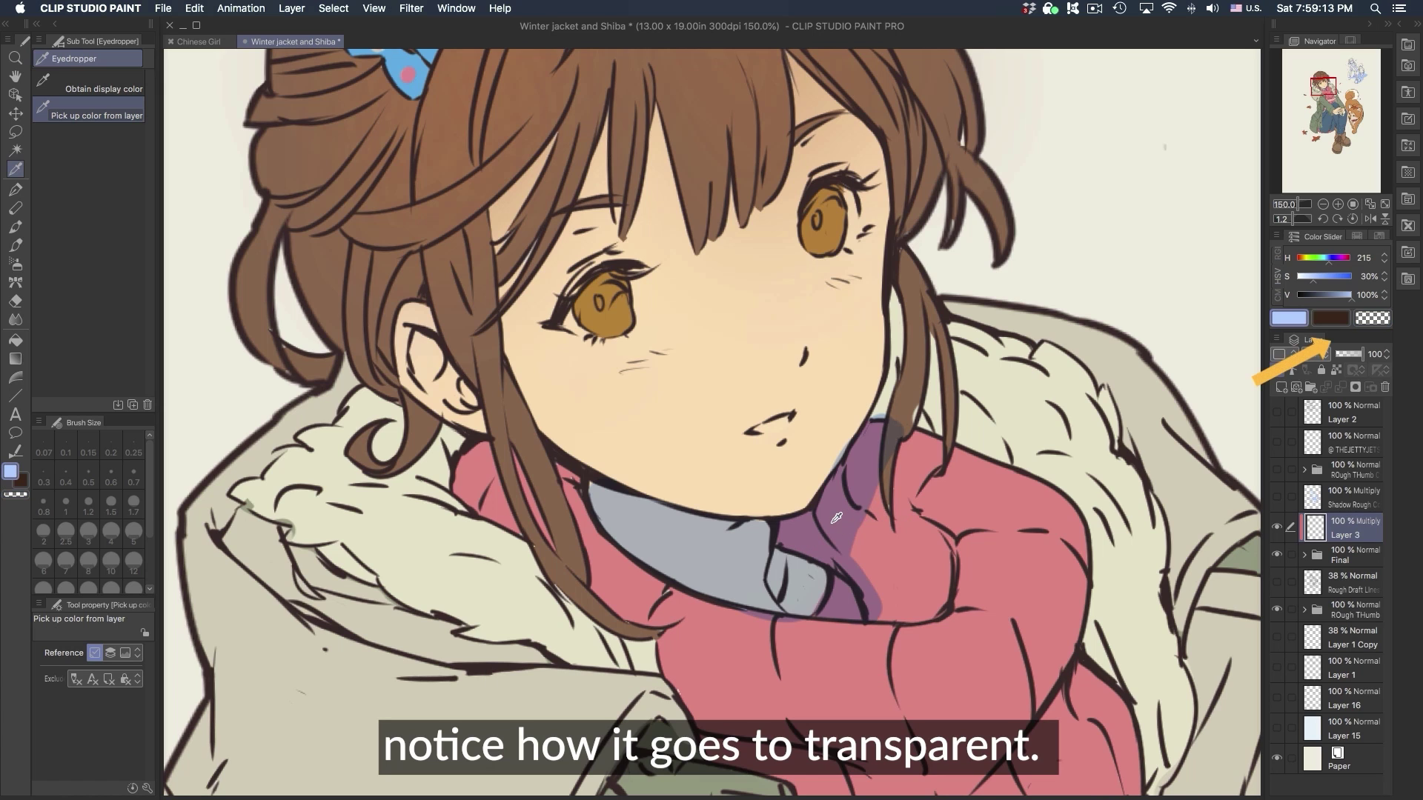
- Sample the unshaded scarf and its painted shadow alternately to compare what the layer eyedropper picks up
left_click(900, 518)
left_click(845, 518)
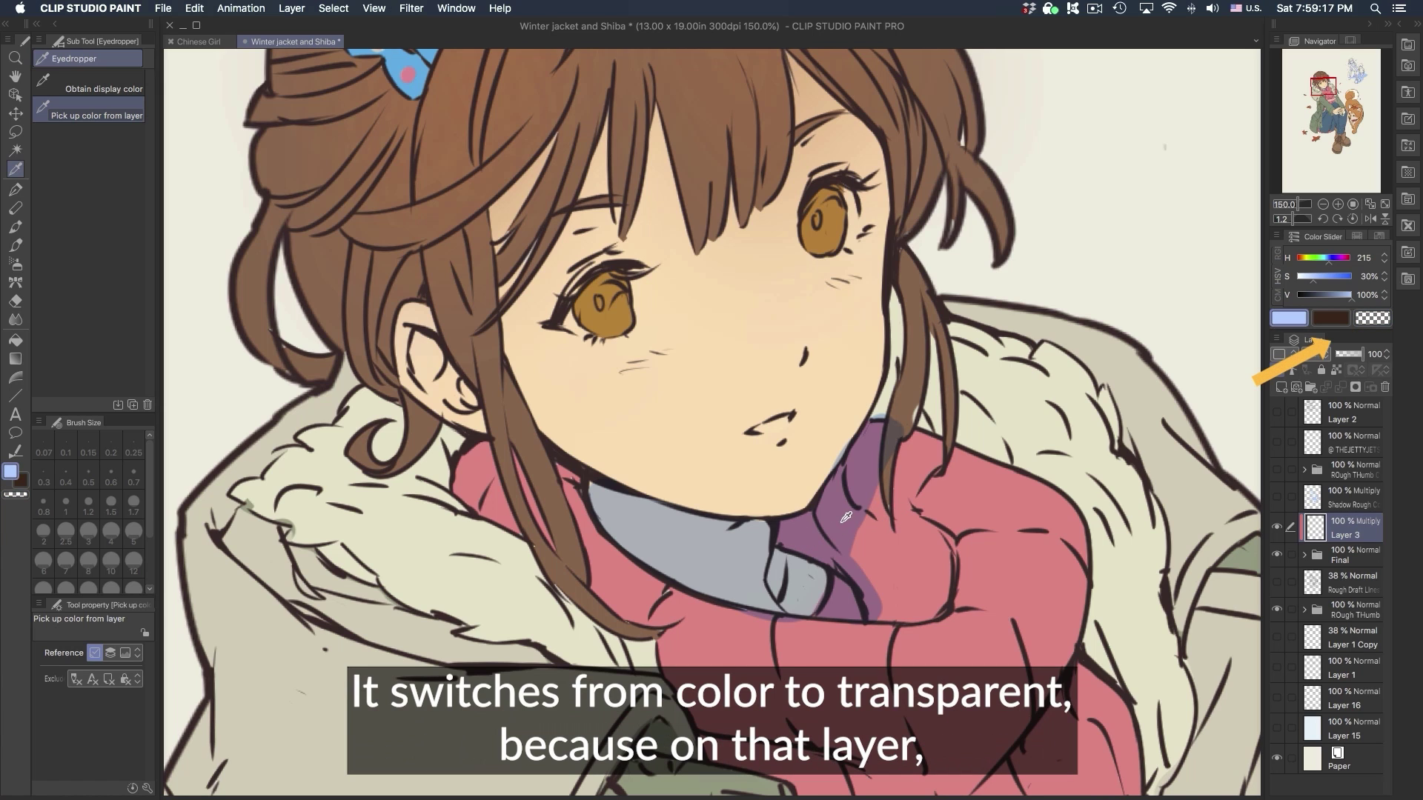
left_click(904, 522)
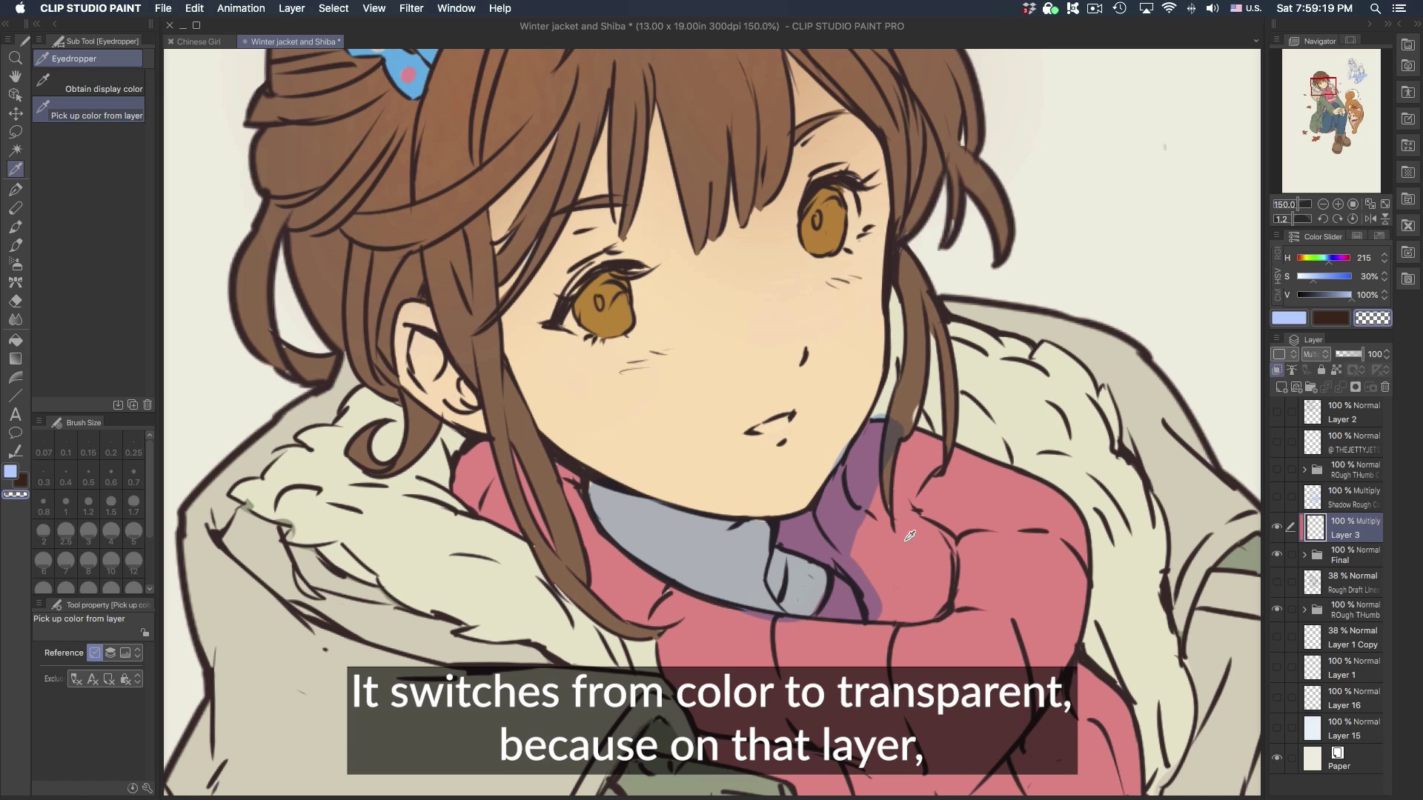
left_click(847, 516)
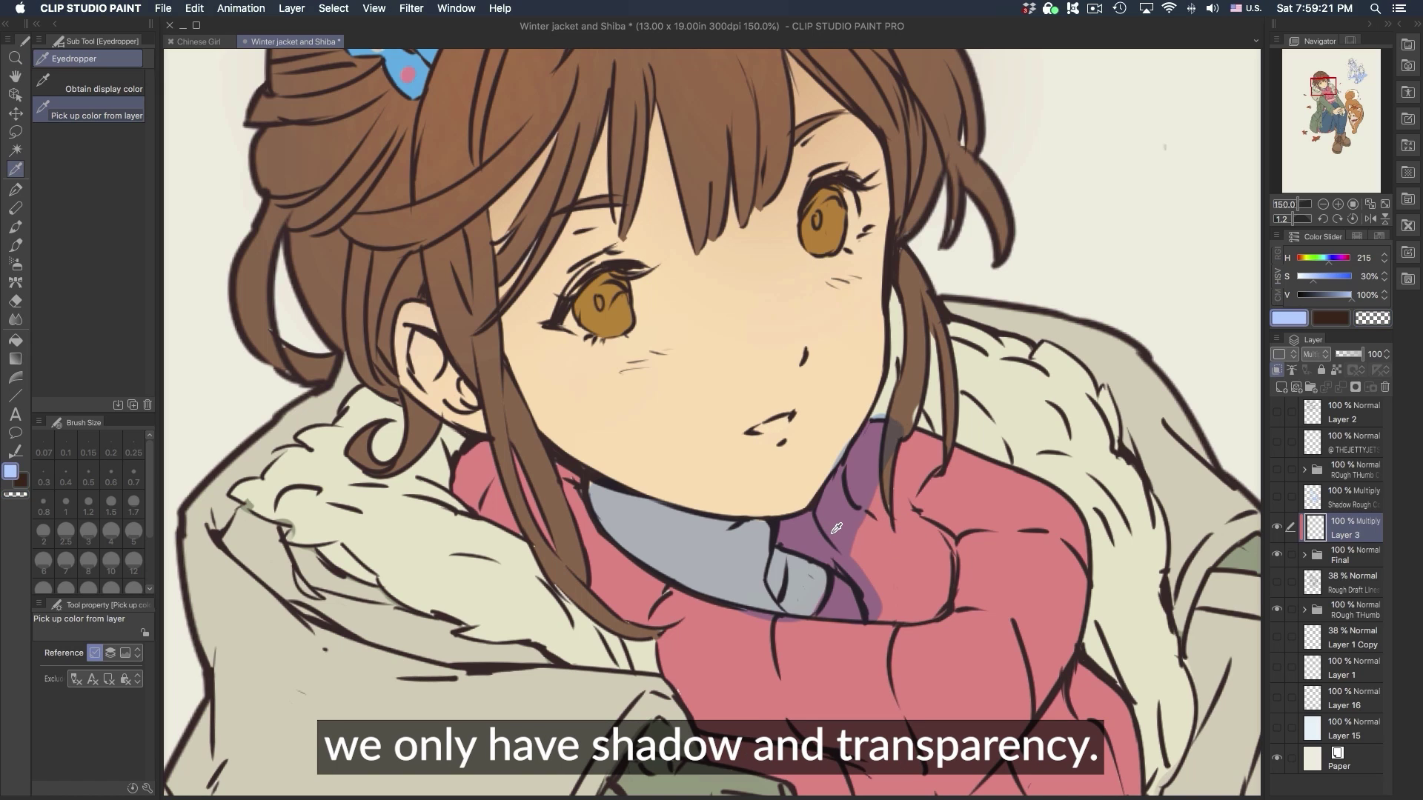
left_click(947, 539)
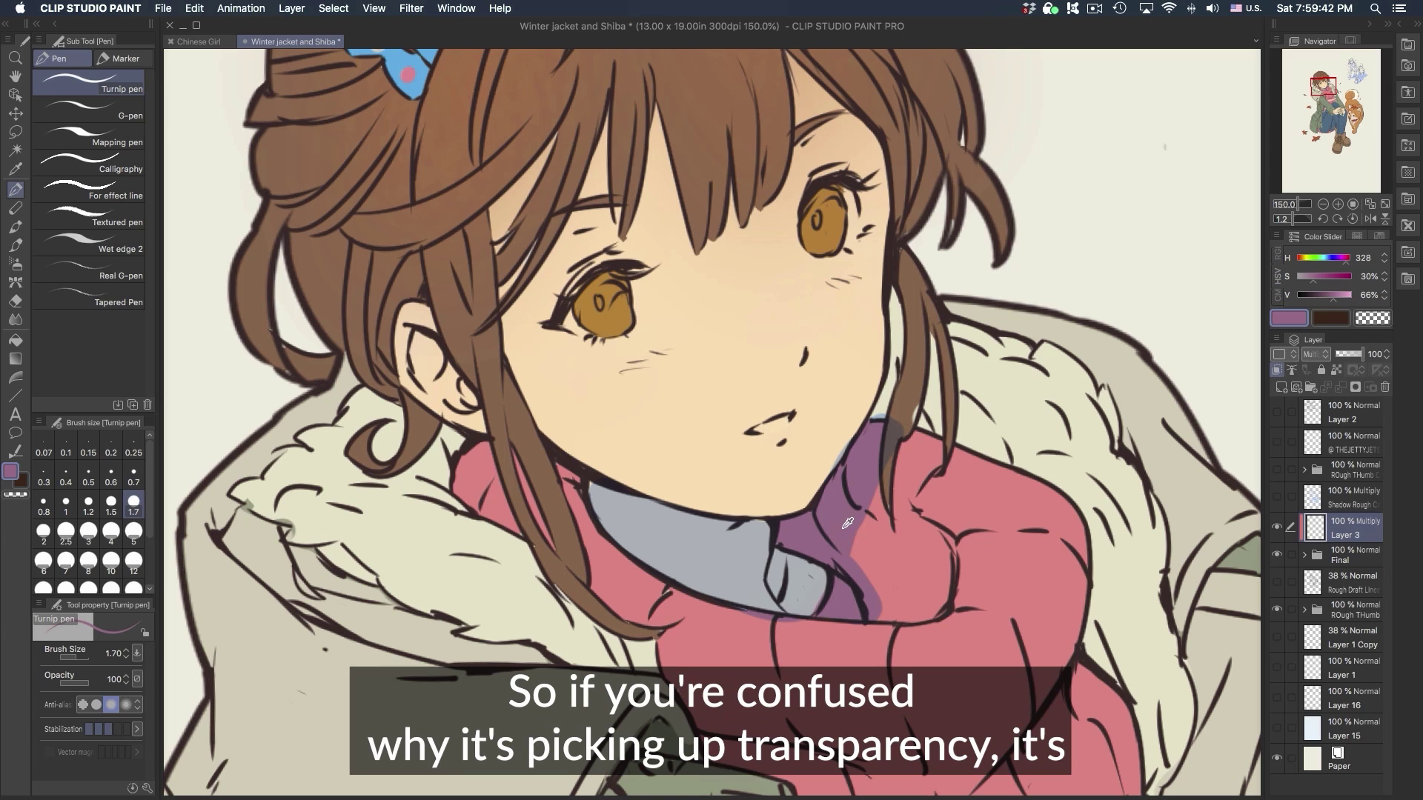
- Pick the light blue again from the scarf shadow while on the pen, and sample the unshaded scarf beside it
left_click(844, 530, "alt")
left_click(896, 535, "alt")
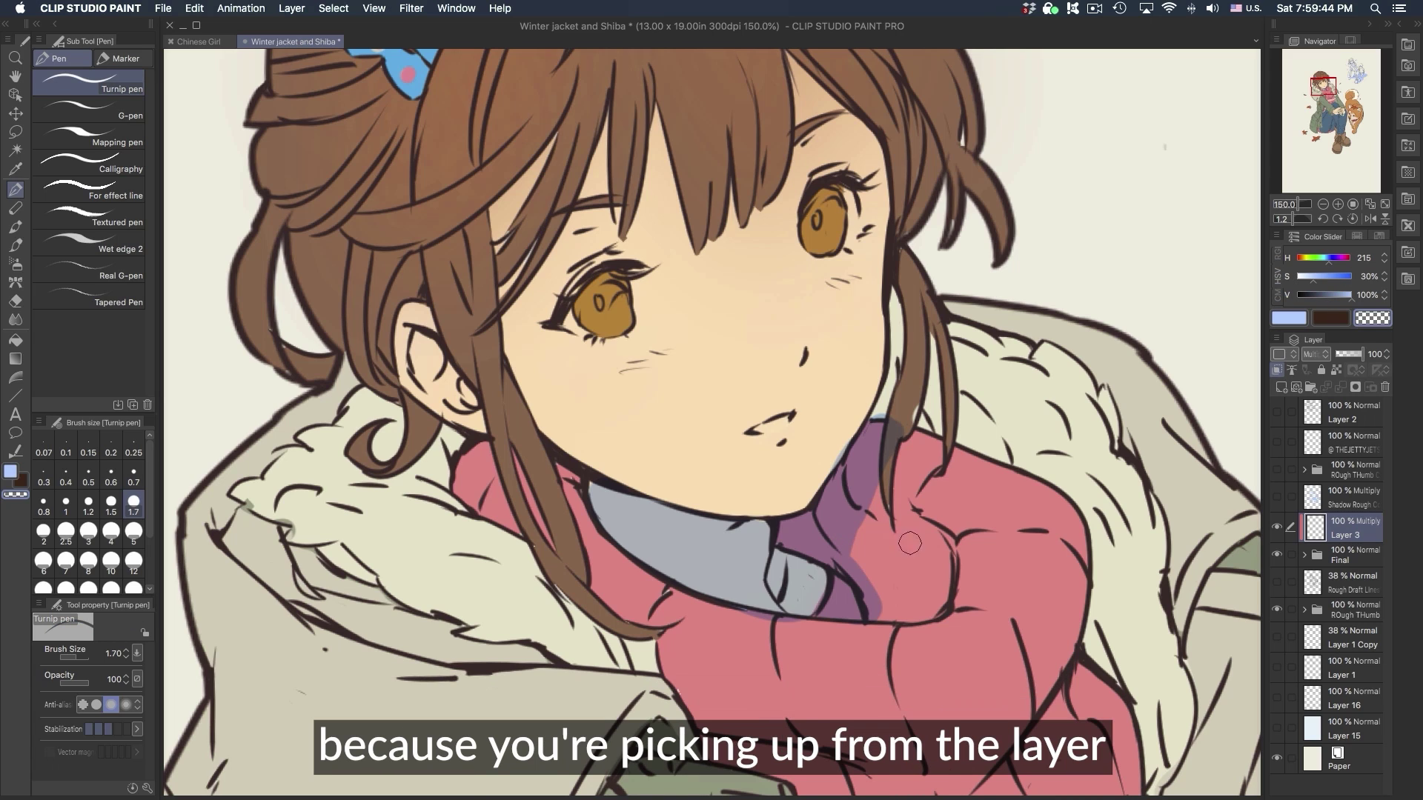
key("i")
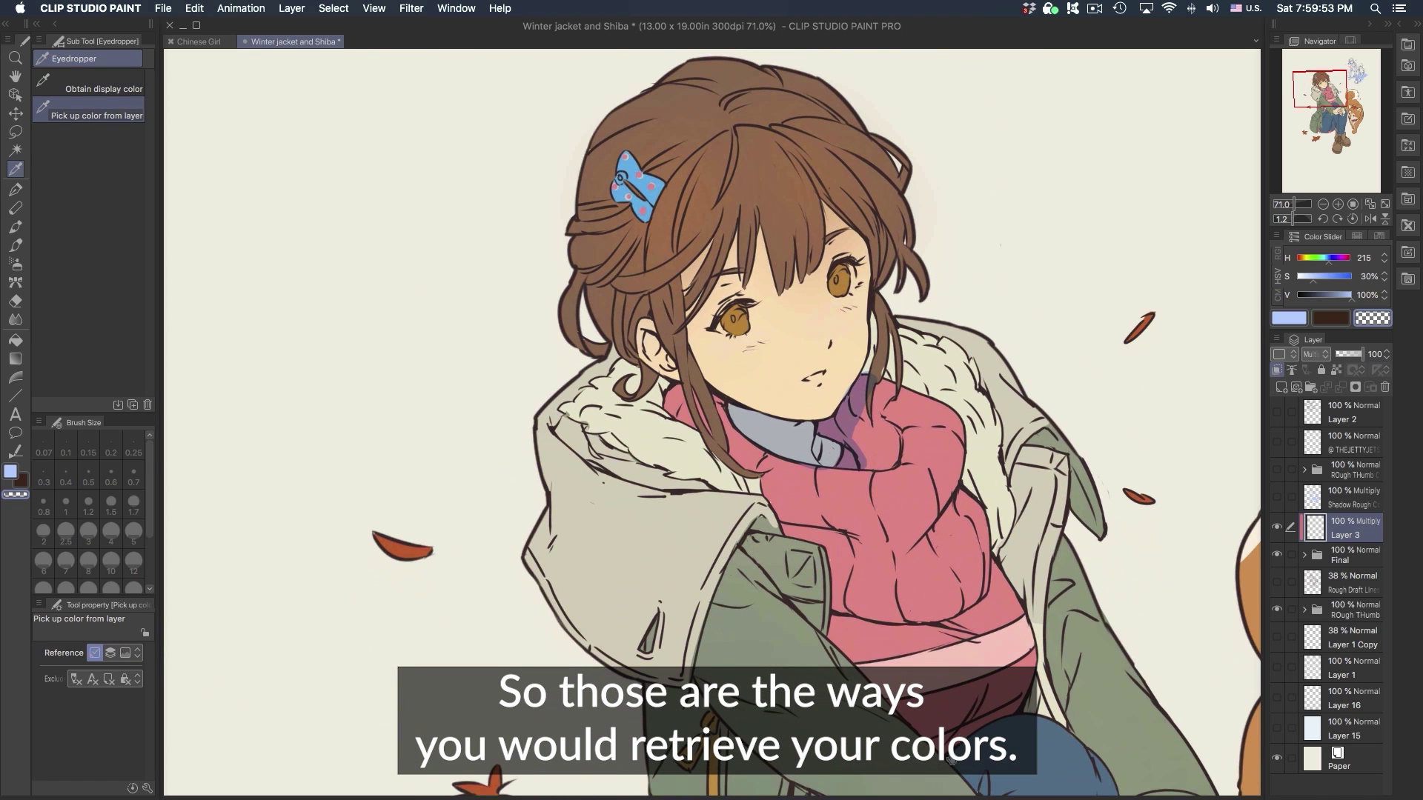
- Switch to the Turnip pen with the light blue colour and set the brush size to 3
left_click_drag(1074, 525, 854, 631)
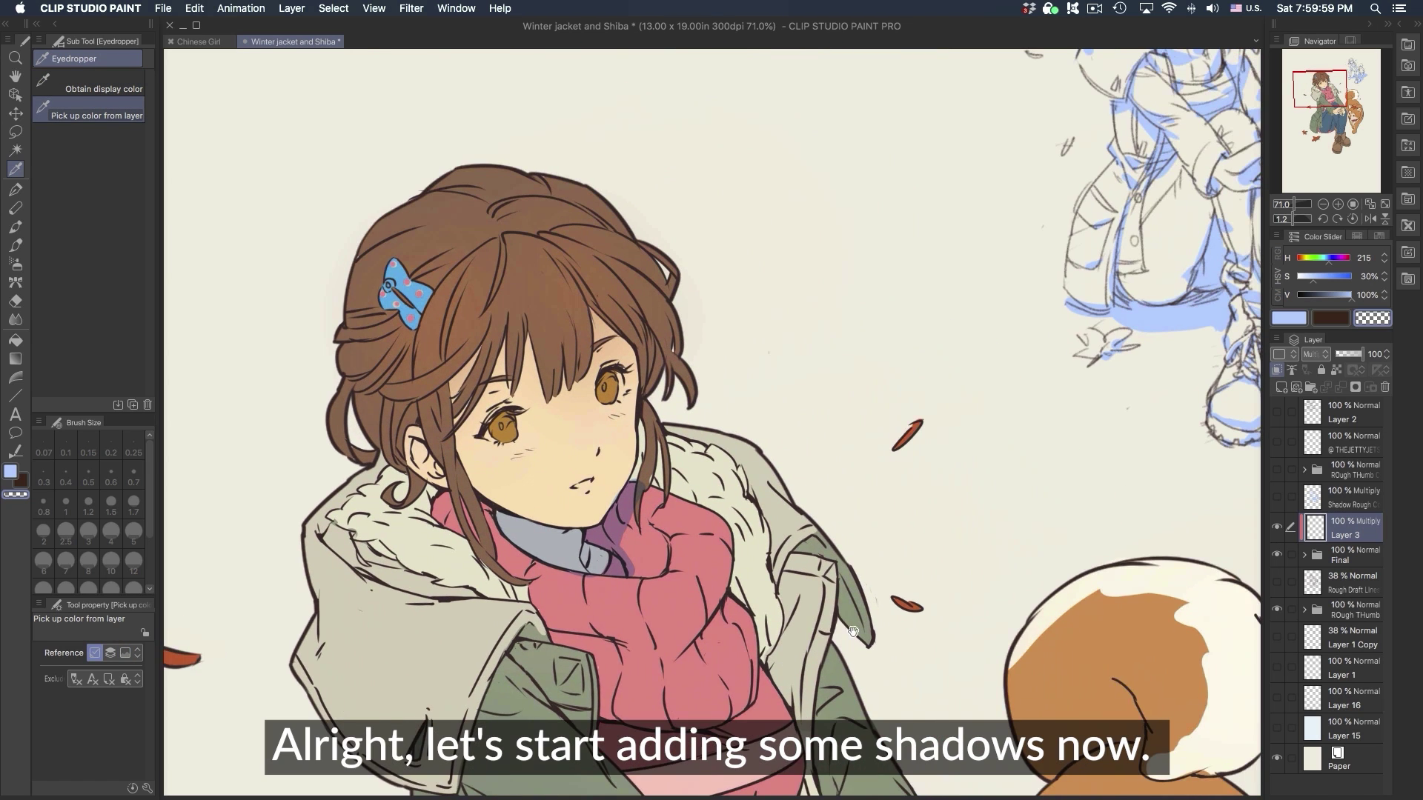
left_click_drag(854, 571, 840, 630)
key("p")
left_click_drag(688, 581, 796, 578)
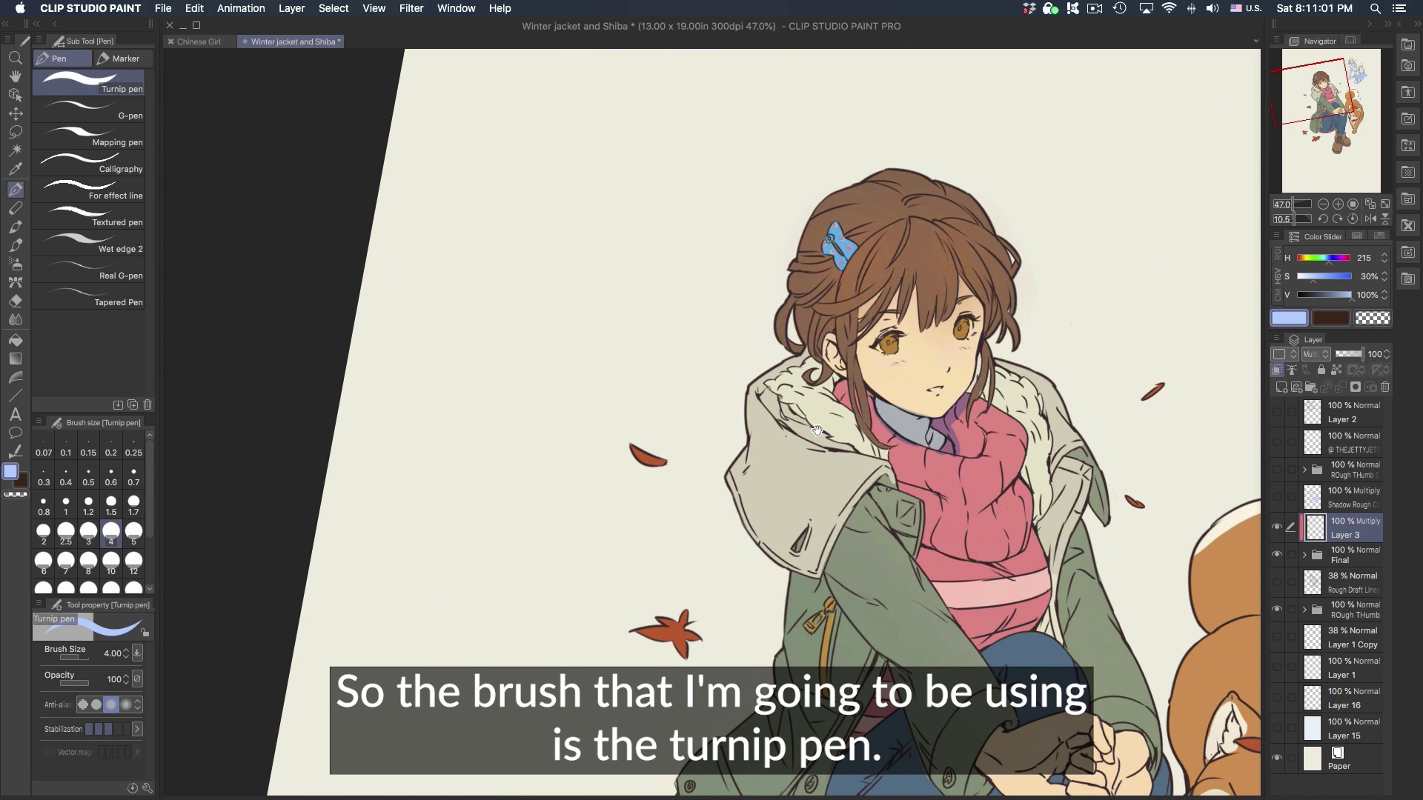
left_click_drag(1012, 413, 1018, 485)
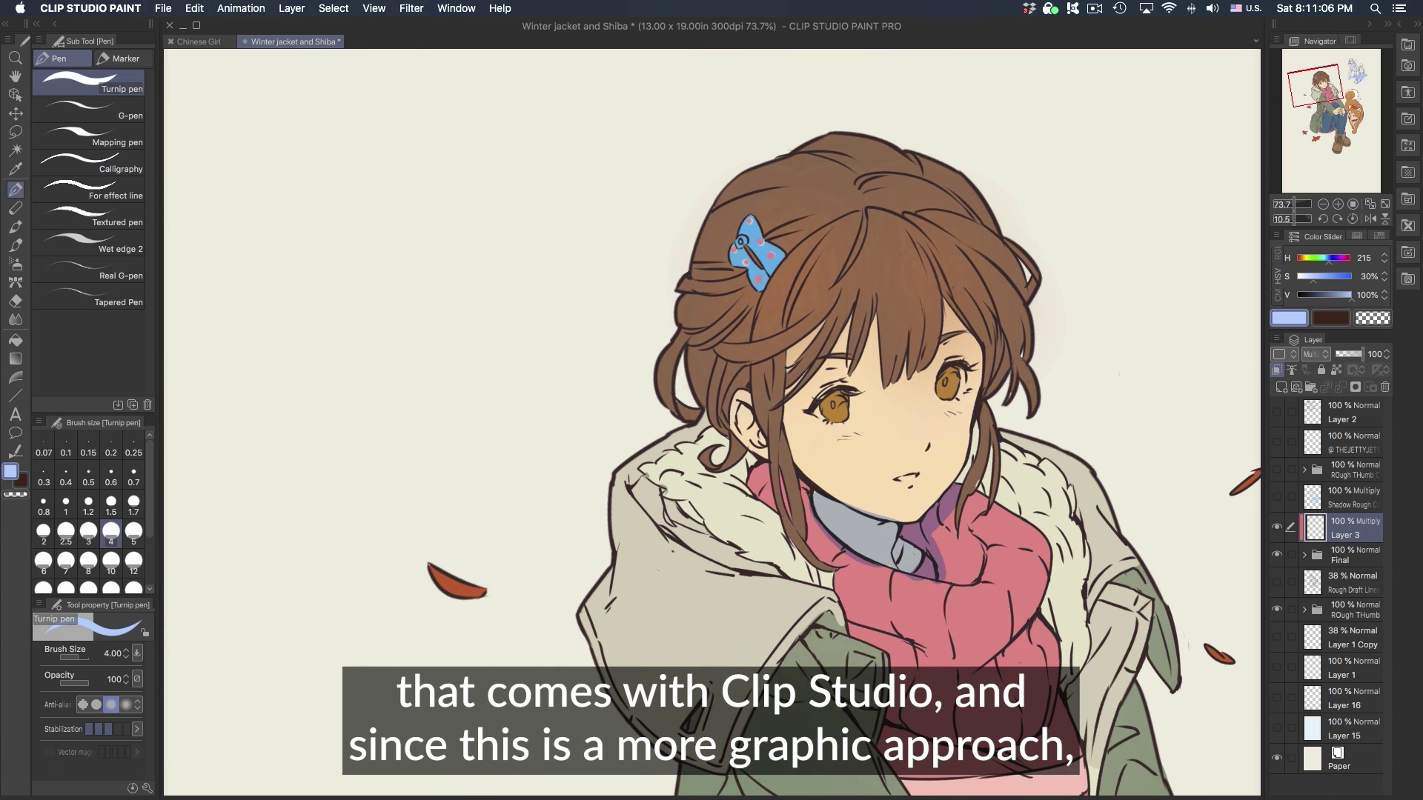
key("[")
key("[")
key("]")
- Paint light blue shadows behind the ear, beside the far cheek, and in the hair pockets at the parting, crown and hair clip
mouse_move(748, 366)
left_mouse_down()
mouse_move(733, 397)
mouse_move(746, 373)
mouse_move(773, 380)
mouse_move(714, 392)
mouse_move(690, 367)
mouse_move(721, 430)
mouse_move(711, 411)
mouse_move(730, 426)
mouse_move(809, 376)
mouse_move(691, 375)
mouse_move(690, 418)
left_mouse_up()
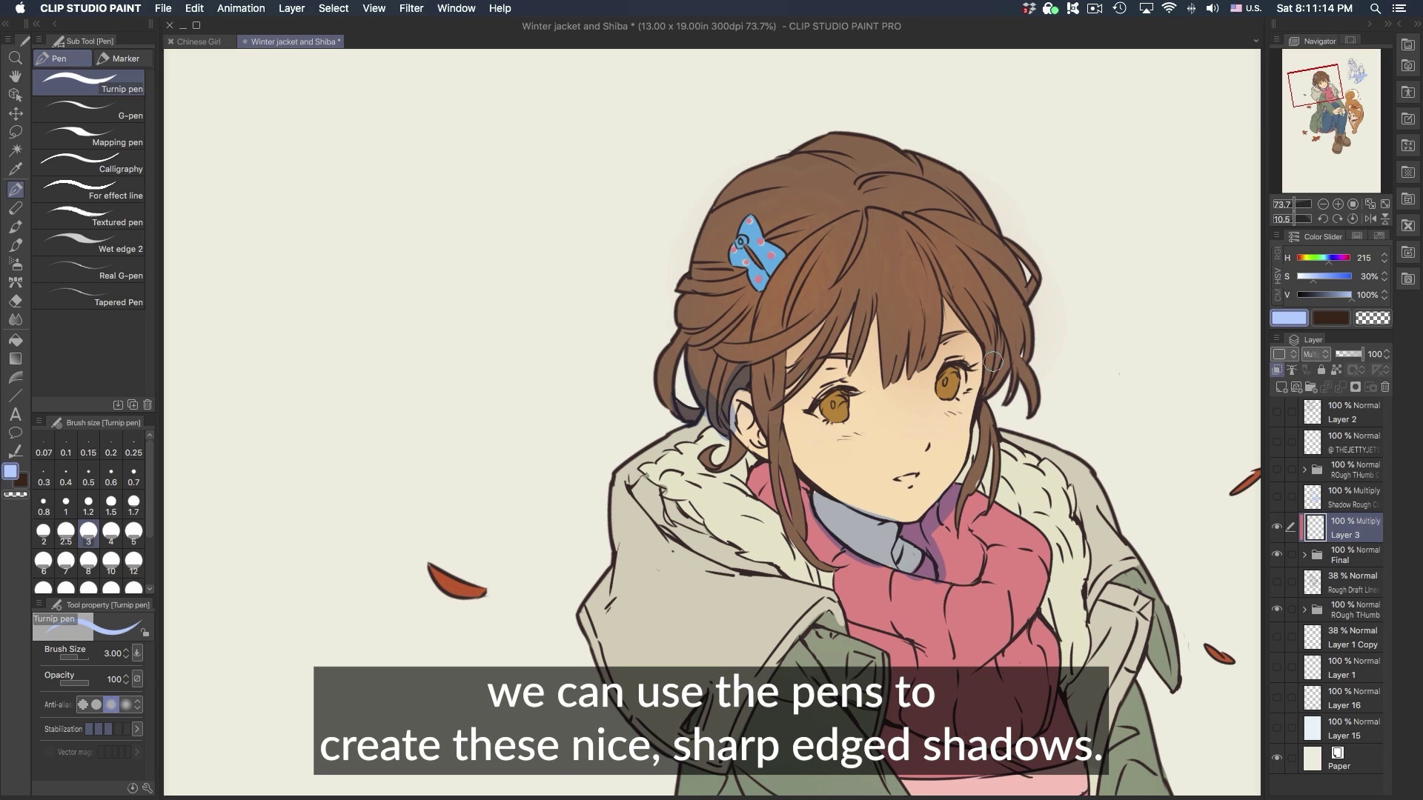
left_click_drag(988, 389, 960, 485)
left_click_drag(873, 216, 928, 264)
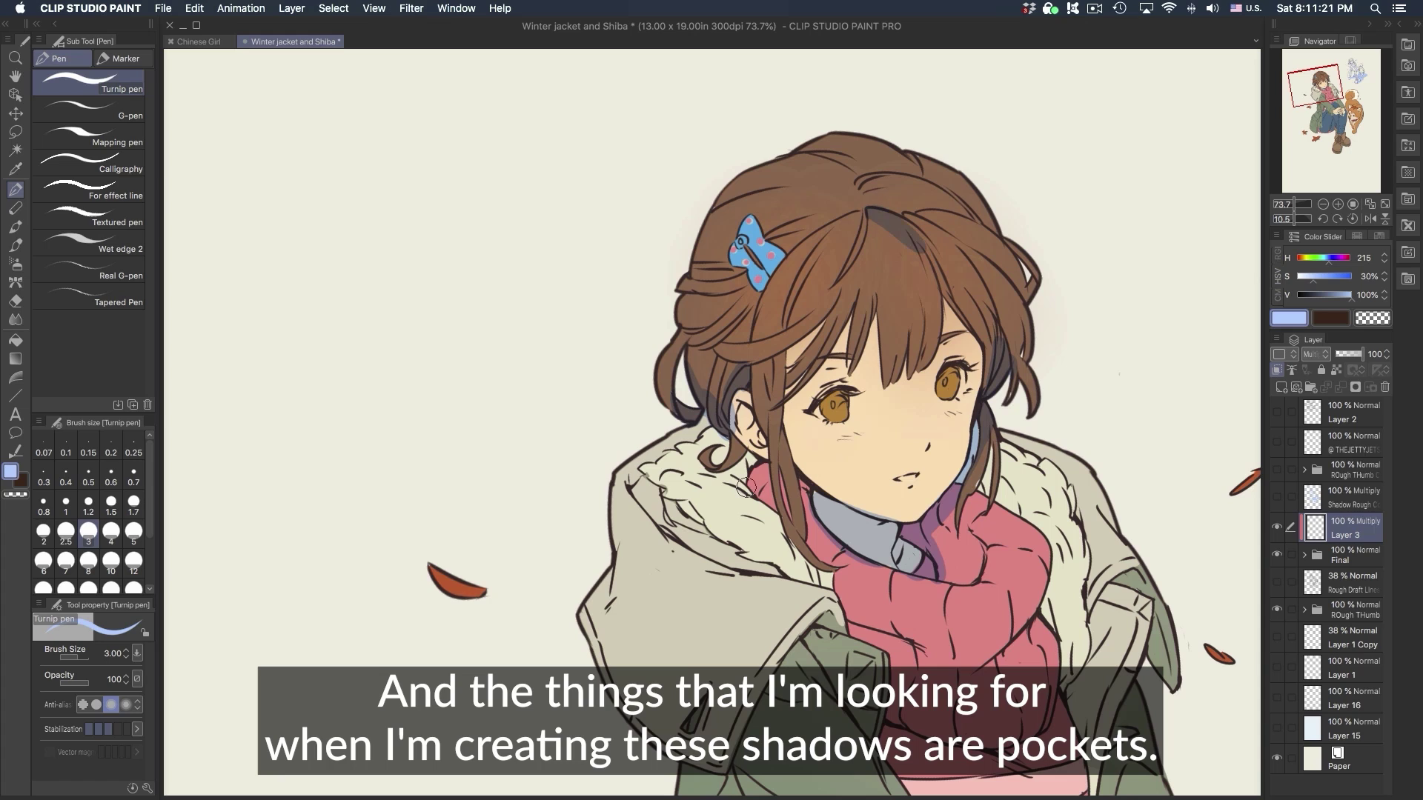
left_click_drag(854, 149, 824, 182)
left_click_drag(700, 282, 695, 251)
- Shade the hood and its fur lining on both sides of the neck, and undo the last stroke
mouse_move(752, 482)
left_mouse_down()
mouse_move(714, 439)
mouse_move(717, 455)
mouse_move(703, 421)
mouse_move(663, 438)
mouse_move(685, 447)
mouse_move(653, 445)
left_mouse_up()
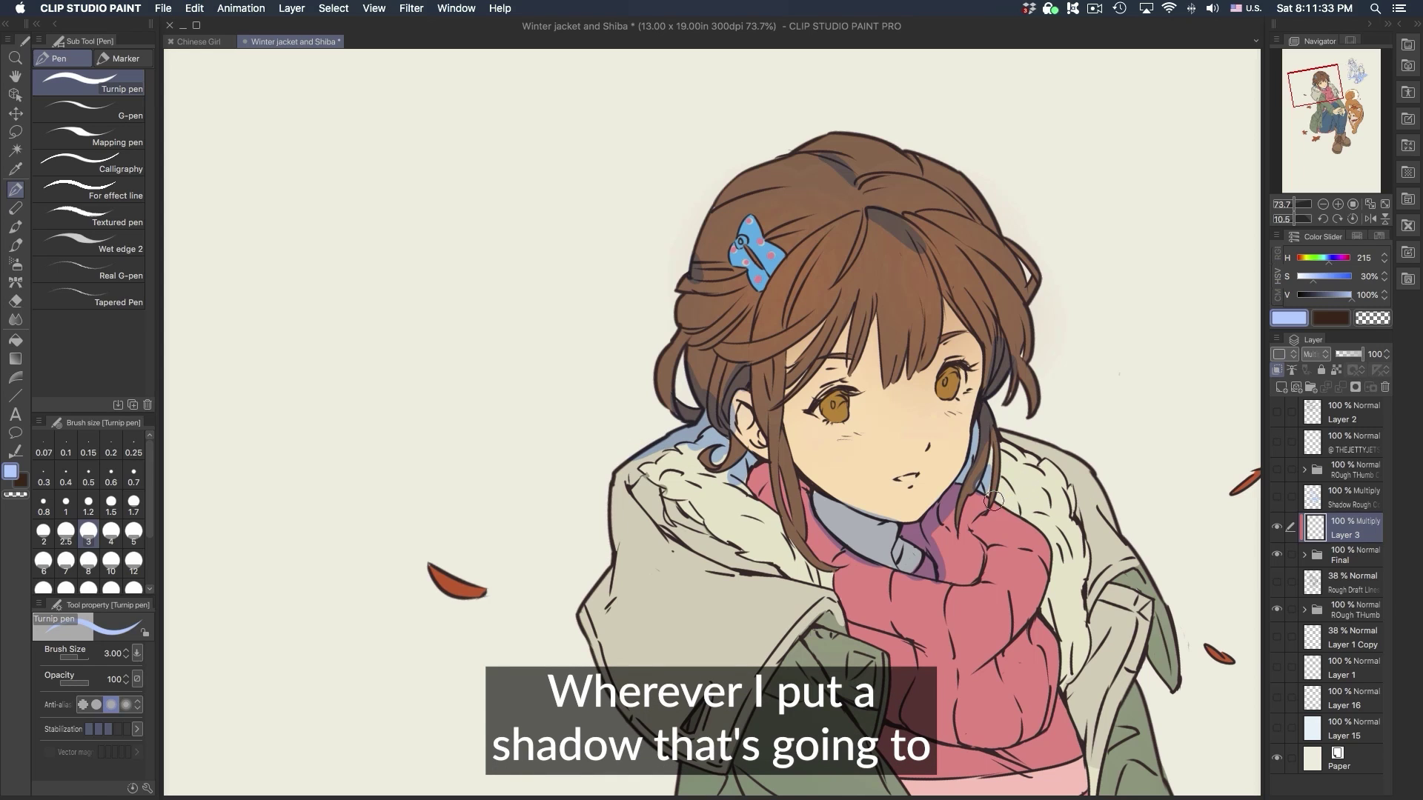
mouse_move(994, 501)
left_mouse_down()
mouse_move(1042, 518)
mouse_move(1024, 499)
mouse_move(997, 494)
mouse_move(1048, 525)
mouse_move(1012, 508)
left_mouse_up()
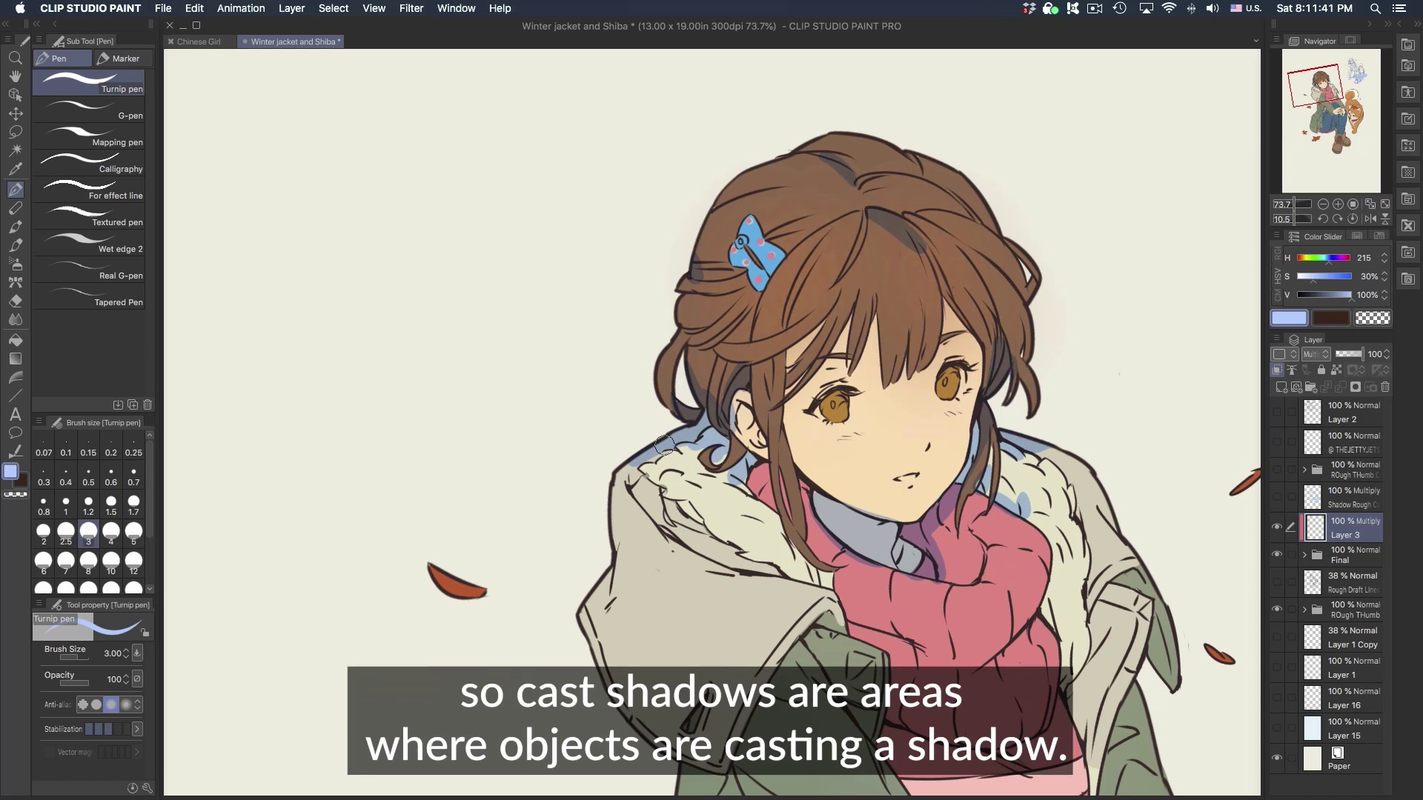
mouse_move(992, 441)
left_mouse_down()
mouse_move(996, 519)
mouse_move(1011, 450)
mouse_move(1020, 481)
mouse_move(1008, 447)
mouse_move(1006, 502)
mouse_move(1019, 462)
mouse_move(1009, 468)
mouse_move(1057, 471)
mouse_move(1001, 497)
left_mouse_up()
key("super+z")
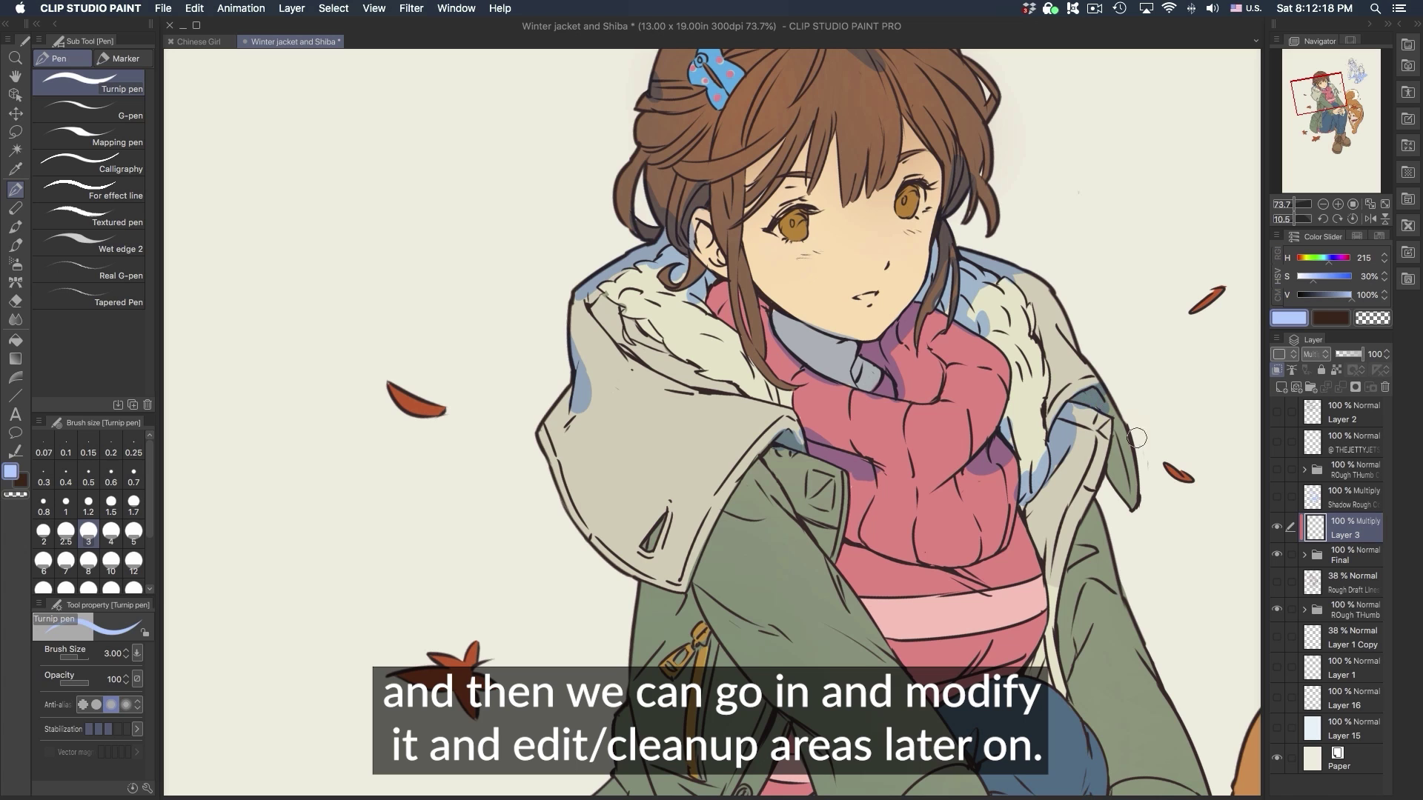
- Shade the coat's loose green flap, the sleeve beneath the hood and the folds below the orange zipper
left_click_drag(1128, 428, 1115, 494)
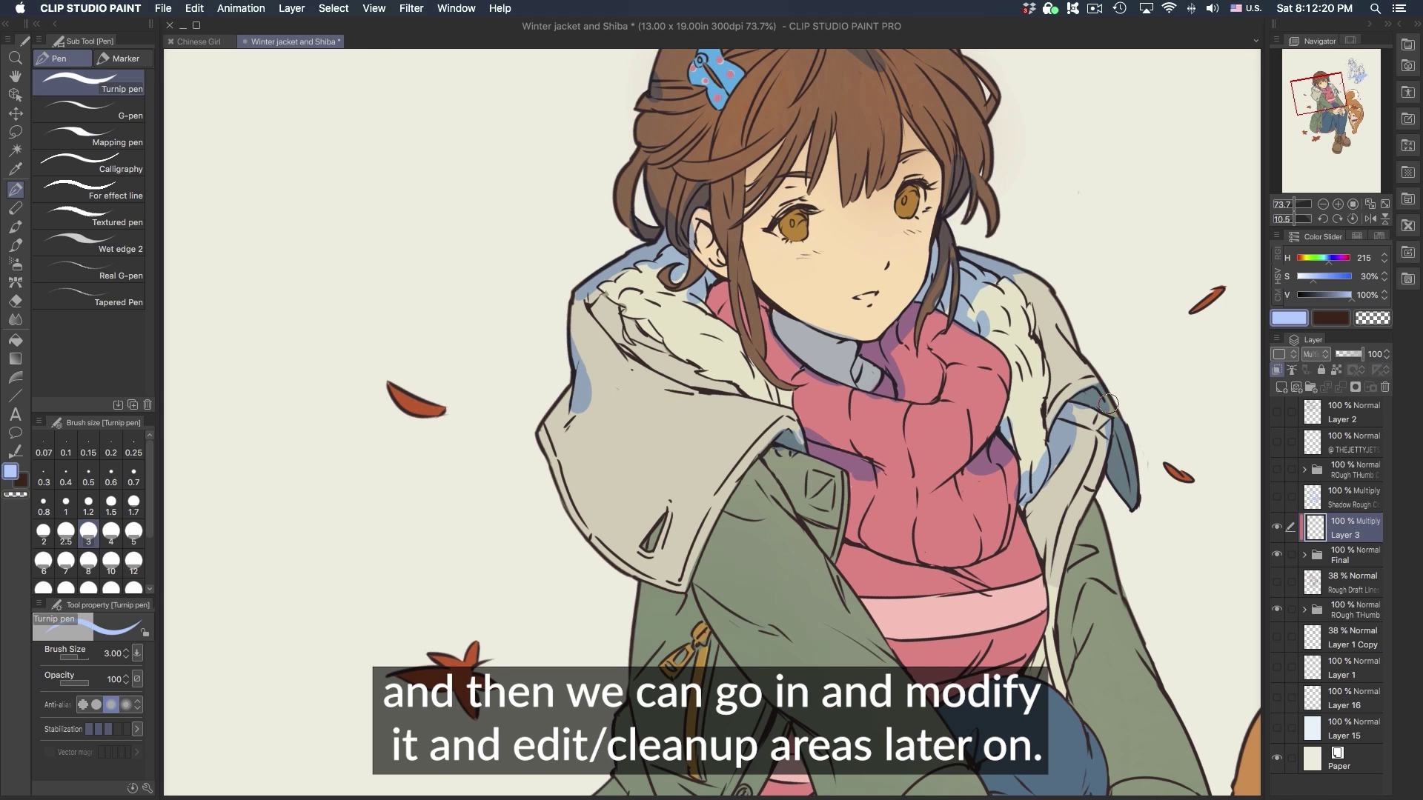
left_click_drag(874, 471, 912, 397)
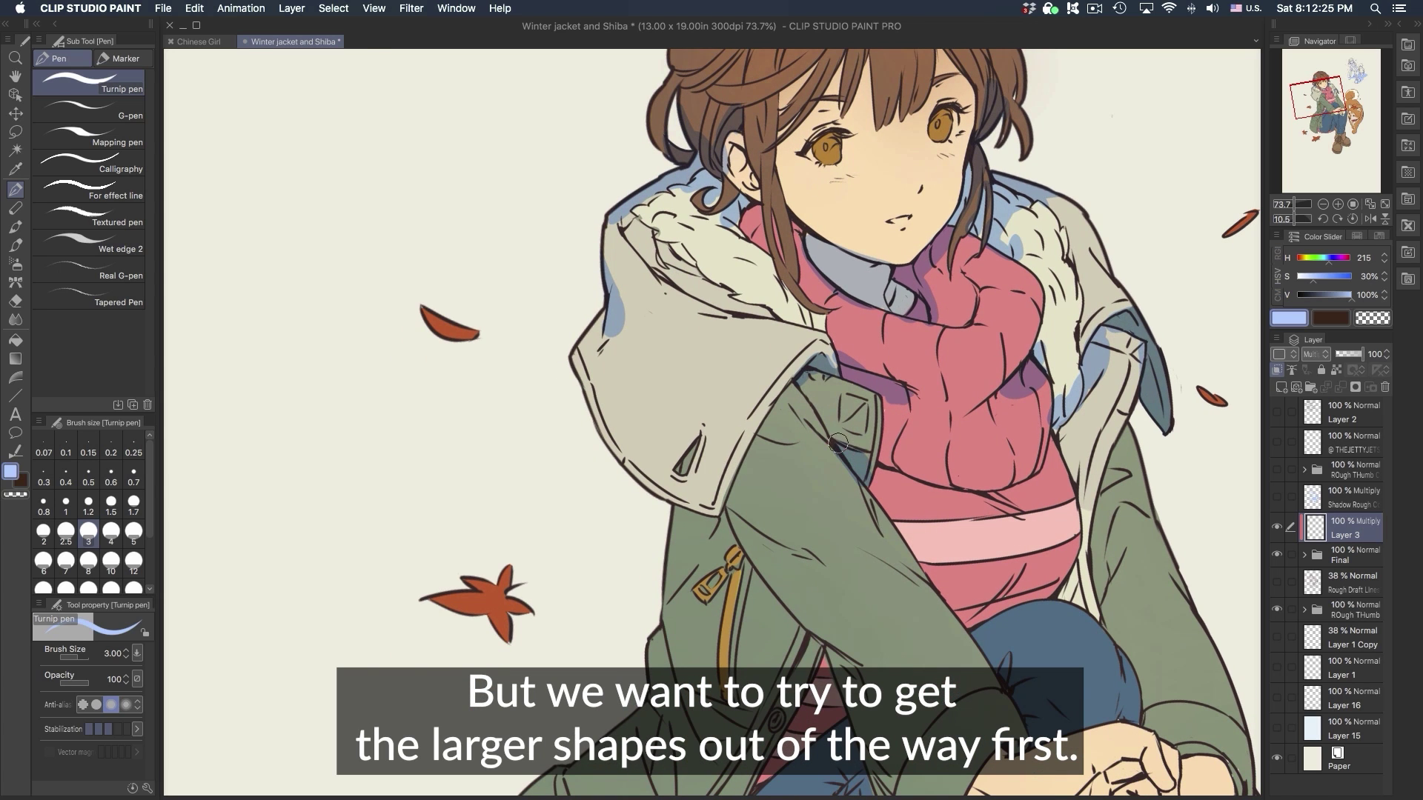
left_click_drag(814, 418, 741, 522)
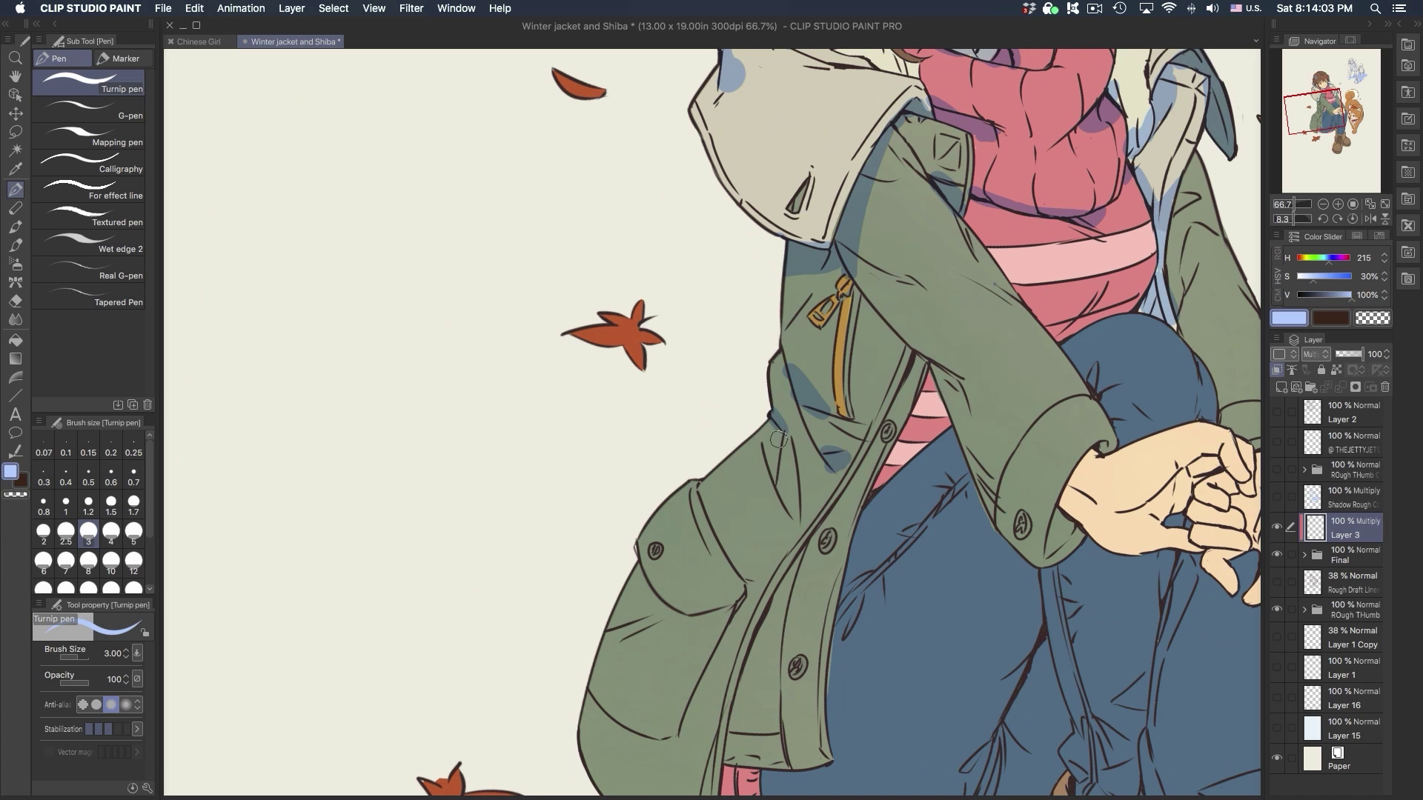
left_click_drag(779, 439, 790, 512)
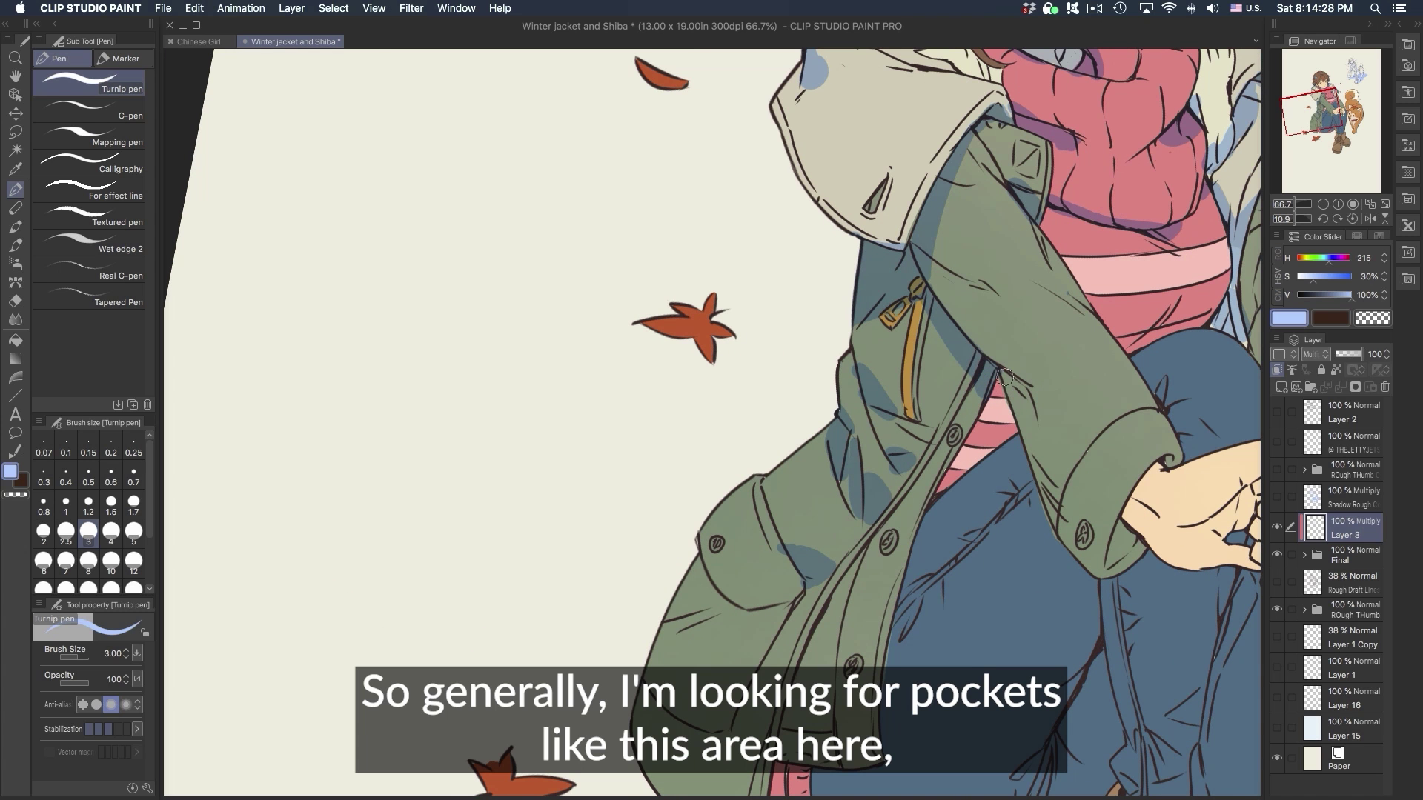
- Shade the patch of striped sweater showing between the sleeve, the open coat and the jeans
left_click_drag(1005, 377, 956, 472)
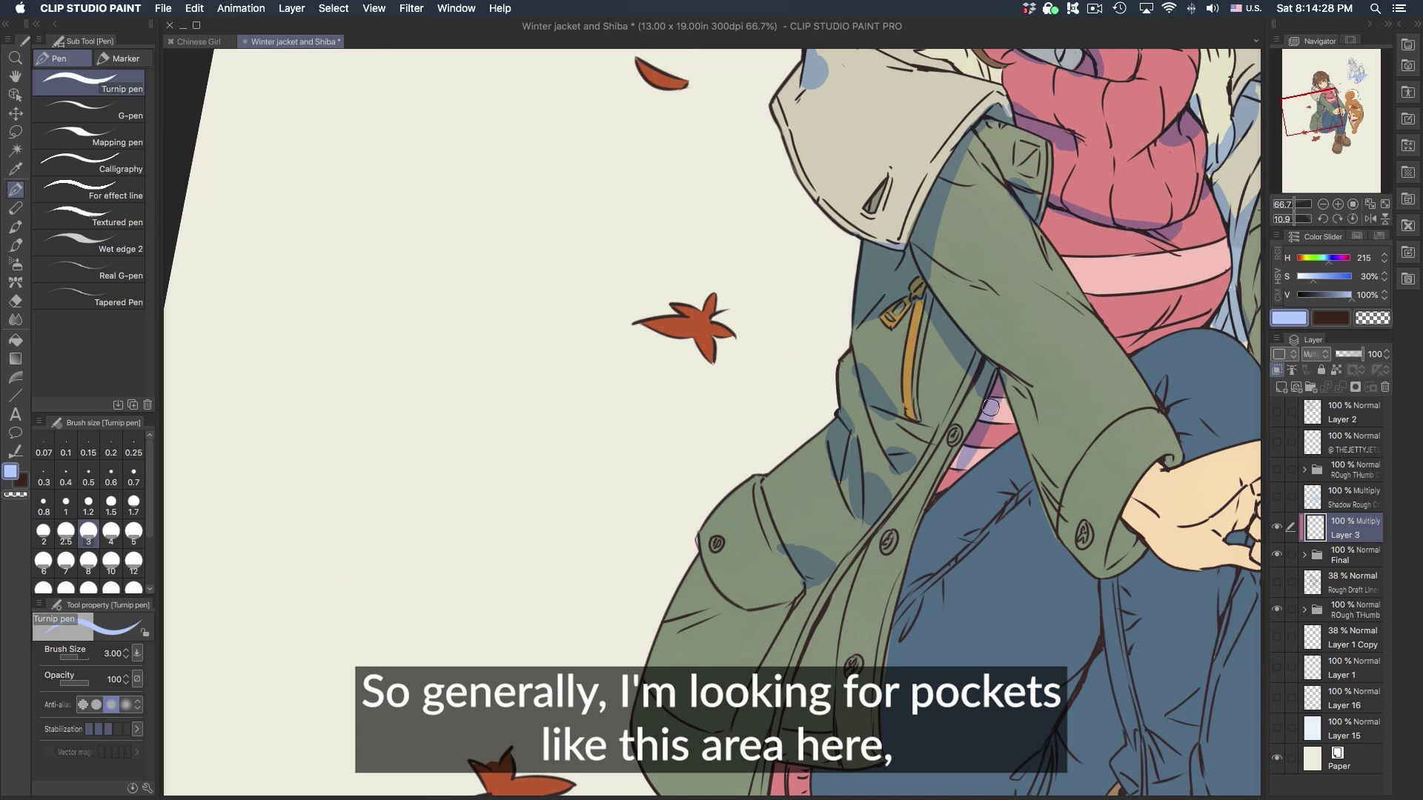
mouse_move(991, 407)
left_mouse_down()
mouse_move(942, 491)
mouse_move(1002, 423)
left_mouse_up()
scroll(1005, 415, "down", 2)
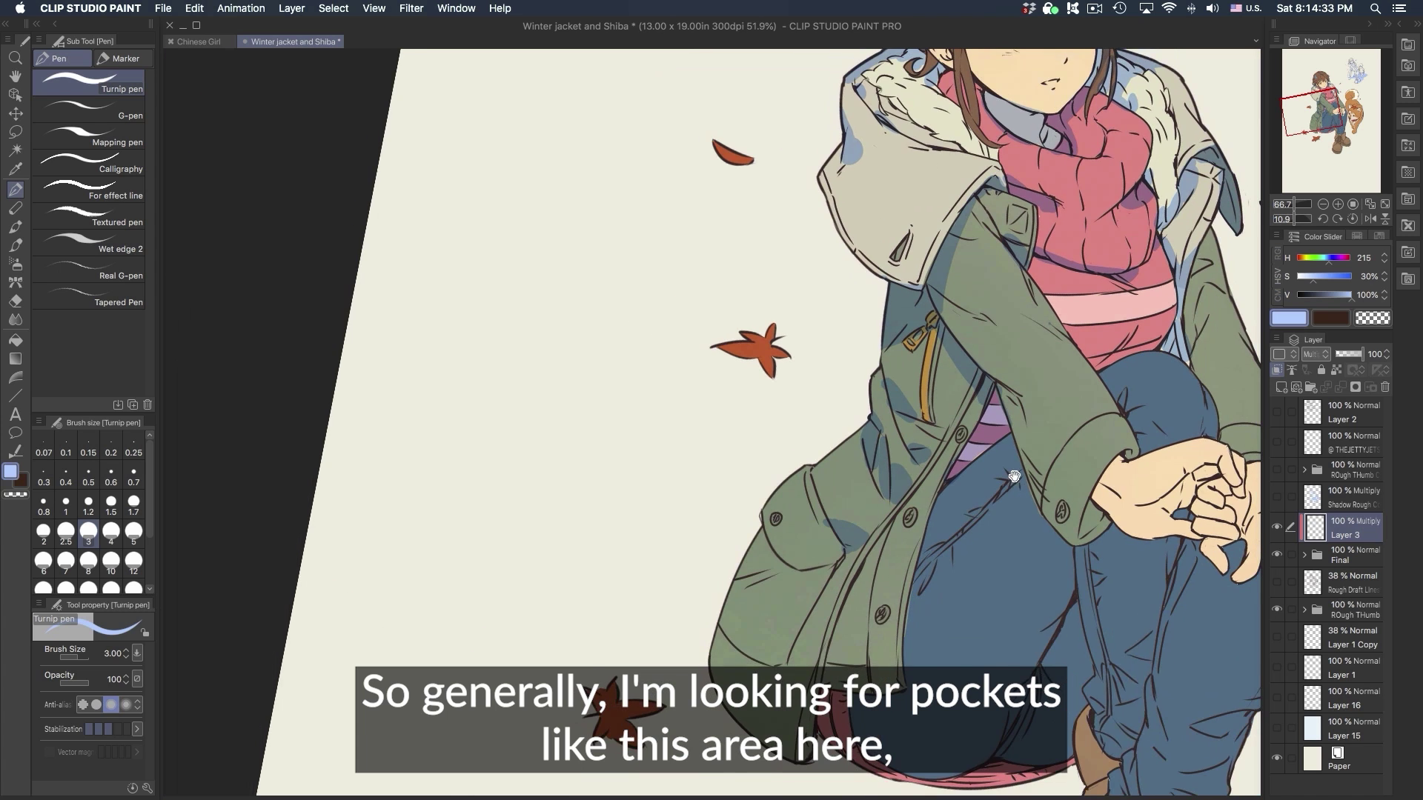
- Paint shadows on the jeans below the sleeve cuff and along the crease between the legs
scroll(1004, 445, "up", 4)
left_click_drag(1034, 651, 939, 441)
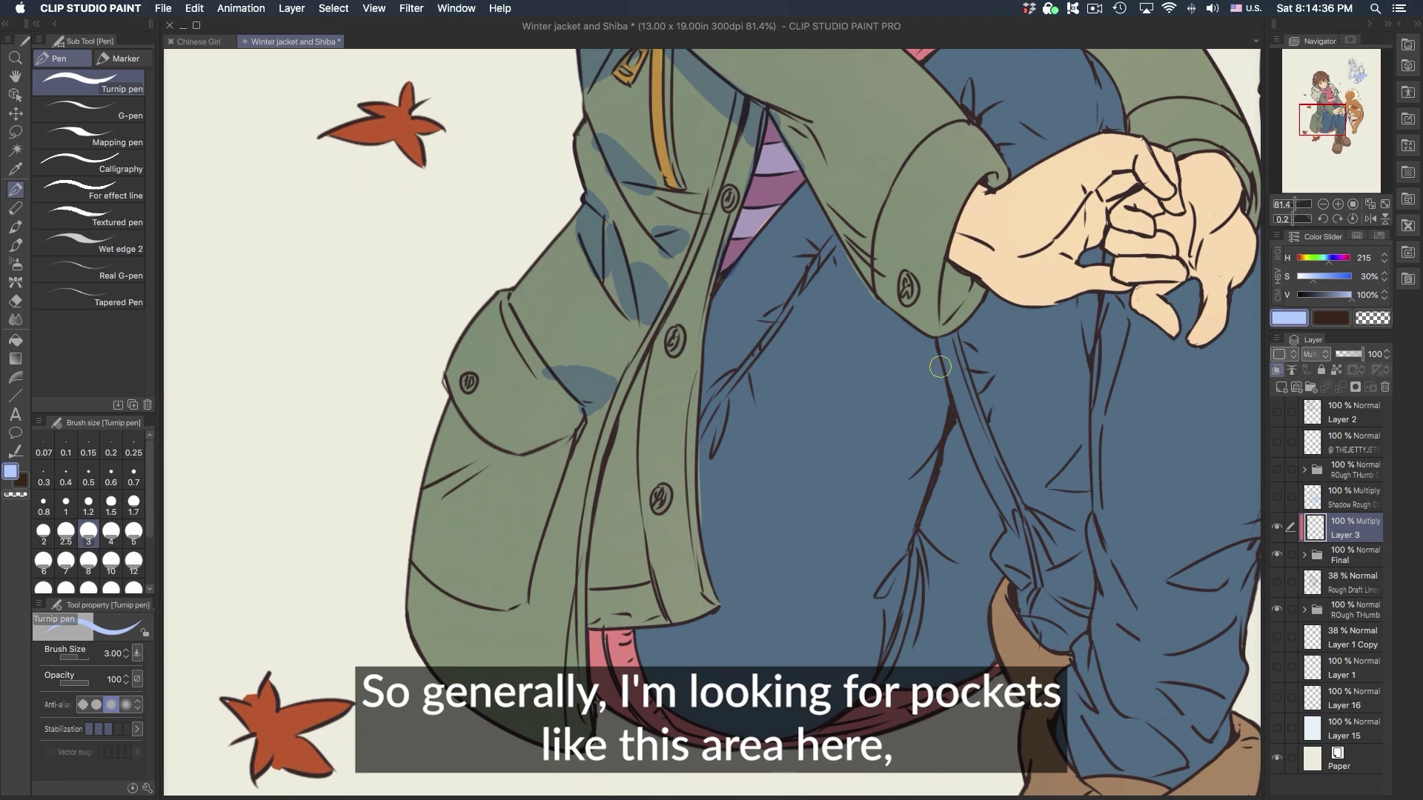
left_click_drag(926, 338, 954, 448)
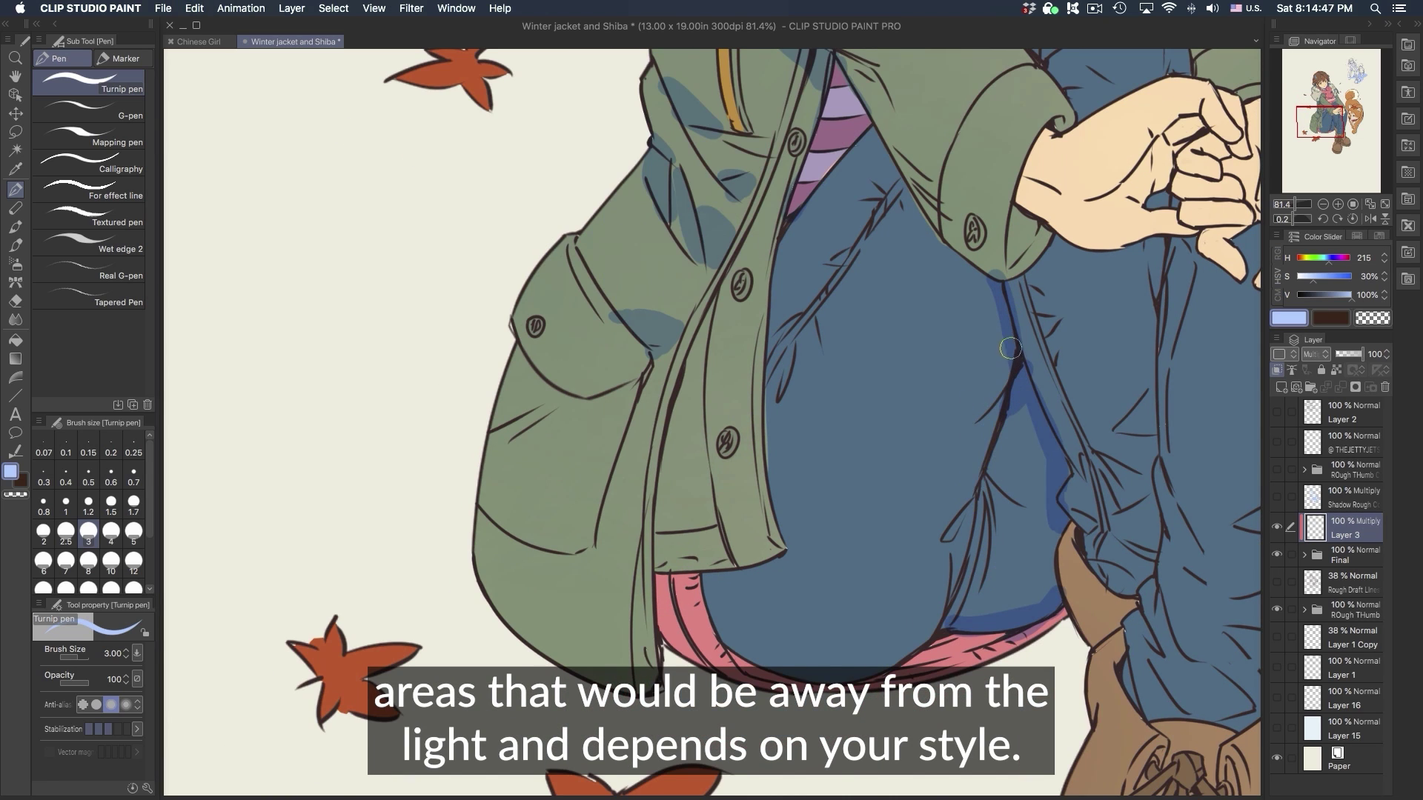
left_click_drag(1009, 377, 982, 495)
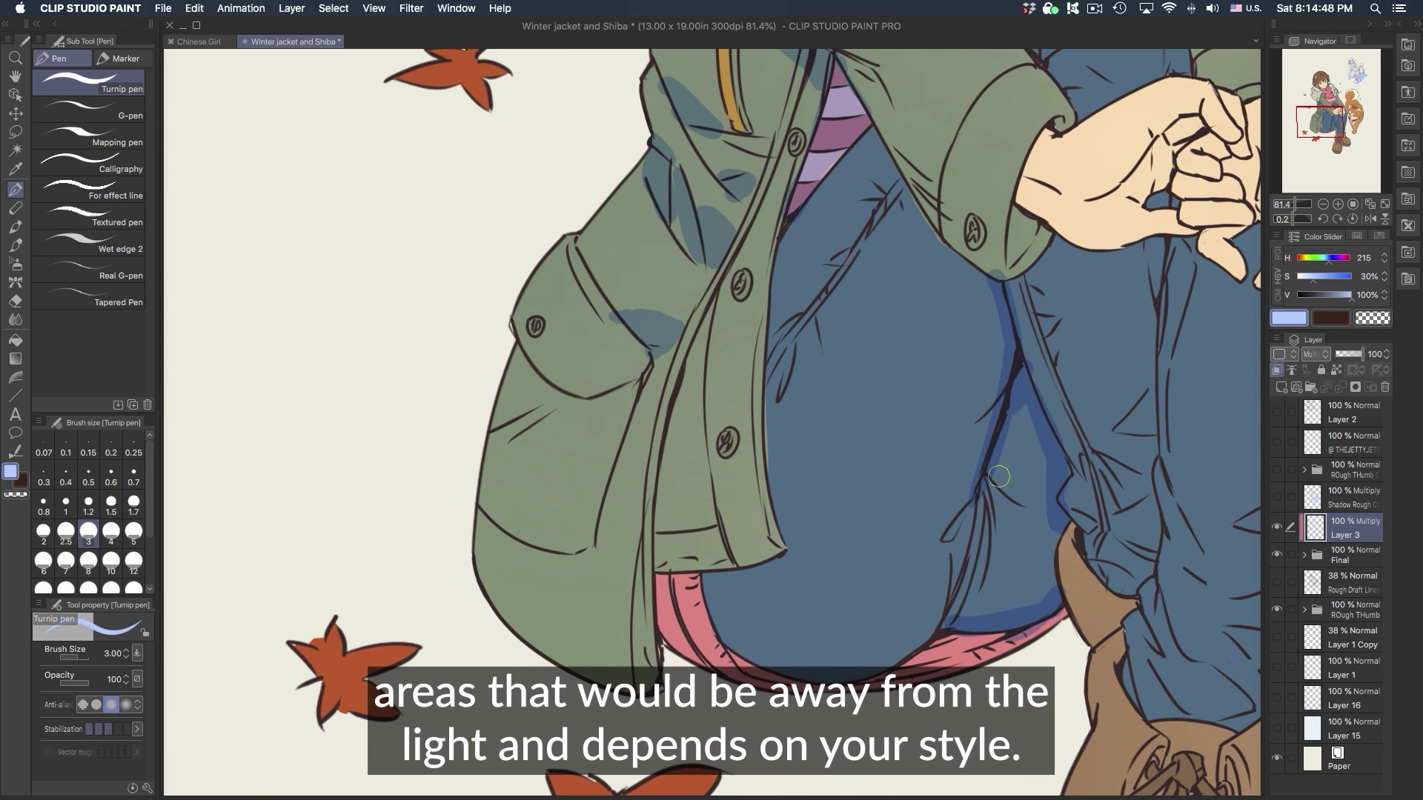
- Extend the jeans' shadow along the thigh's lower curve and shade the pink coat lining beneath it
left_click_drag(1074, 432, 1033, 259)
left_click_drag(999, 468, 910, 614)
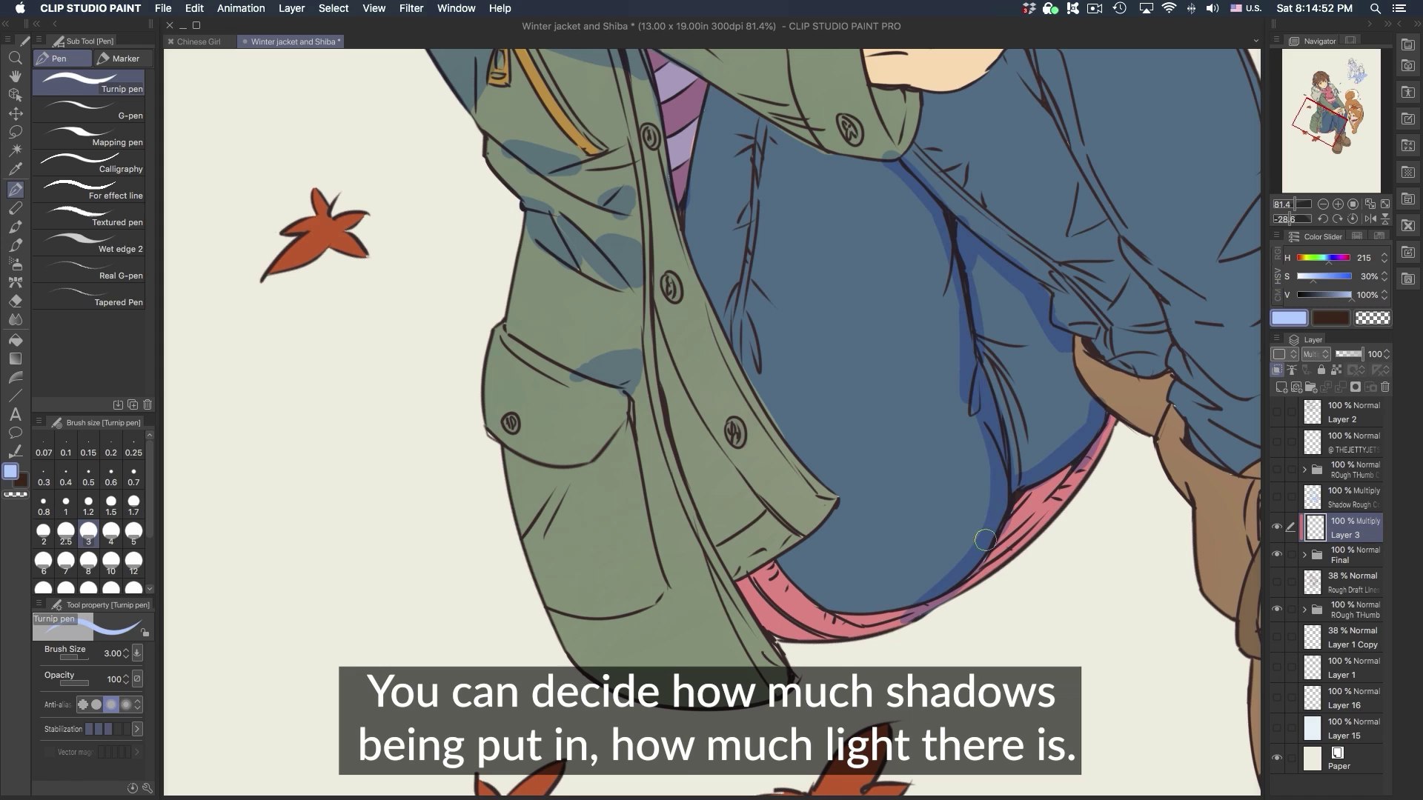
mouse_move(957, 565)
left_mouse_down()
mouse_move(819, 609)
mouse_move(911, 602)
mouse_move(905, 613)
left_mouse_up()
left_click_drag(977, 572, 1108, 437)
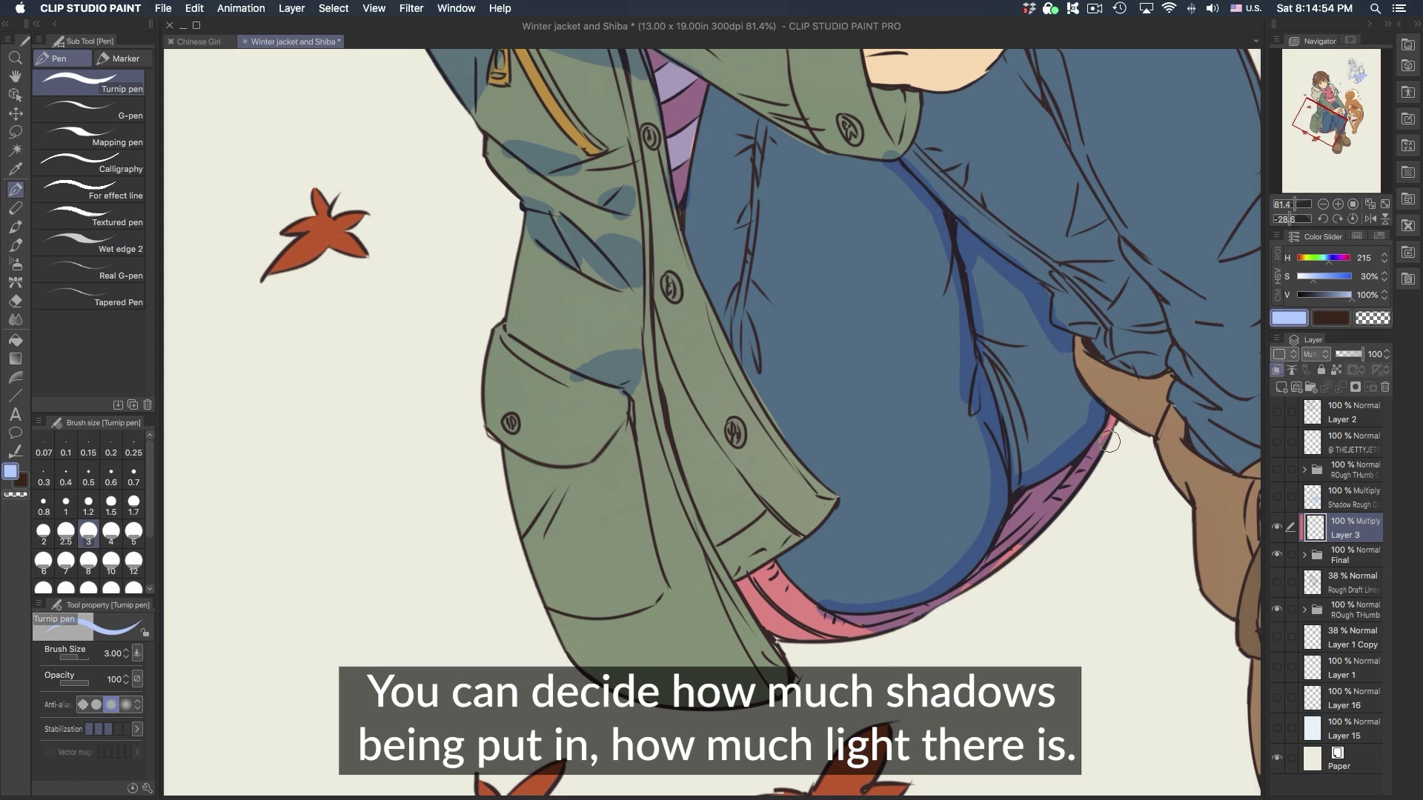
- Fill the far thigh's inner area between the legs with shadow, down toward the pink coat lining
mouse_move(997, 259)
left_mouse_down()
mouse_move(985, 334)
mouse_move(998, 393)
left_mouse_up()
left_click_drag(1038, 336, 1012, 412)
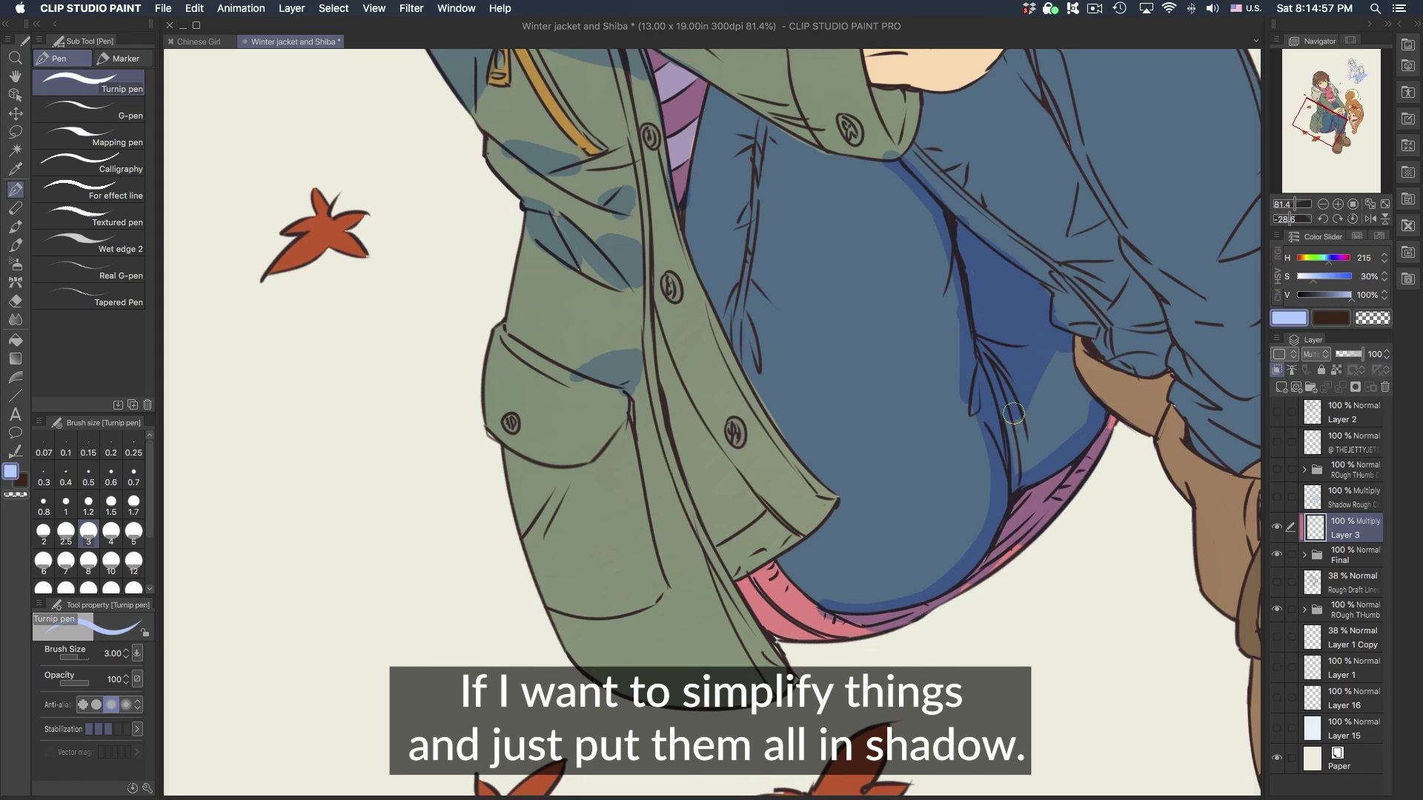
mouse_move(1035, 364)
left_mouse_down()
mouse_move(1083, 415)
mouse_move(990, 654)
left_mouse_up()
- Touch up the shadows under the thigh and along the coat's lower edge, trimming them with the transparent colour
key("super+minus")
key("super+minus")
key("super+minus")
key("super+minus")
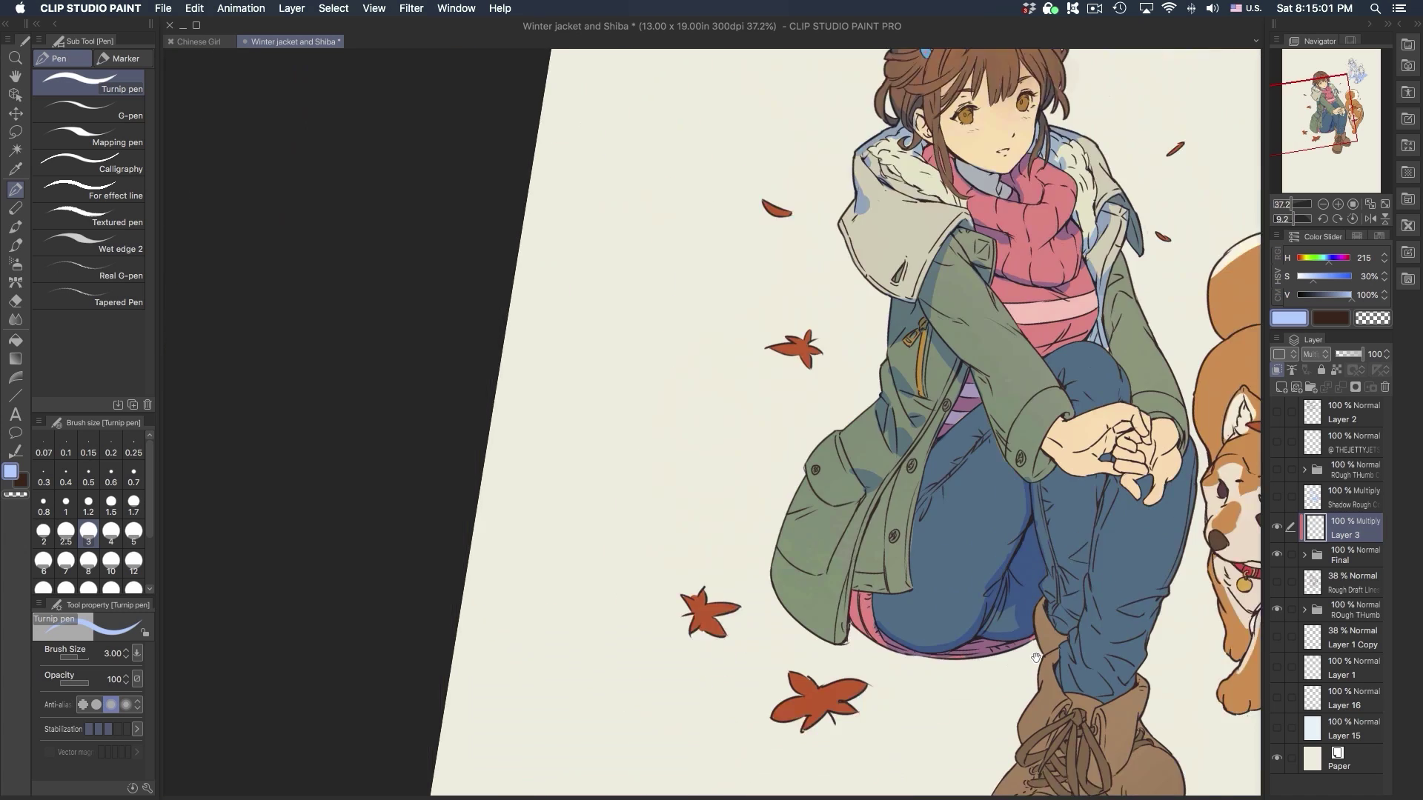
key("super+plus")
left_click_drag(971, 575, 1008, 554)
mouse_move(801, 540)
left_mouse_down()
mouse_move(896, 458)
mouse_move(858, 476)
mouse_move(898, 459)
left_mouse_up()
key("super+z")
key("c")
left_click_drag(1083, 420, 1075, 485)
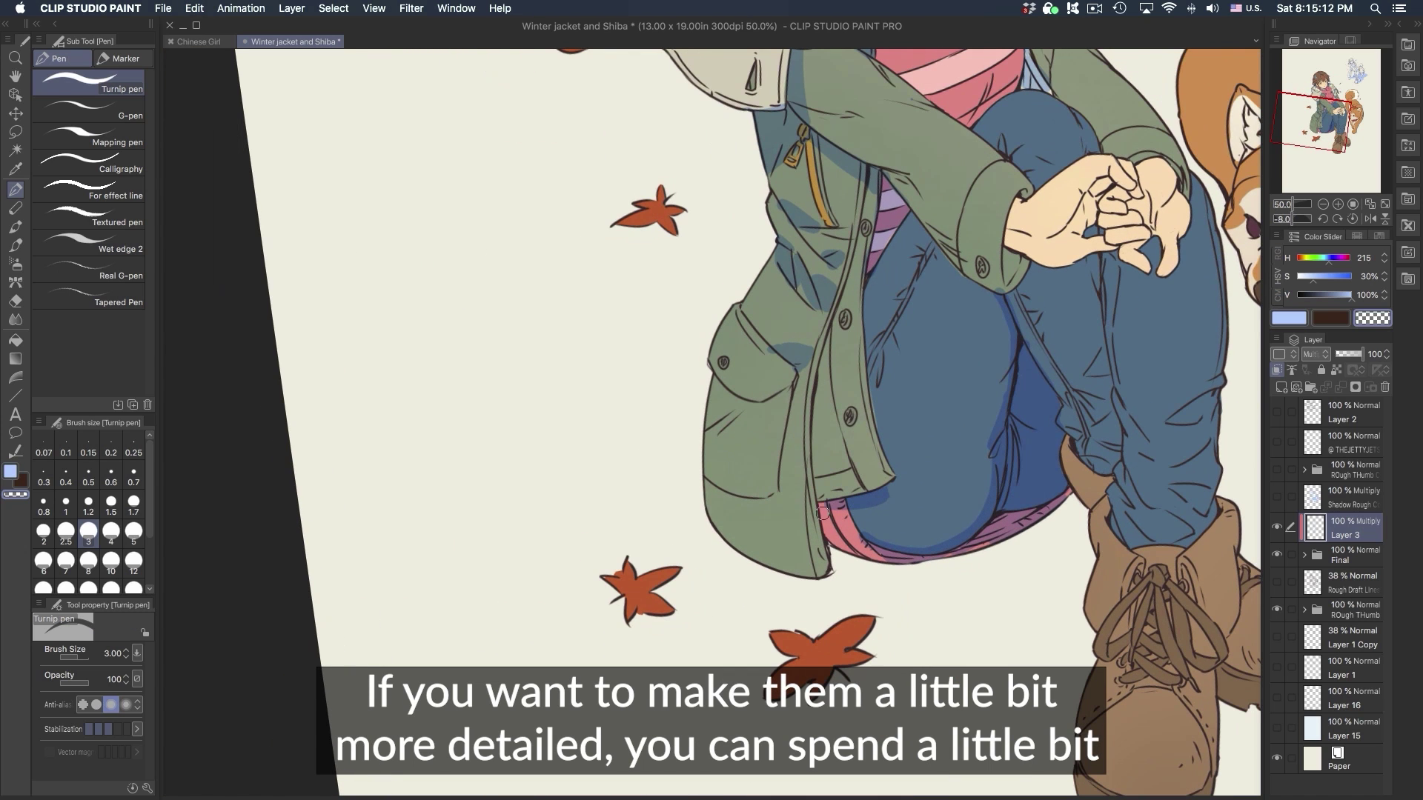
left_click_drag(826, 507, 804, 590)
key("super+z")
left_click_drag(695, 510, 717, 553)
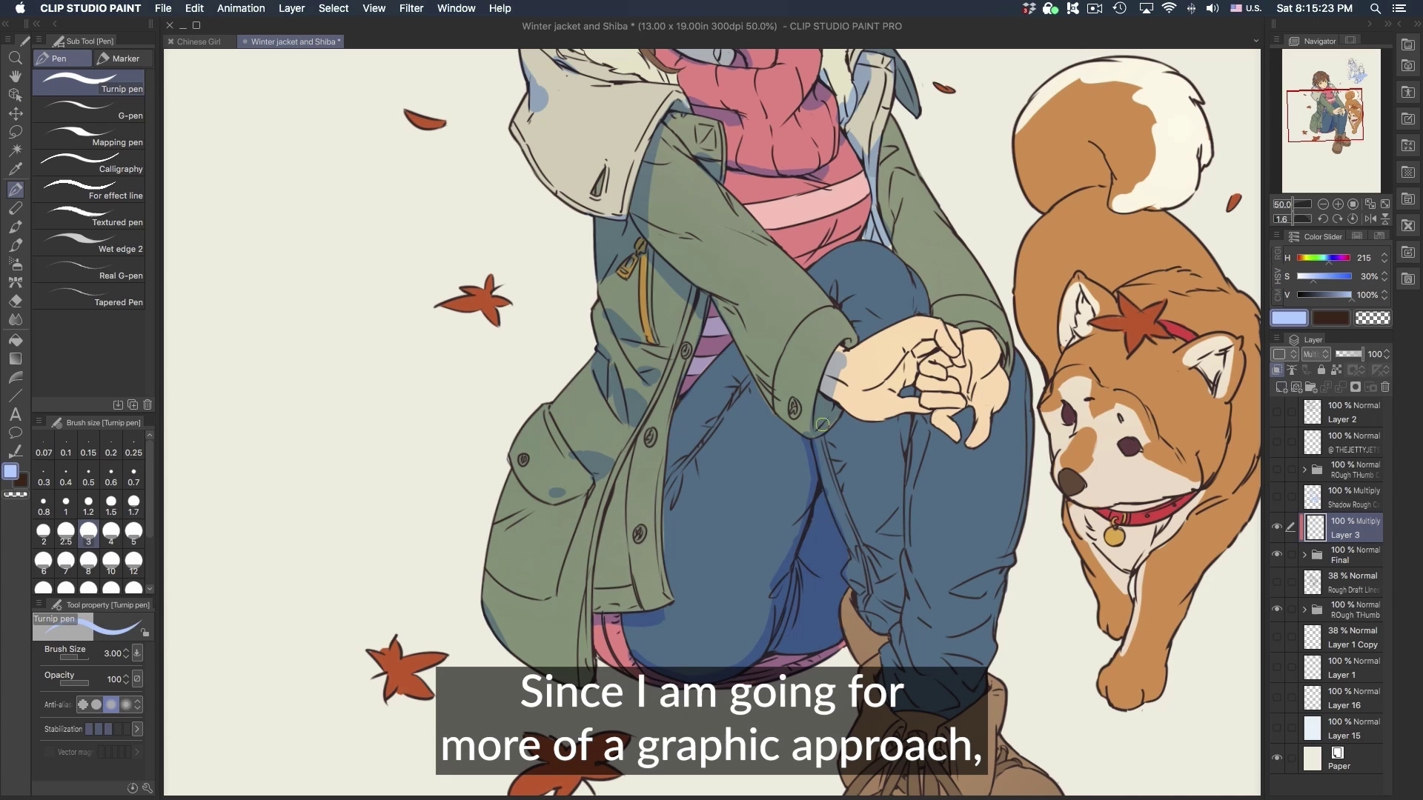
- Shade the clasped fingers and paint the shadow the hands cast on the jeans beneath them
left_click_drag(893, 387, 936, 340)
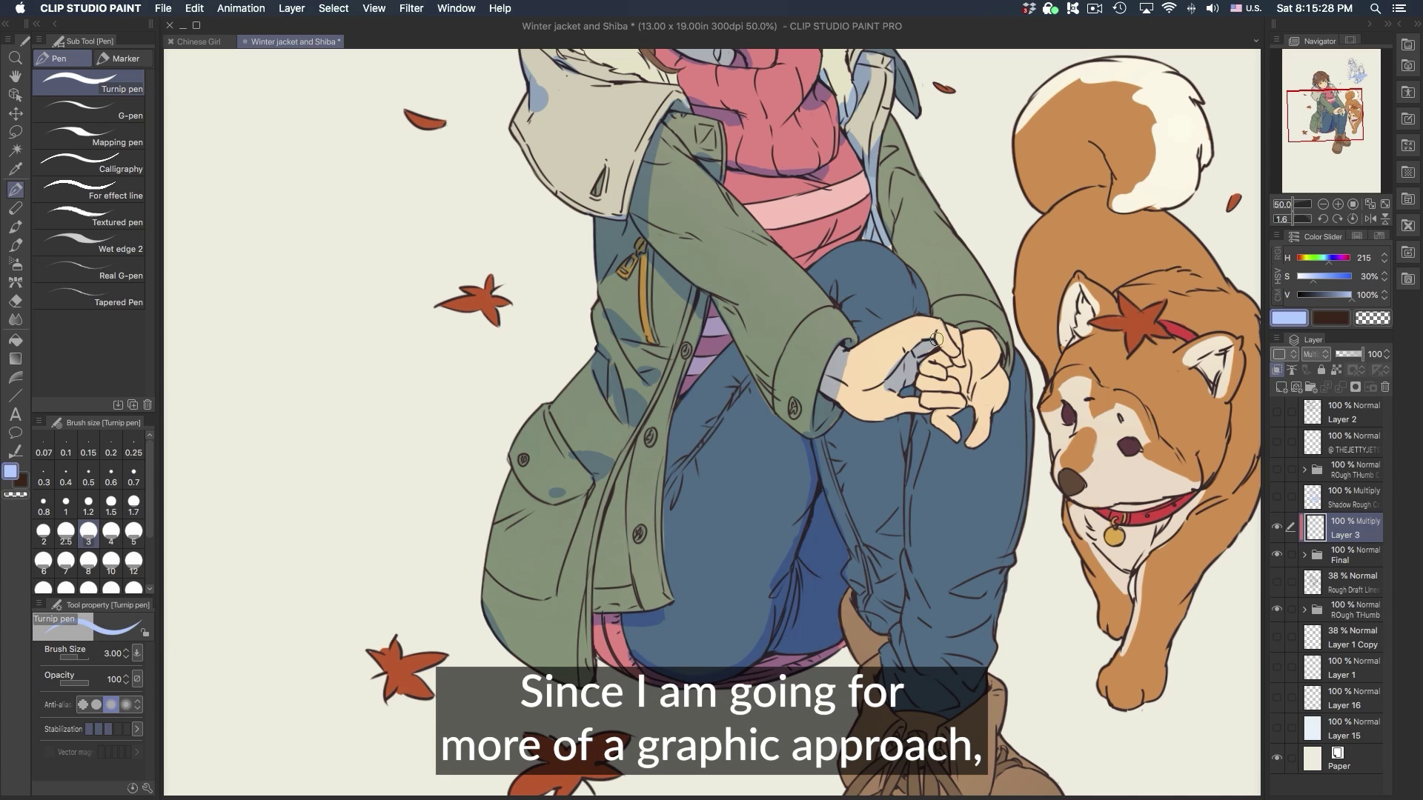
mouse_move(904, 389)
left_mouse_down()
mouse_move(955, 362)
mouse_move(943, 361)
mouse_move(964, 369)
left_mouse_up()
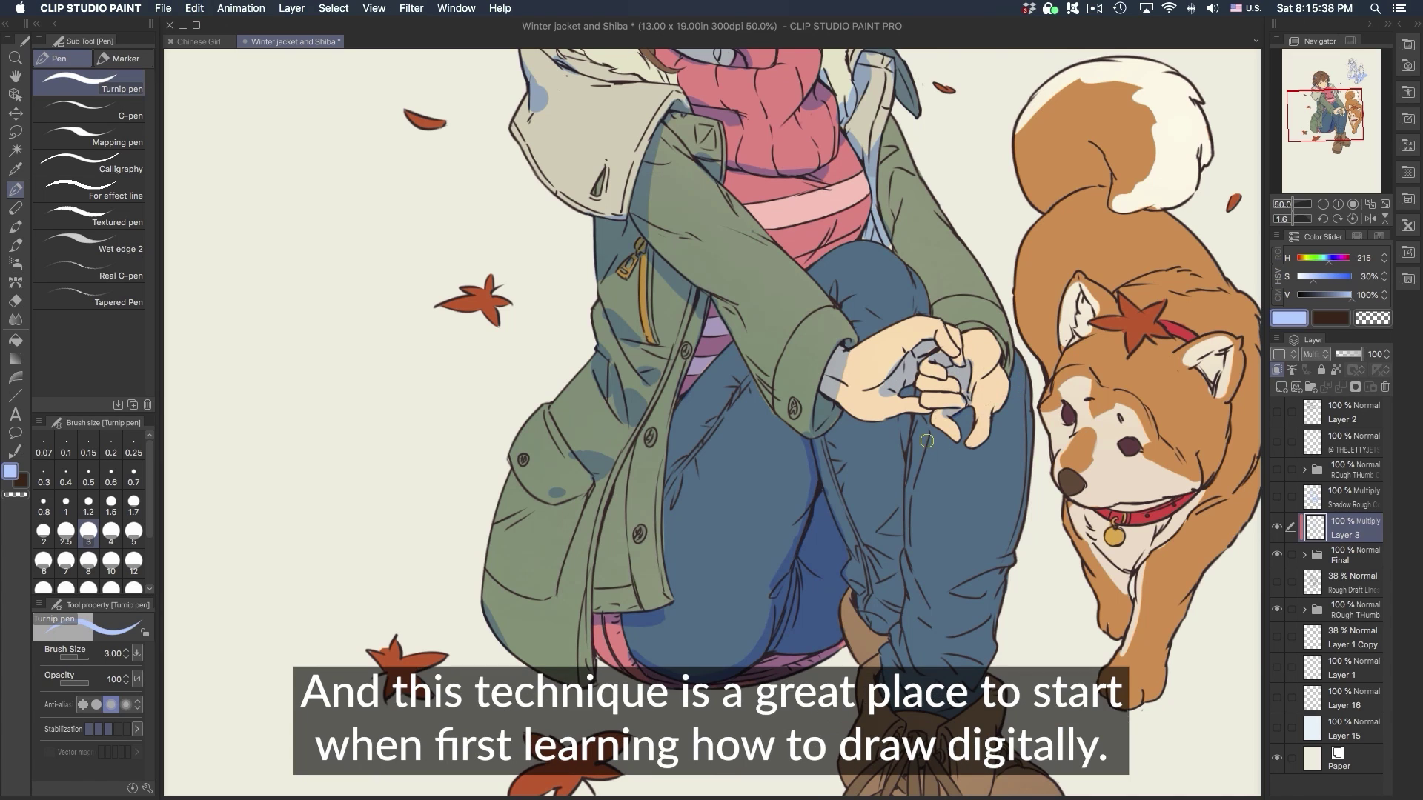
left_click_drag(920, 436, 949, 459)
key("super+z")
mouse_move(897, 419)
left_mouse_down()
mouse_move(944, 418)
mouse_move(923, 432)
mouse_move(946, 446)
mouse_move(976, 436)
mouse_move(922, 421)
mouse_move(968, 412)
mouse_move(950, 442)
mouse_move(967, 424)
mouse_move(960, 448)
mouse_move(978, 454)
mouse_move(1030, 428)
mouse_move(1027, 406)
mouse_move(1008, 445)
mouse_move(999, 418)
mouse_move(1025, 390)
left_mouse_up()
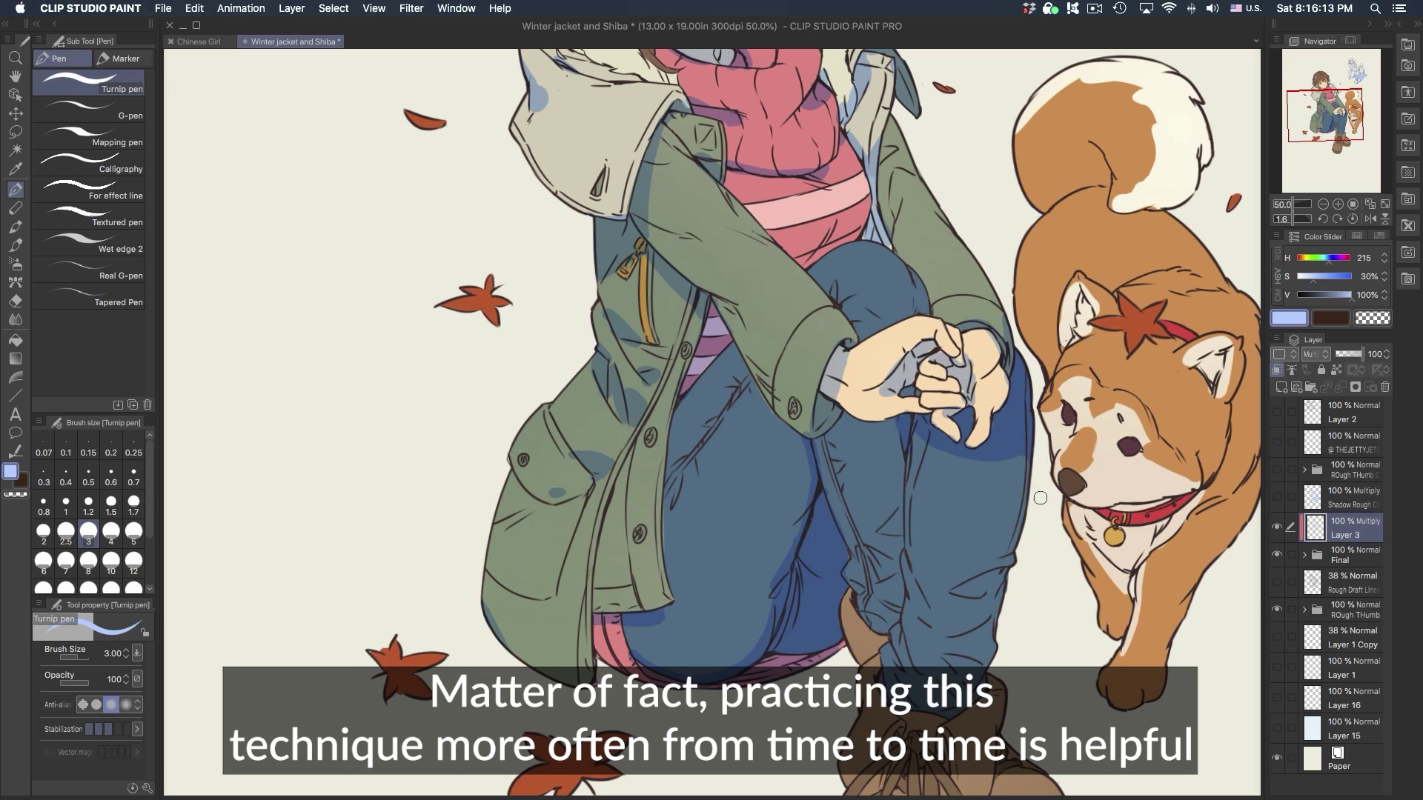
- Paint small shadow shapes in the fold creases along the outer shin of the jeans
mouse_move(1037, 461)
left_mouse_down()
mouse_move(1024, 525)
mouse_move(965, 592)
mouse_move(993, 579)
left_mouse_up()
key("super+z")
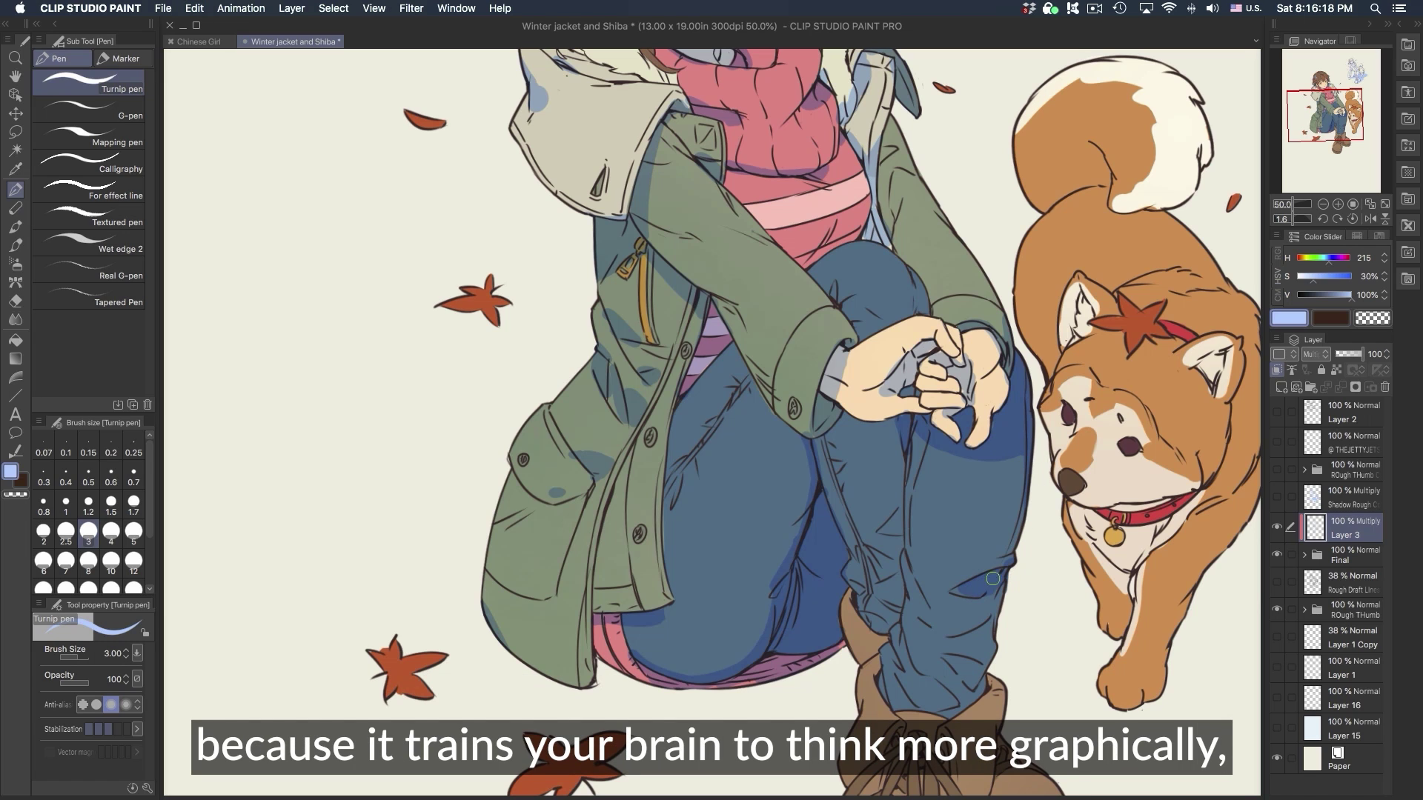
scroll(993, 578, "down", 3)
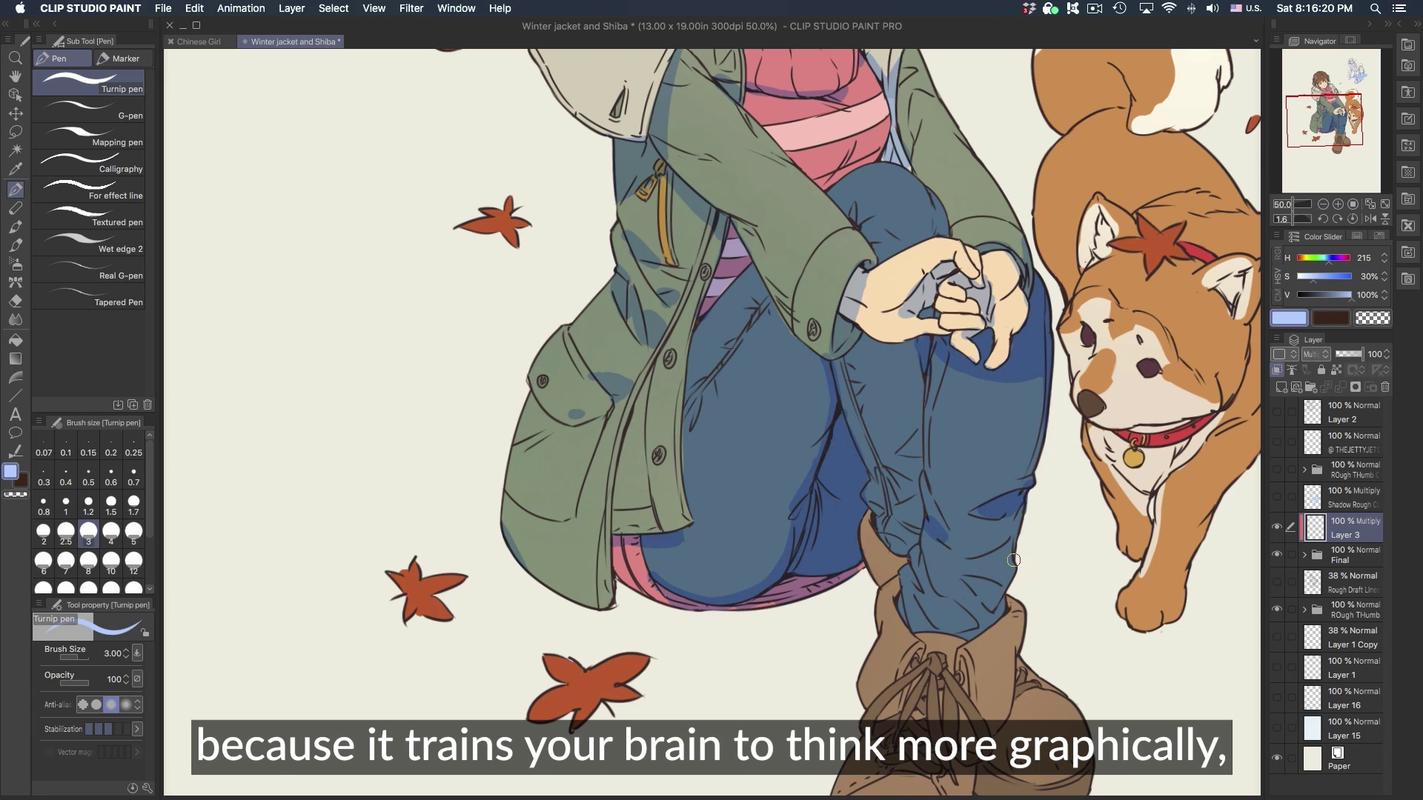
left_click_drag(1015, 527, 969, 556)
key("super+z")
left_click_drag(970, 556, 1016, 531)
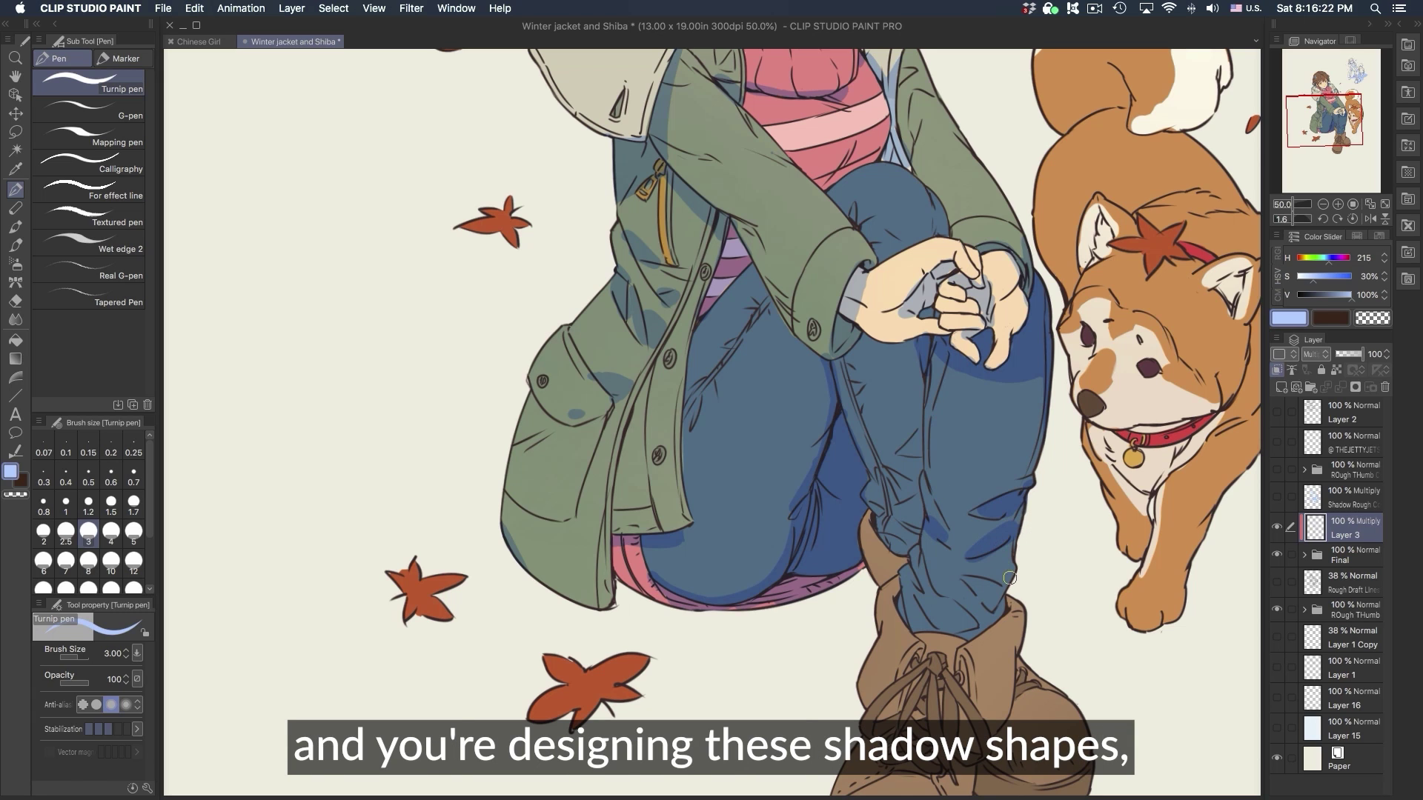
- Shade the bunched jeans folds at the ankle, just above the front boot's collar
mouse_move(993, 600)
left_mouse_down()
mouse_move(971, 580)
mouse_move(1009, 572)
left_mouse_up()
mouse_move(945, 562)
left_mouse_down()
mouse_move(930, 593)
mouse_move(900, 571)
left_mouse_up()
left_click_drag(946, 625, 1001, 606)
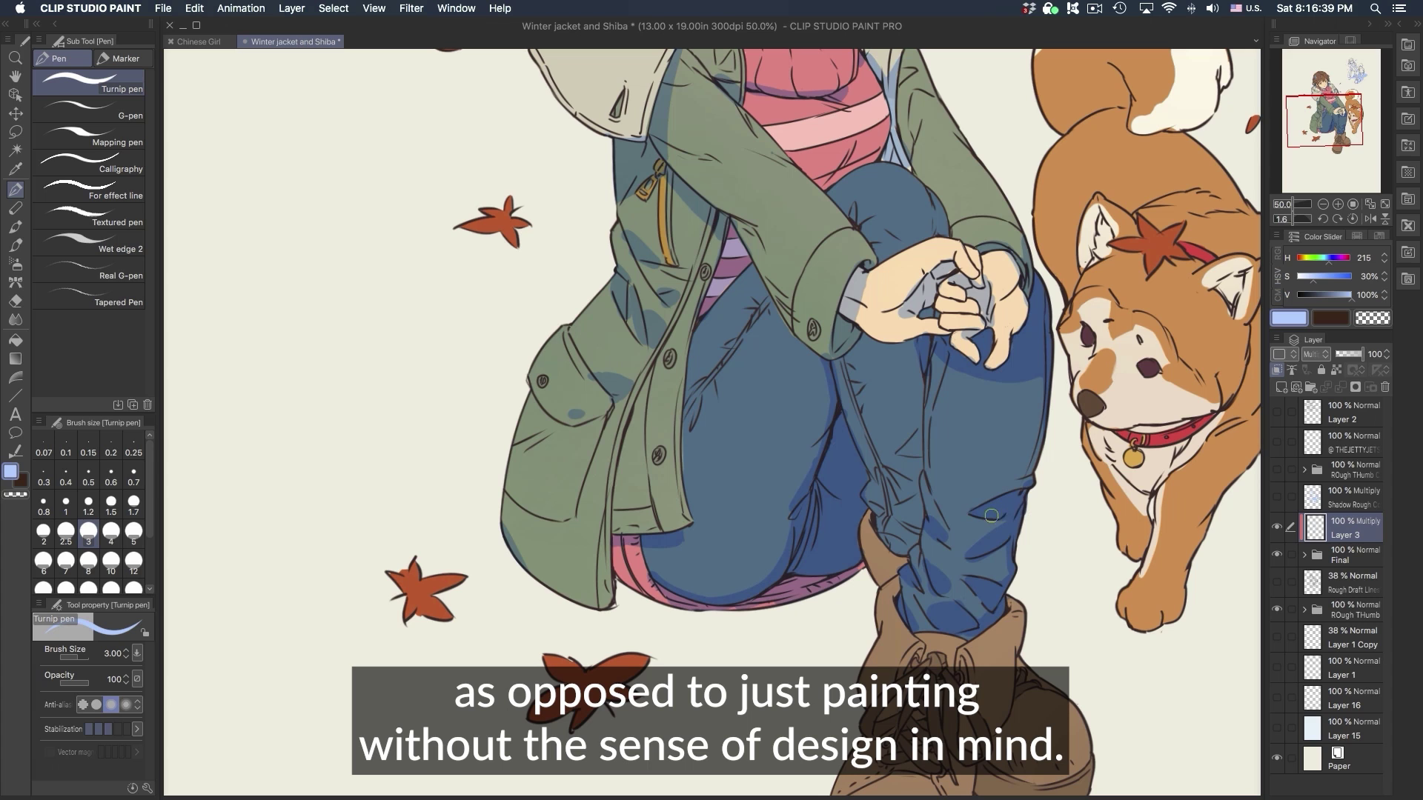
key("super+z")
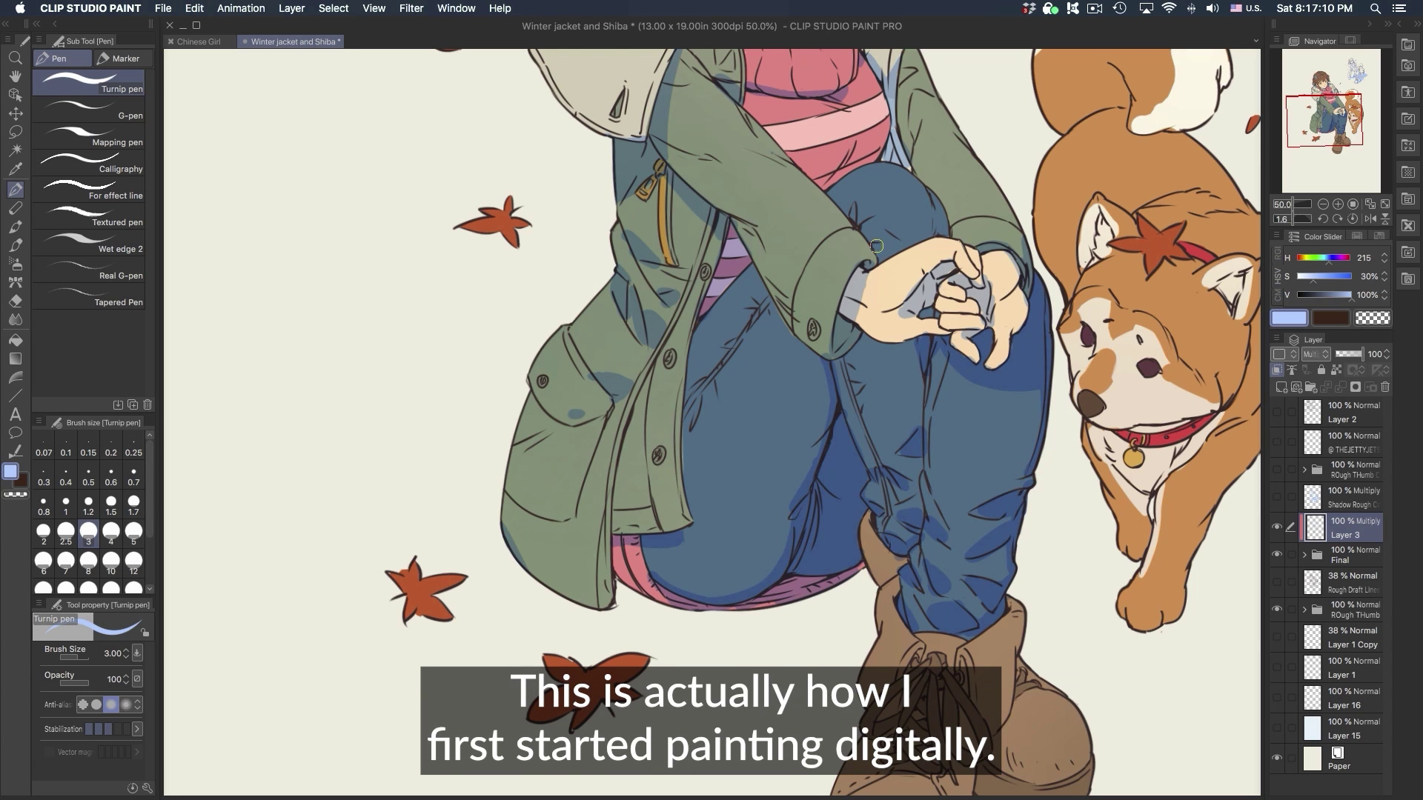
- Add shadows on the knee beside the sleeve, the sweater's side near the pale stripe and the sleeve's underside
left_click_drag(877, 247, 884, 259)
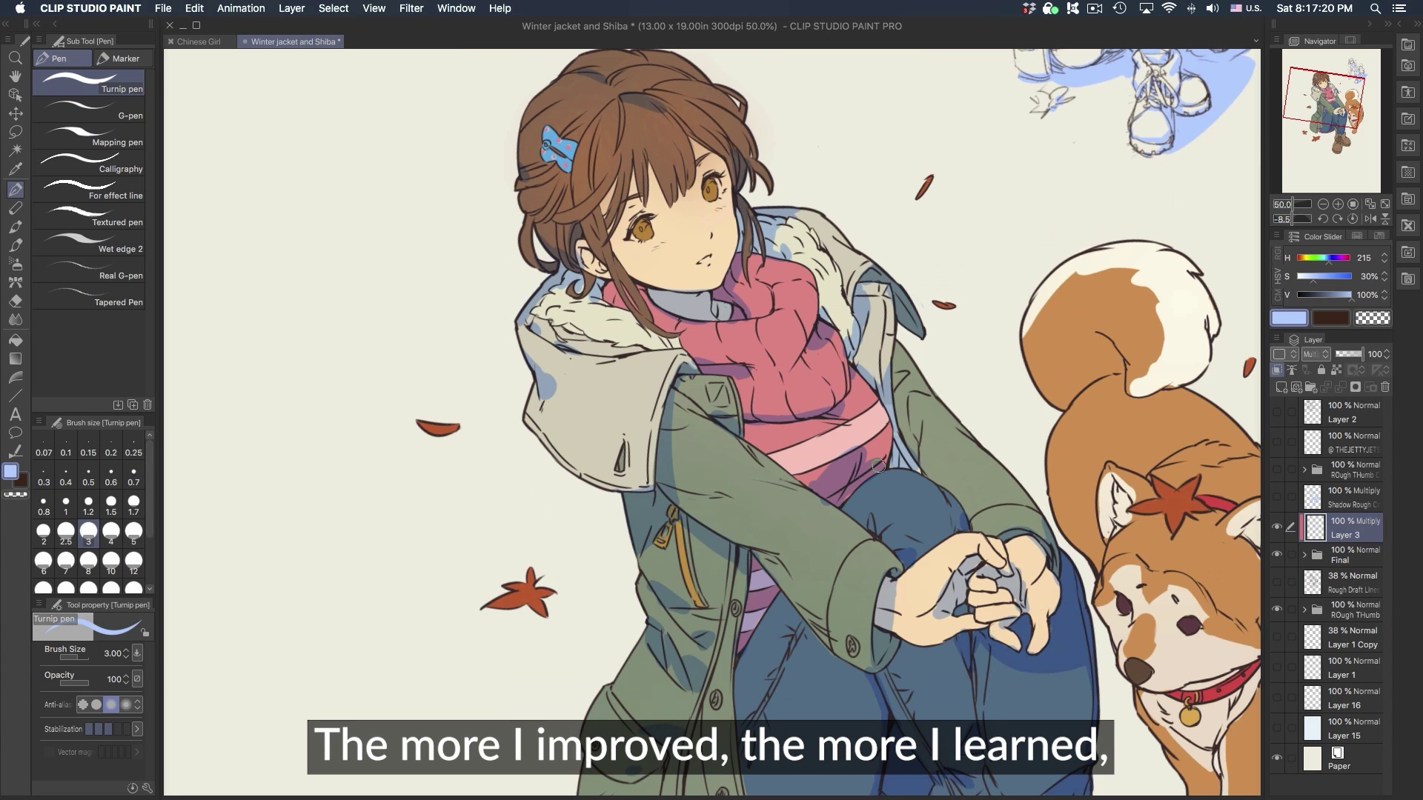
mouse_move(890, 427)
left_mouse_down()
mouse_move(868, 460)
mouse_move(860, 445)
left_mouse_up()
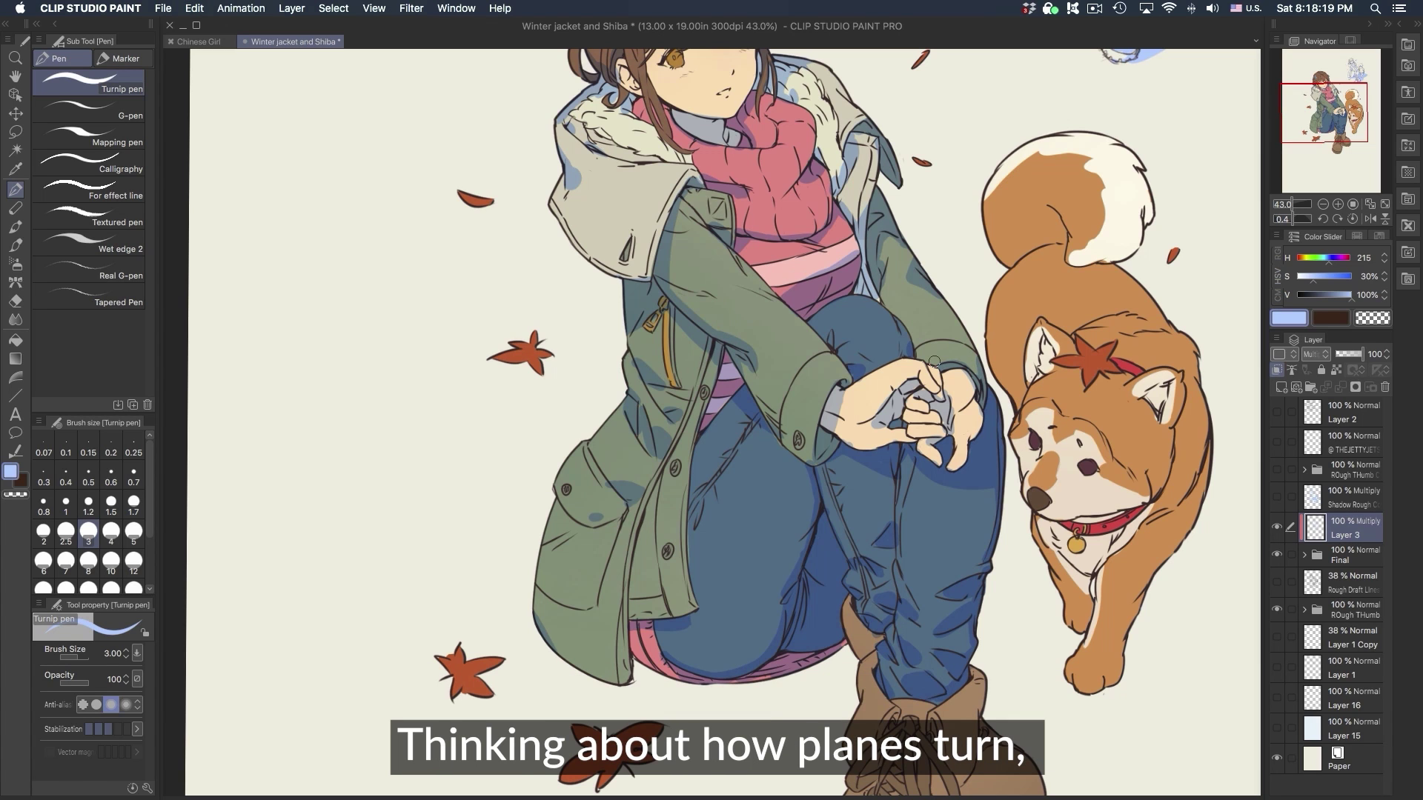
left_click_drag(750, 366, 757, 402)
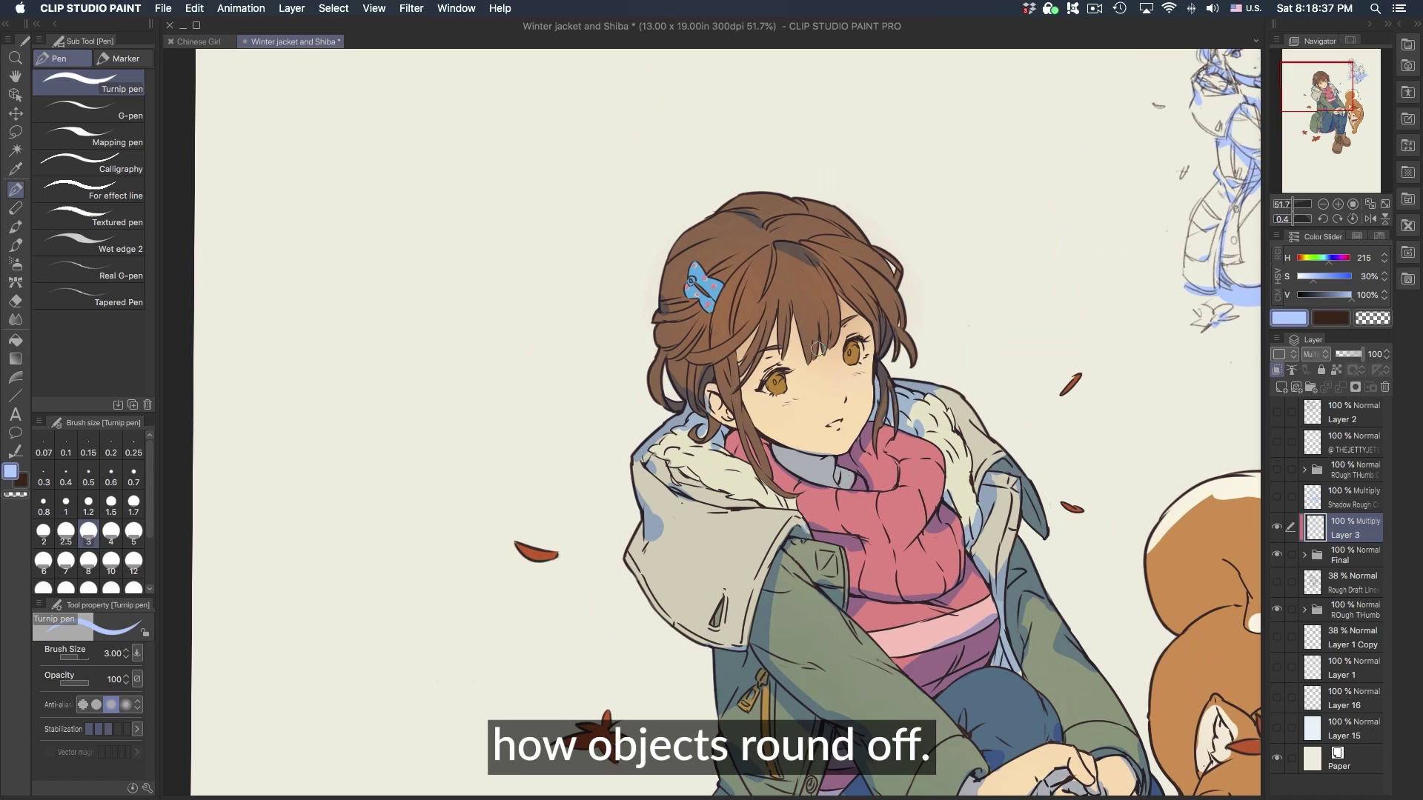
- Reduce the brush size to 1.7 for the hair shadows and undo the last stroke
key("bracketleft")
key("bracketleft")
key("bracketleft")
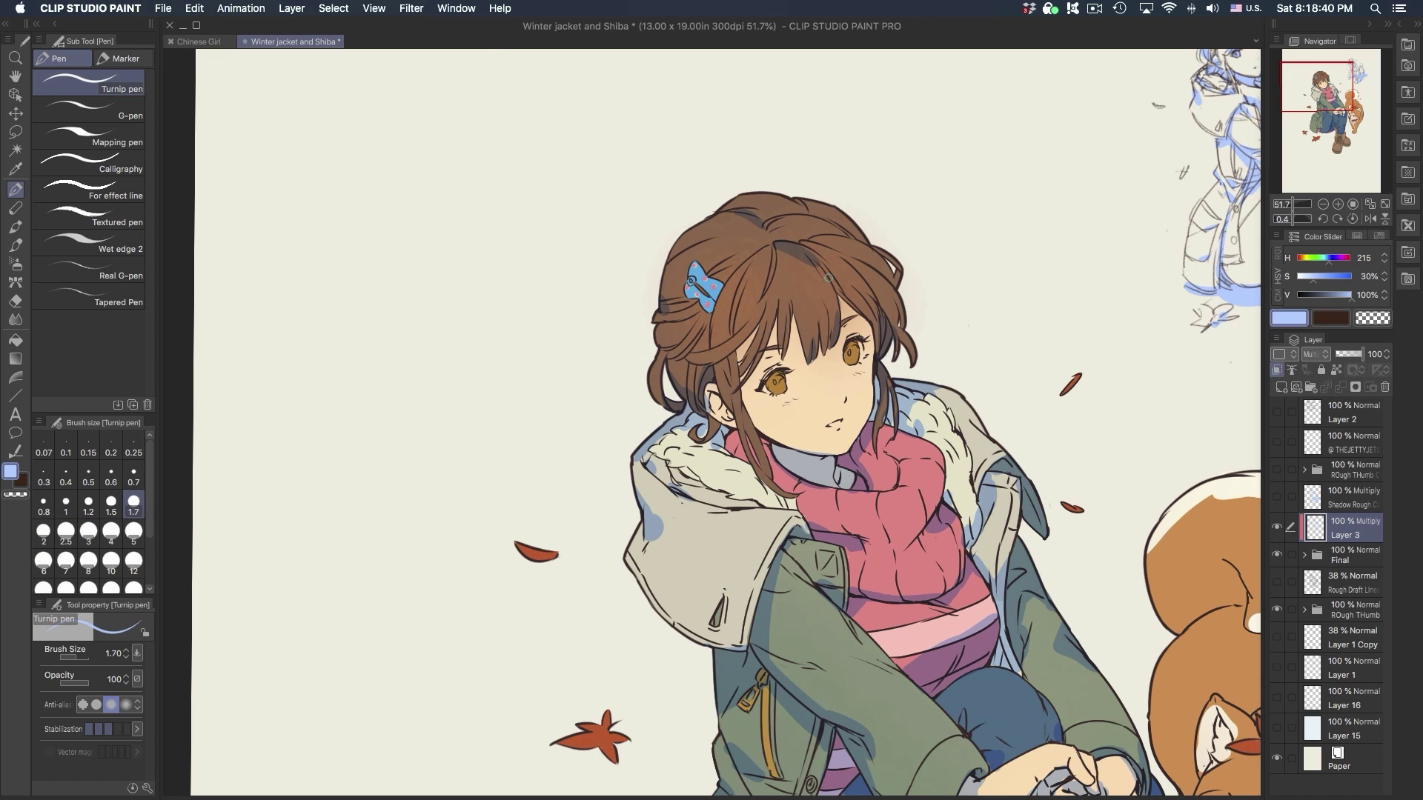
key("super+z")
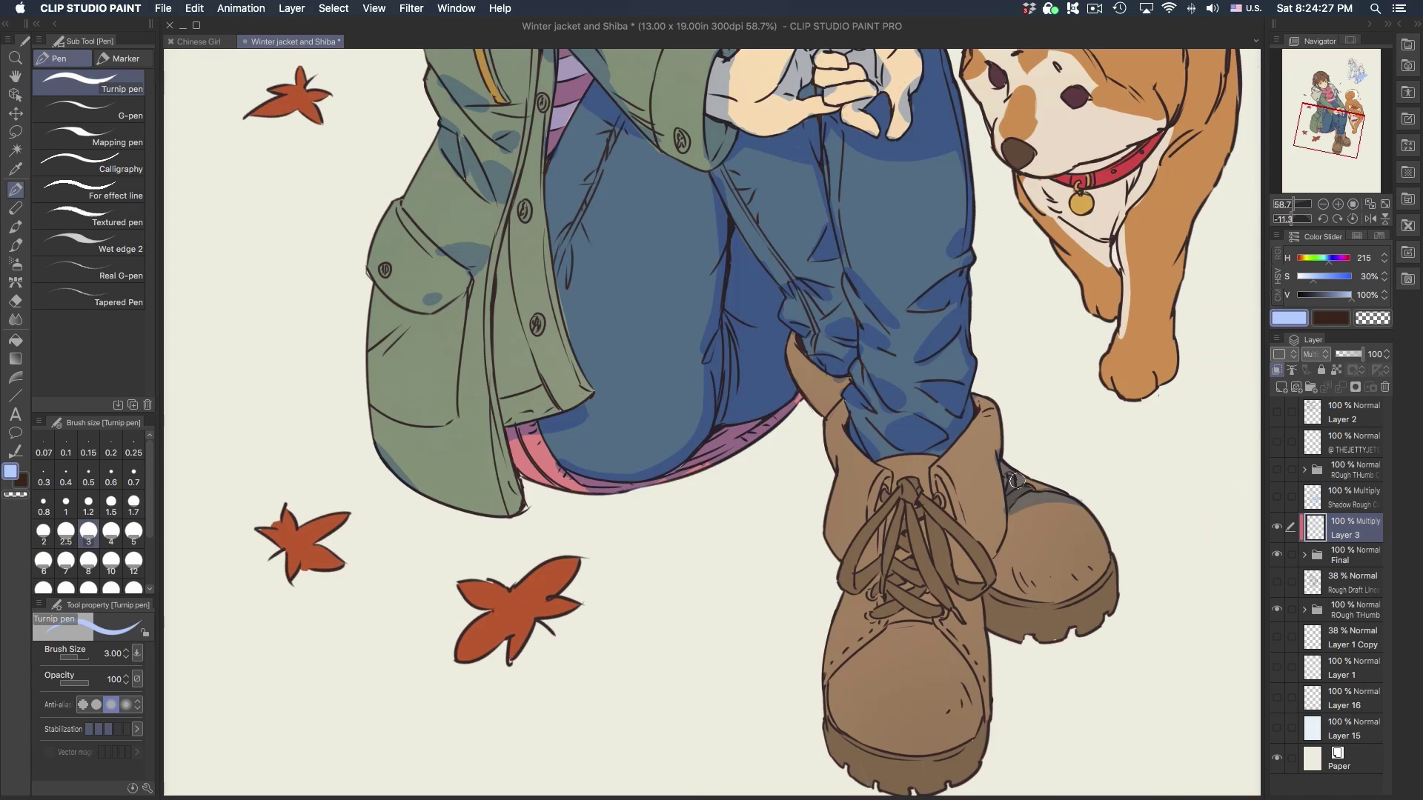
- Shade the front boot's tongue, lacing gap and the area below the laces, trimming with the transparent colour
left_click_drag(860, 559, 882, 587)
left_click_drag(882, 482, 953, 512)
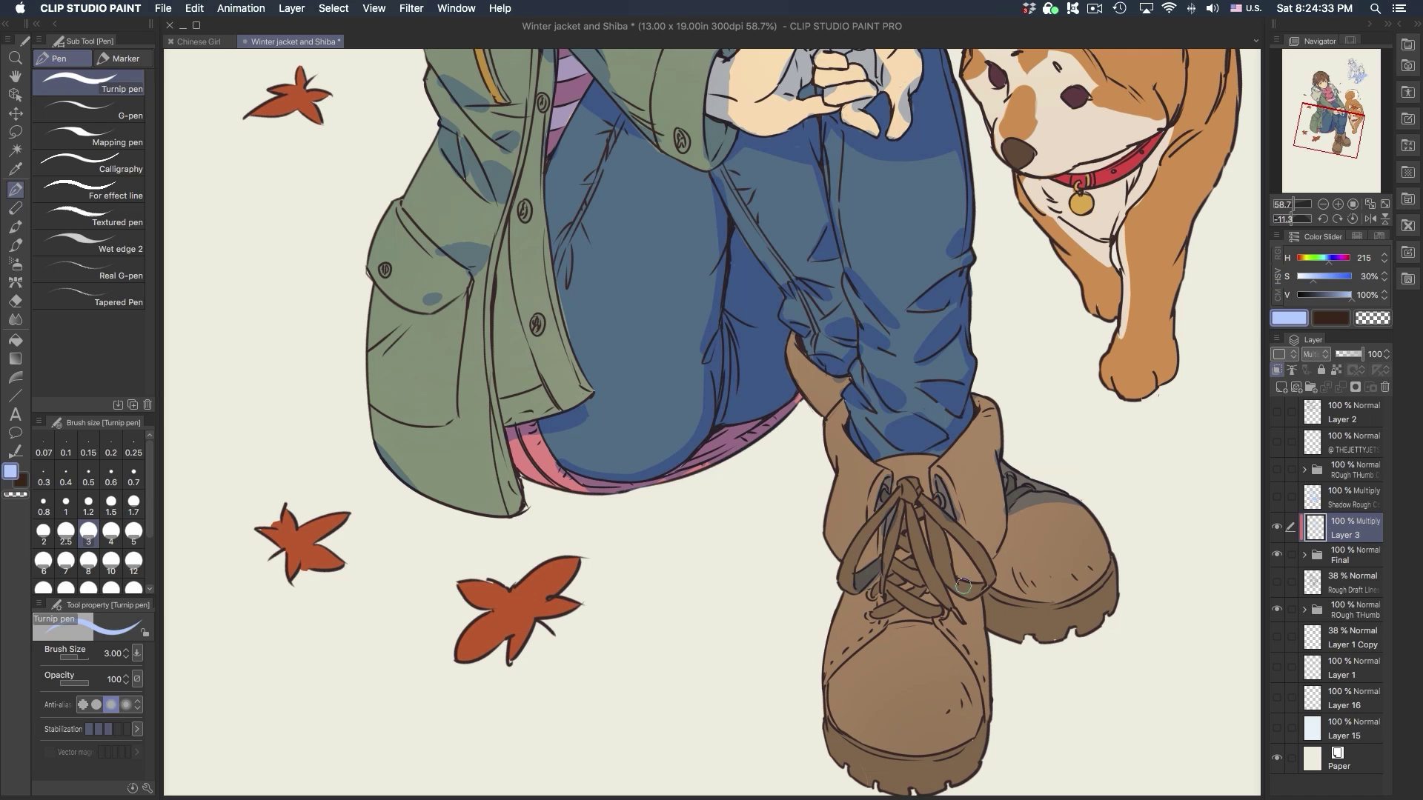
mouse_move(964, 593)
left_mouse_down()
mouse_move(910, 523)
mouse_move(936, 611)
mouse_move(898, 604)
mouse_move(897, 576)
mouse_move(949, 636)
left_mouse_up()
key("c")
key("c")
key("c")
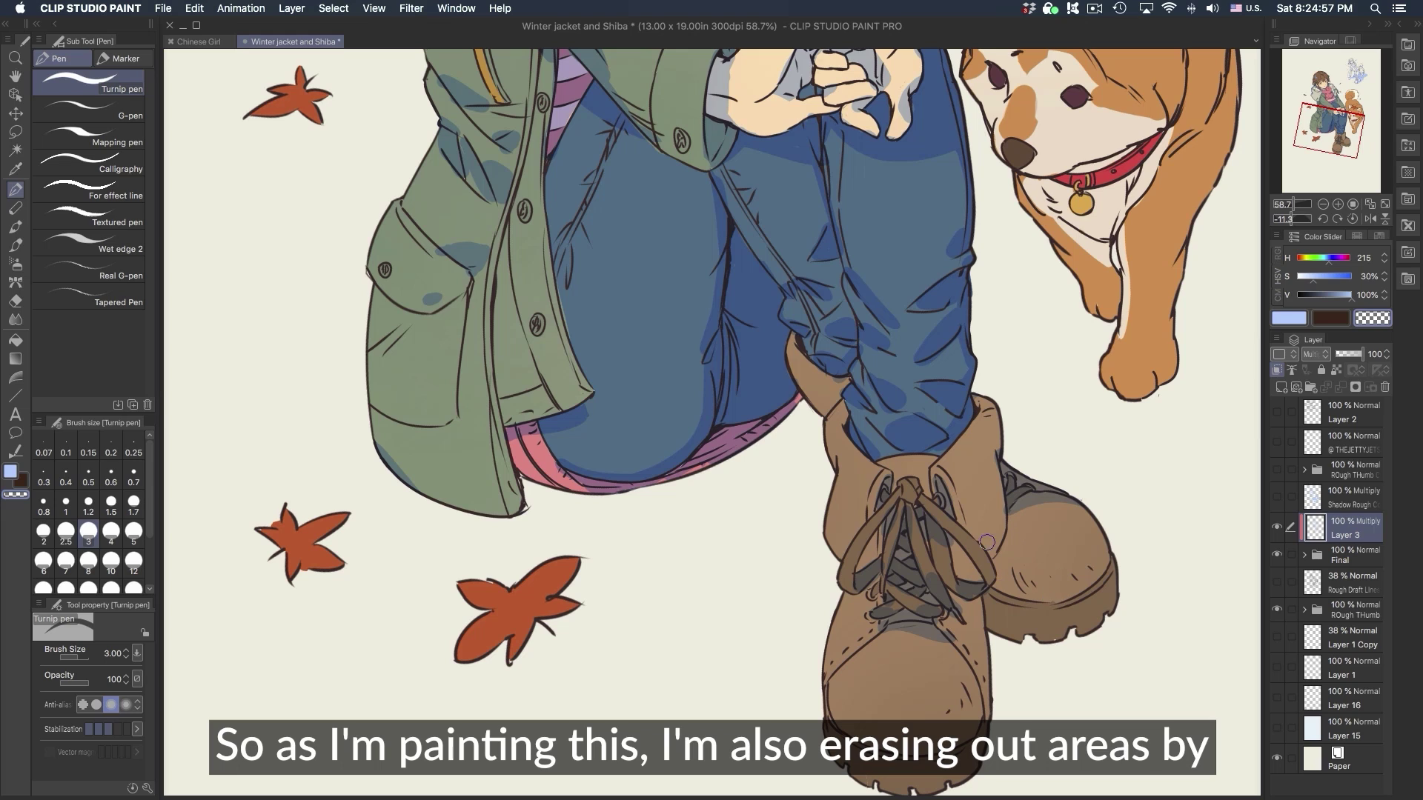
- Shade the rear boot where the front boot overlaps it, refining the shadow edge with the transparent colour
key("c")
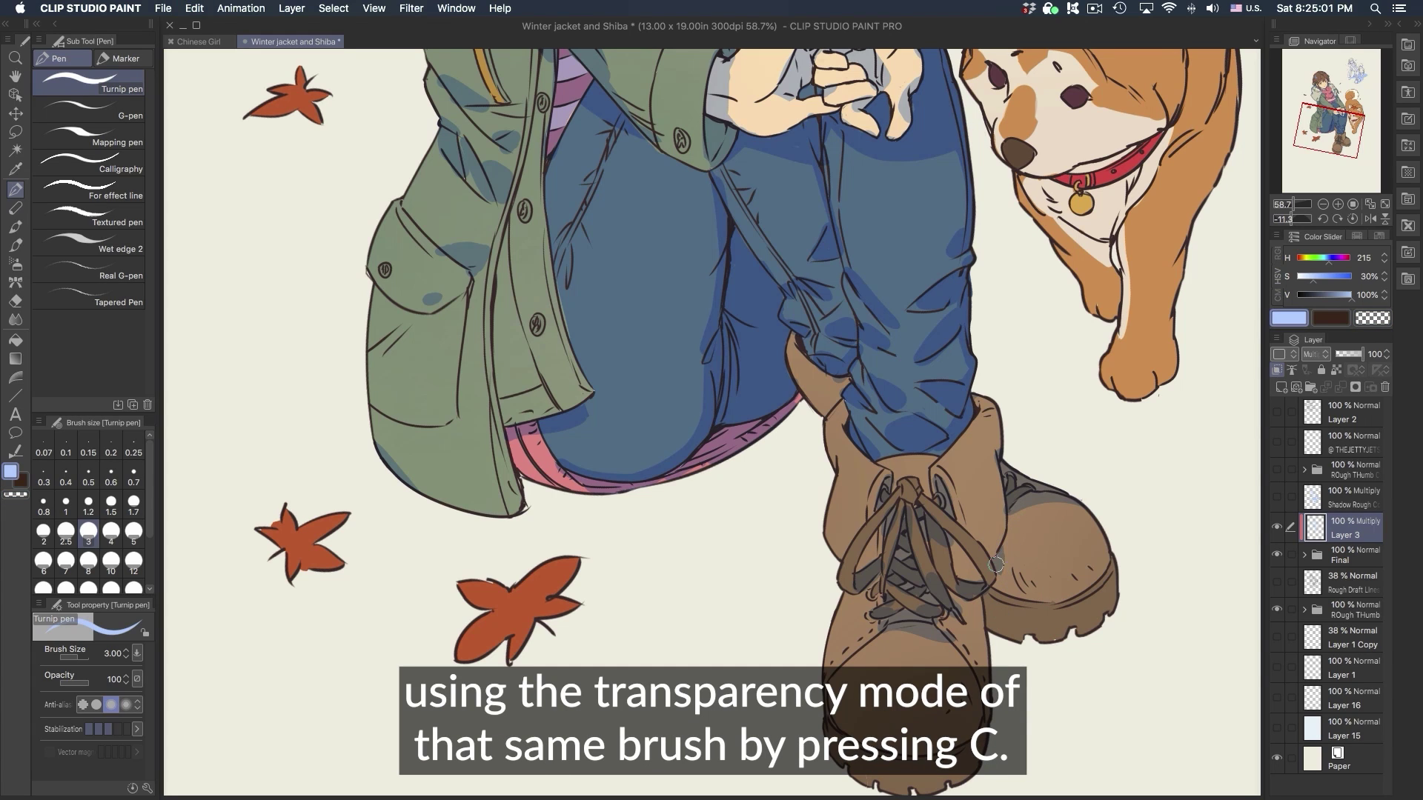
left_click_drag(997, 585, 995, 650)
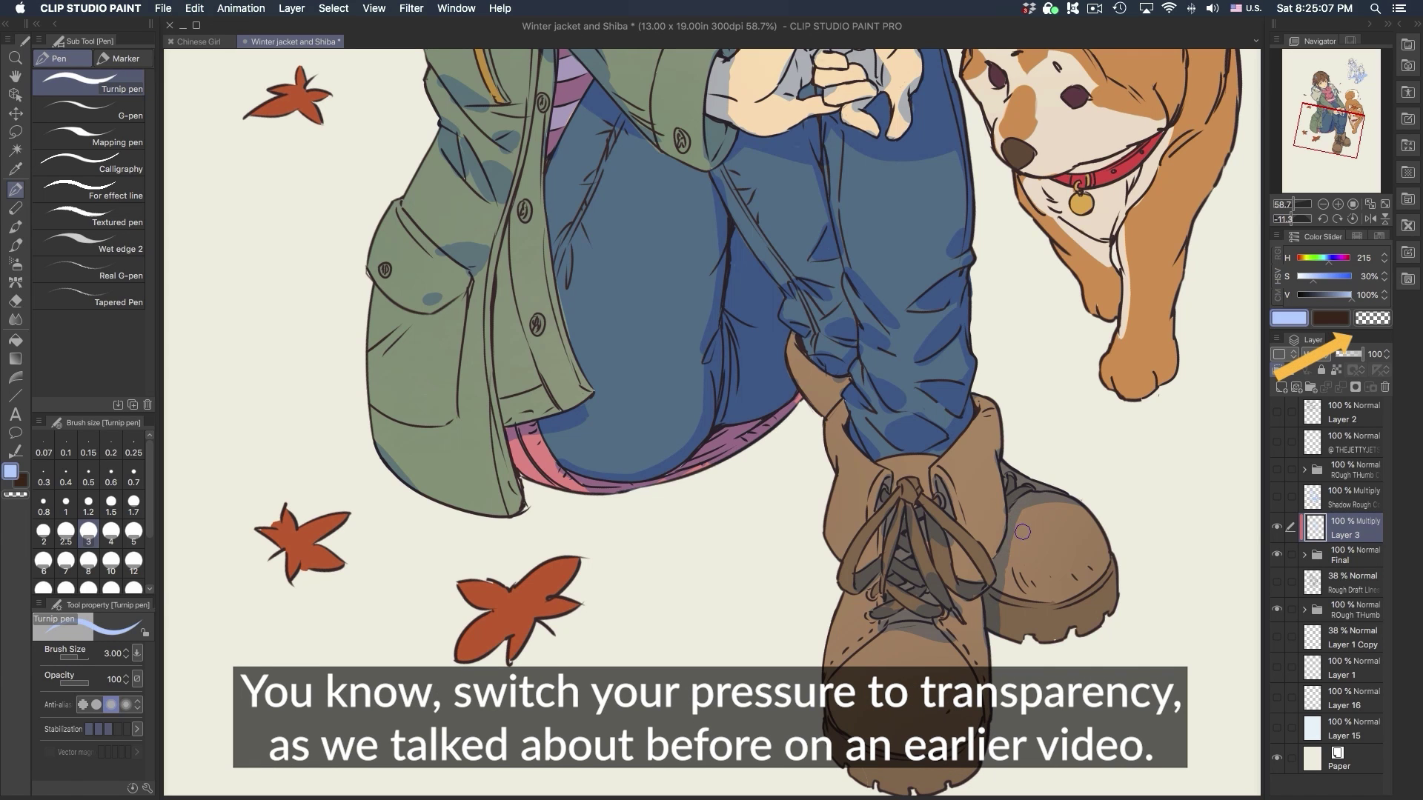
key("c")
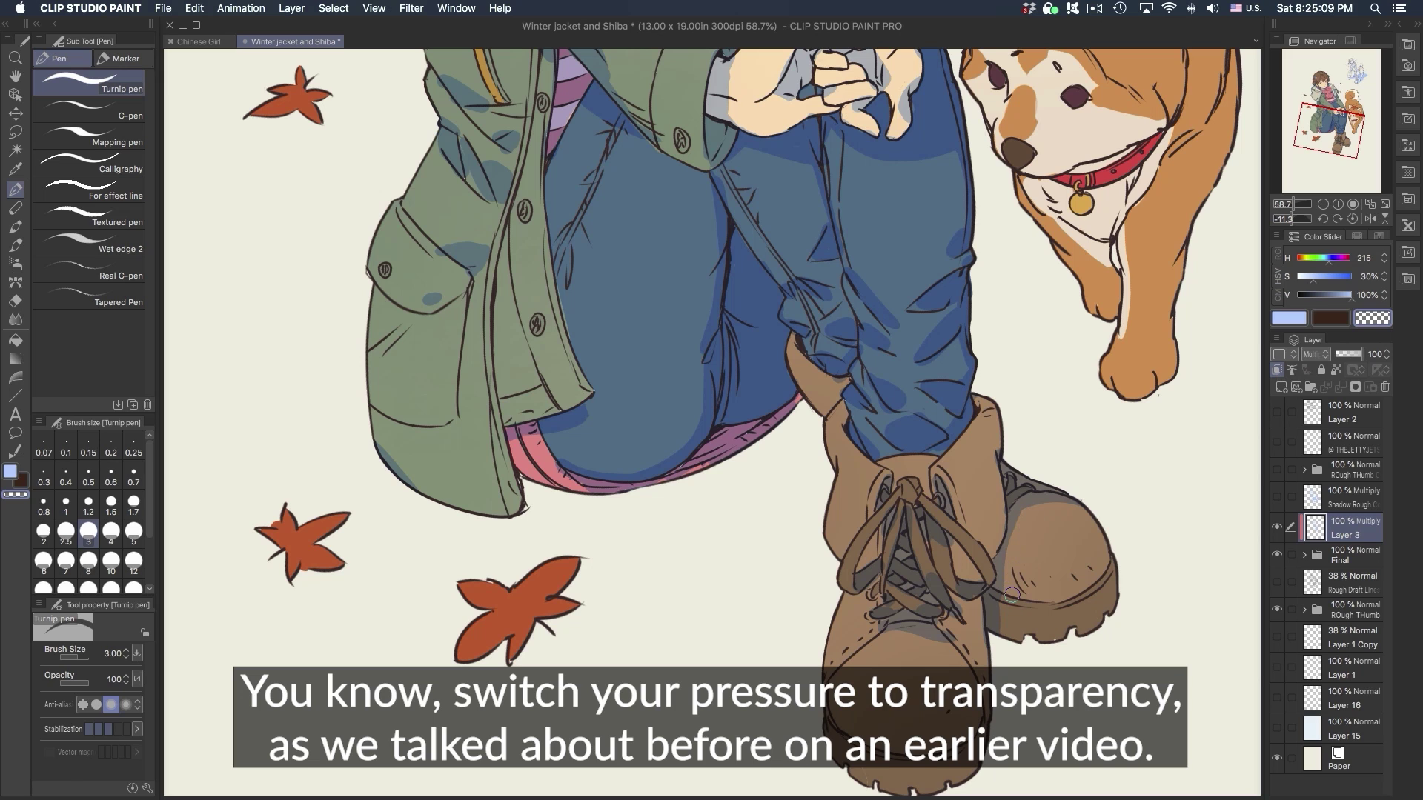
key("c")
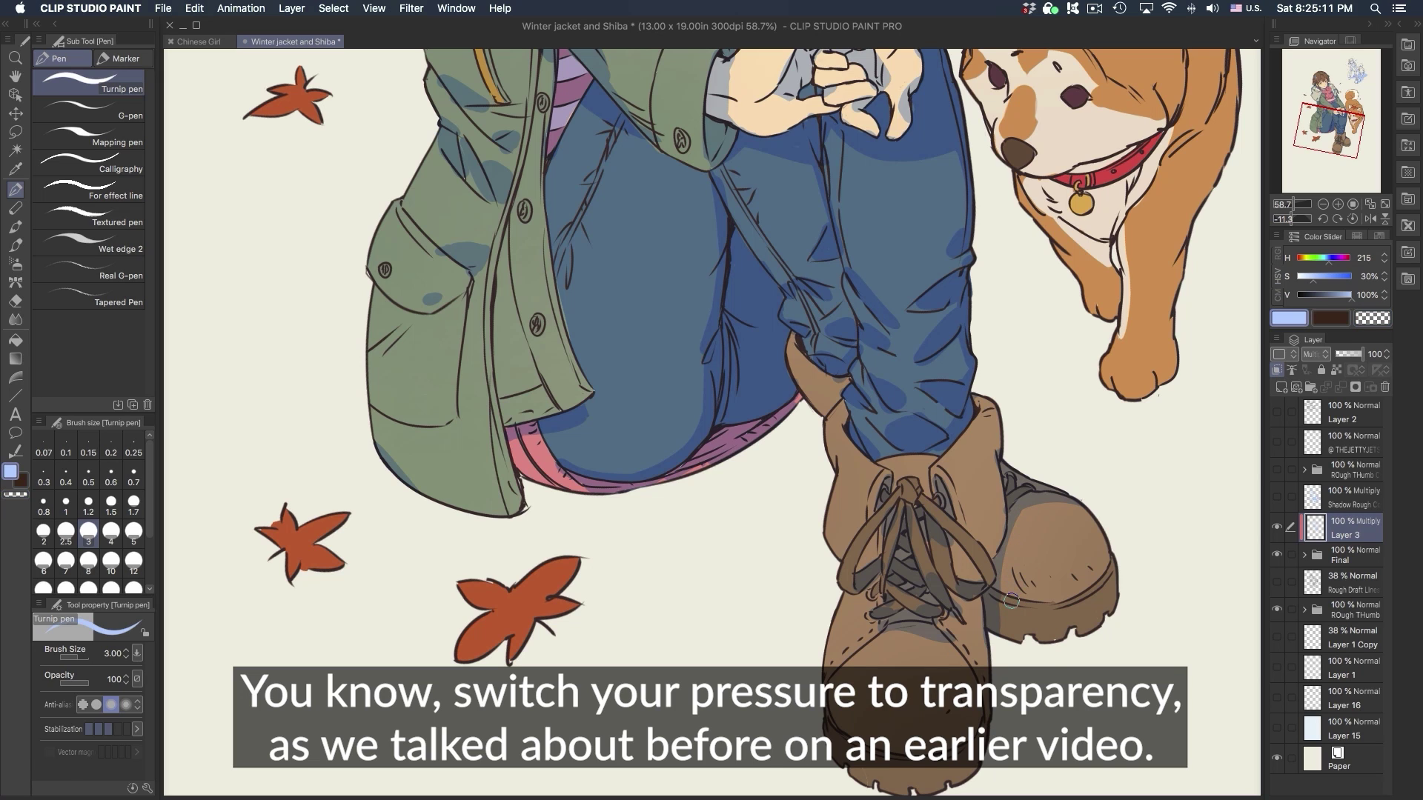
mouse_move(1000, 607)
left_mouse_down()
mouse_move(999, 635)
mouse_move(966, 508)
mouse_move(968, 583)
left_mouse_up()
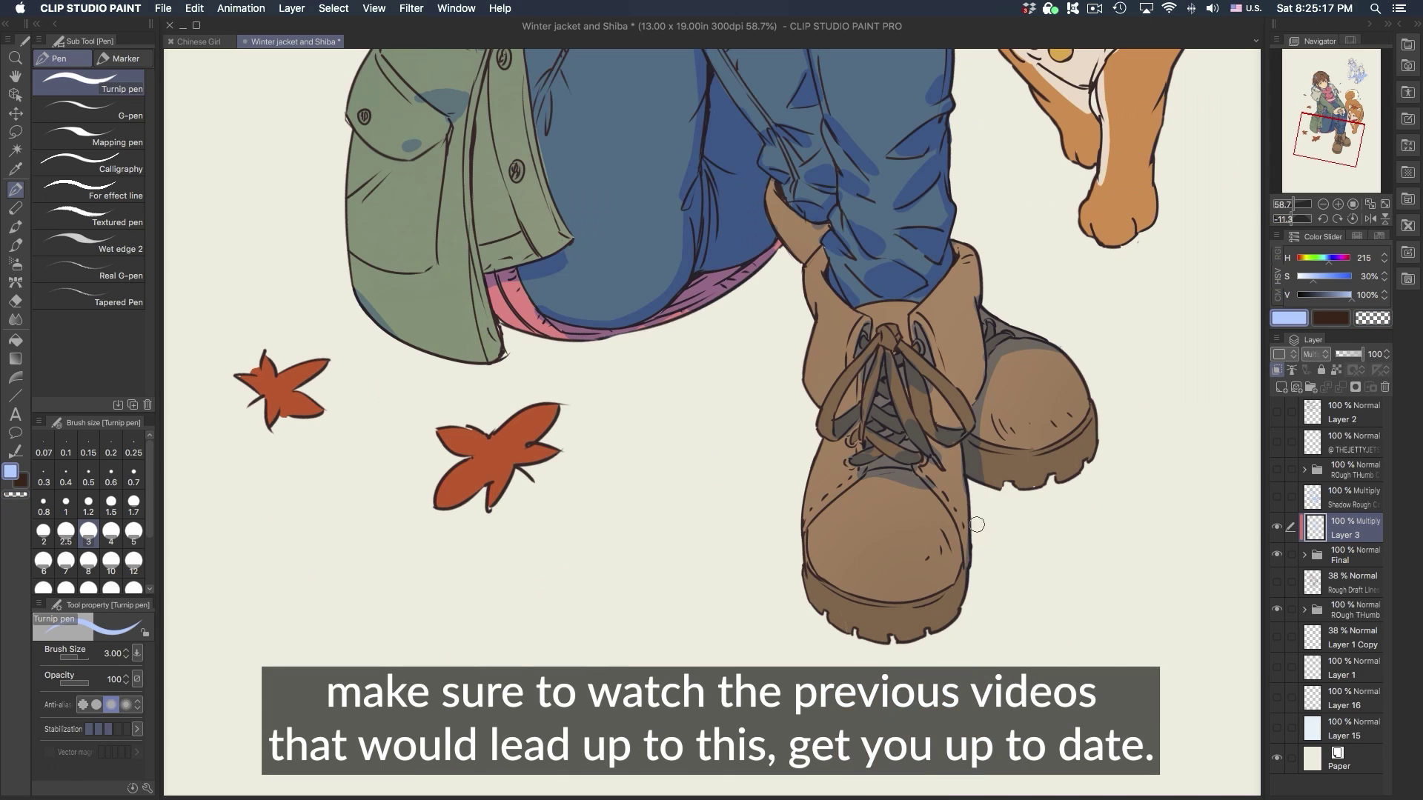
key("c")
left_click_drag(969, 531, 967, 579)
key("super+z")
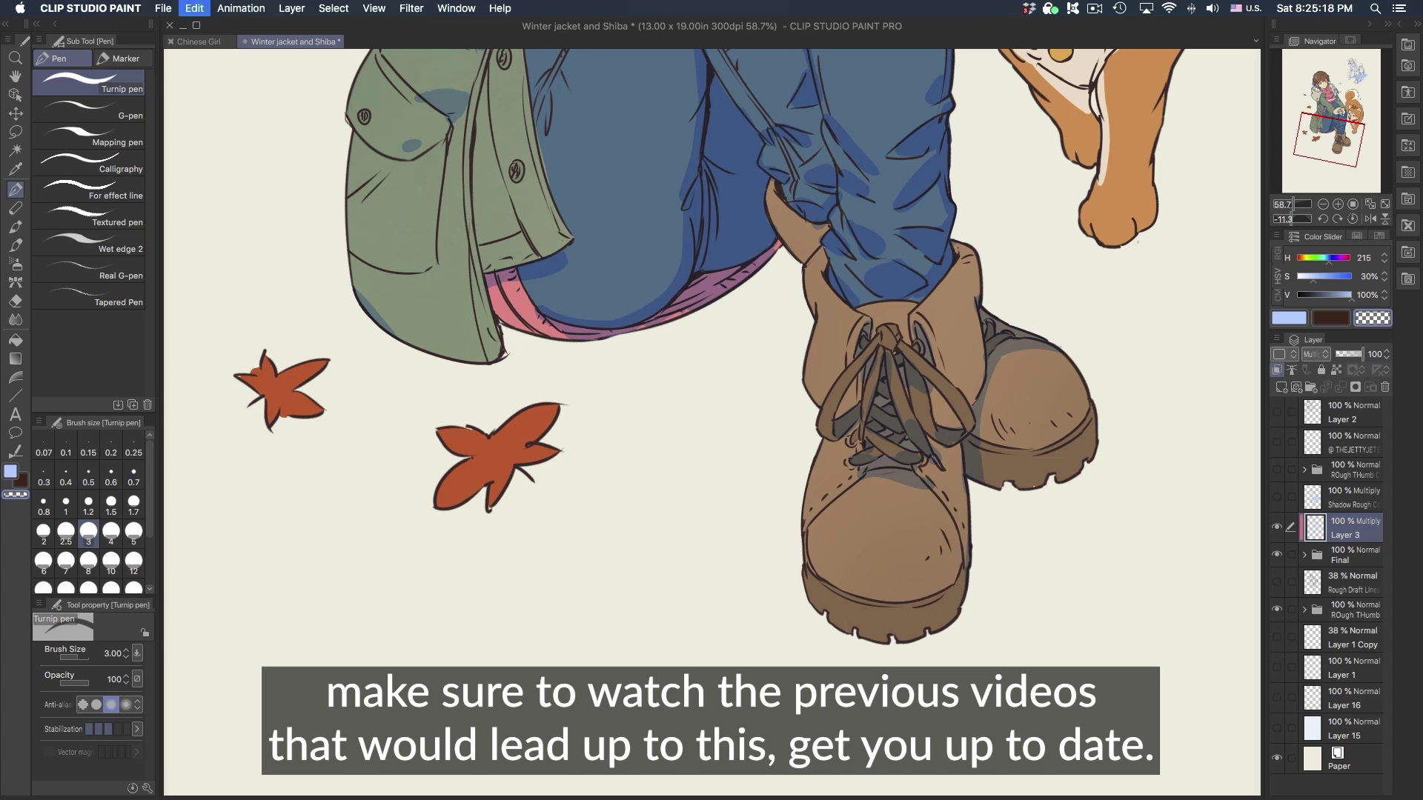
key("c")
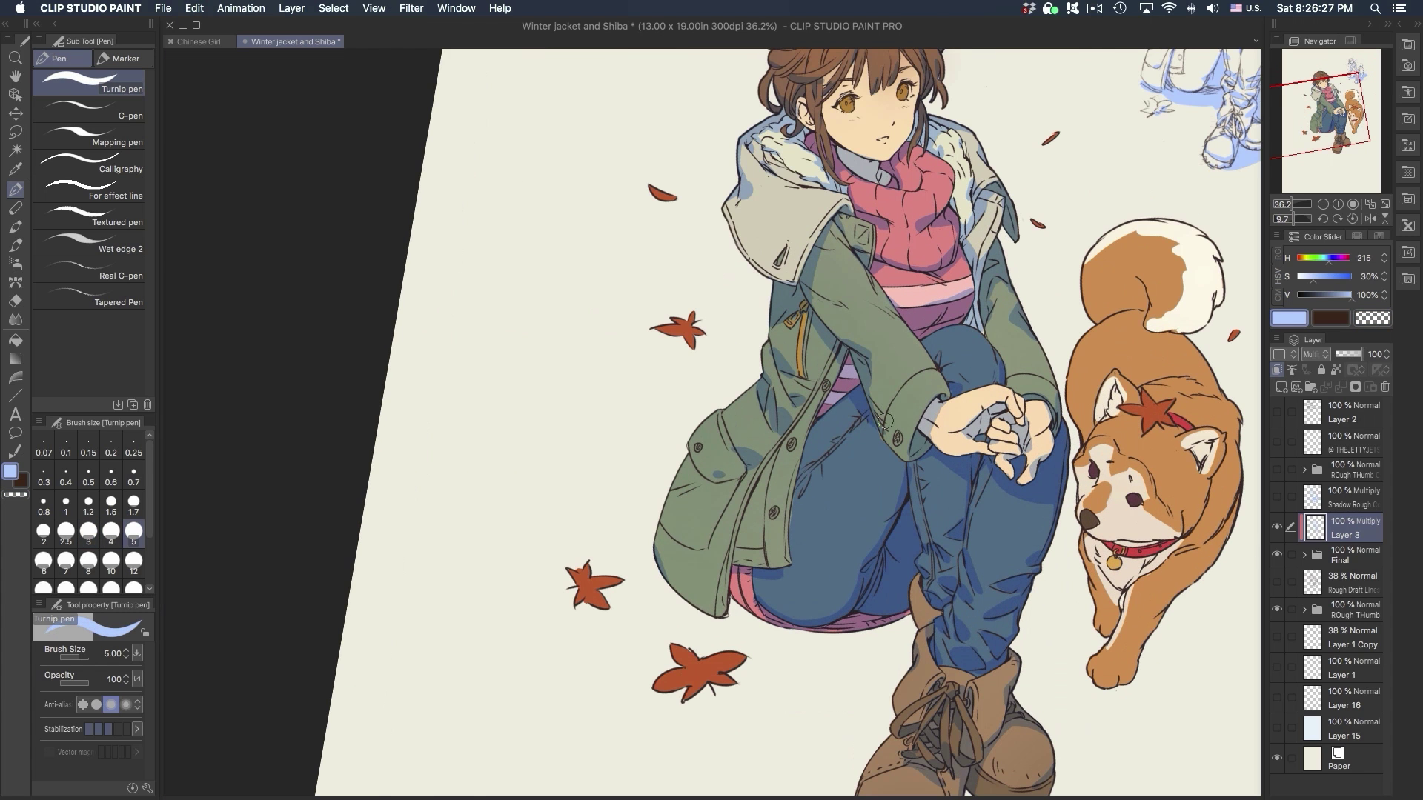
- Shade the near sleeve toward its cuff and the coat folds above the pocket
key("c")
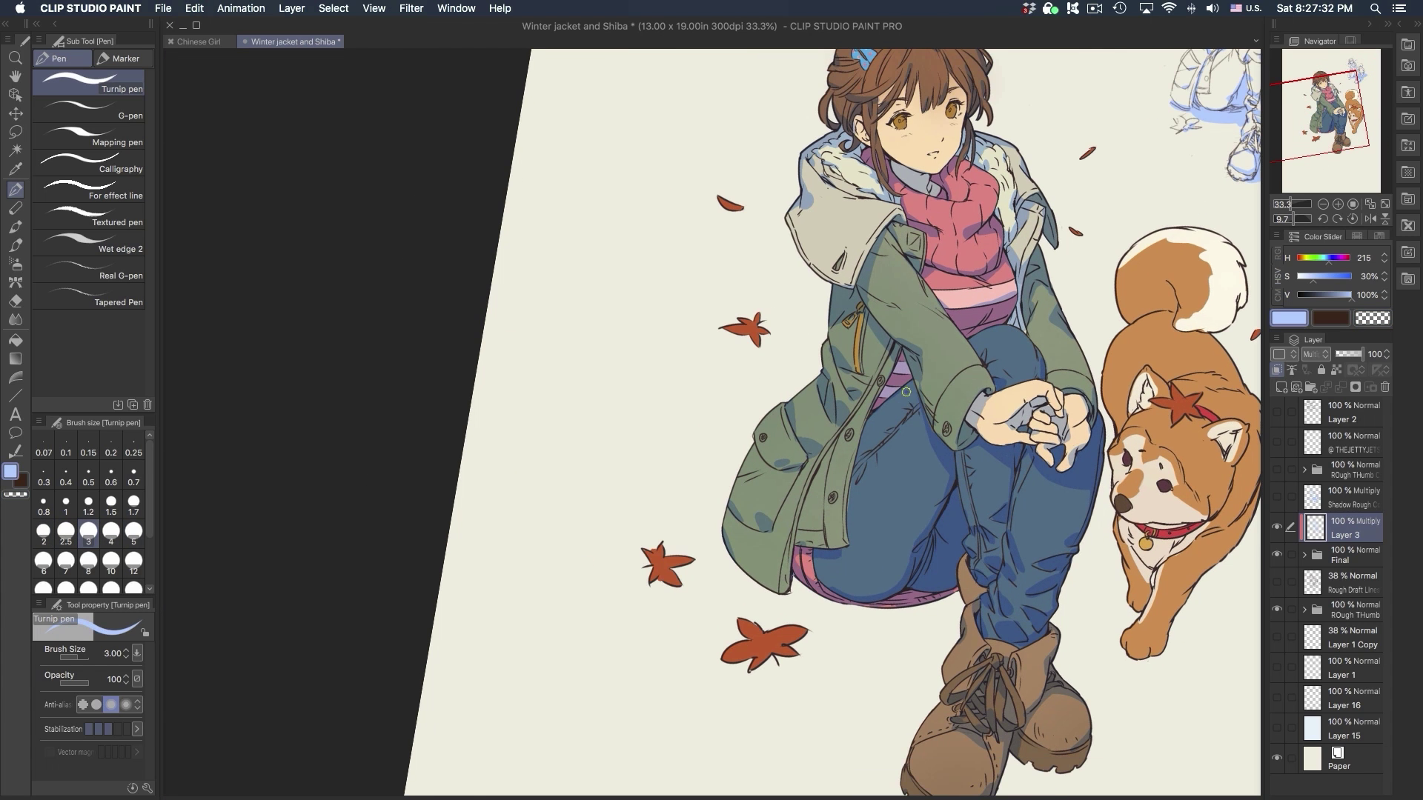
left_click_drag(953, 364, 989, 419)
left_click_drag(823, 393, 797, 419)
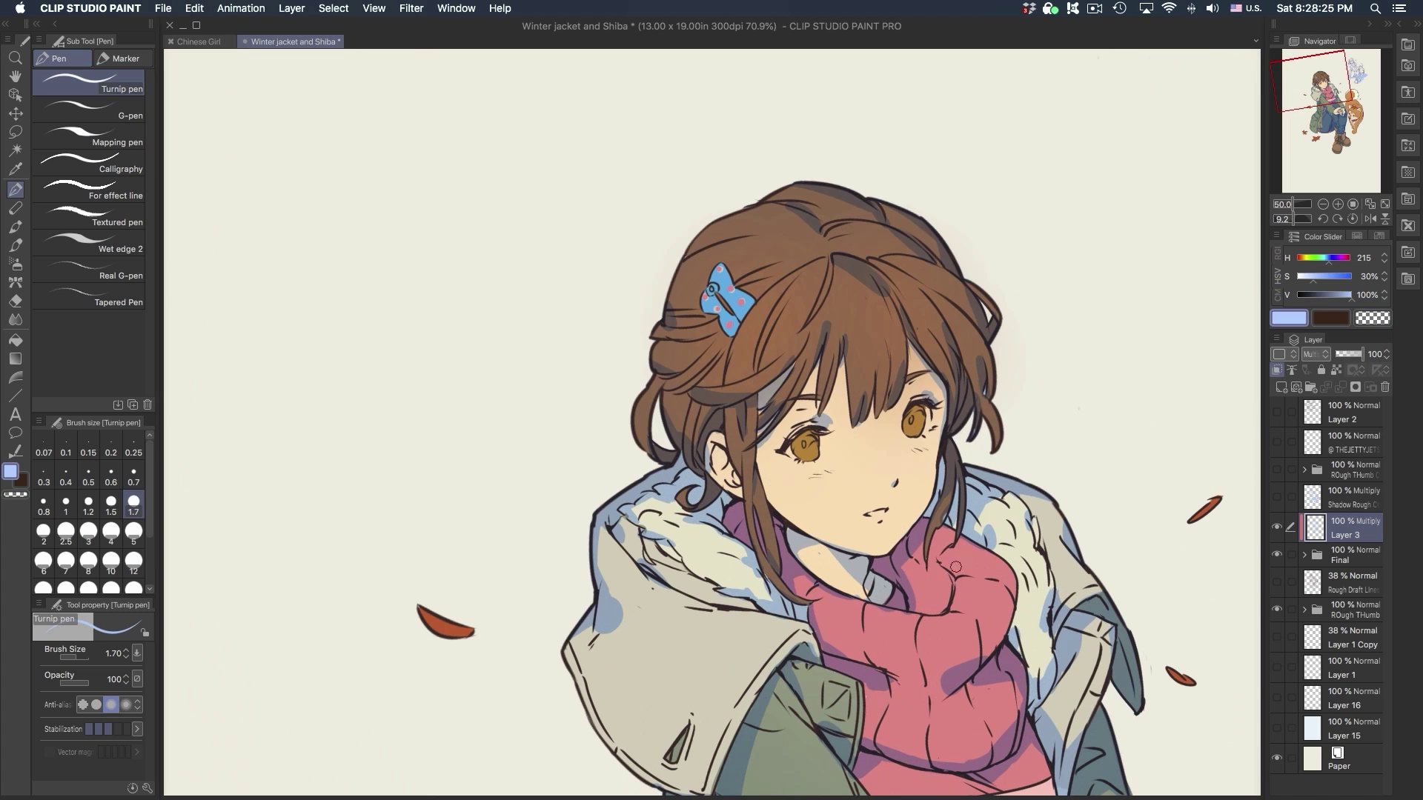
- Set the brush size to 2.5 and shade the scarf's upper folds beside the fur collar
key("bracketright")
key("bracketright")
mouse_move(922, 548)
left_mouse_down()
mouse_move(916, 582)
mouse_move(949, 571)
left_mouse_up()
key("c")
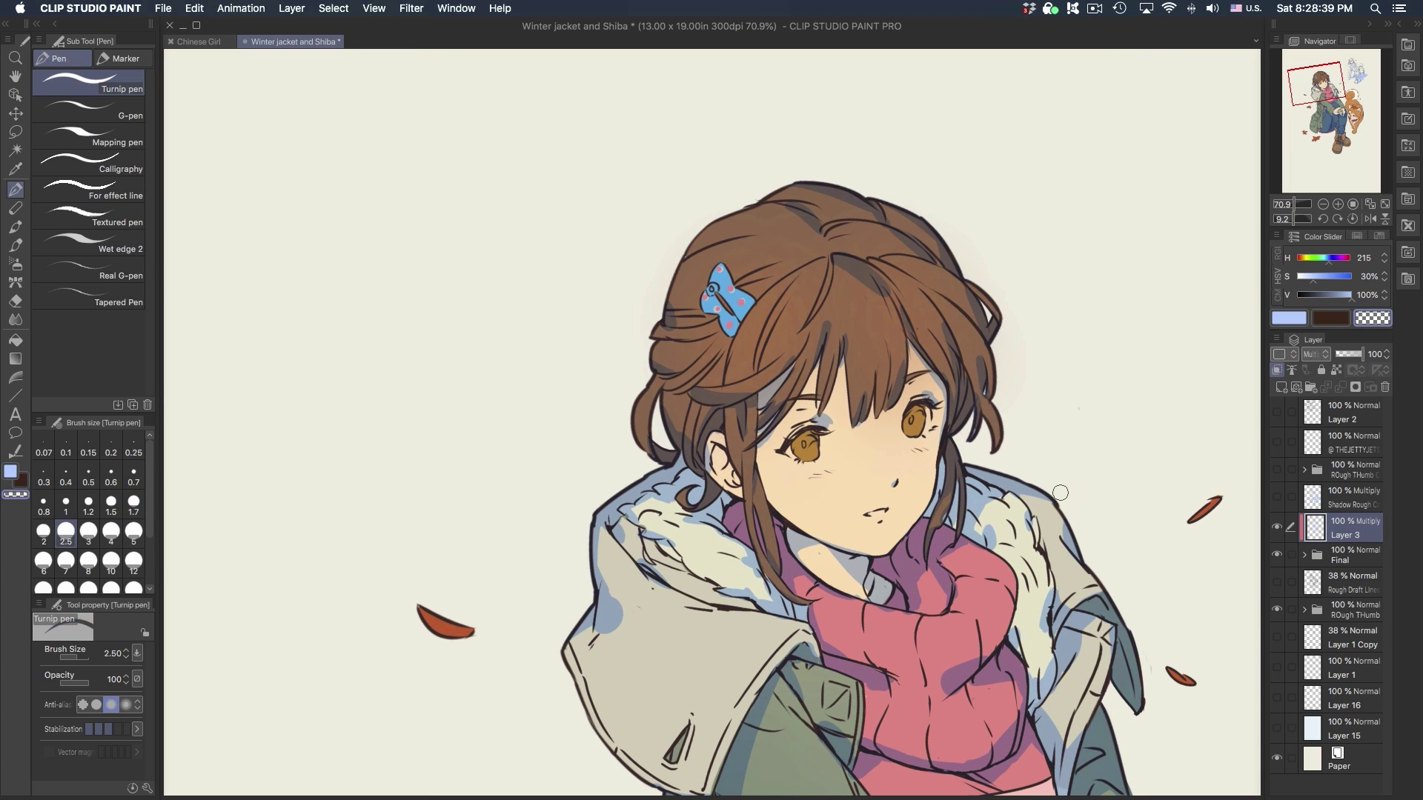
key("c")
left_click_drag(993, 504, 926, 593)
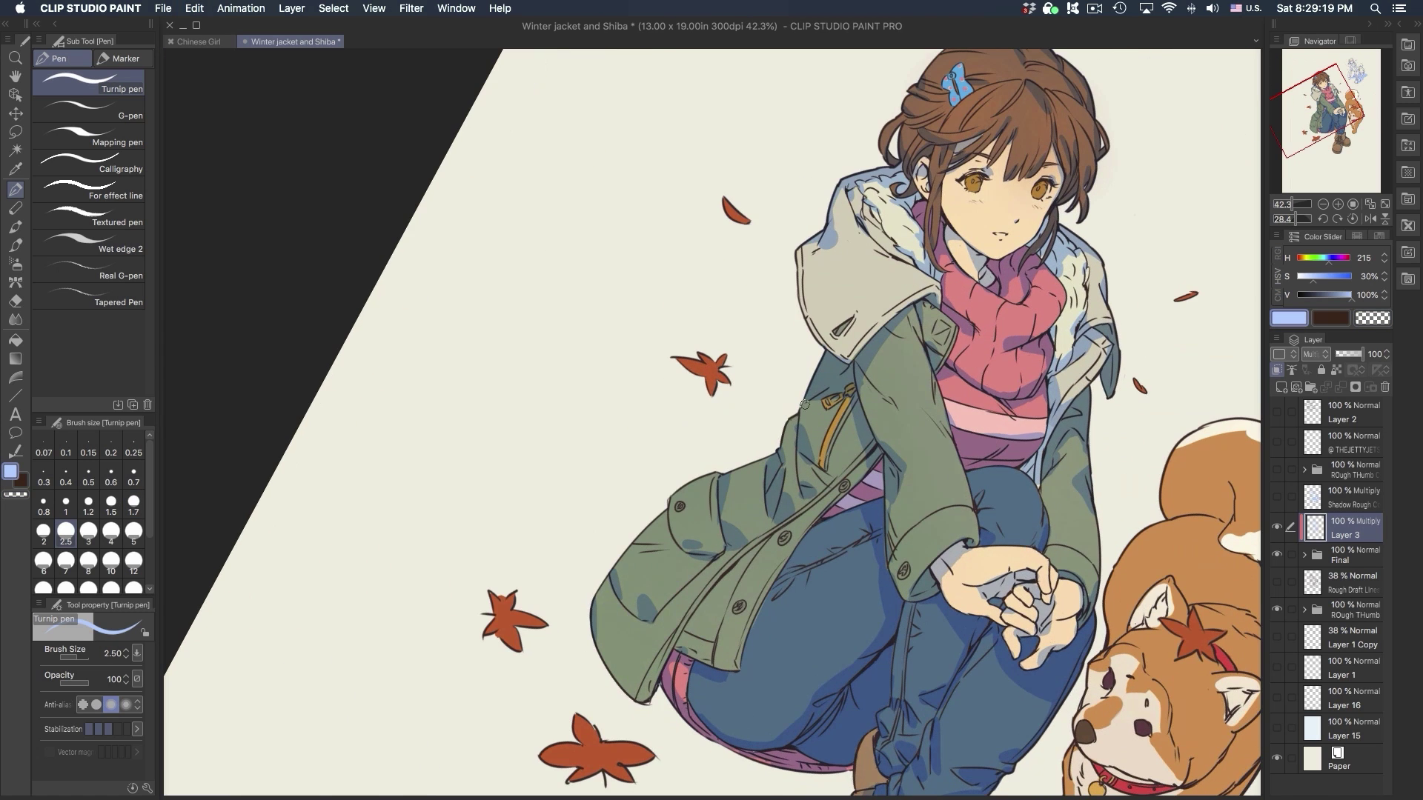
- Add shadow to the coat panel beside the orange zipper and to the coat's shoulder area by the hood
left_click_drag(804, 405, 821, 471)
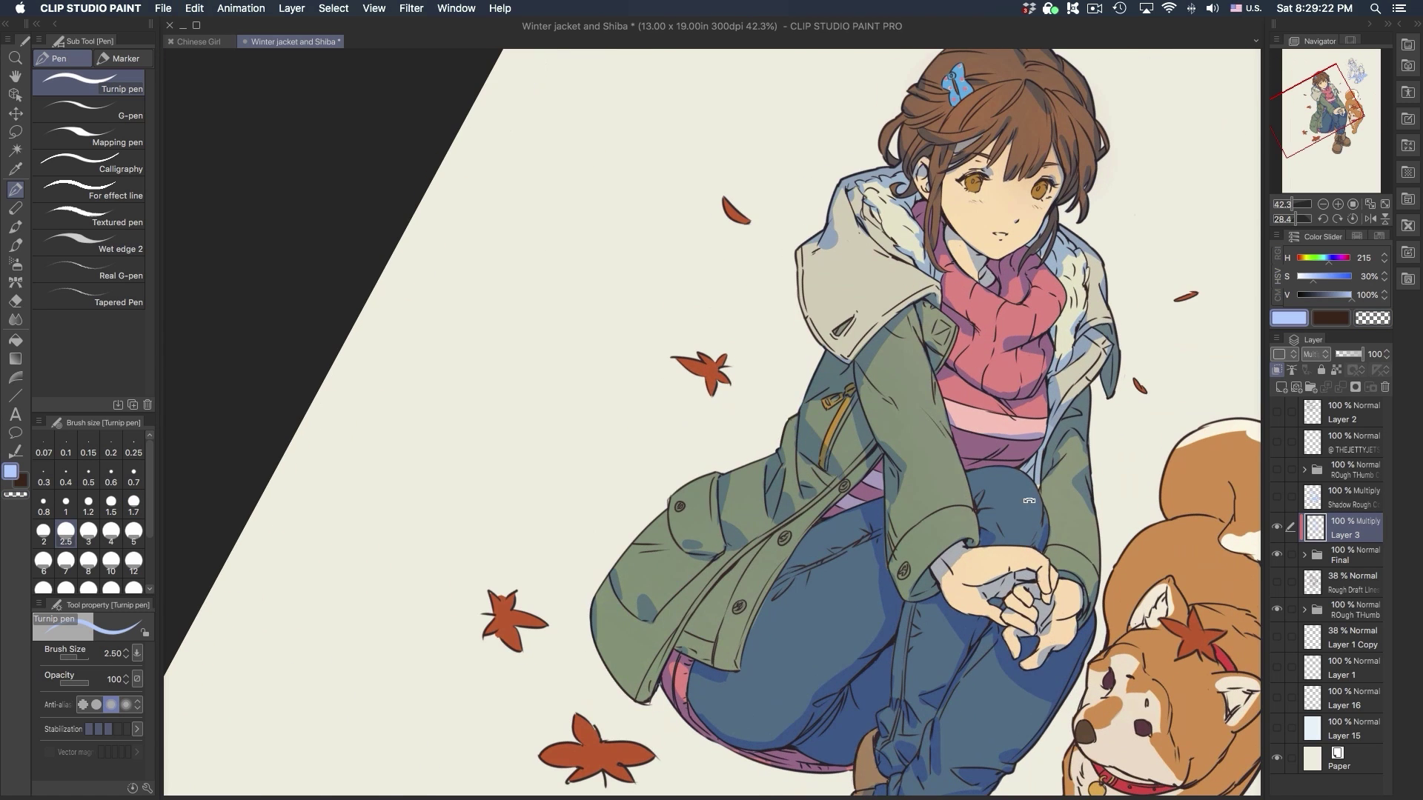
left_click_drag(945, 348, 962, 332)
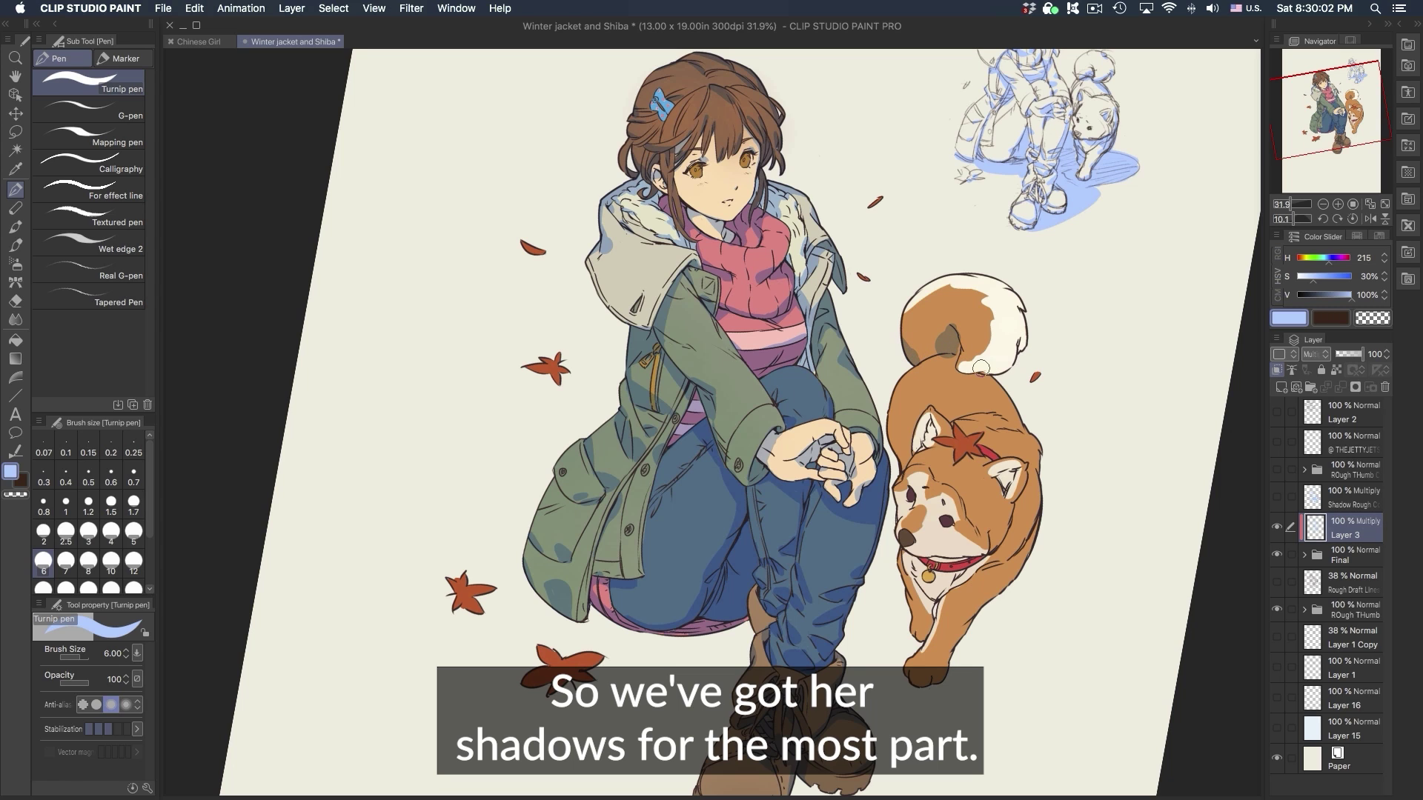
- Undo the last stroke on the dog's tail and block in shadow on the lower curve of the tail
key("super+z")
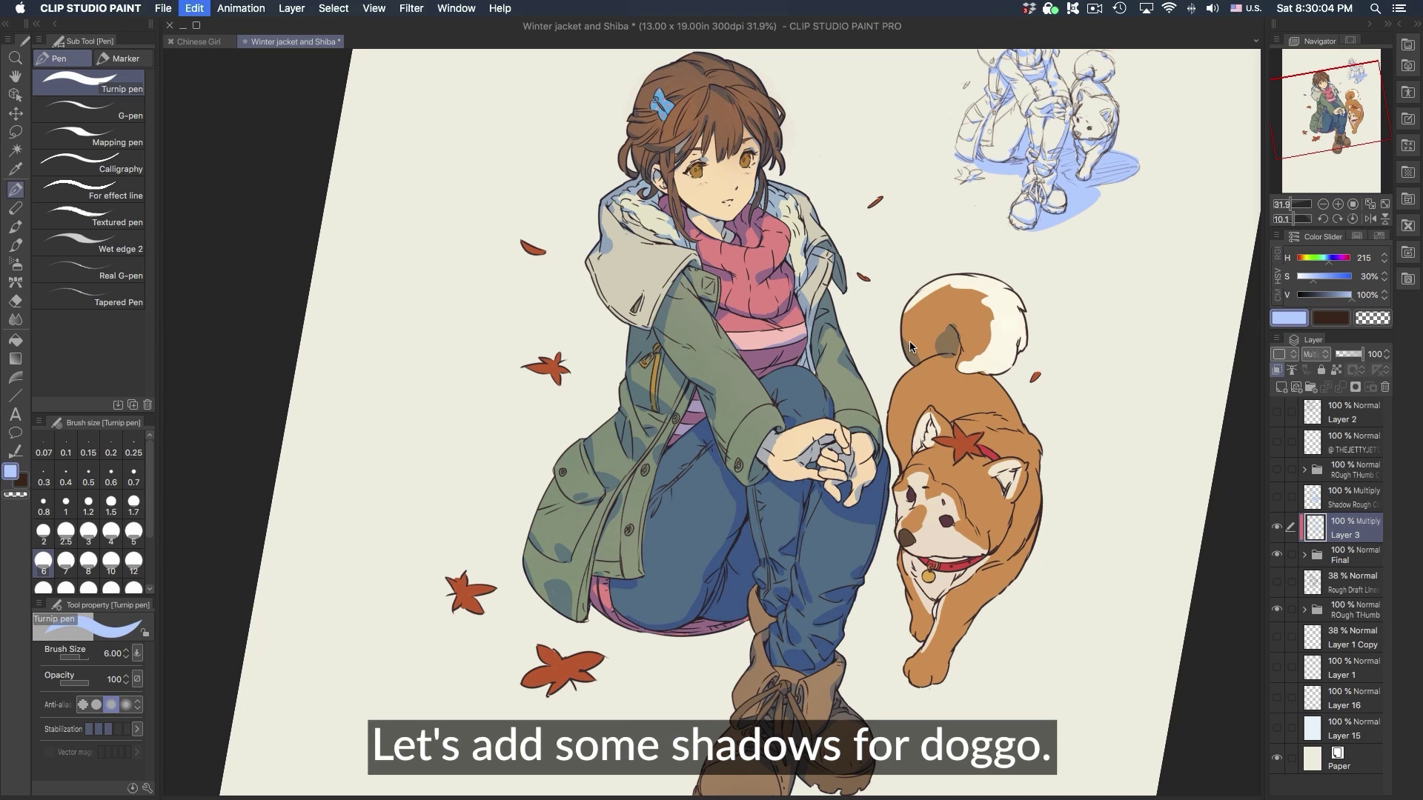
left_click_drag(910, 354, 936, 342)
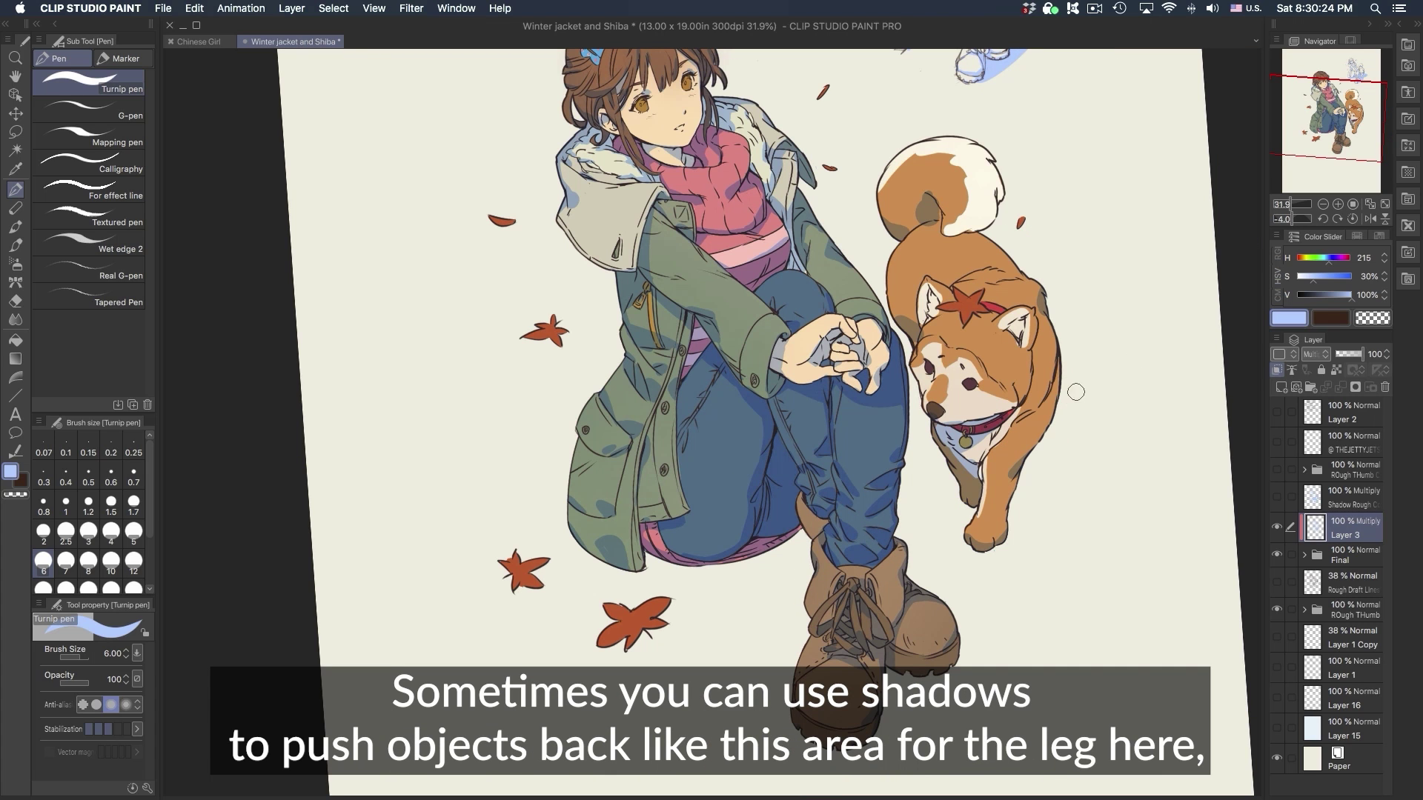
left_click_drag(1060, 353, 1048, 424)
key("super+z")
mouse_move(1060, 359)
left_mouse_down()
mouse_move(1038, 460)
mouse_move(1057, 378)
mouse_move(1042, 450)
mouse_move(974, 470)
left_mouse_up()
key("super+z")
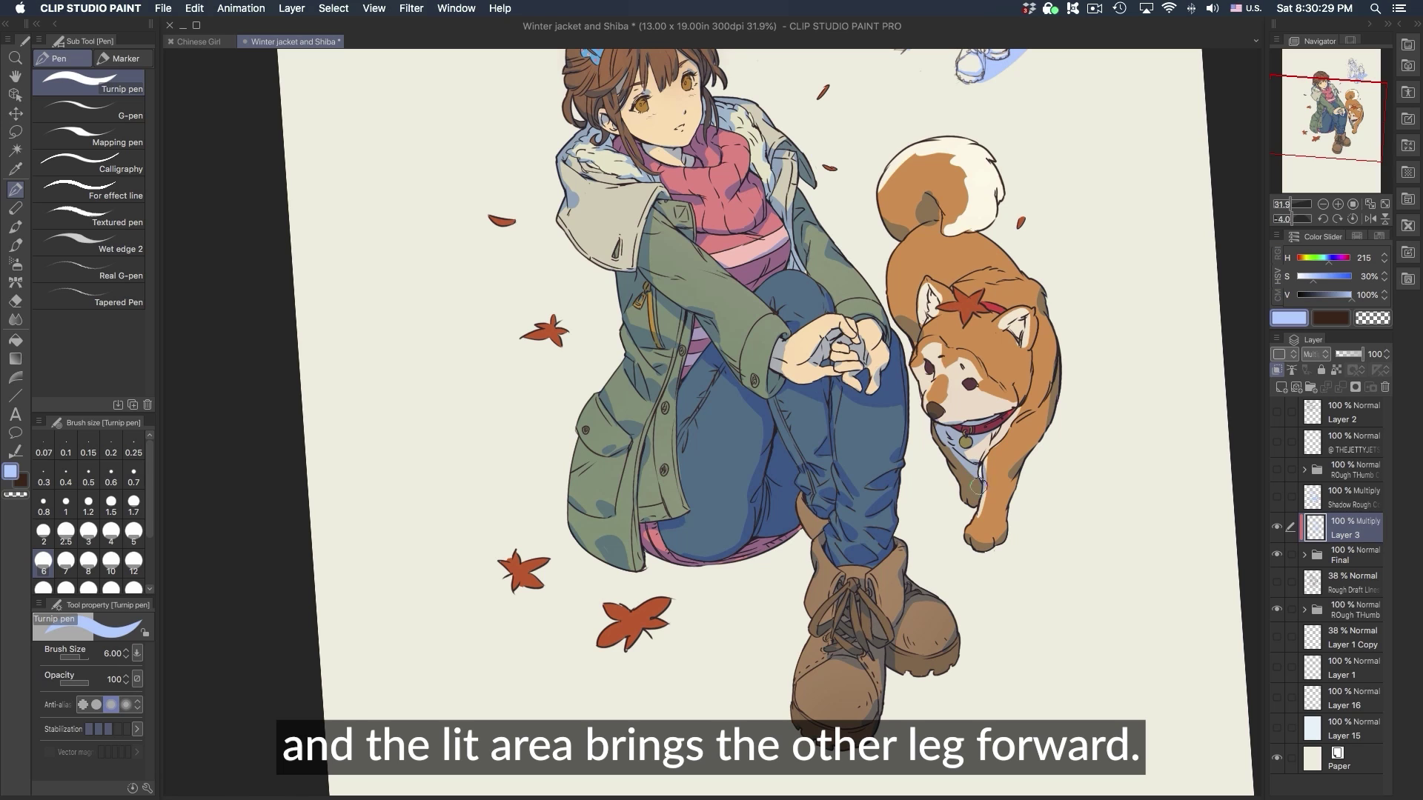
key("super+z")
key("super+z")
key("super+z")
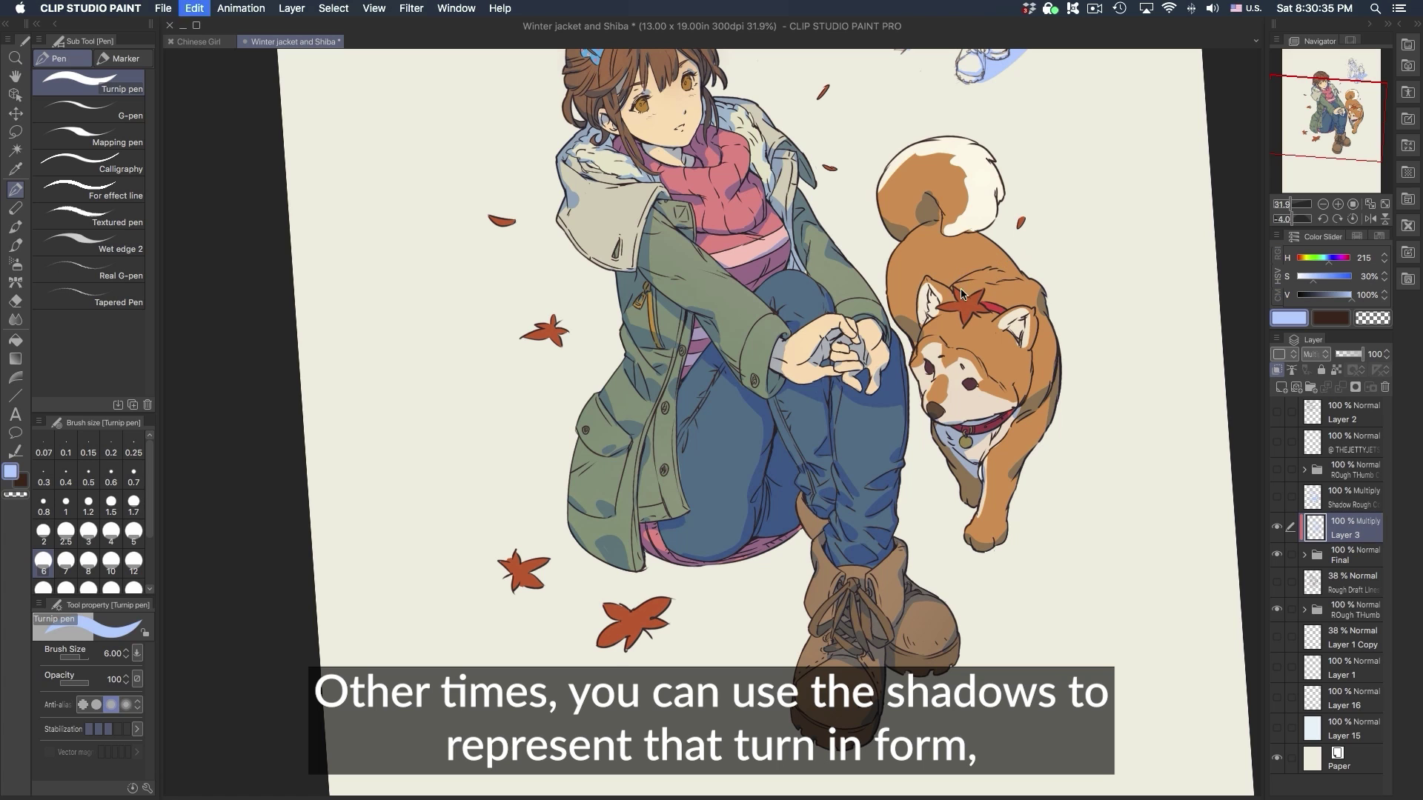
- Set the brush size to 3 and shade the dog's brows around its eyes, undoing the last stroke
key("bracketleft")
key("bracketleft")
key("bracketleft")
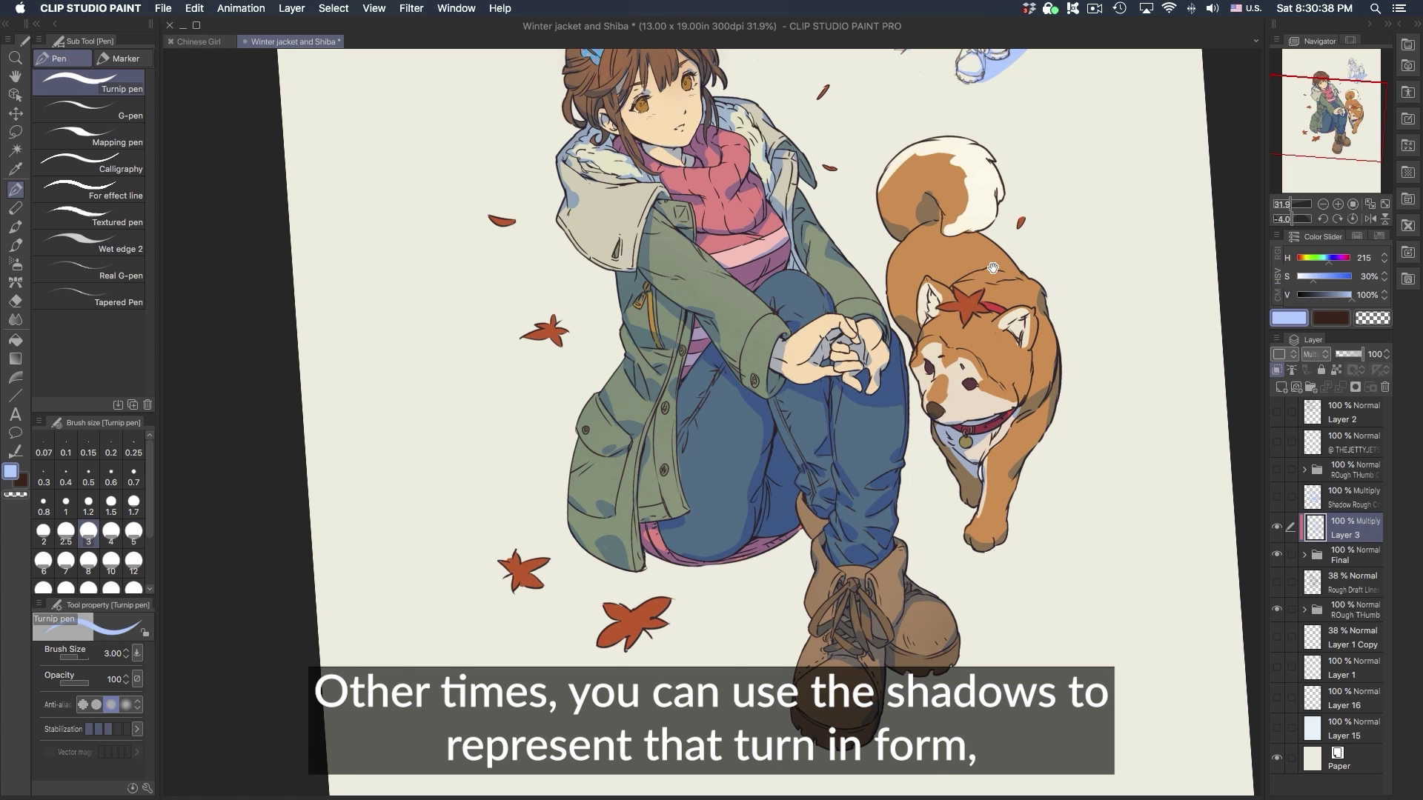
scroll(994, 269, "up", 2)
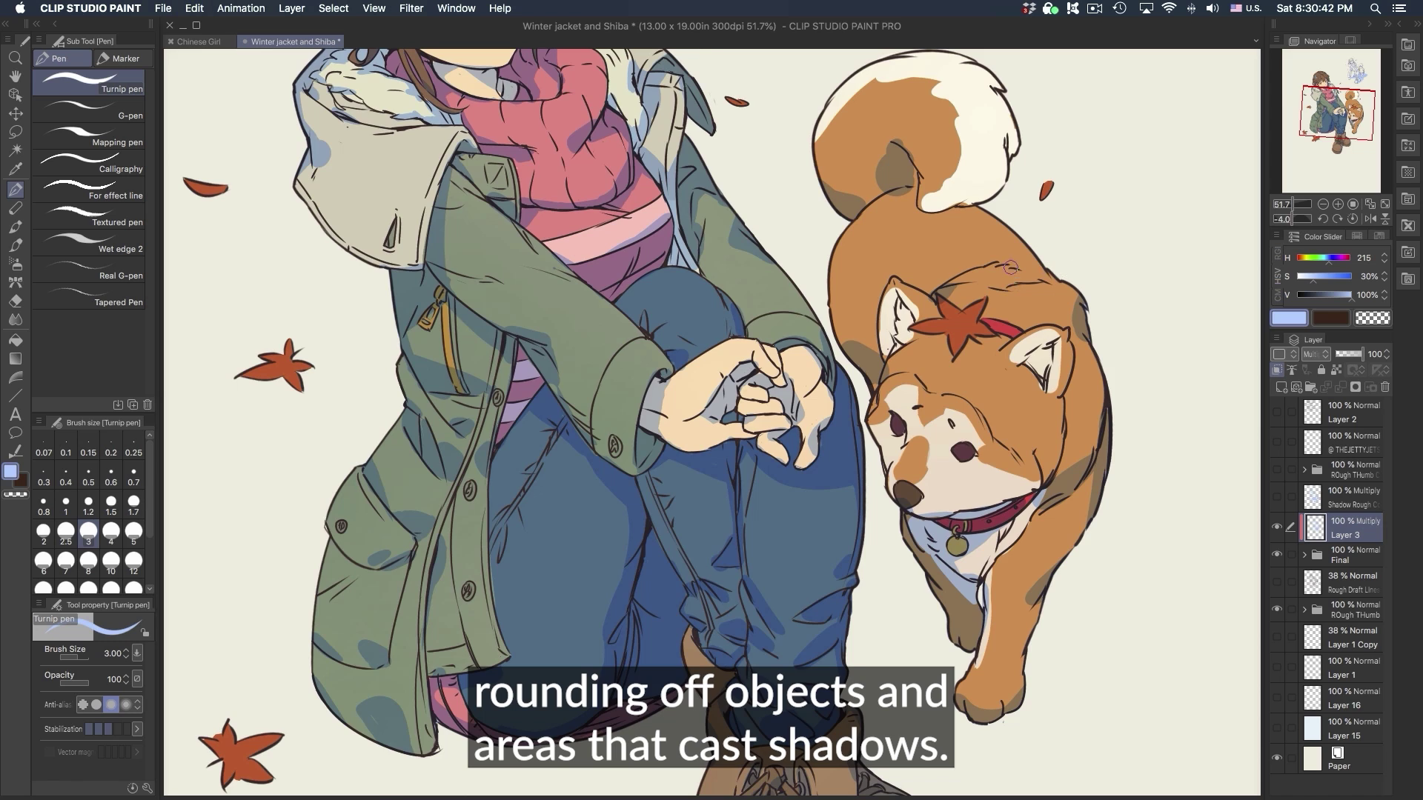
scroll(1088, 385, "up", 3)
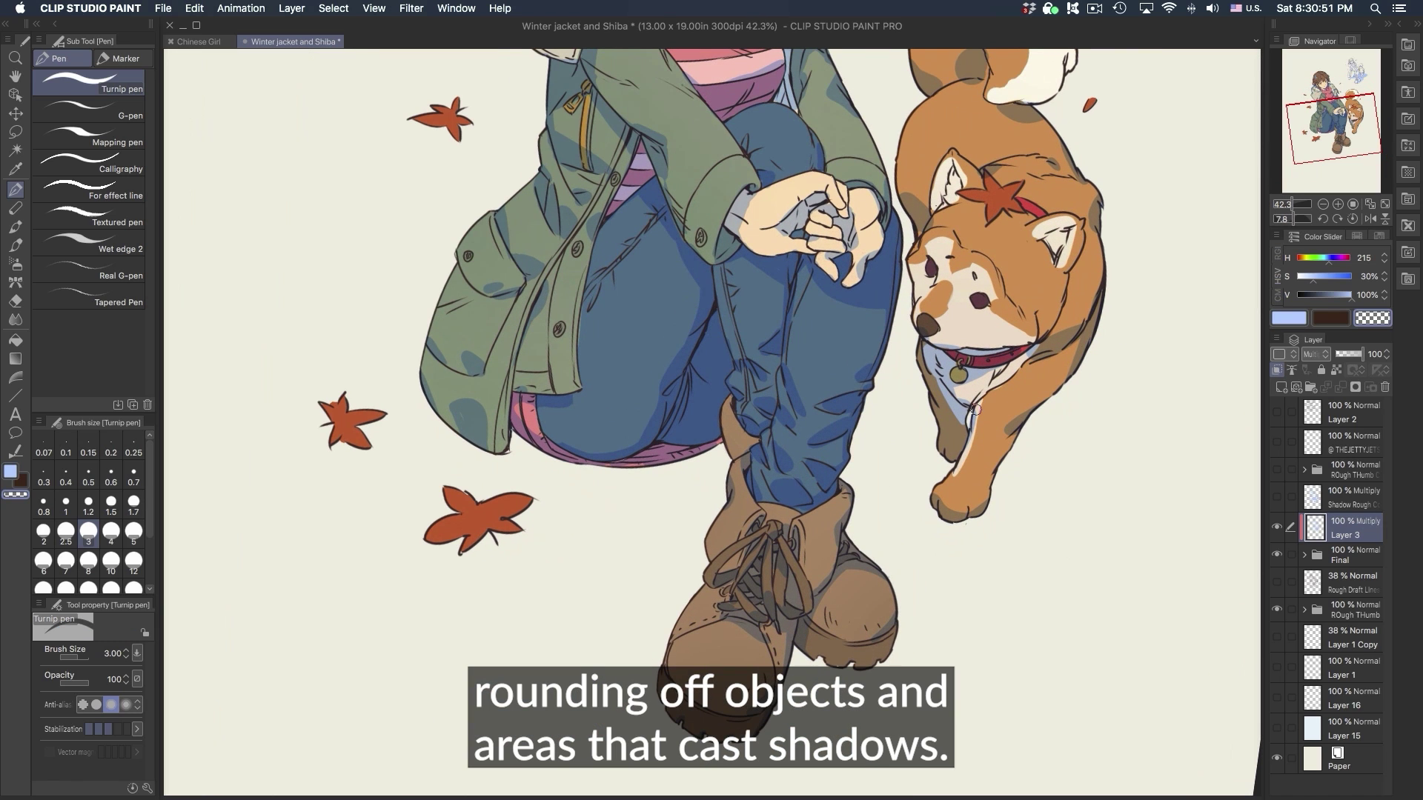
key("c")
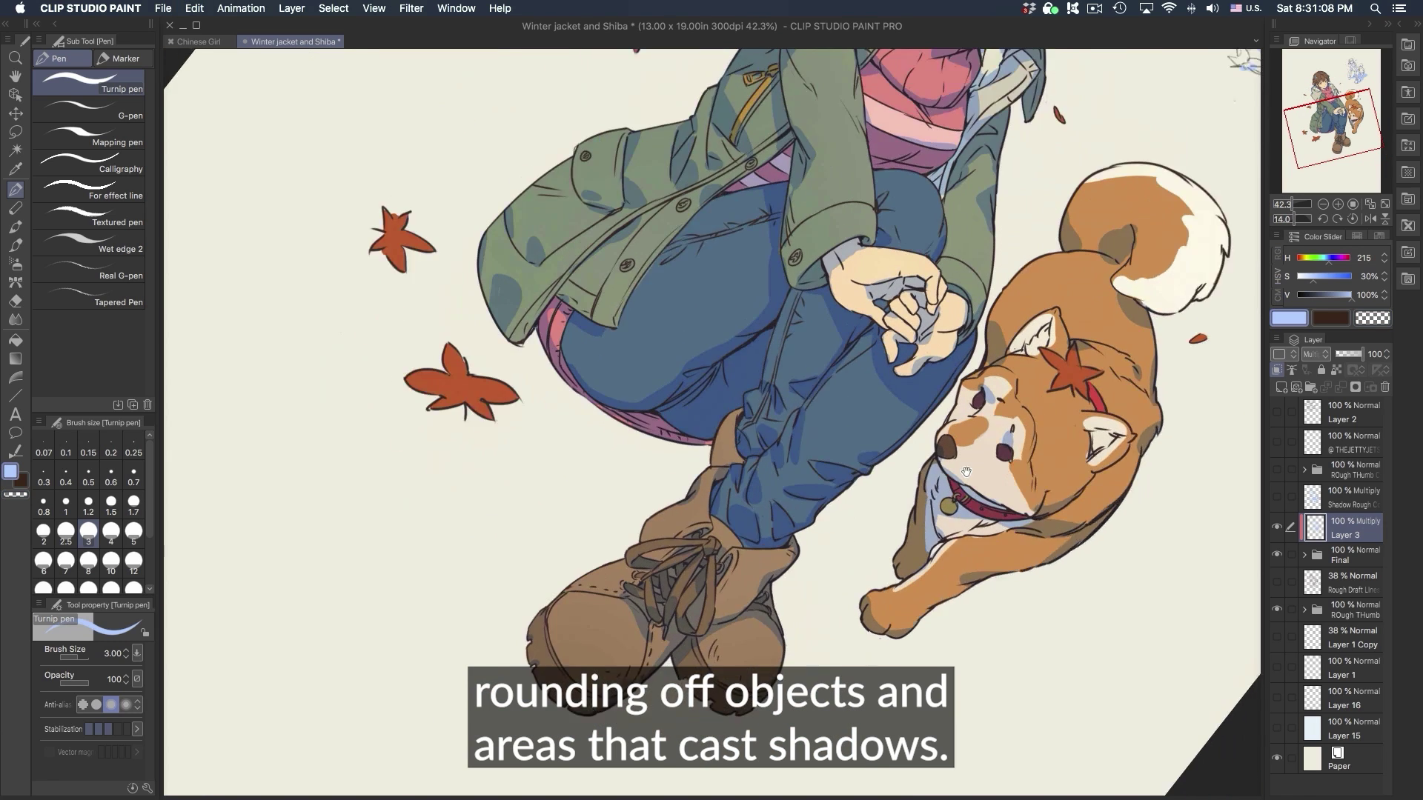
scroll(980, 401, "up", 2)
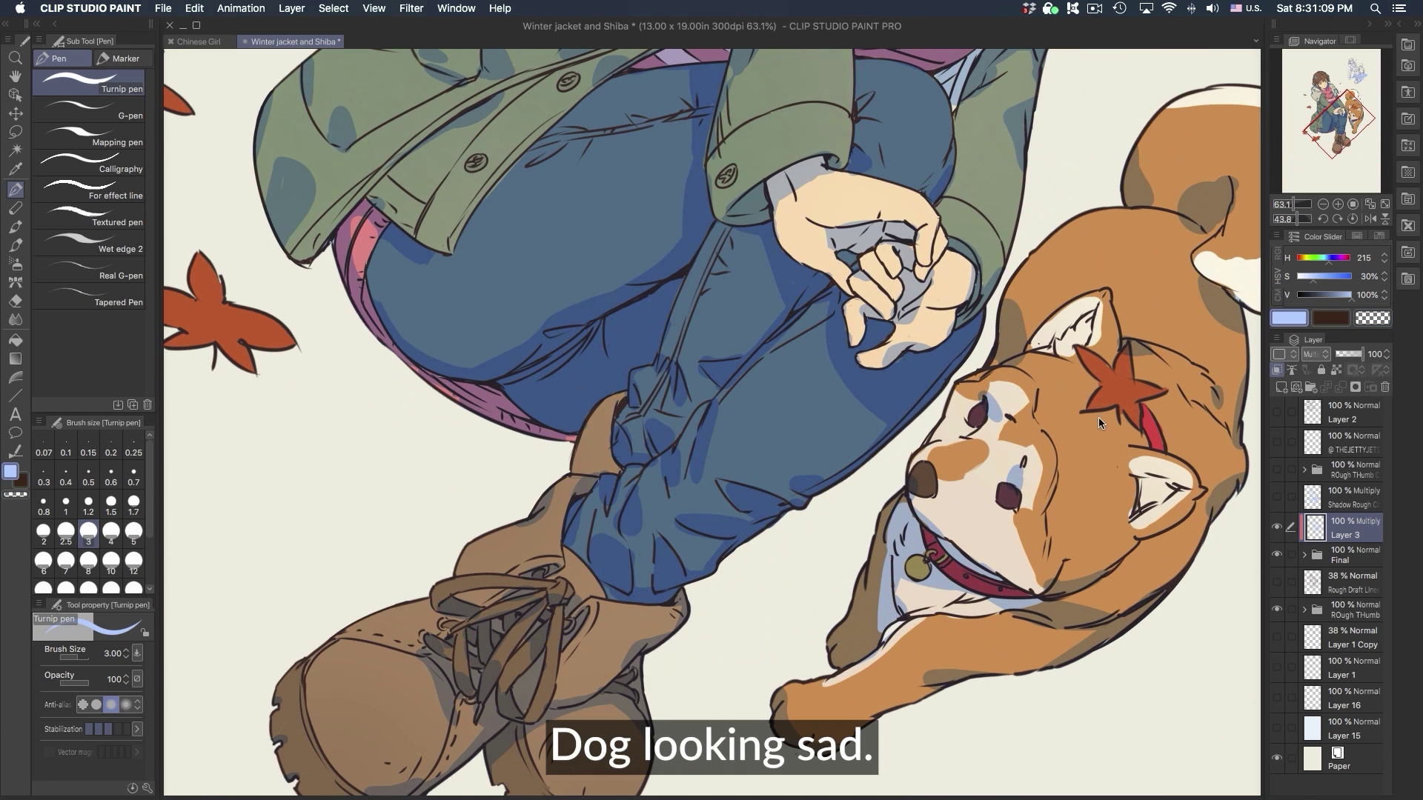
key("super+z")
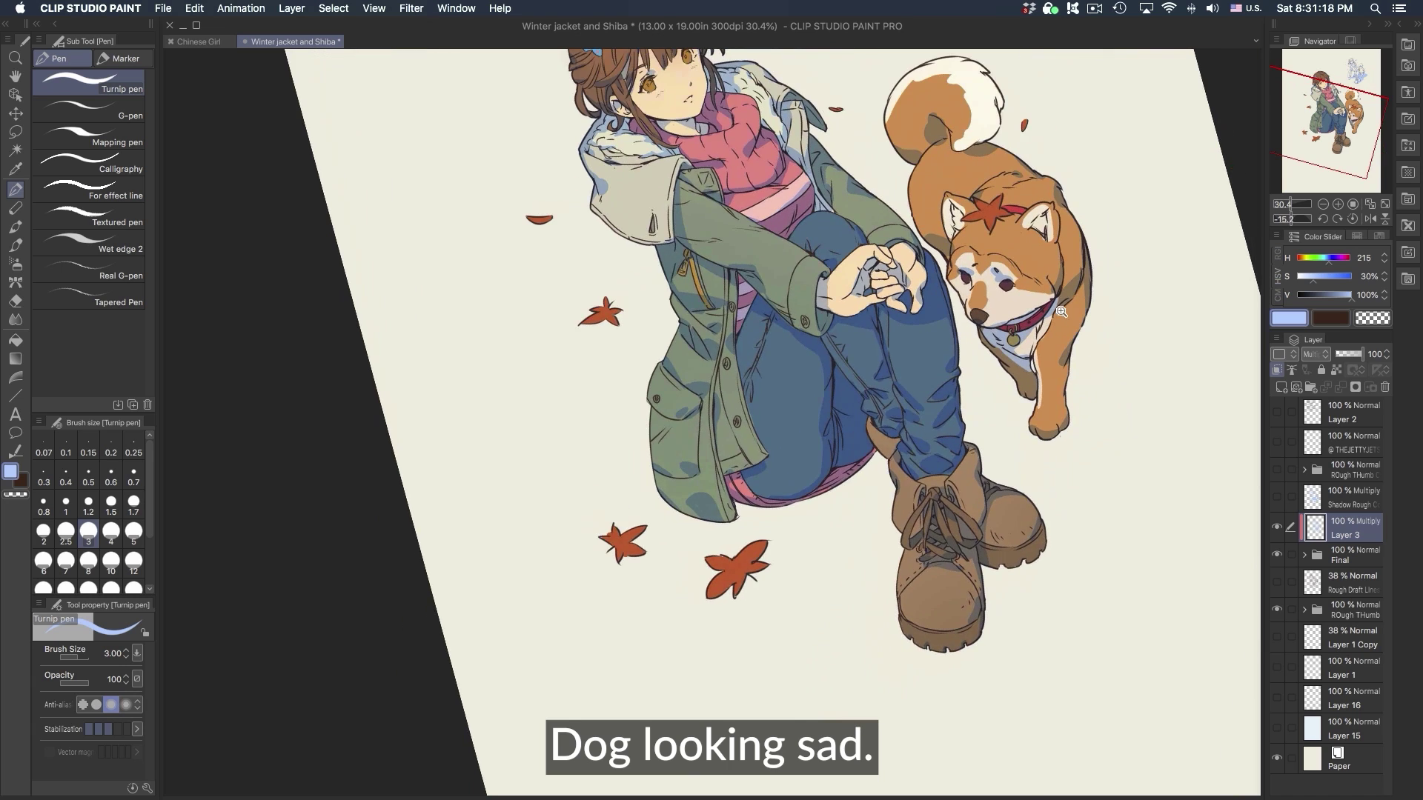
- Shade the insides of both of the dog's ears
scroll(1002, 295, "up", 3)
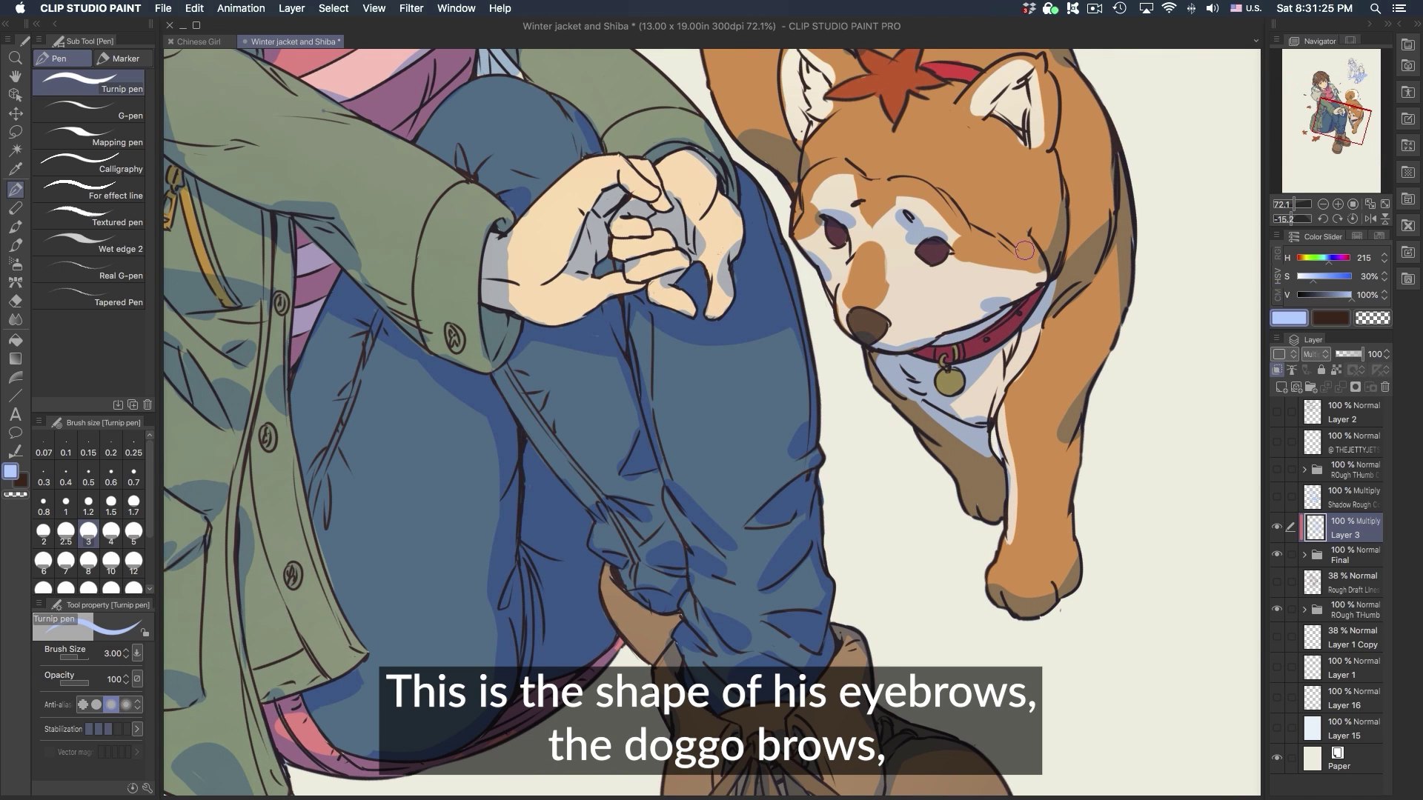
scroll(1012, 118, "up", 5)
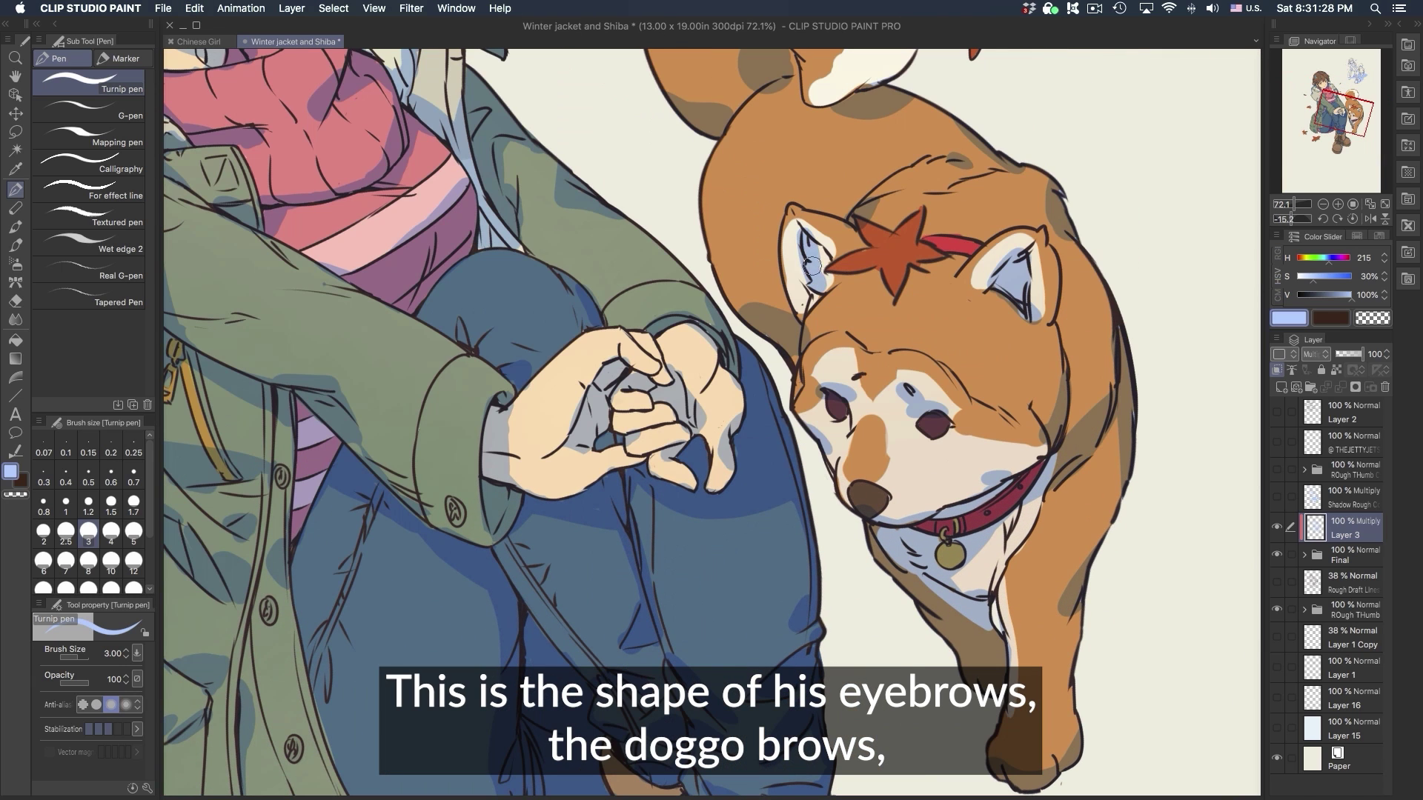
mouse_move(813, 265)
left_mouse_down()
mouse_move(823, 291)
mouse_move(799, 318)
left_mouse_up()
left_click_drag(1029, 305, 1038, 317)
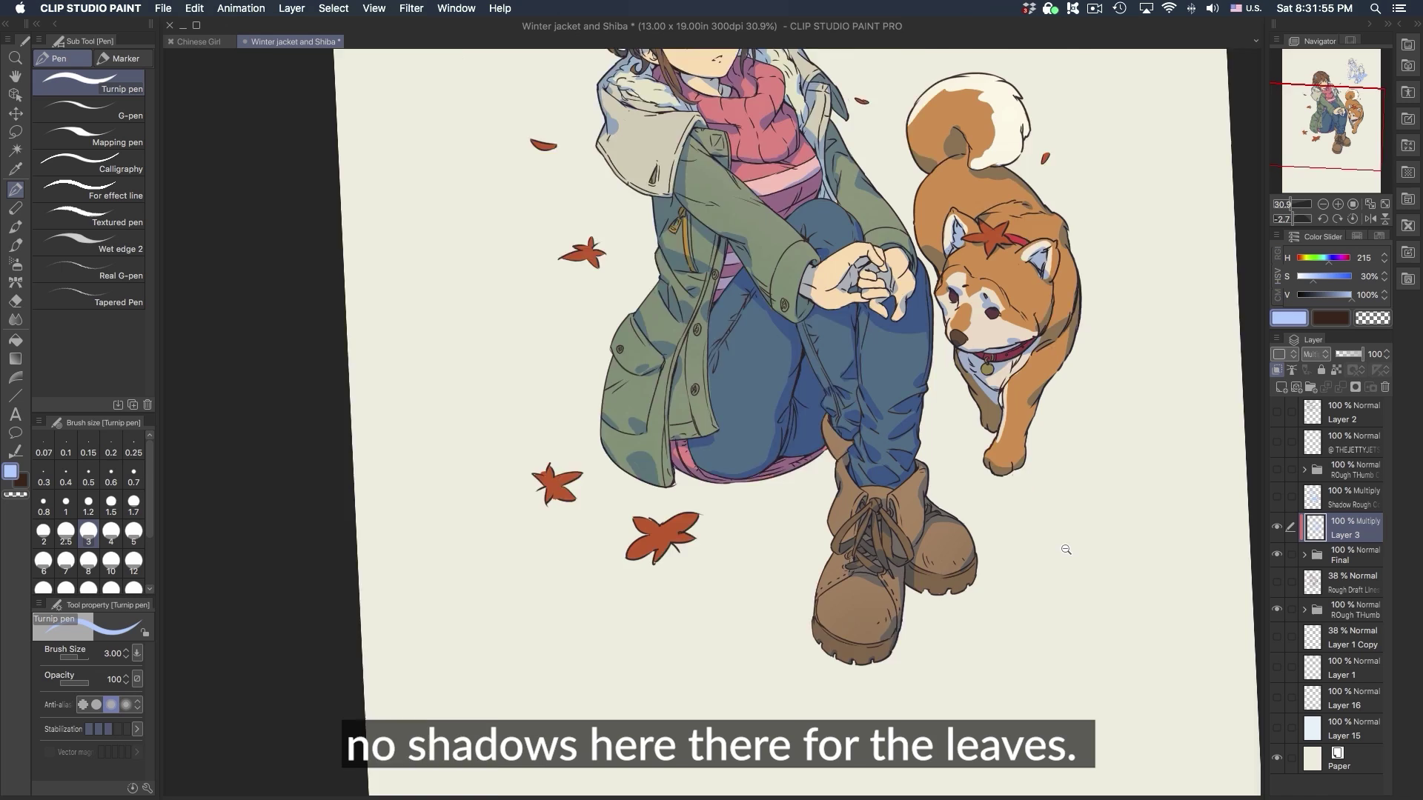
- Add a layer below the Final folder and paint a light blue ground shadow under the girl's seat with brush size 7
left_click_drag(1068, 550, 1114, 579)
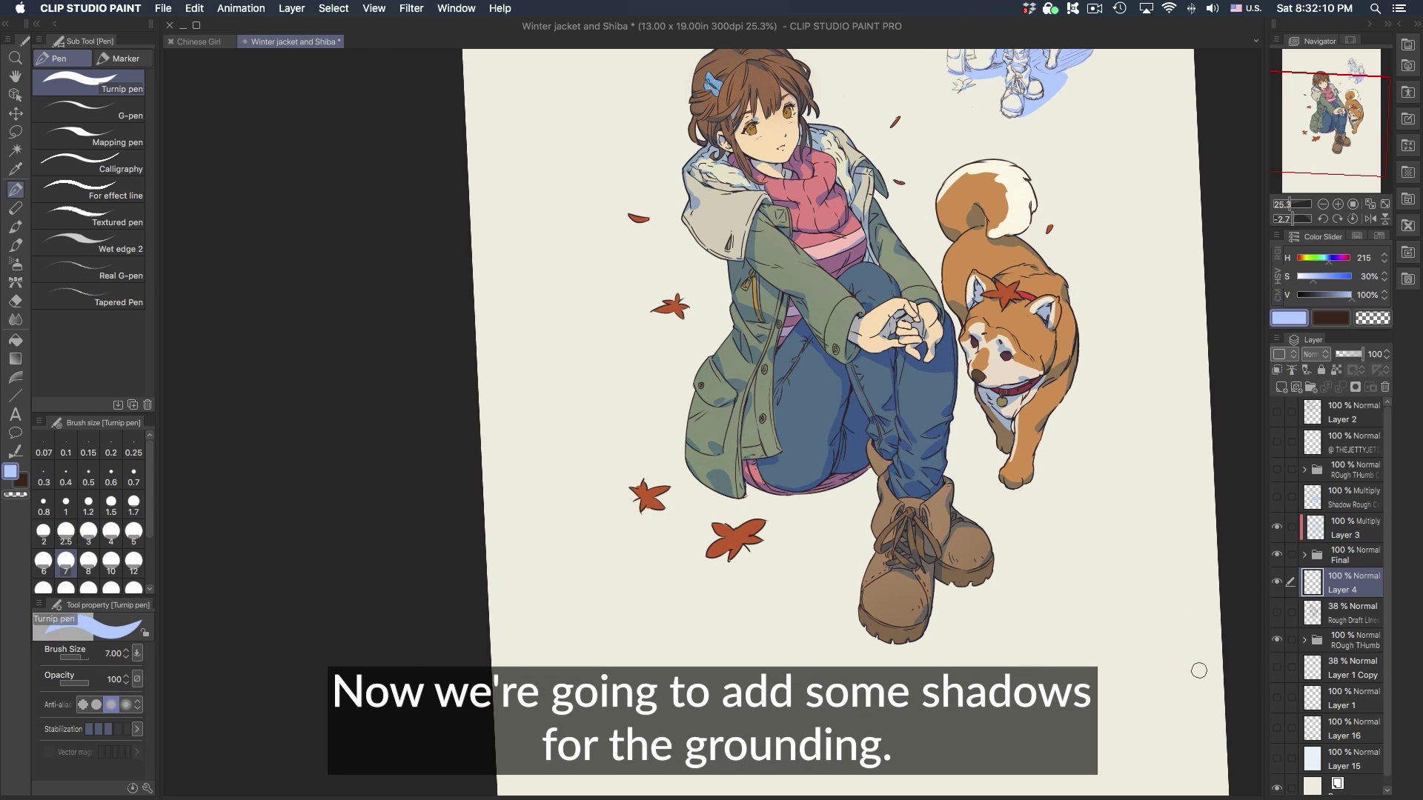
scroll(806, 509, "up", 3)
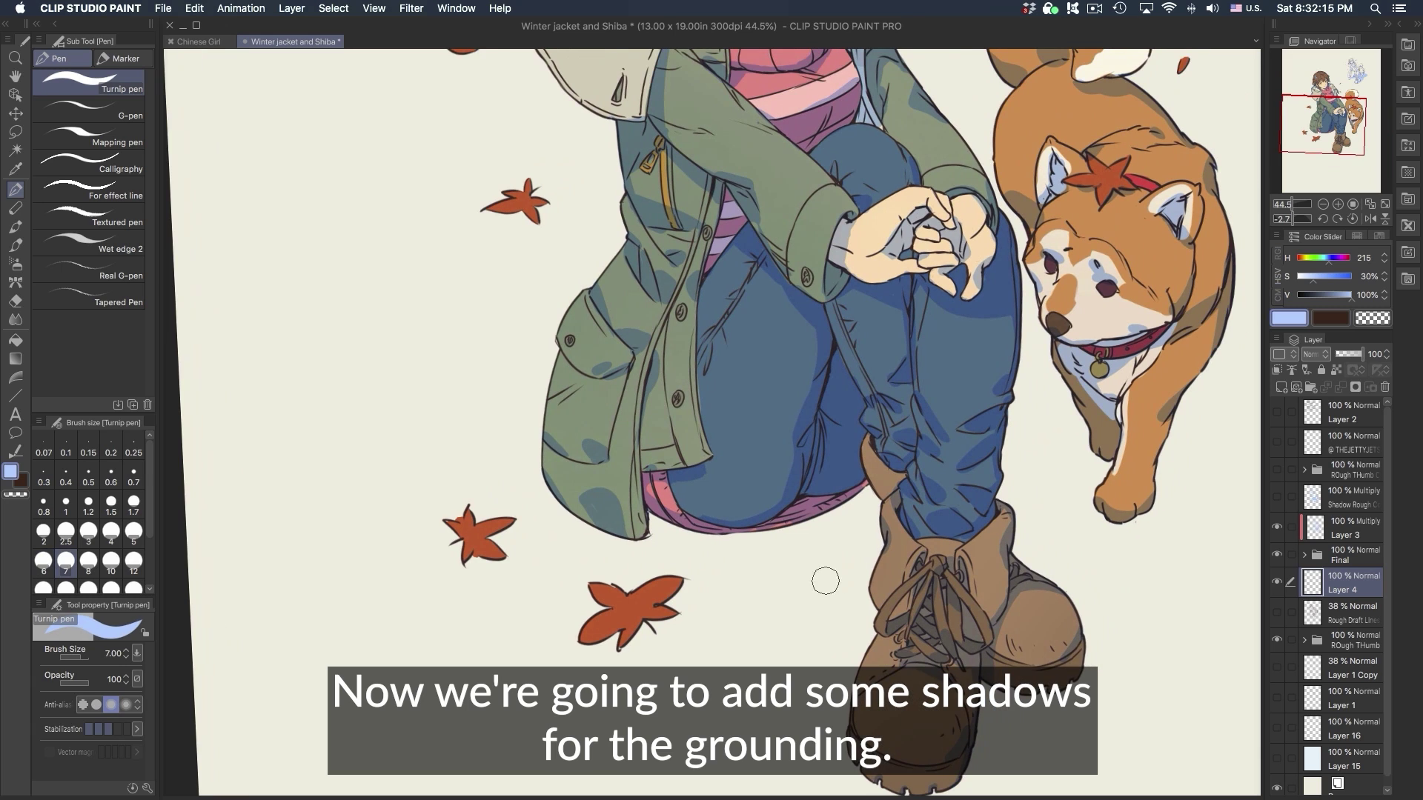
mouse_move(652, 512)
left_mouse_down()
mouse_move(901, 462)
mouse_move(662, 531)
mouse_move(634, 523)
mouse_move(986, 469)
left_mouse_up()
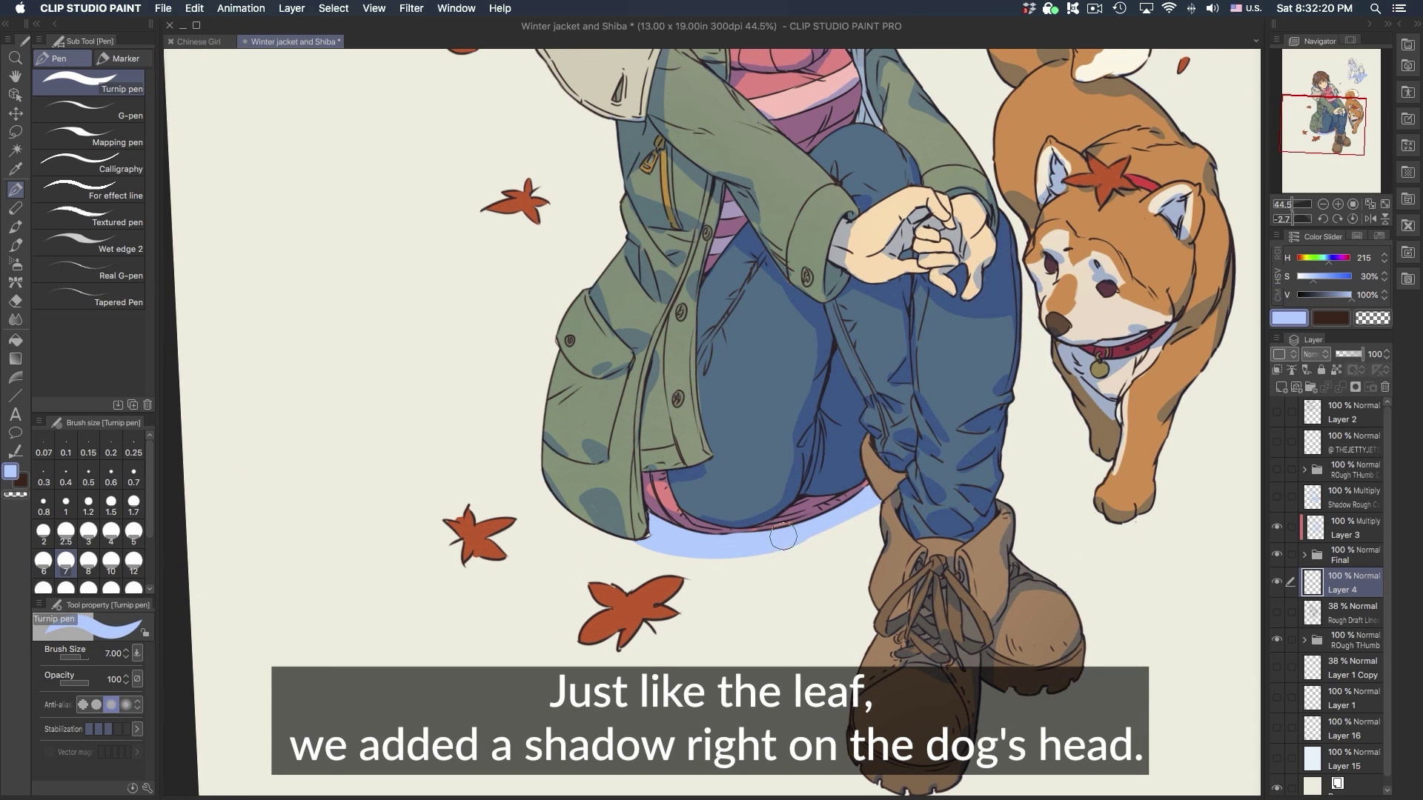
mouse_move(783, 536)
left_mouse_down()
mouse_move(894, 487)
mouse_move(865, 528)
left_mouse_up()
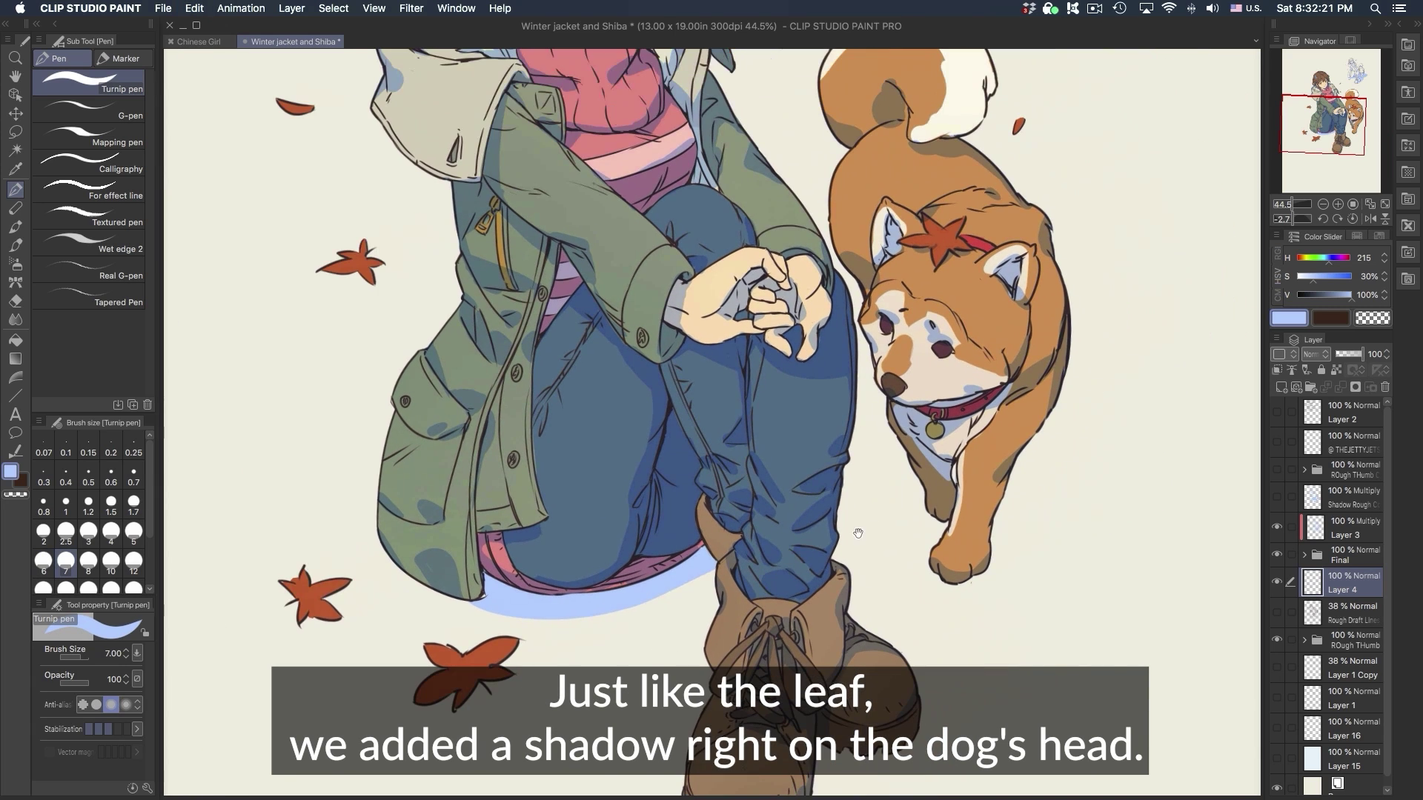
mouse_move(759, 577)
left_mouse_down()
mouse_move(753, 369)
mouse_move(849, 435)
left_mouse_up()
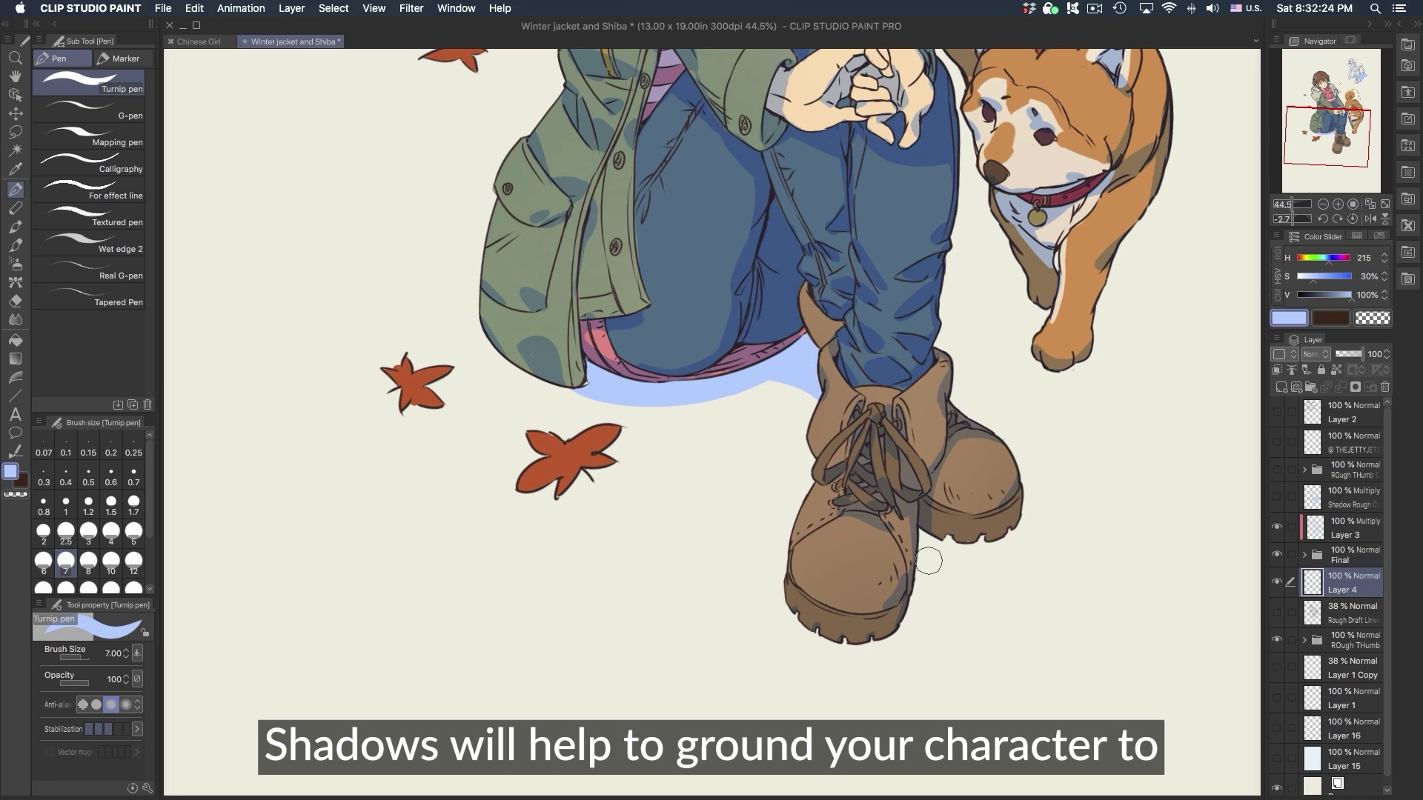
- Paint the ground shadow alongside the girl's boots and undo the last stroke
left_click_drag(932, 522, 878, 612)
mouse_move(939, 548)
left_mouse_down()
mouse_move(931, 538)
mouse_move(1052, 486)
left_mouse_up()
mouse_move(1052, 485)
left_mouse_down()
mouse_move(922, 508)
mouse_move(882, 563)
left_mouse_up()
mouse_move(775, 266)
left_mouse_down()
mouse_move(886, 541)
mouse_move(865, 551)
left_mouse_up()
key("super+z")
- Set the brush size to 20 and paint a large rounded ground shadow beneath the dog that joins the boots' shadow
scroll(865, 551, "down", 2)
key("]")
key("]")
key("]")
key("]")
key("]")
key("]")
mouse_move(777, 372)
left_mouse_down()
mouse_move(885, 430)
mouse_move(848, 454)
mouse_move(873, 485)
mouse_move(862, 507)
mouse_move(959, 436)
mouse_move(918, 489)
mouse_move(857, 524)
mouse_move(829, 583)
mouse_move(882, 572)
left_mouse_up()
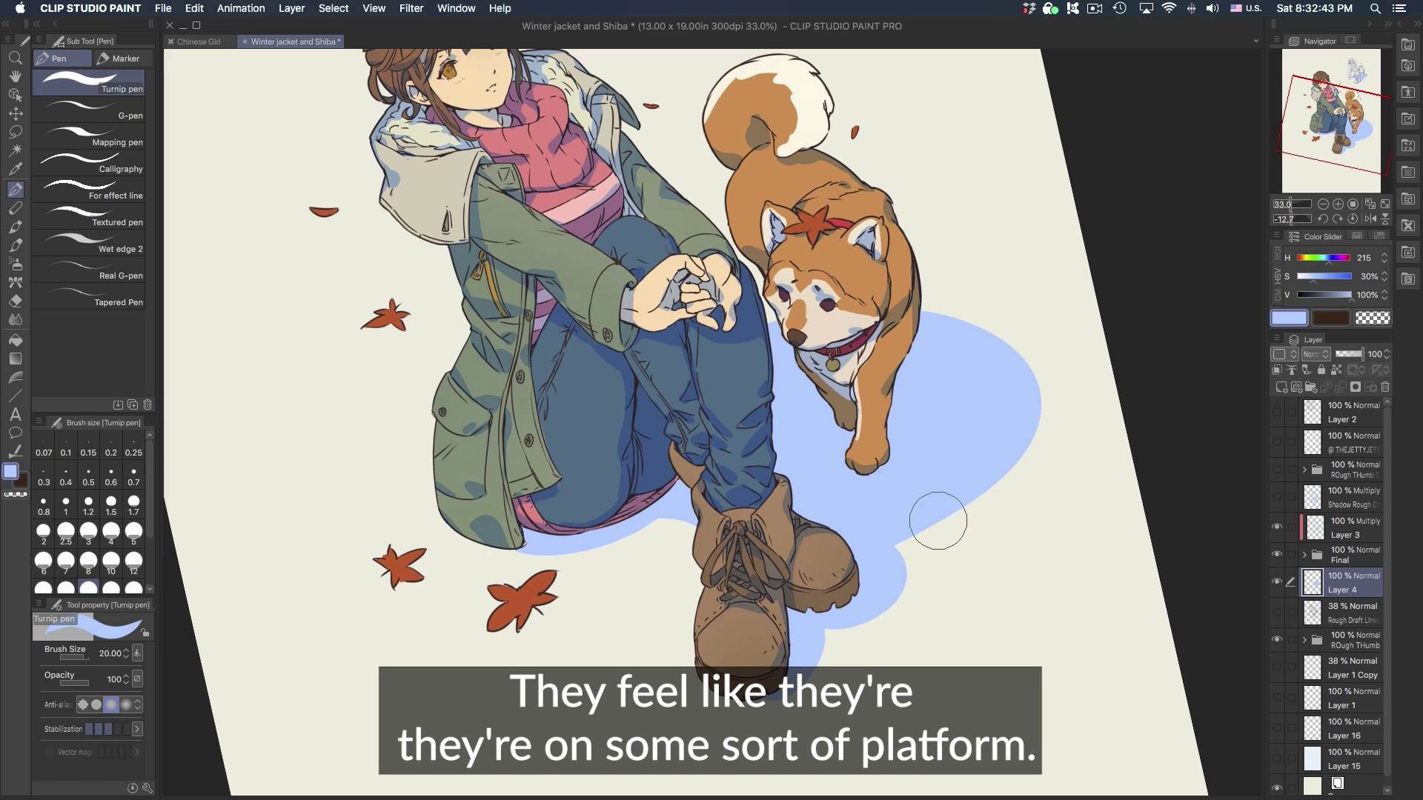
- Set the brush size to 6 and add small ground shadows beneath the two leaves below the coat
key("bracketleft")
key("bracketleft")
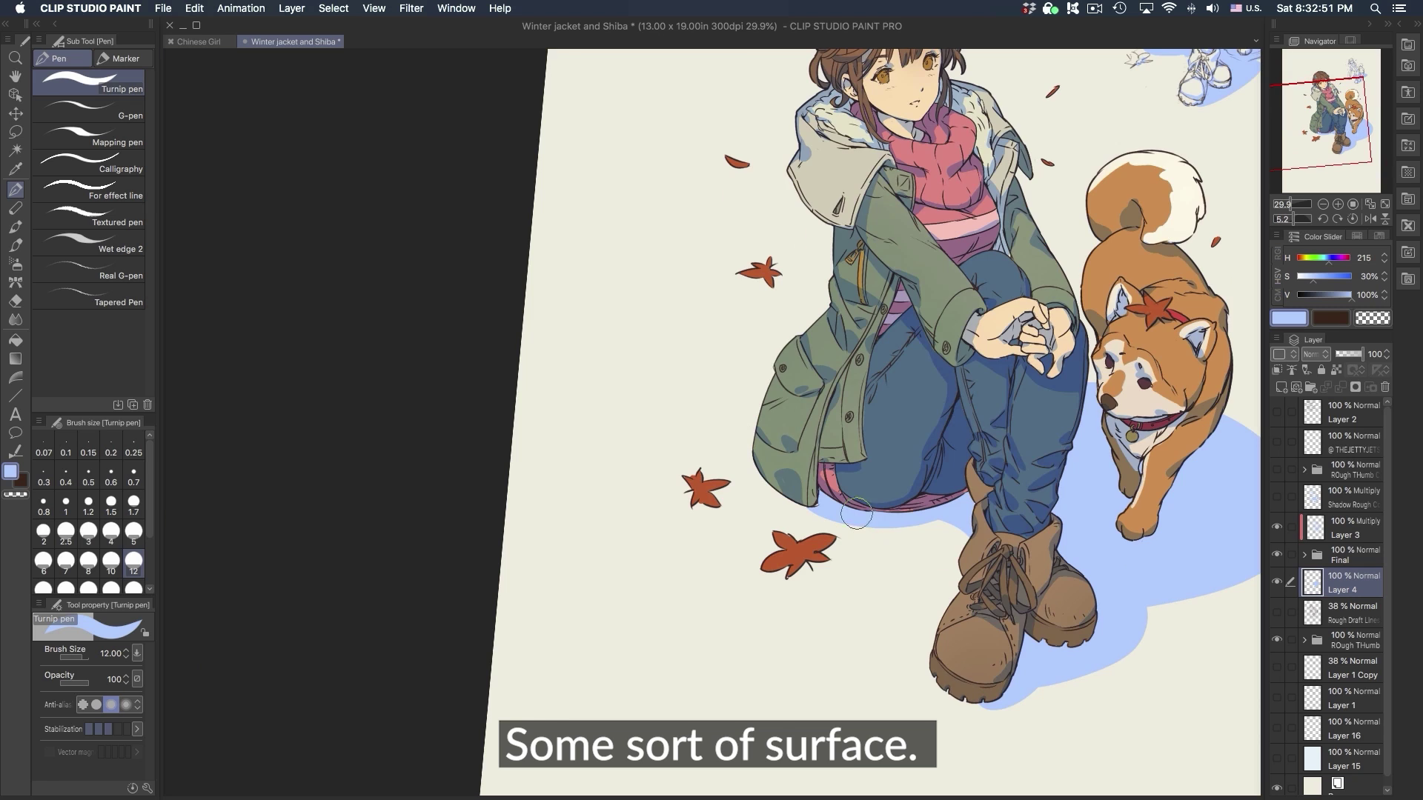
key("bracketleft")
key("bracketleft")
key("bracketleft")
key("bracketleft")
scroll(940, 520, "down", 3)
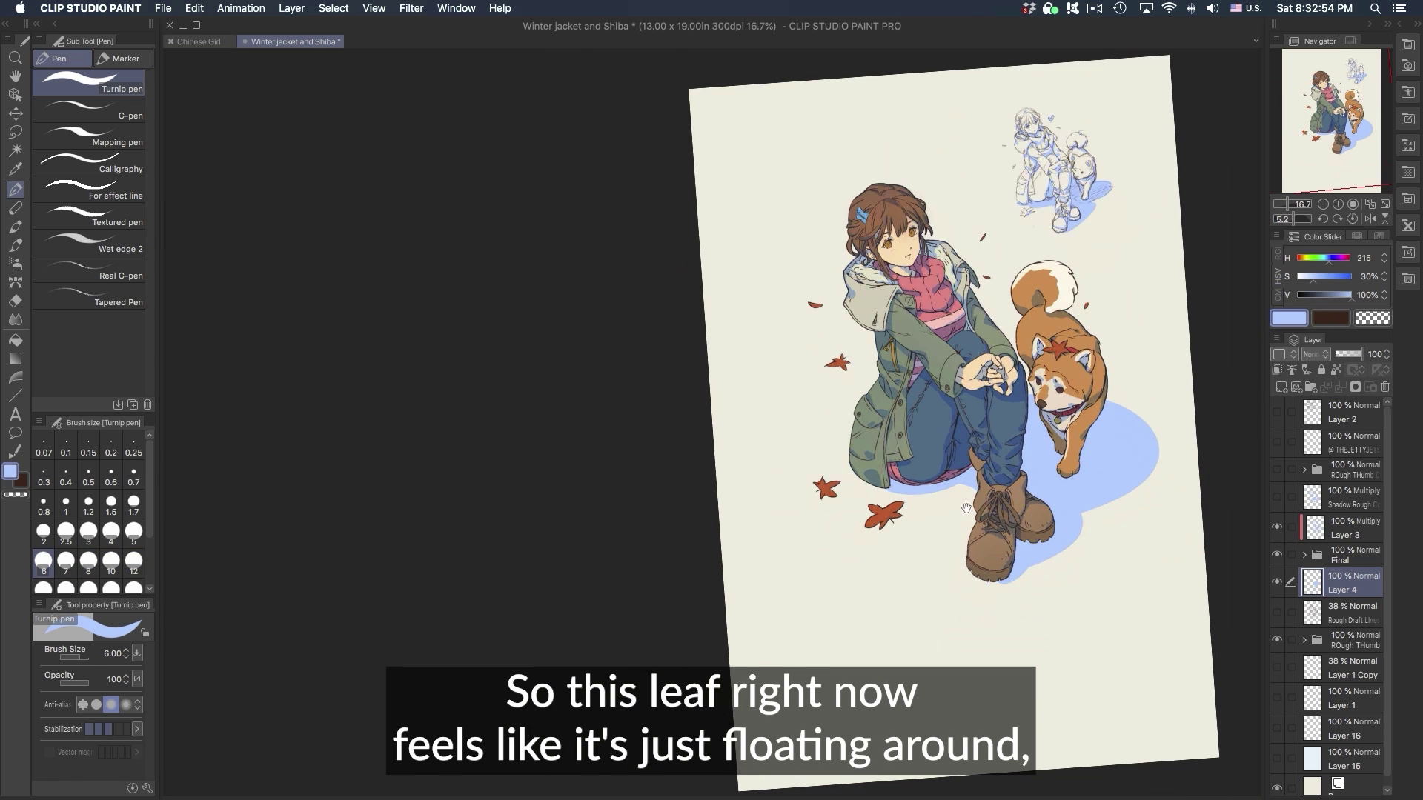
scroll(882, 519, "up", 5)
mouse_move(800, 540)
left_mouse_down()
mouse_move(842, 519)
mouse_move(871, 469)
mouse_move(858, 502)
left_mouse_up()
key("super+z")
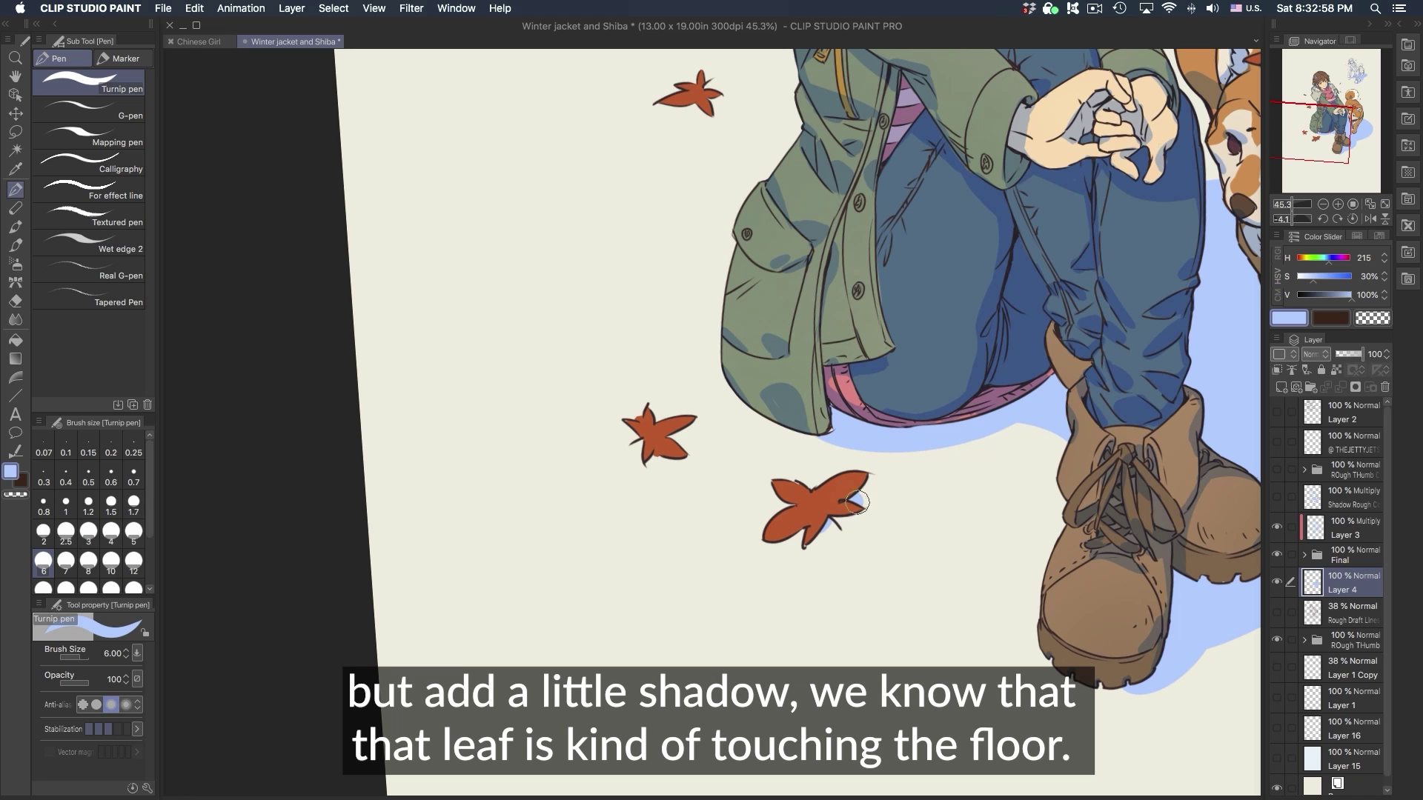
left_click_drag(658, 457, 695, 444)
scroll(699, 445, "down", 3)
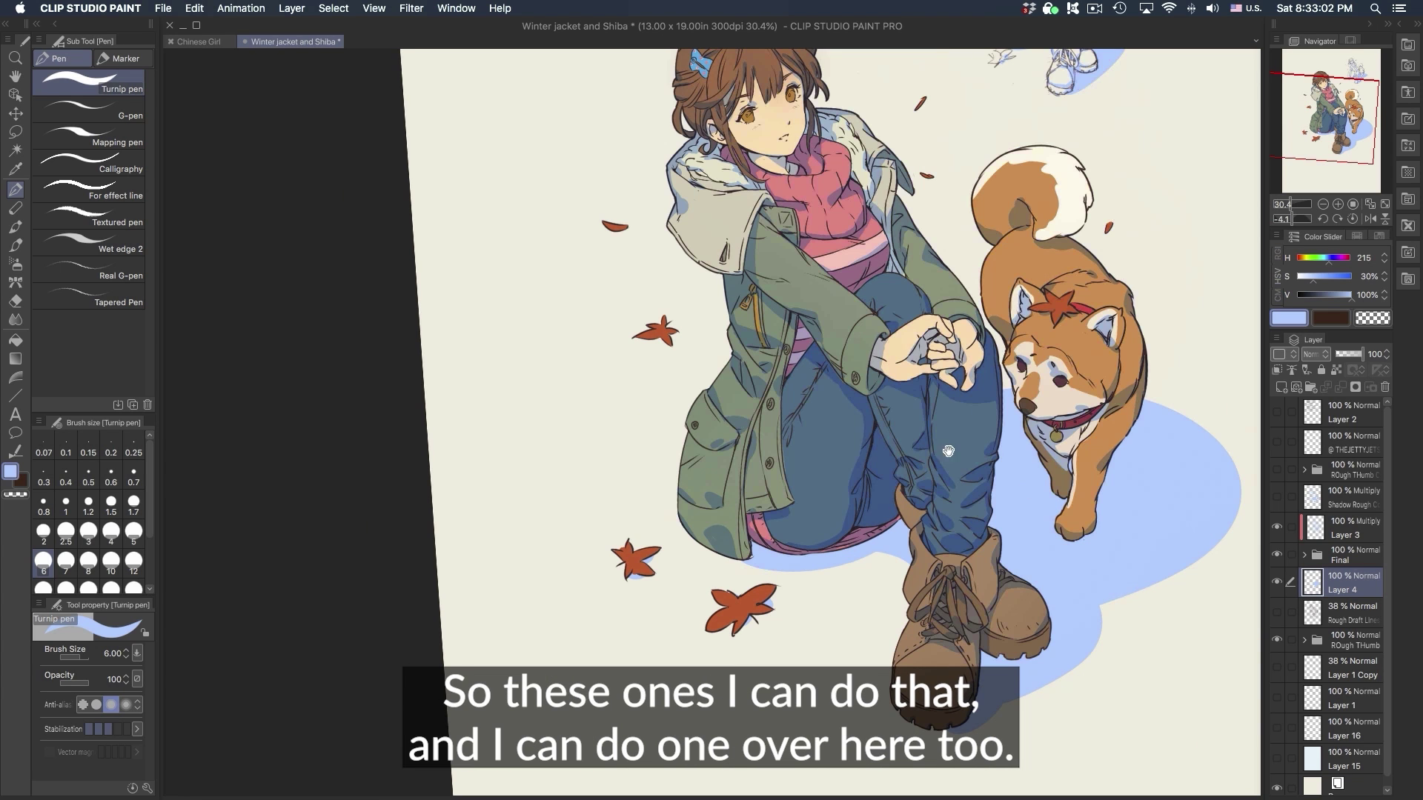
- Try to add a ground shadow beneath the small leaf beside the girl's hood
scroll(667, 337, "up", 2)
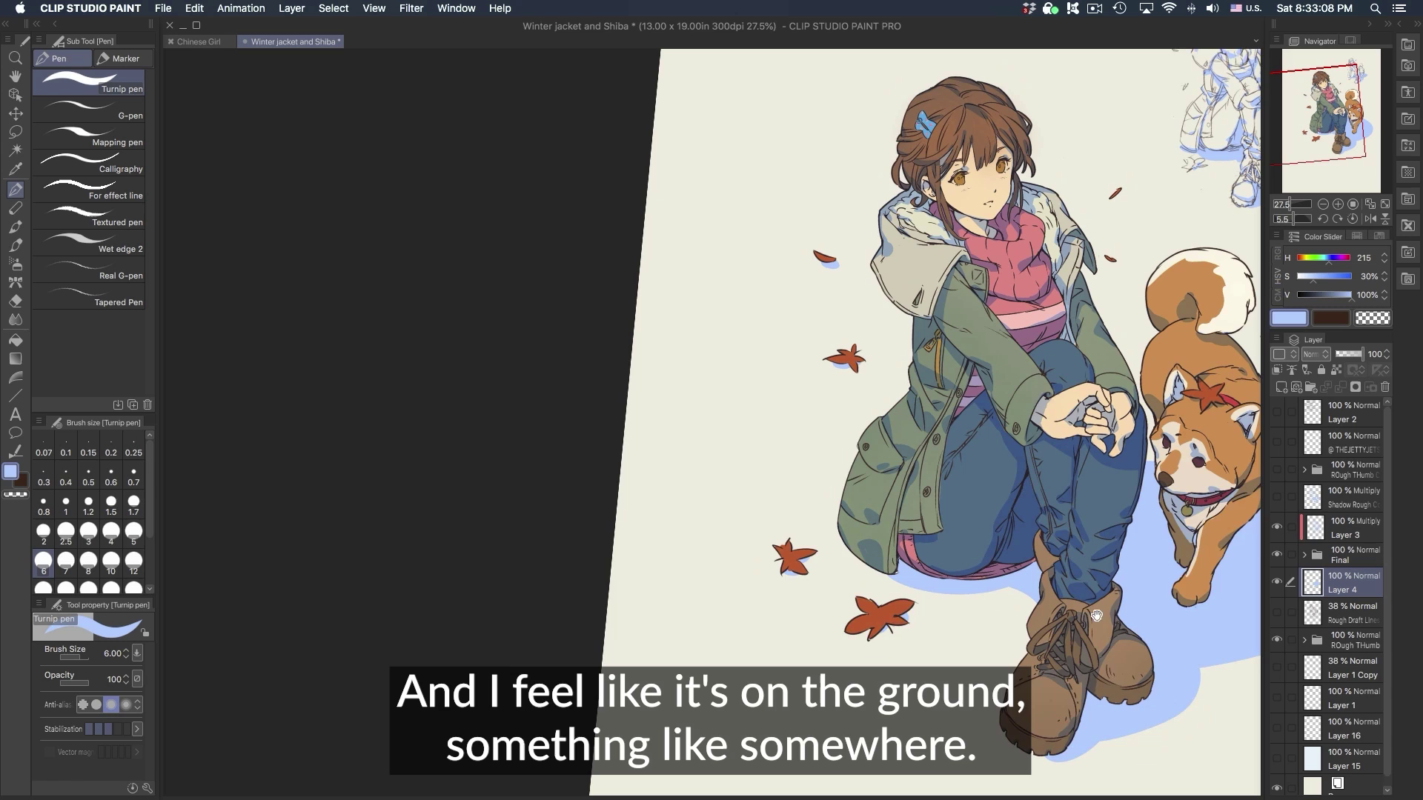
left_click_drag(1097, 615, 1004, 582)
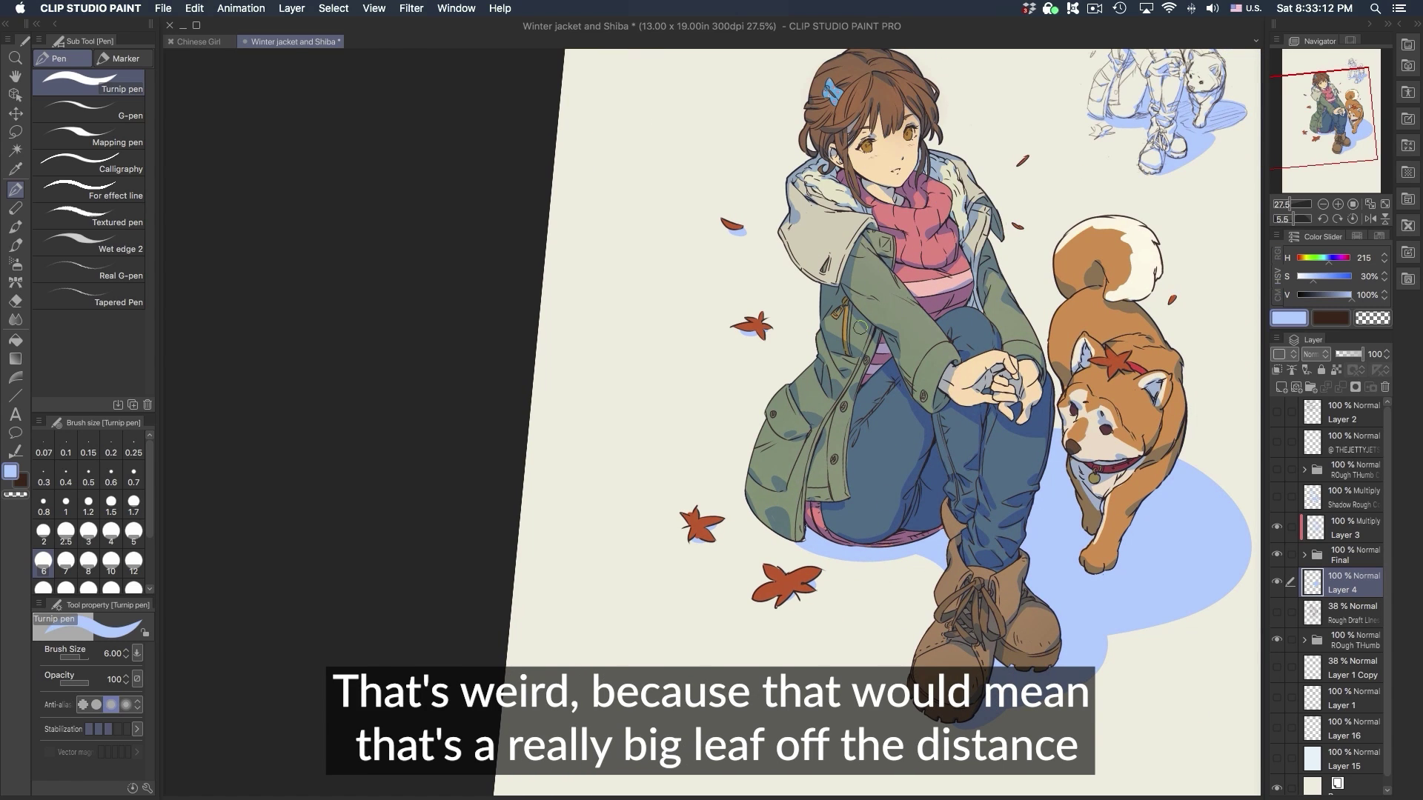
key("super+z")
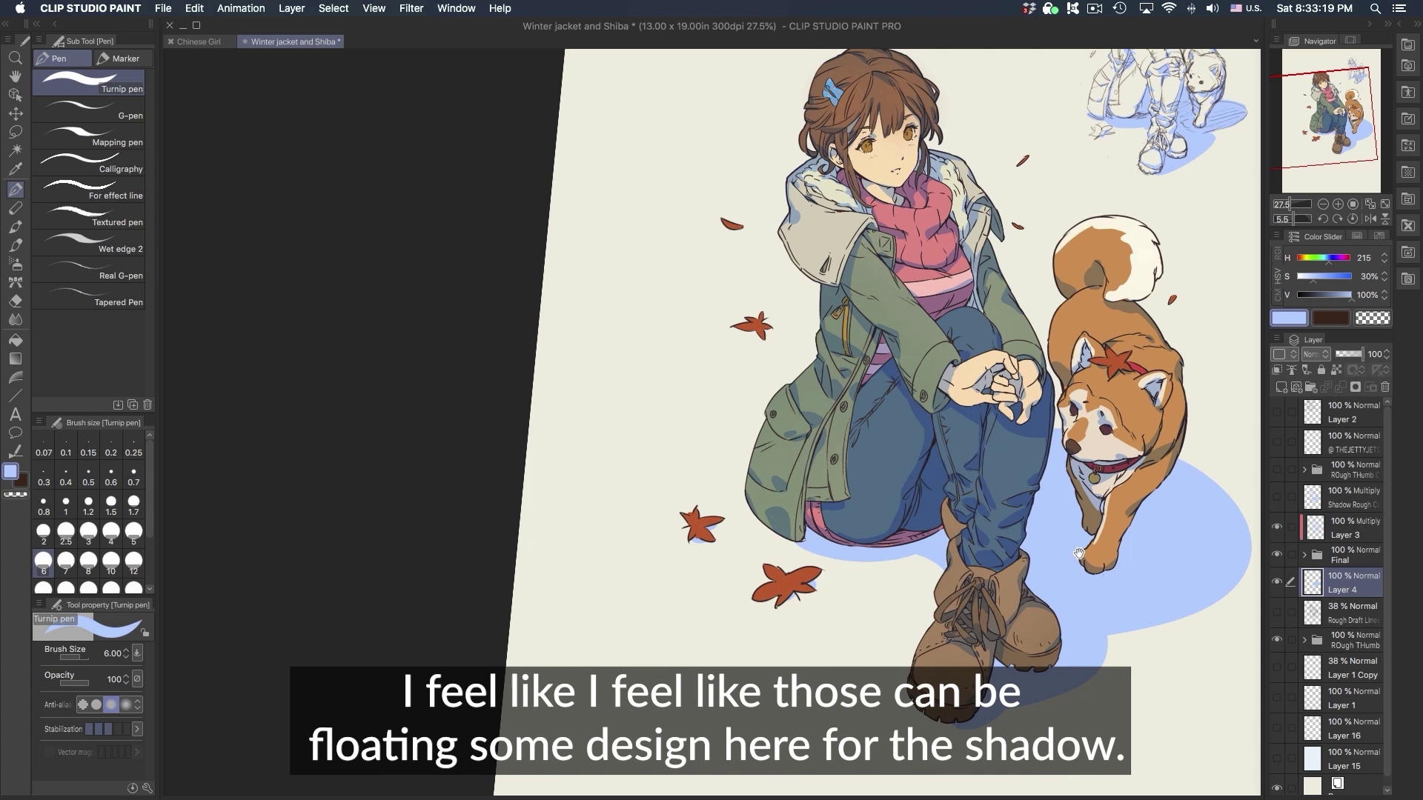
- Refine the ground shadow around the dog and boots, using the transparent color for corrections and undoing the last strokes
left_click_drag(1079, 554, 1002, 531)
left_click_drag(1023, 607, 1079, 507)
left_click_drag(977, 391, 868, 478)
key("c")
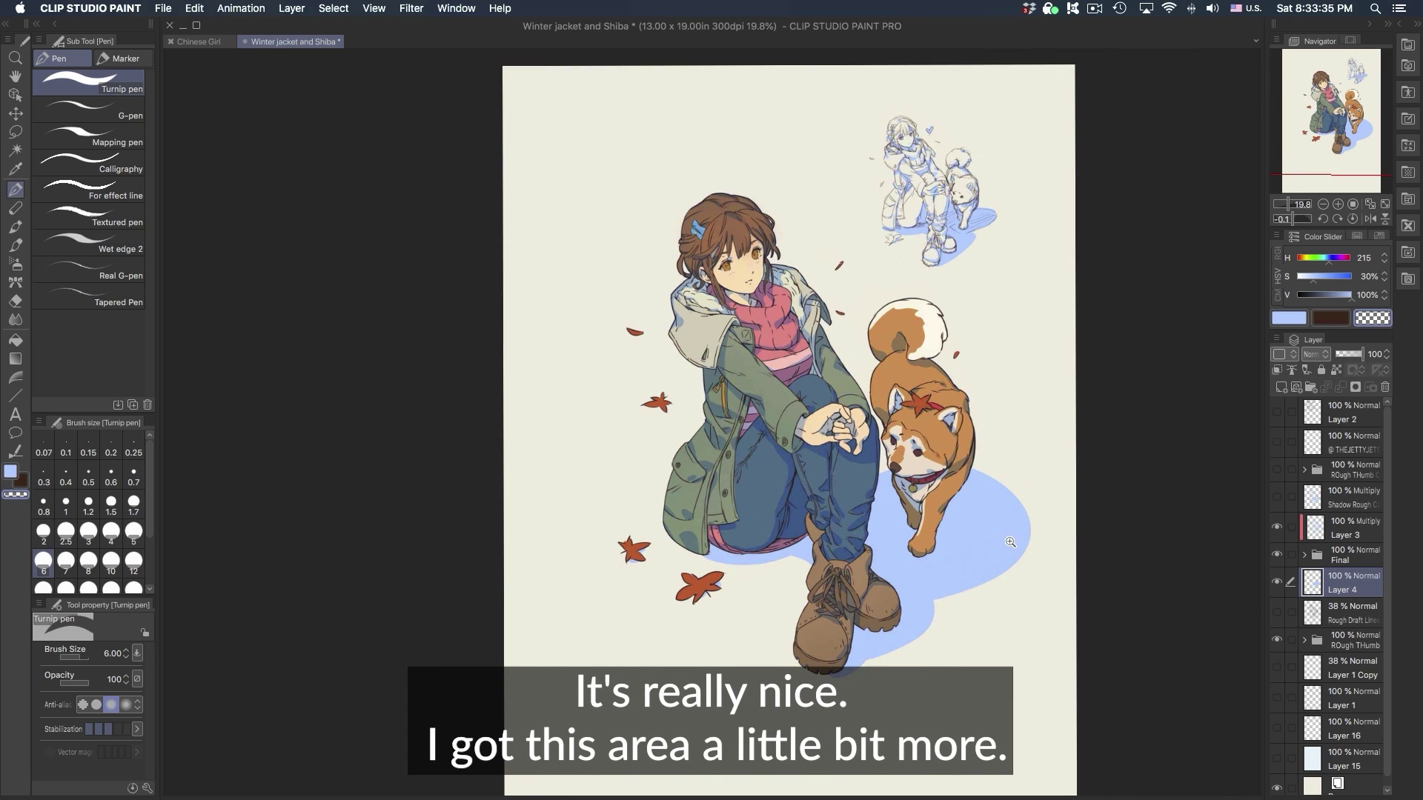
scroll(782, 284, "up", 1)
key("super+z")
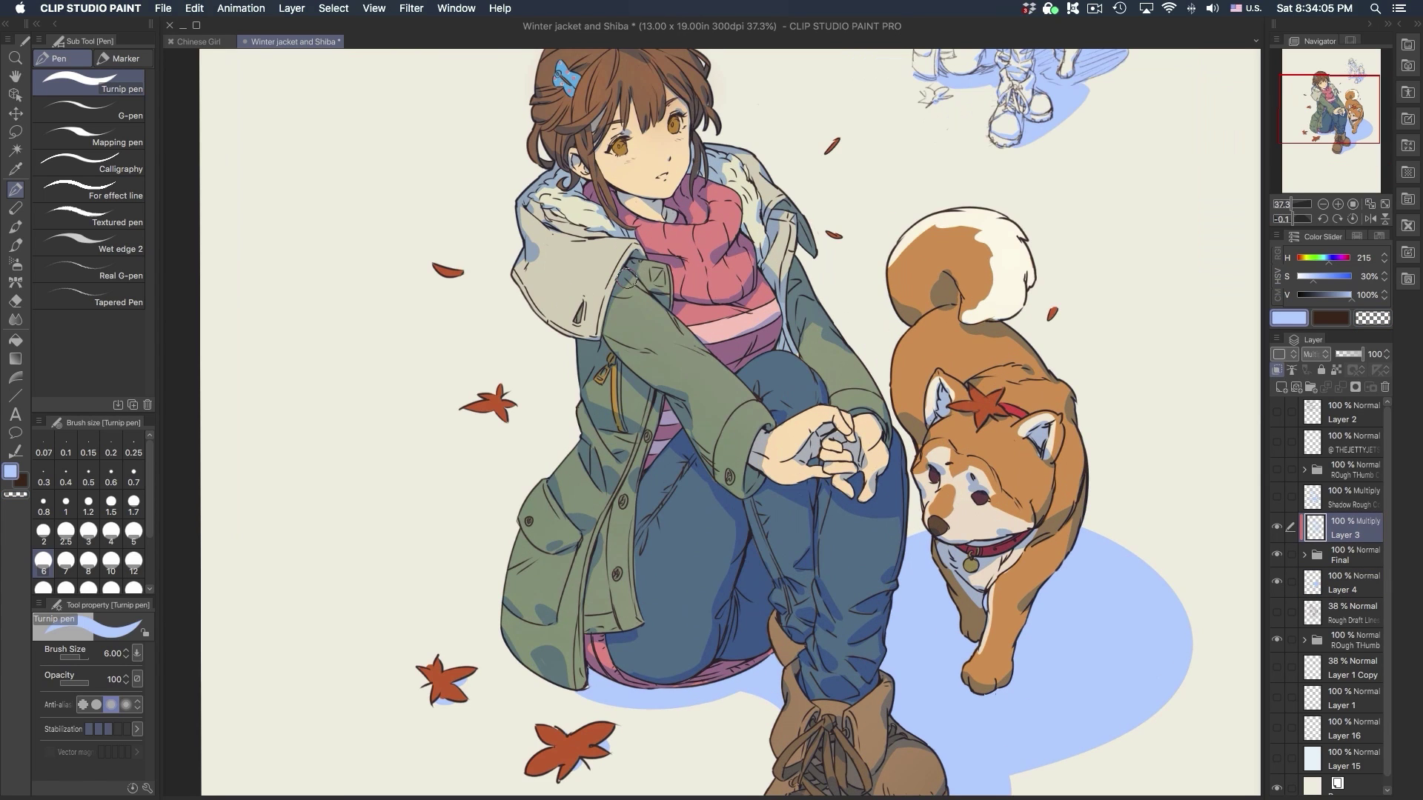
scroll(1046, 490, "down", 1)
key("super+z")
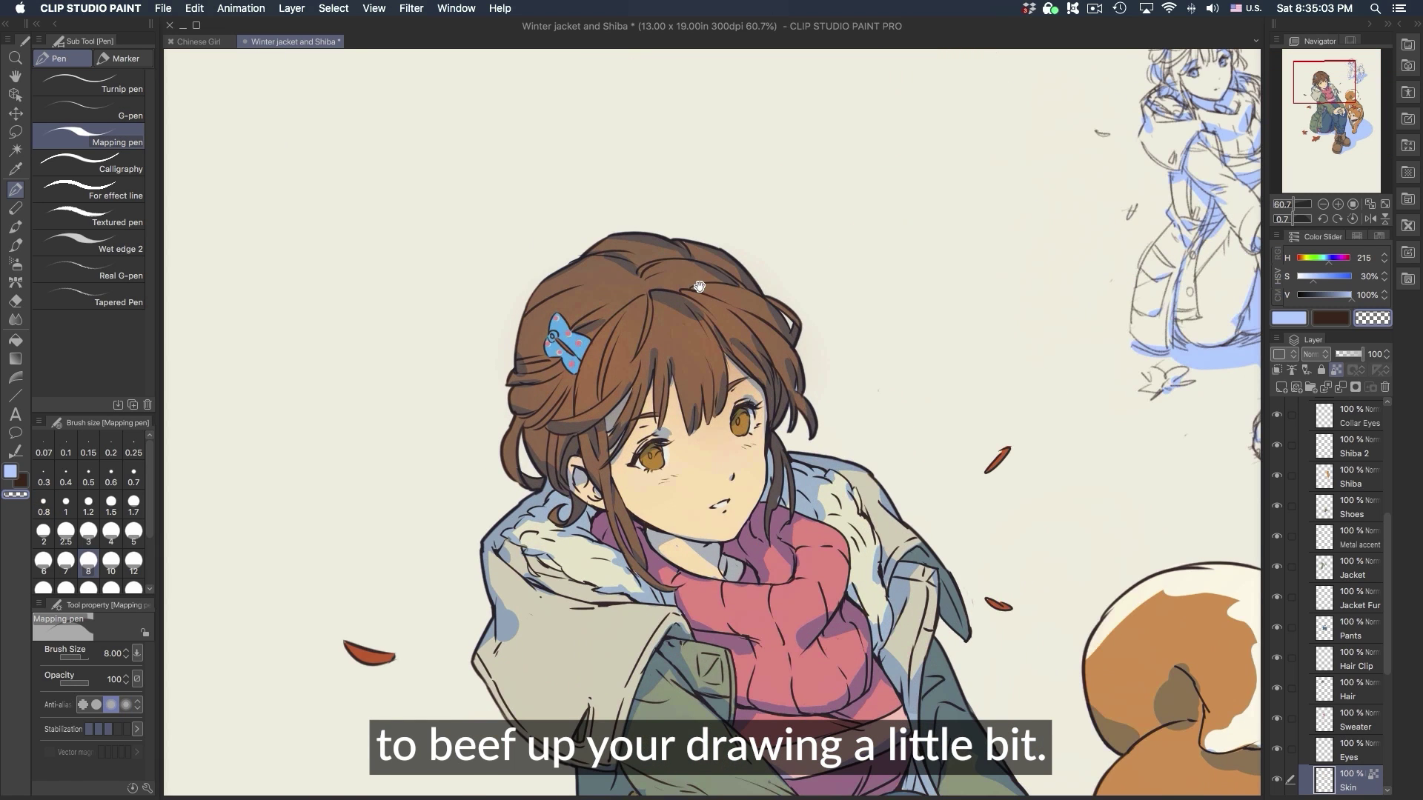
- Set the Mapping pen's brush size to 4 and select the clipped Multiply shadow layer at the girl's hair
scroll(652, 427, "up", 3)
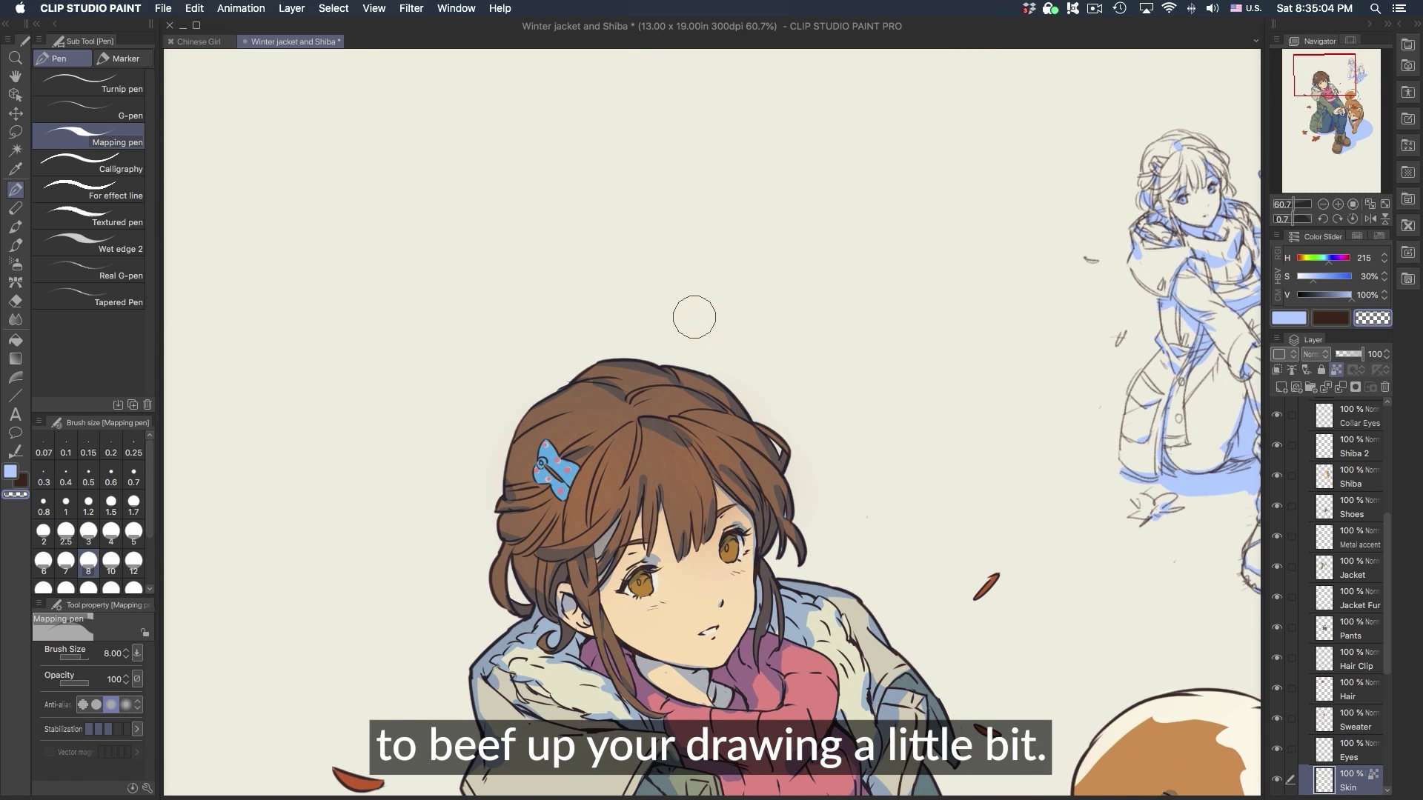
key("bracketleft")
key("bracketleft")
key("bracketleft")
key("bracketleft")
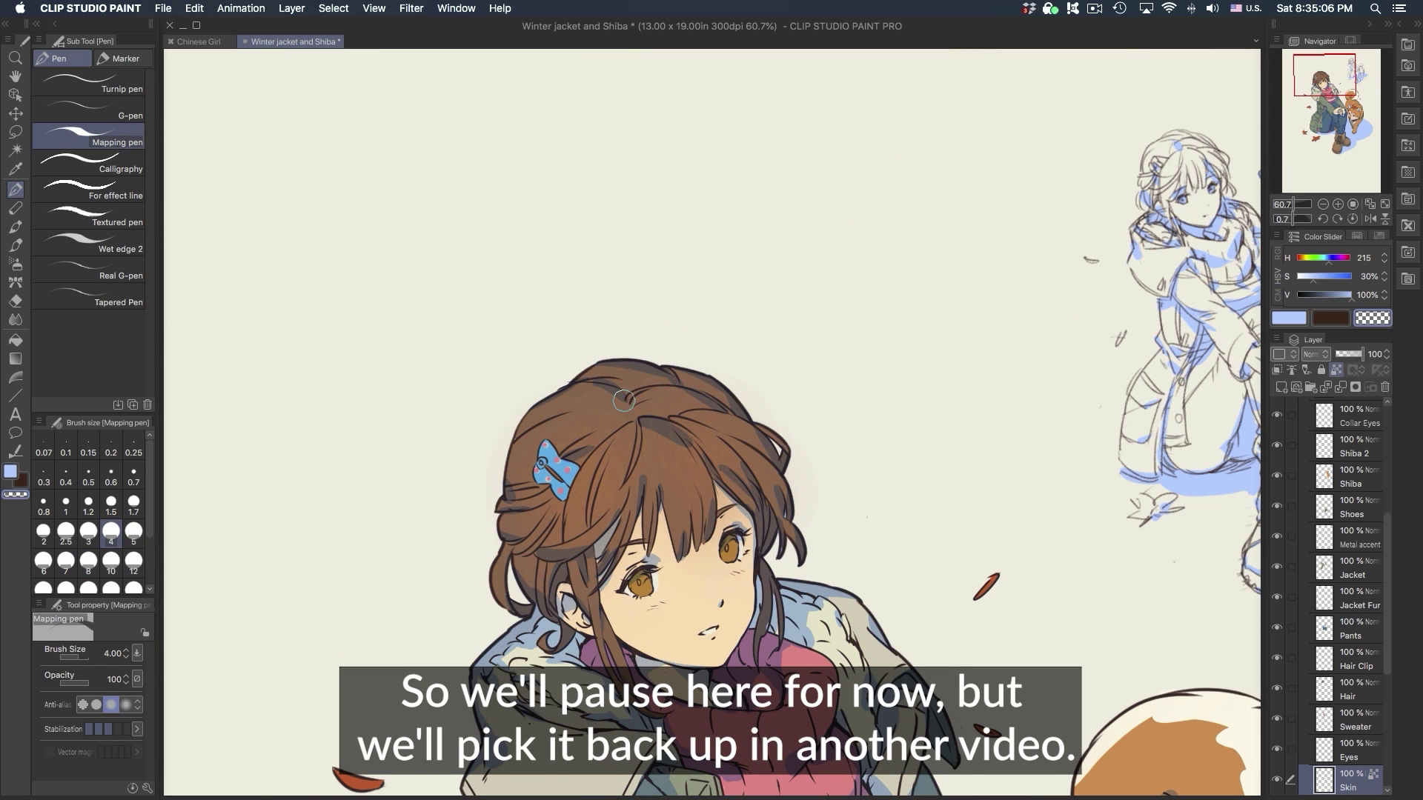
left_click_drag(523, 426, 582, 412)
left_click(581, 413, "shift+super")
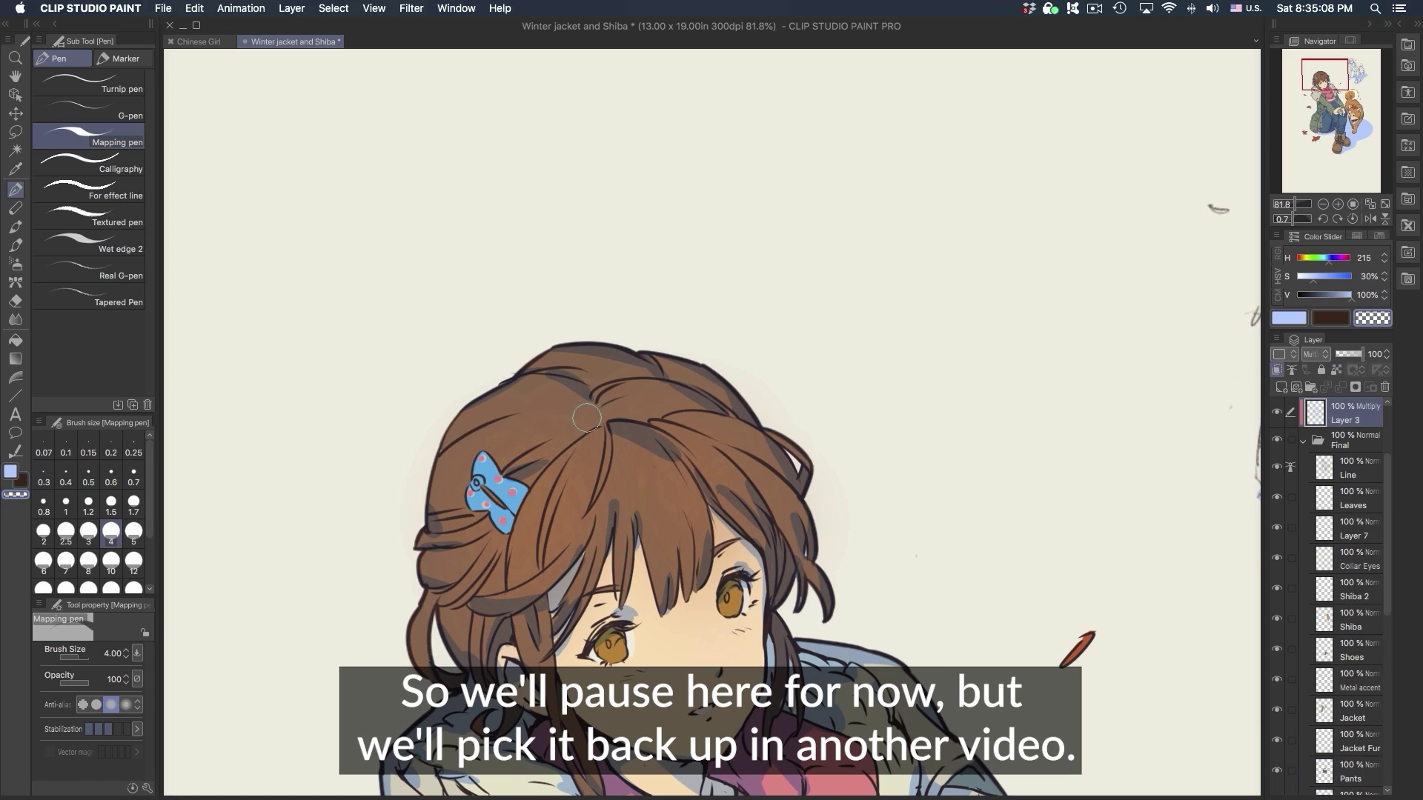
- Switch to the Turnip pen and set its brush size to 4 with the transparent color active
key("comma")
key("comma")
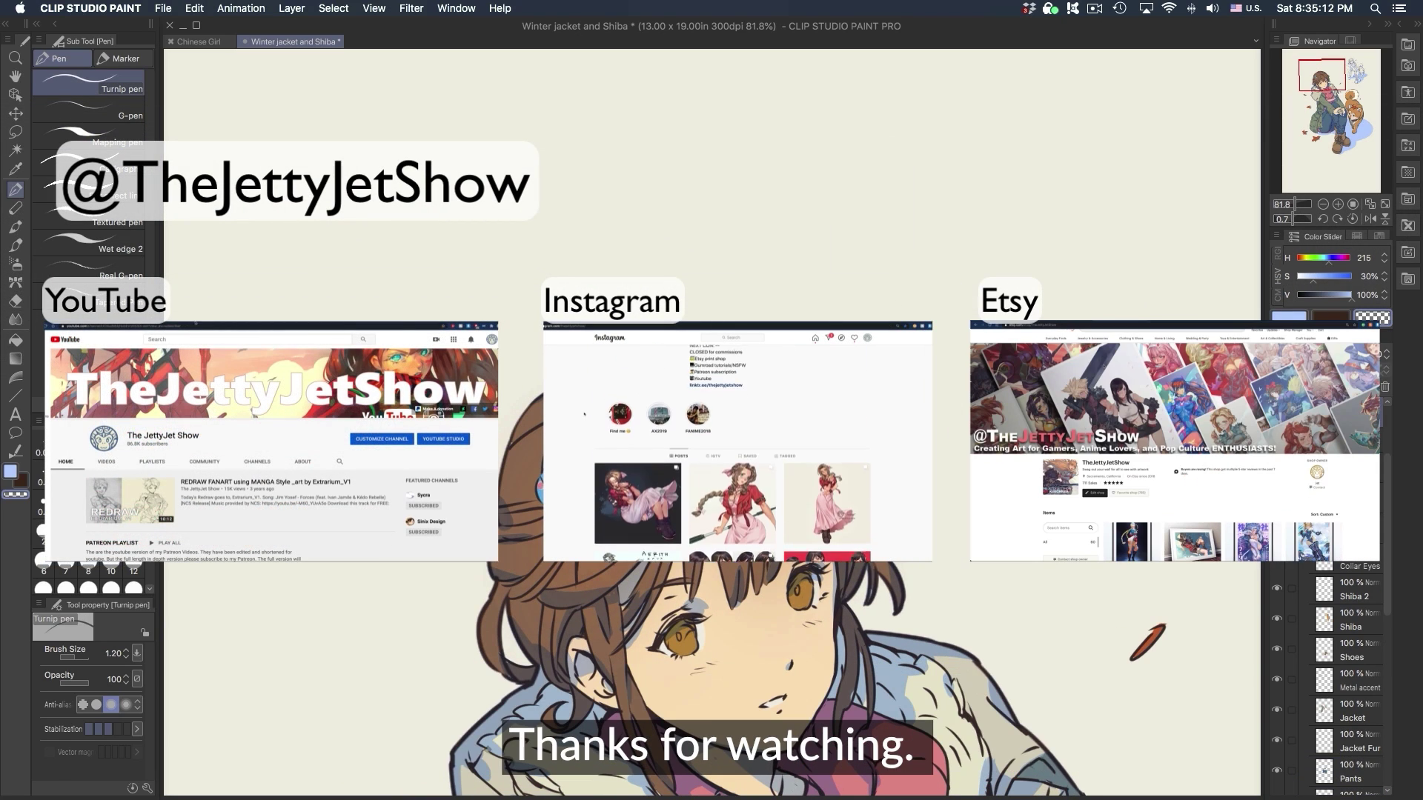
key("bracketright")
key("bracketright")
key("bracketright")
key("bracketright")
key("bracketright")
key("bracketright")
key("bracketright")
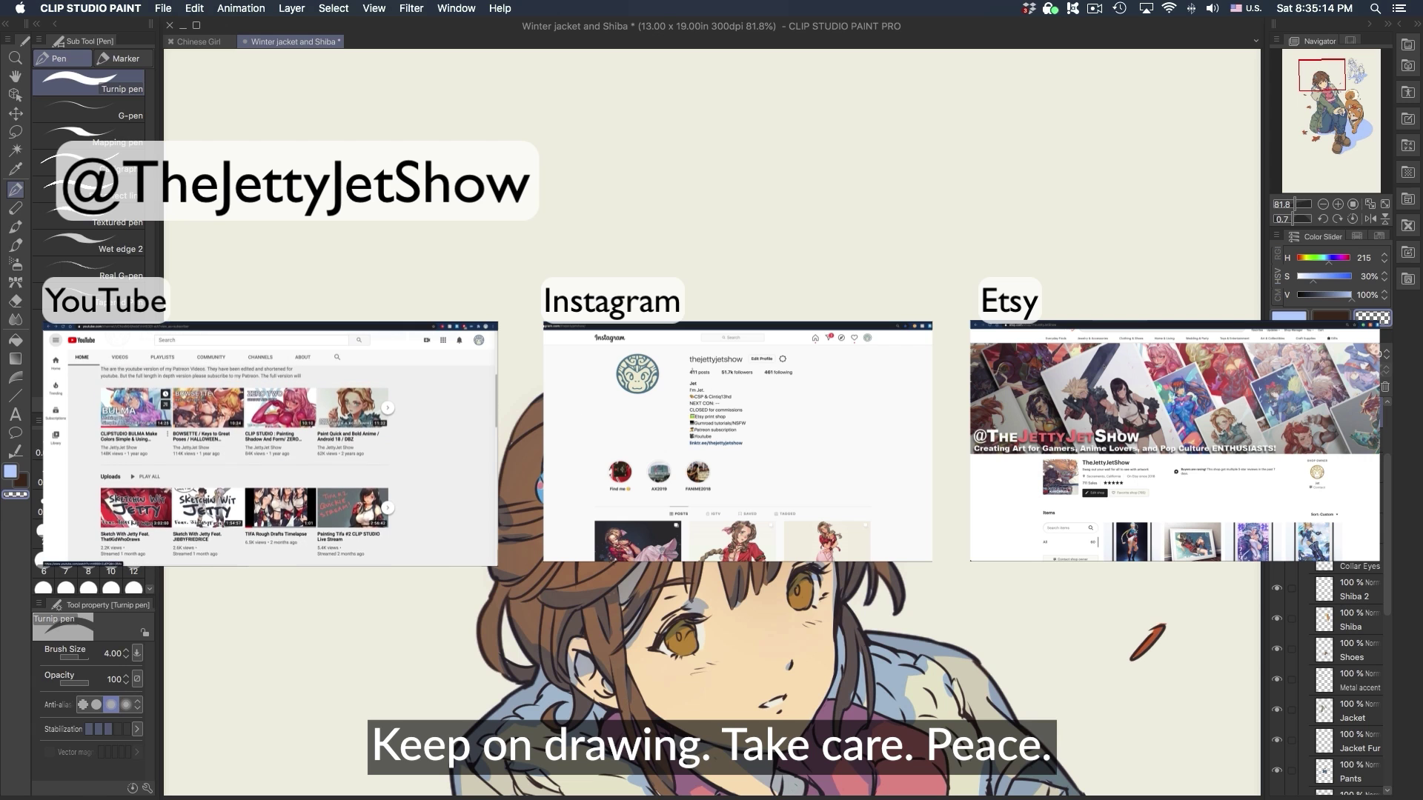